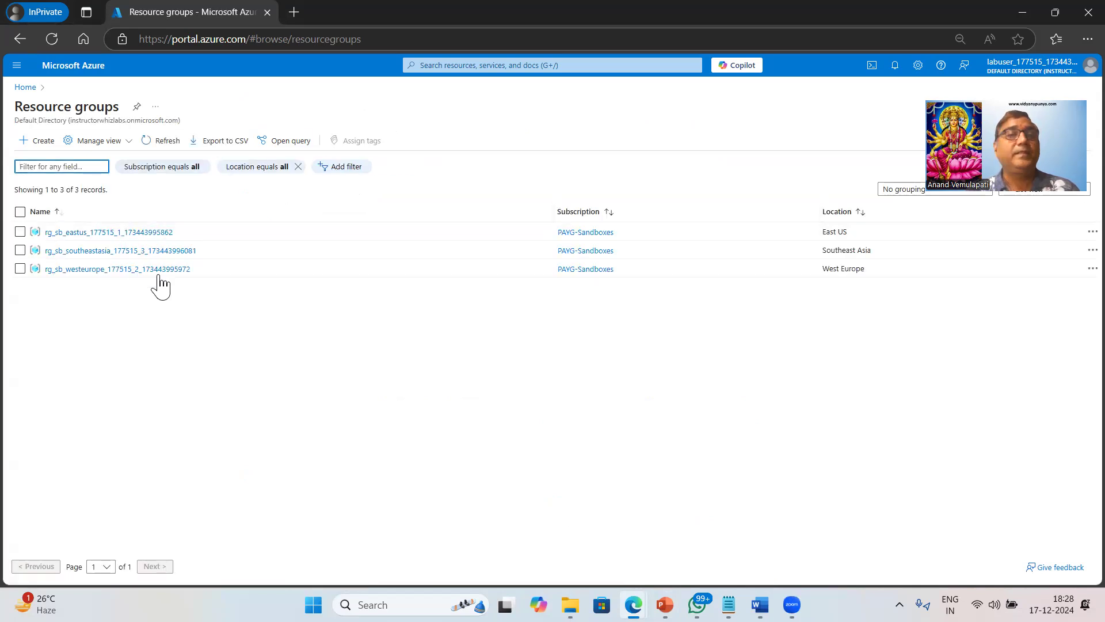
Open the rg_sb_eastus resource group and collapse the resource groups list pane.
click(108, 232)
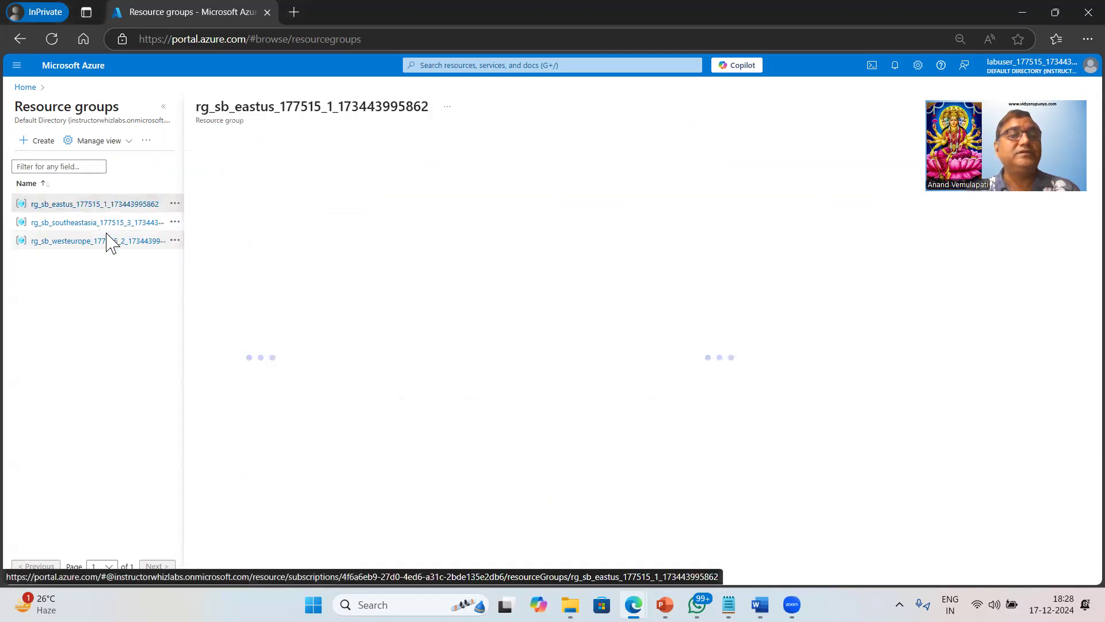
click(164, 109)
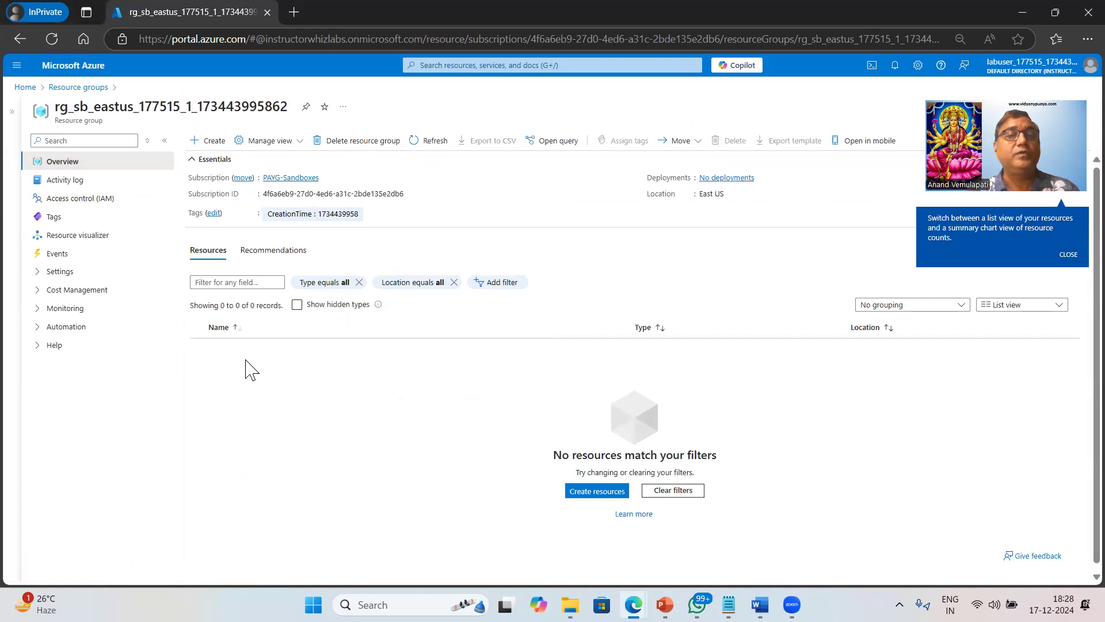
drag(89, 107, 133, 107)
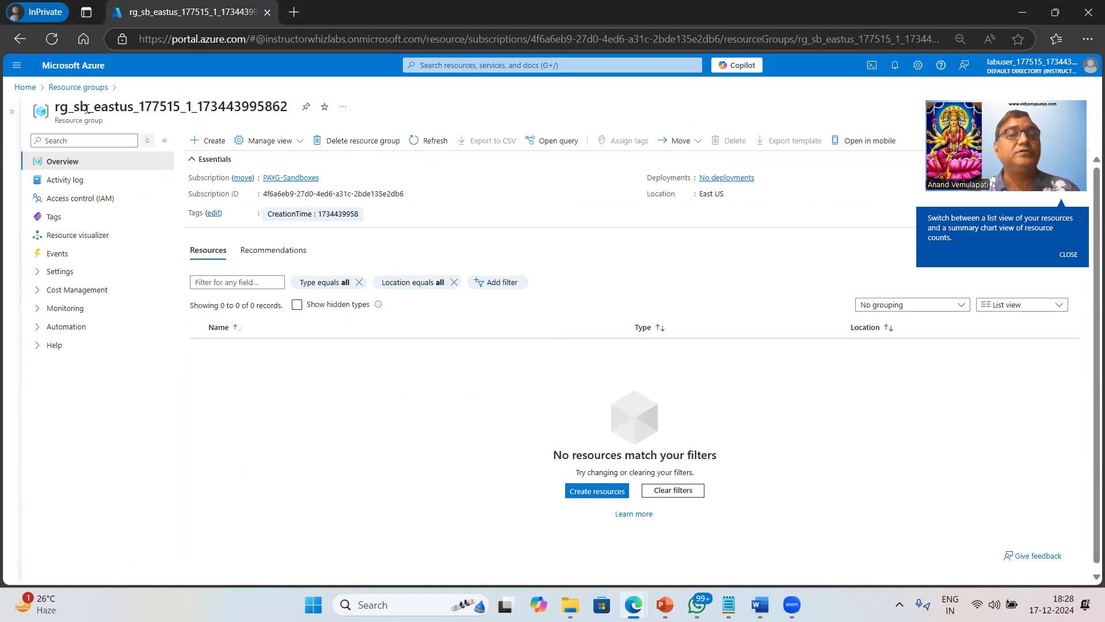
click(324, 434)
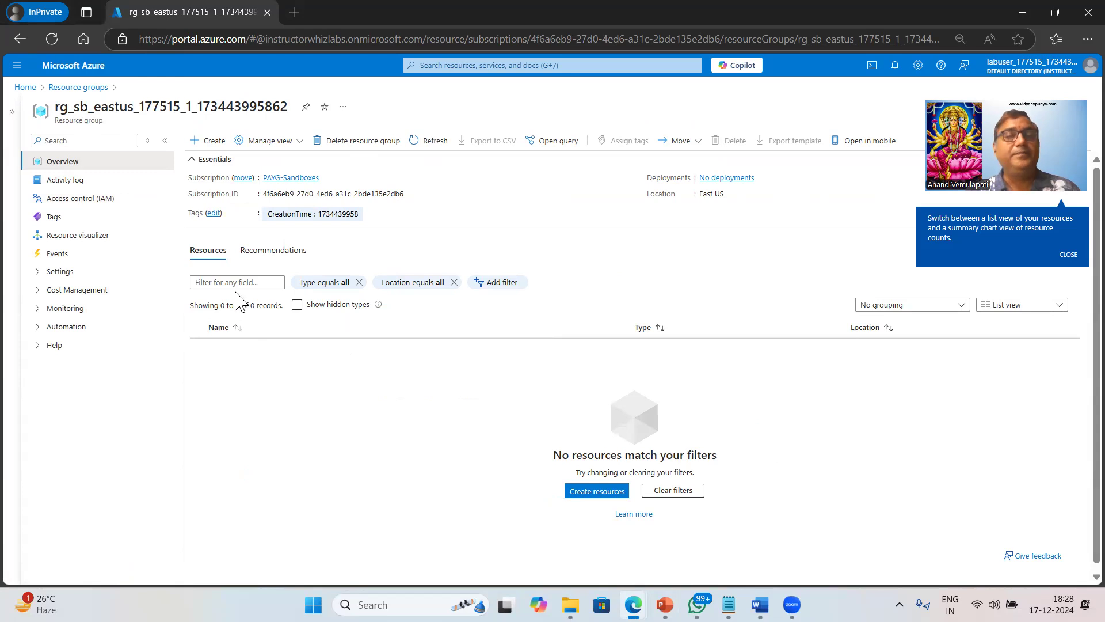
From the group's Marketplace, start creating a Virtual machine.
click(214, 143)
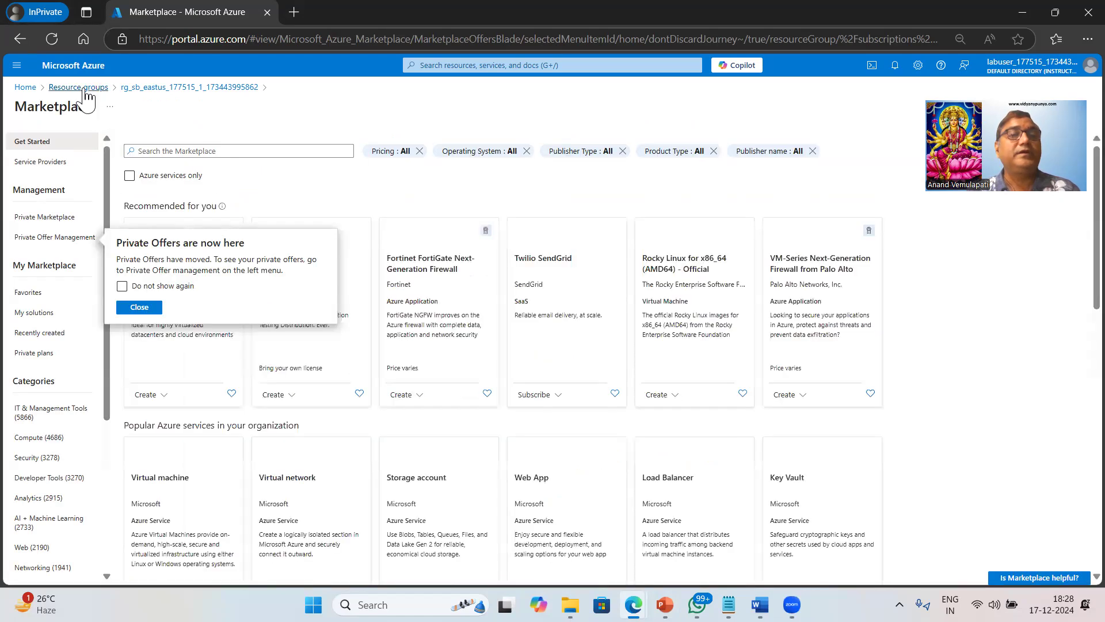
key(g)
key(slash)
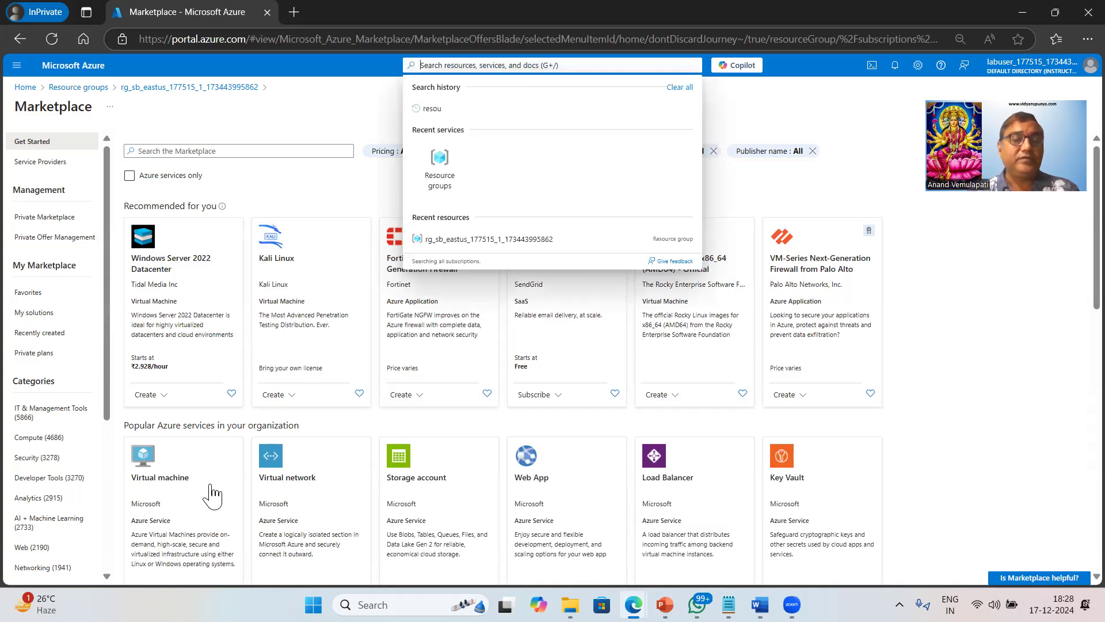
scroll(212, 491, down, 3)
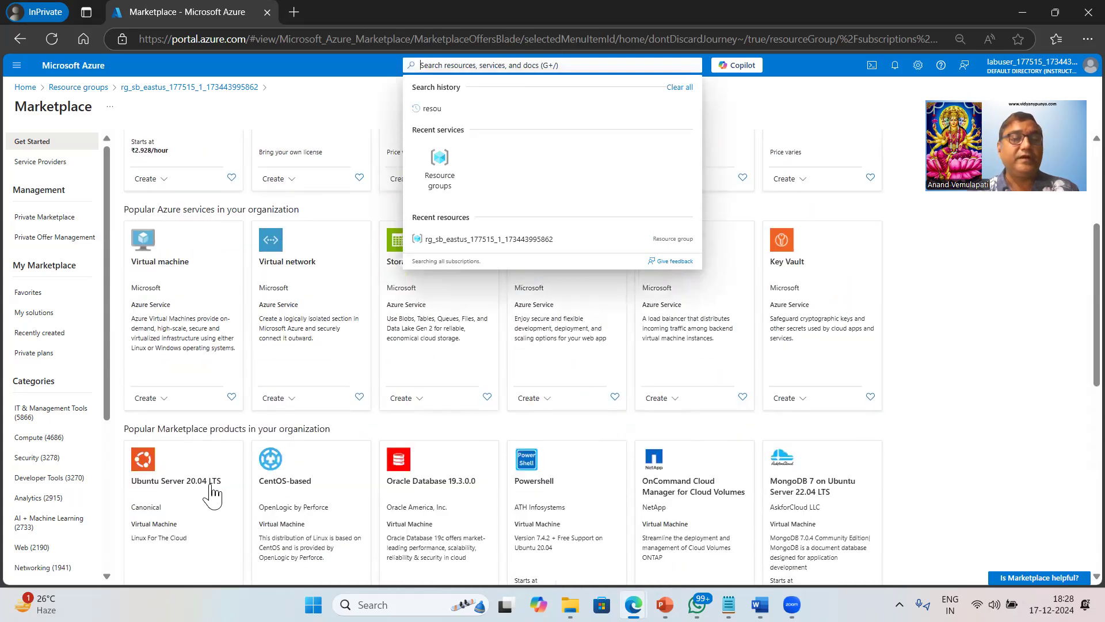
click(151, 398)
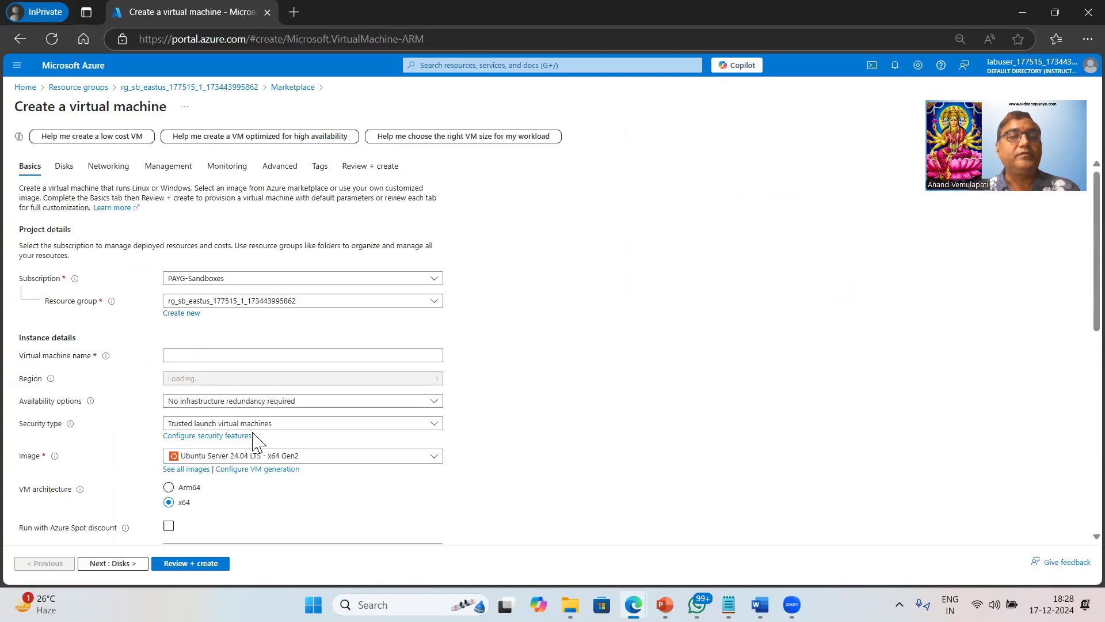
Name the VM myvm1 and set its security type to Standard.
click(228, 356)
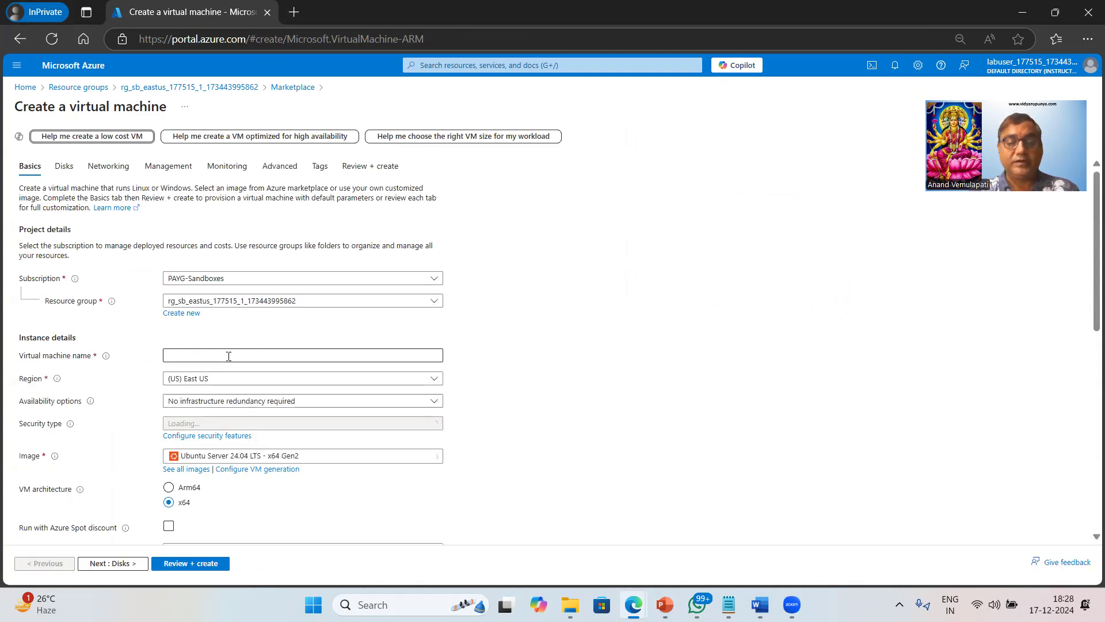
text(vm1)
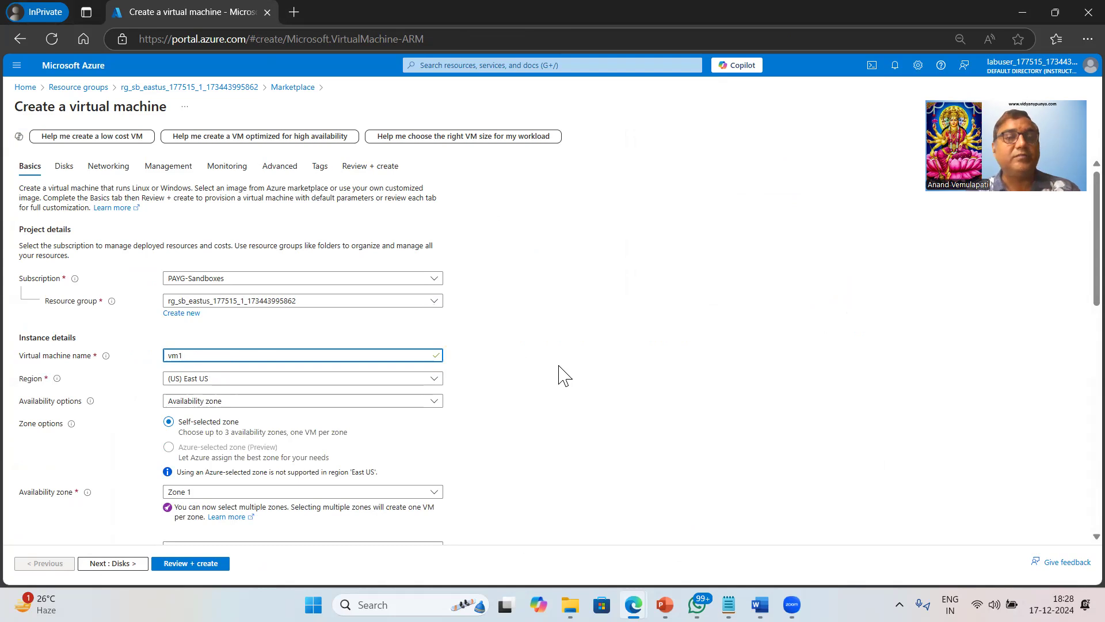
scroll(562, 374, down, 2)
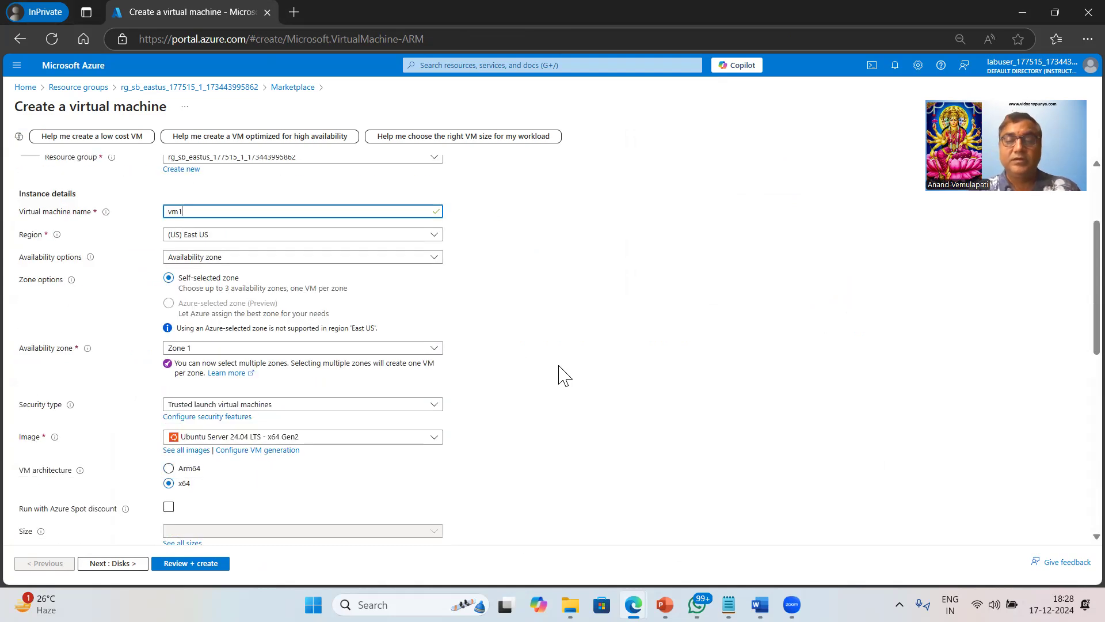
text(my)
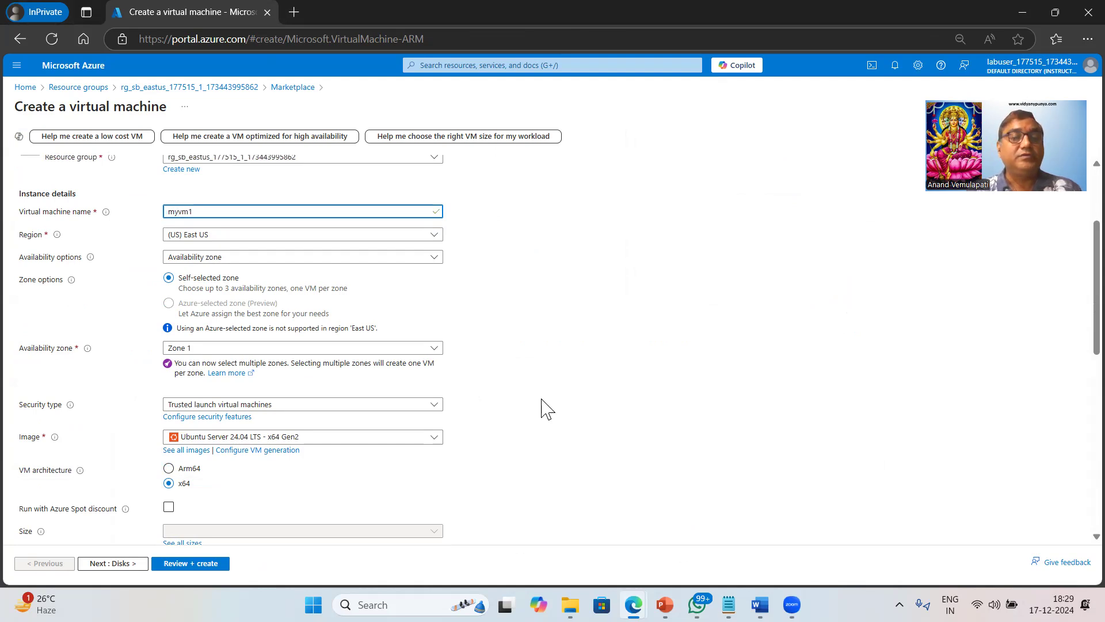
scroll(541, 398, down, 2)
click(380, 261)
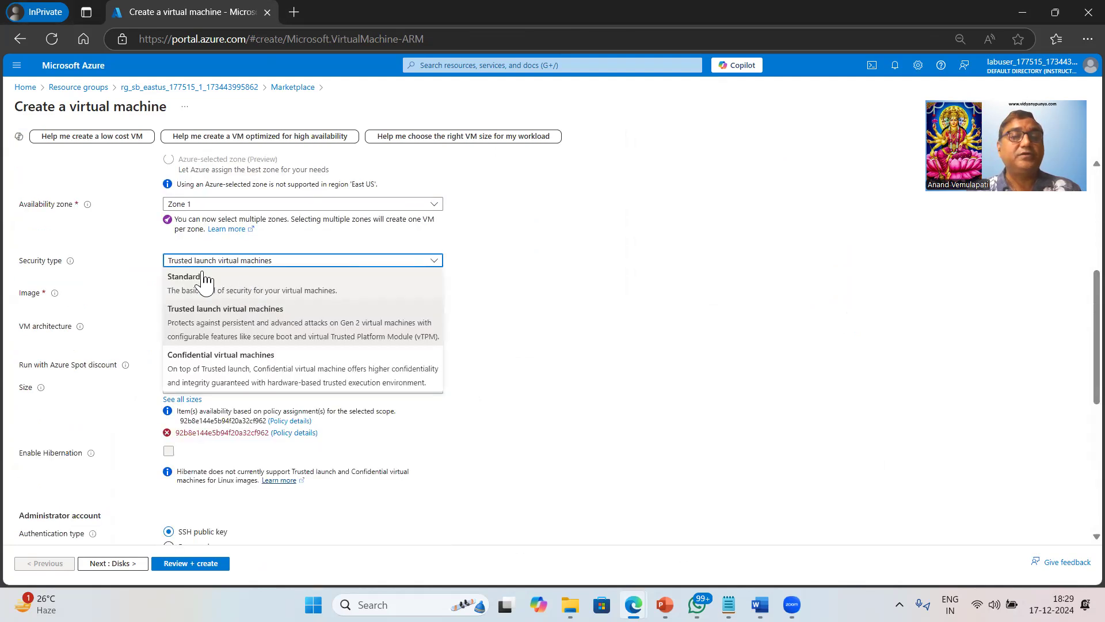
click(205, 276)
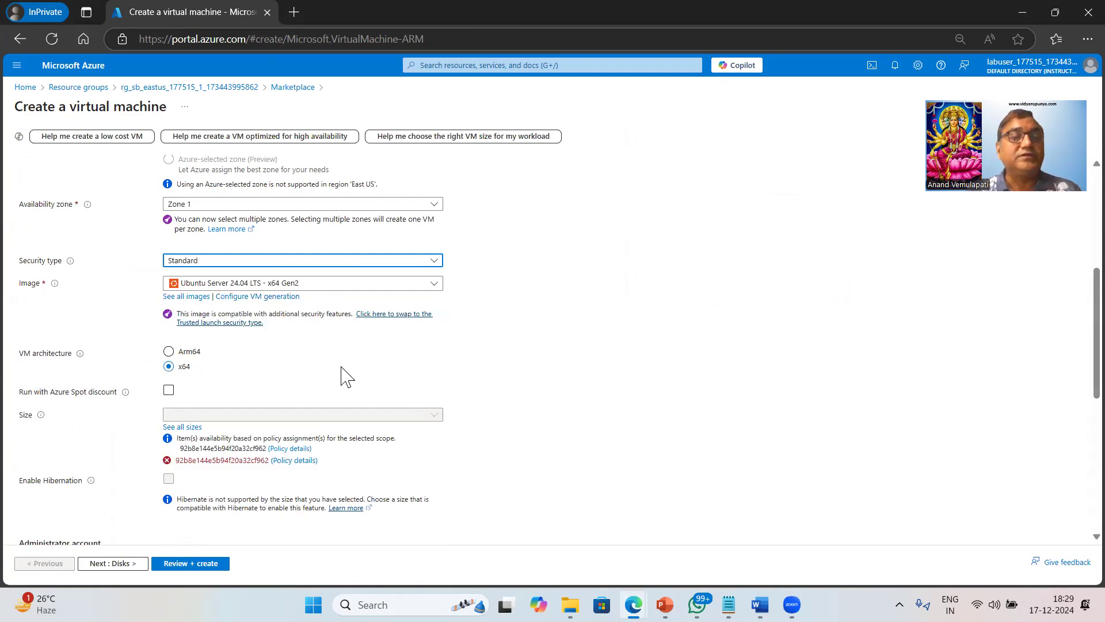
Choose the Standard_B2s size (2 vCPUs, 4 GiB) from the full size list.
scroll(344, 377, down, 2)
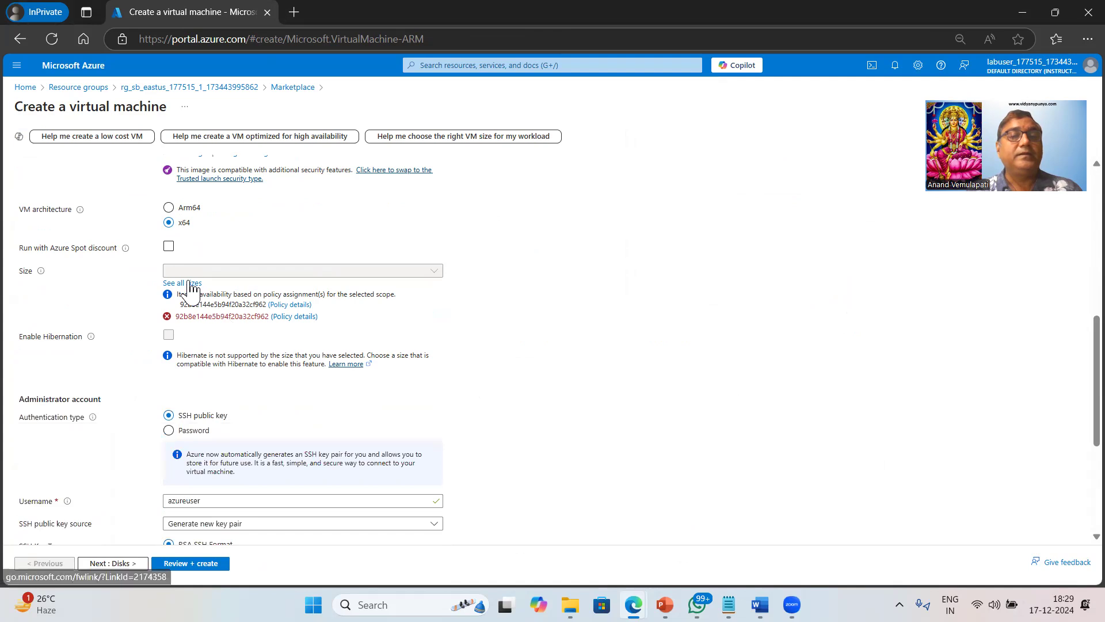
click(190, 284)
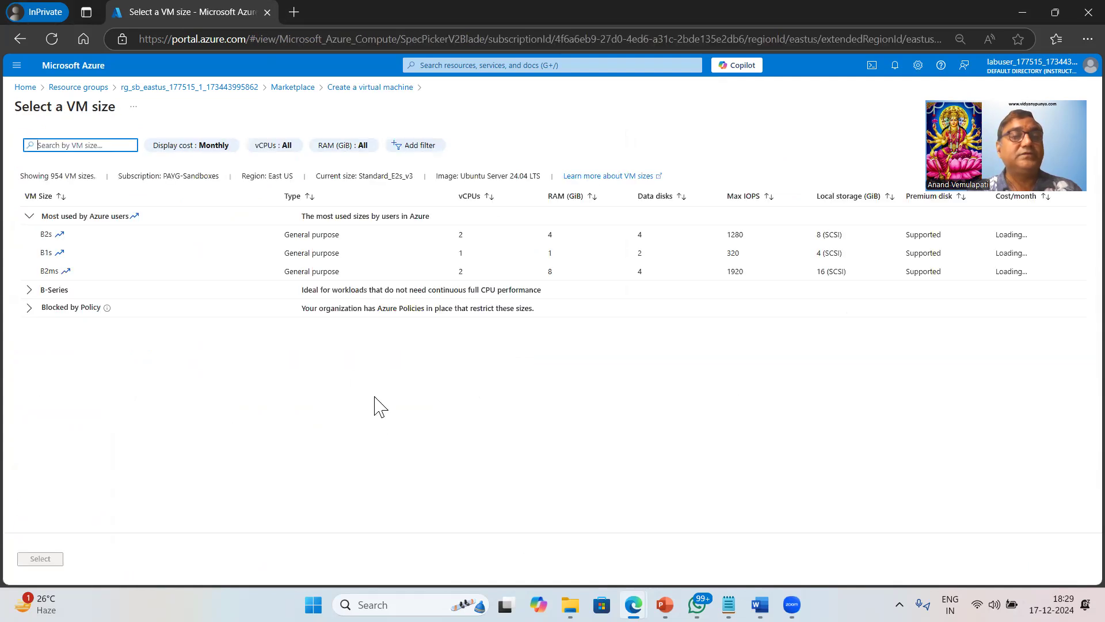
click(56, 236)
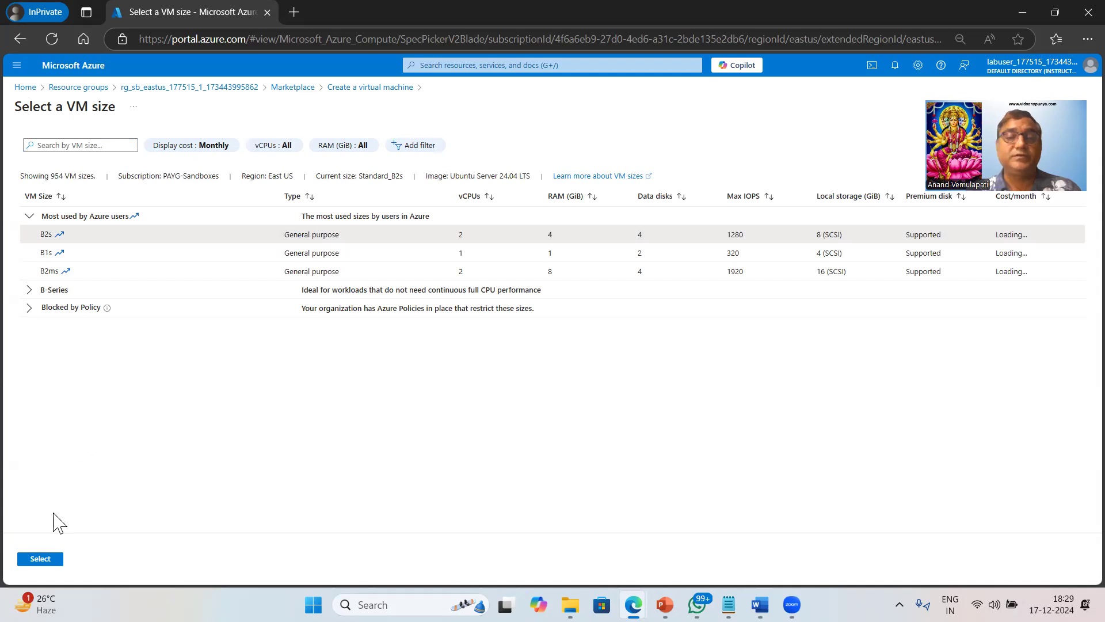
click(41, 559)
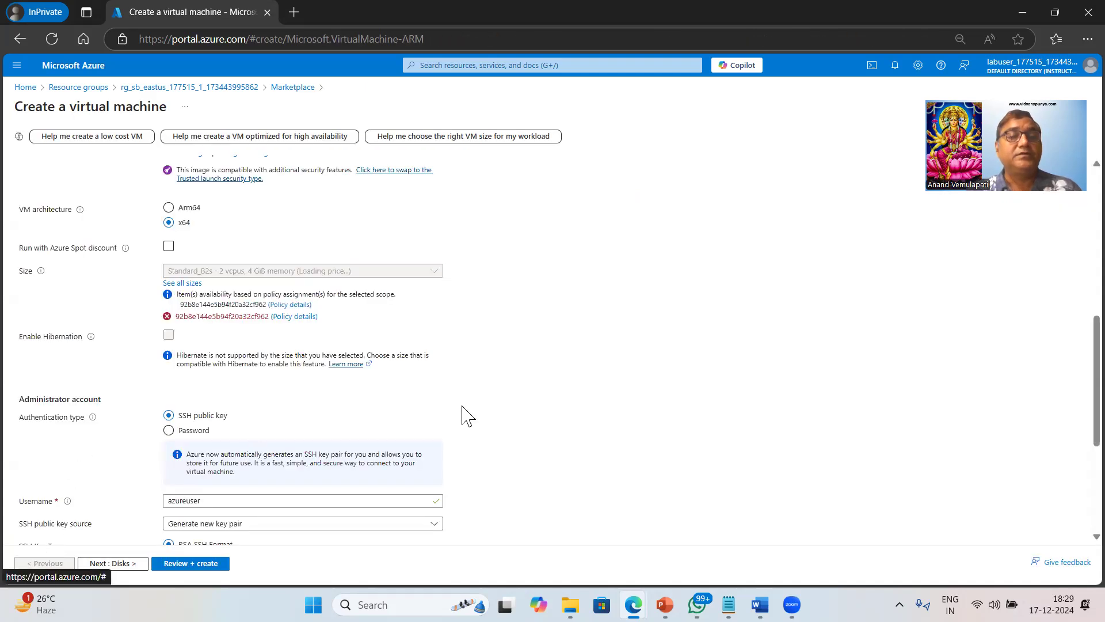
Switch to password authentication with username azureuser, entering and confirming the admin password.
scroll(464, 416, down, 1)
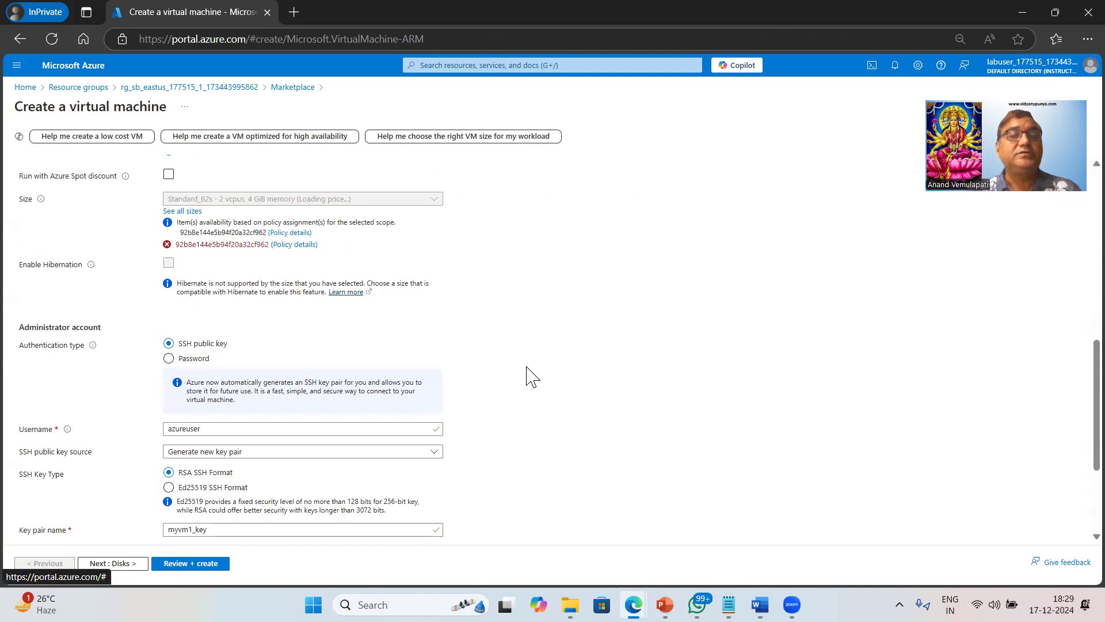
scroll(526, 375, up, 2)
scroll(526, 375, down, 3)
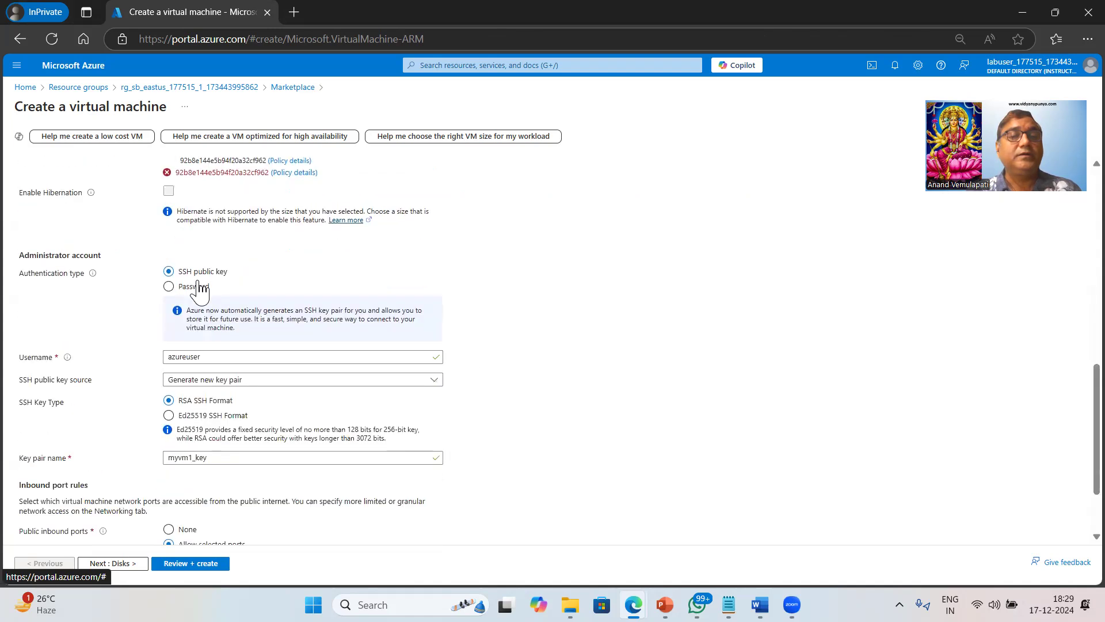
click(168, 287)
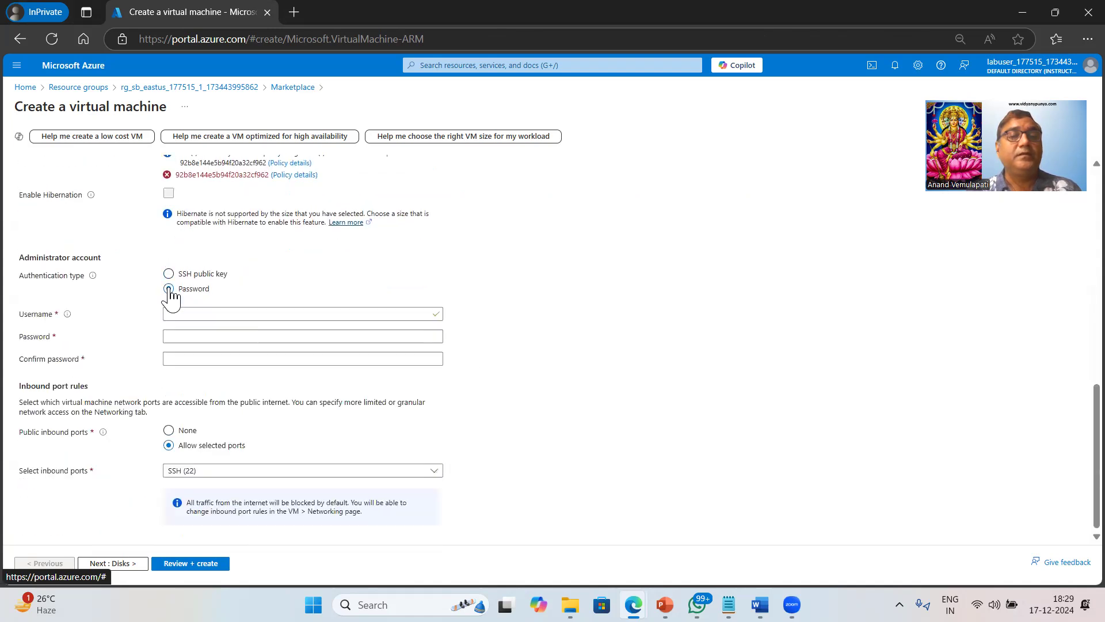
click(223, 312)
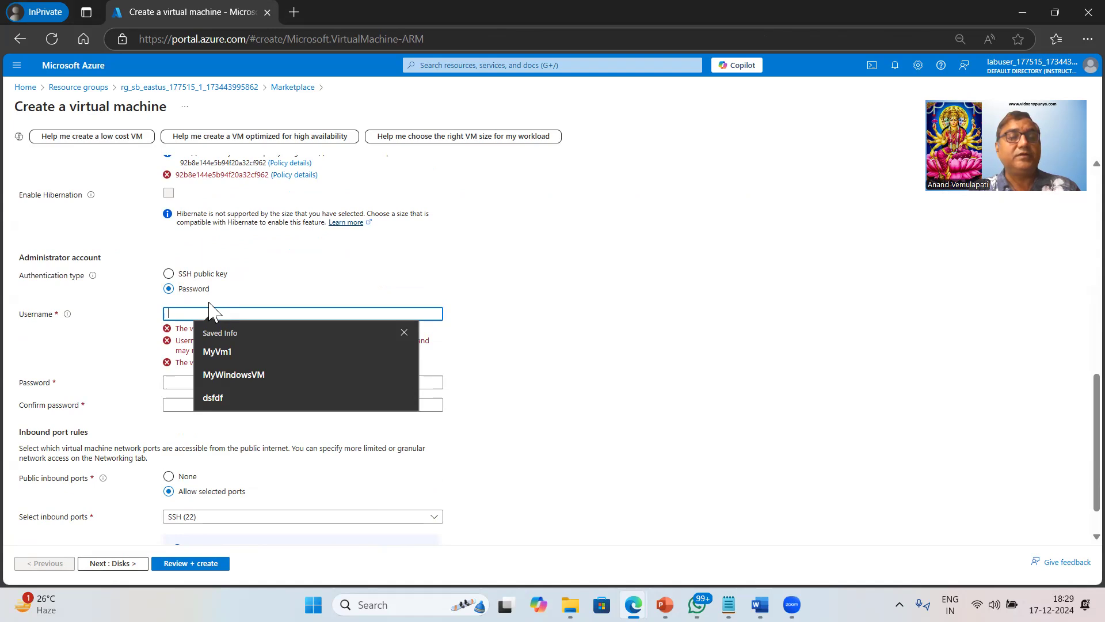
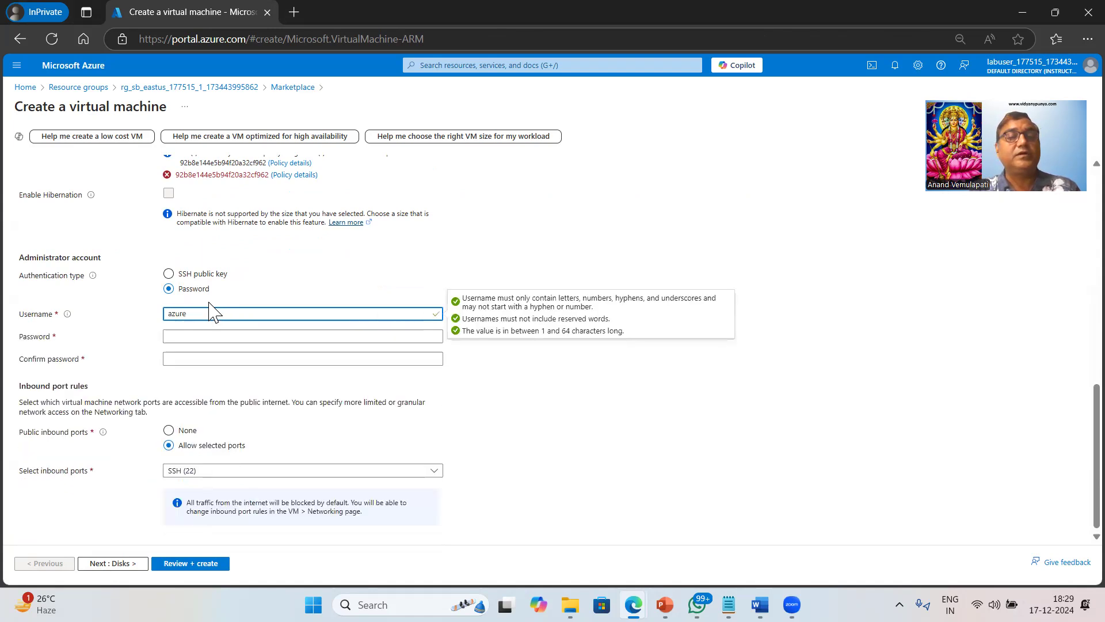
key(Tab)
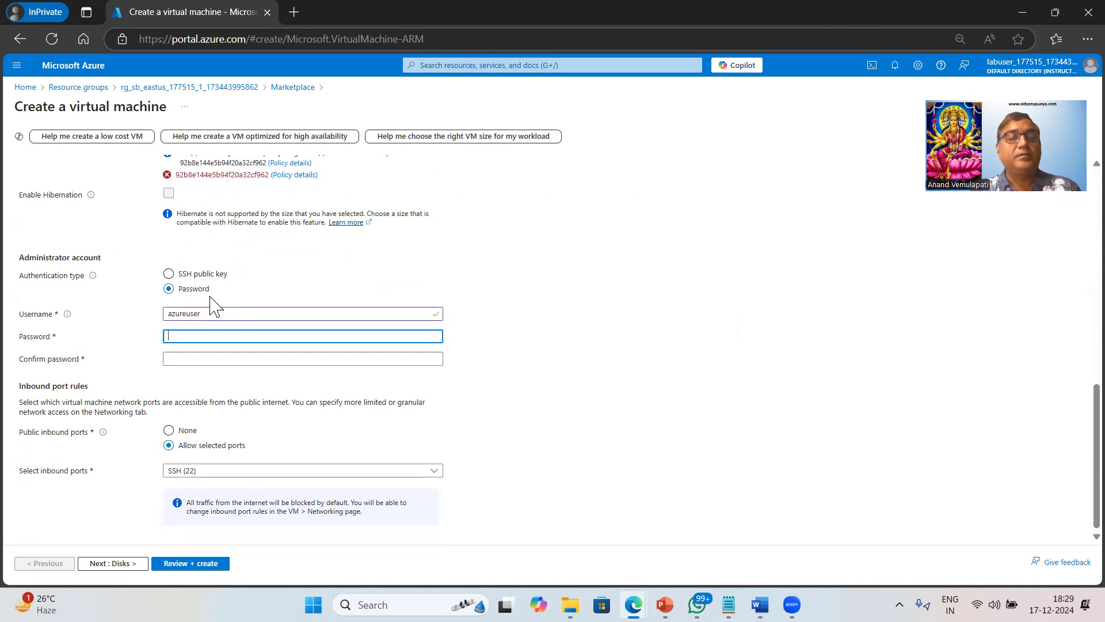
key(Tab)
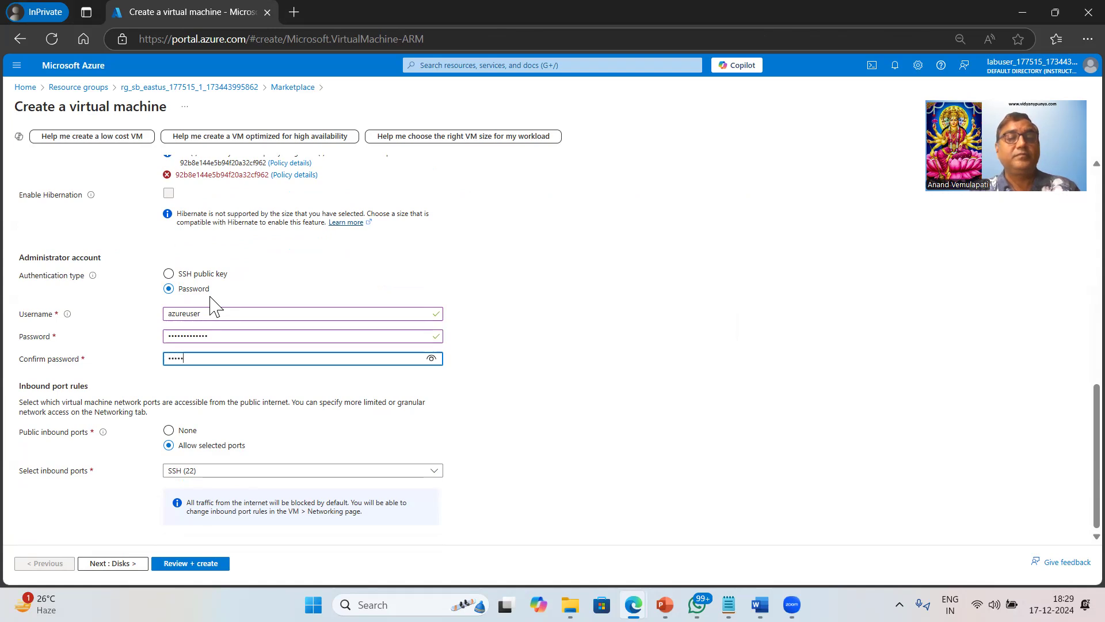
key(BackSpace)
key(BackSpace)
key(BackSpace)
key(BackSpace)
key(BackSpace)
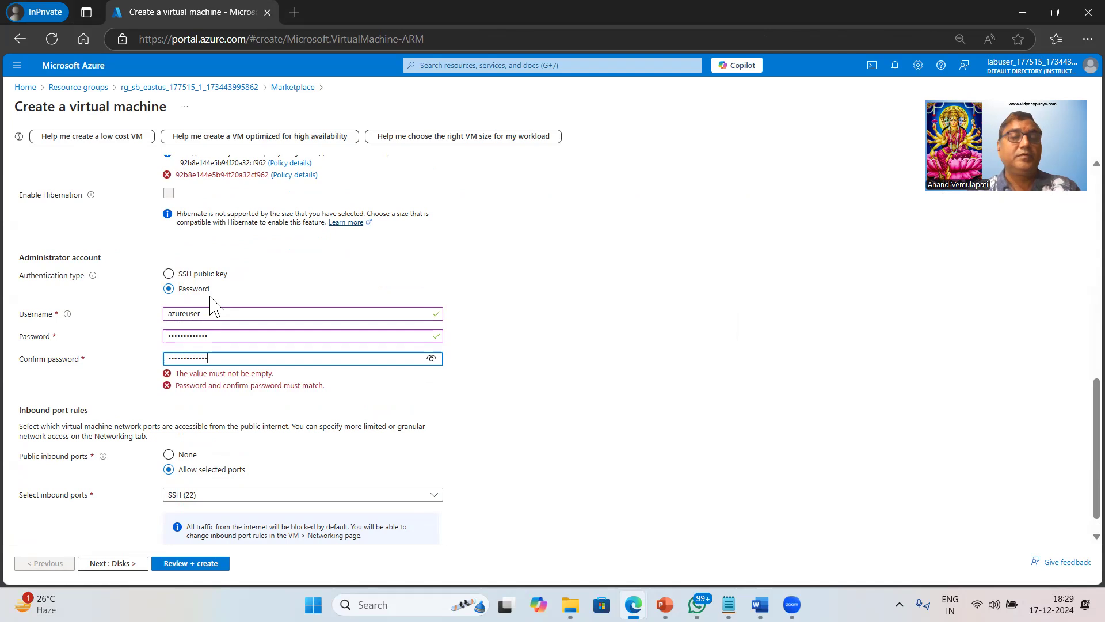
Allow inbound HTTP (80) alongside SSH (22) and continue to Disks.
click(400, 471)
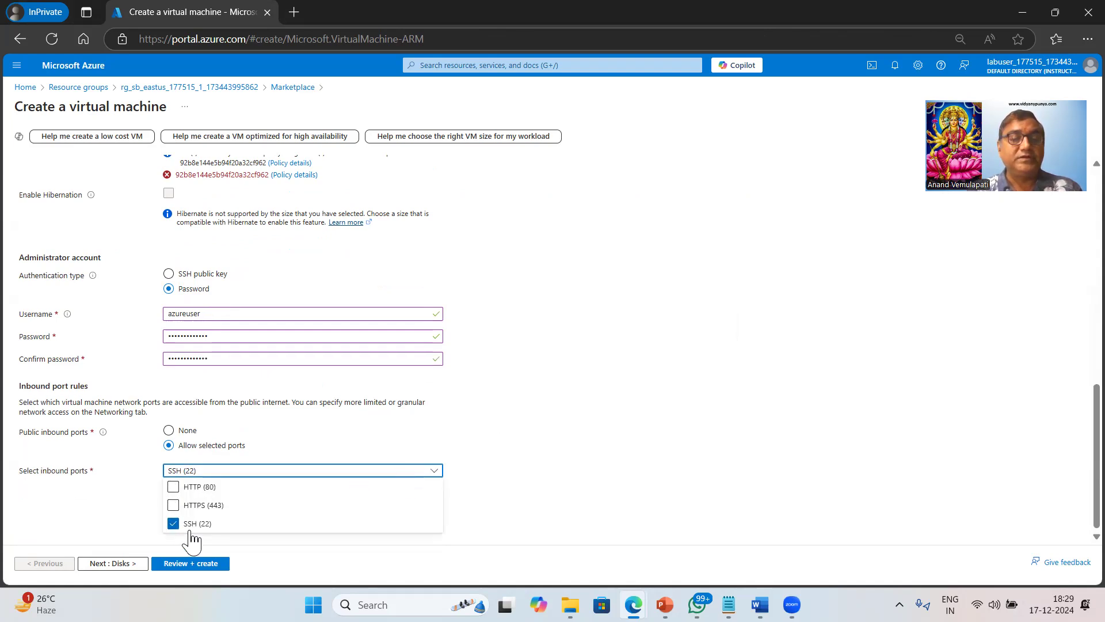
click(174, 487)
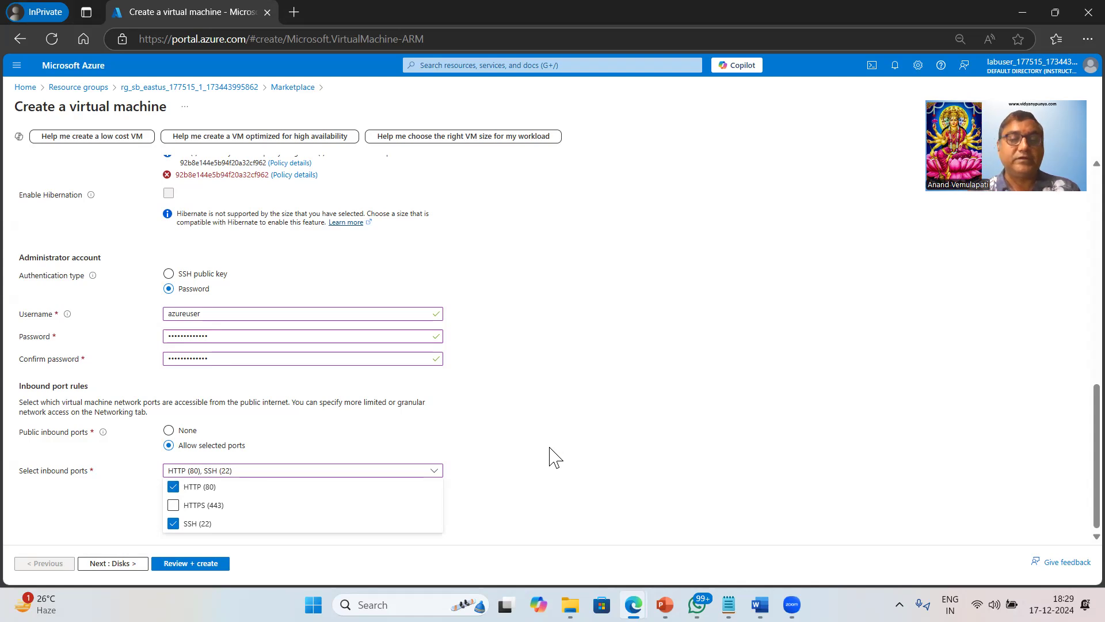
click(588, 438)
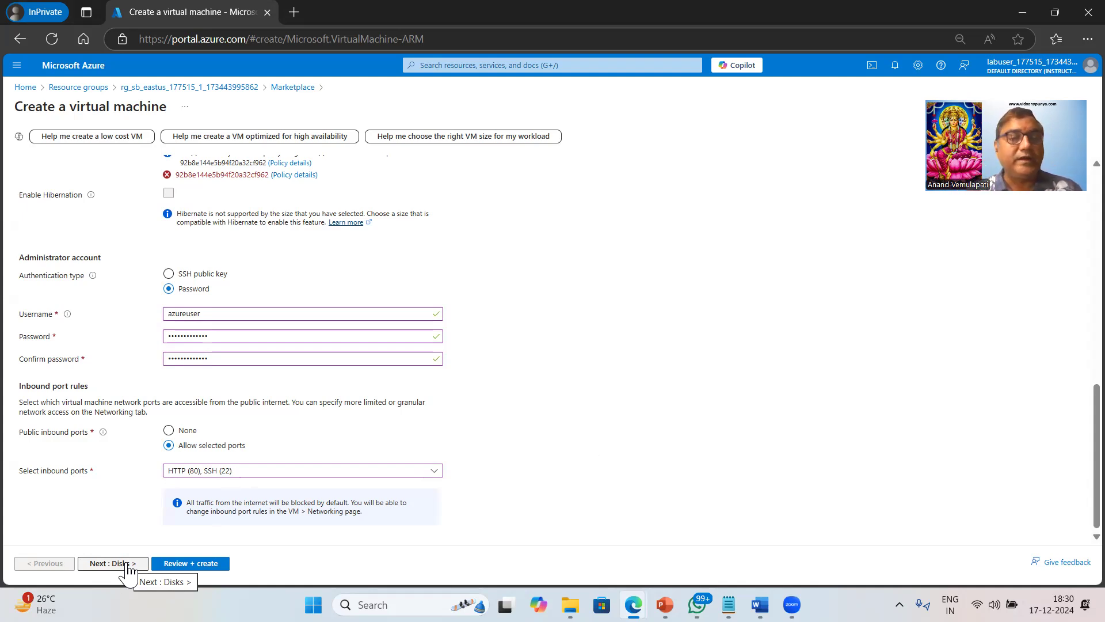
click(128, 564)
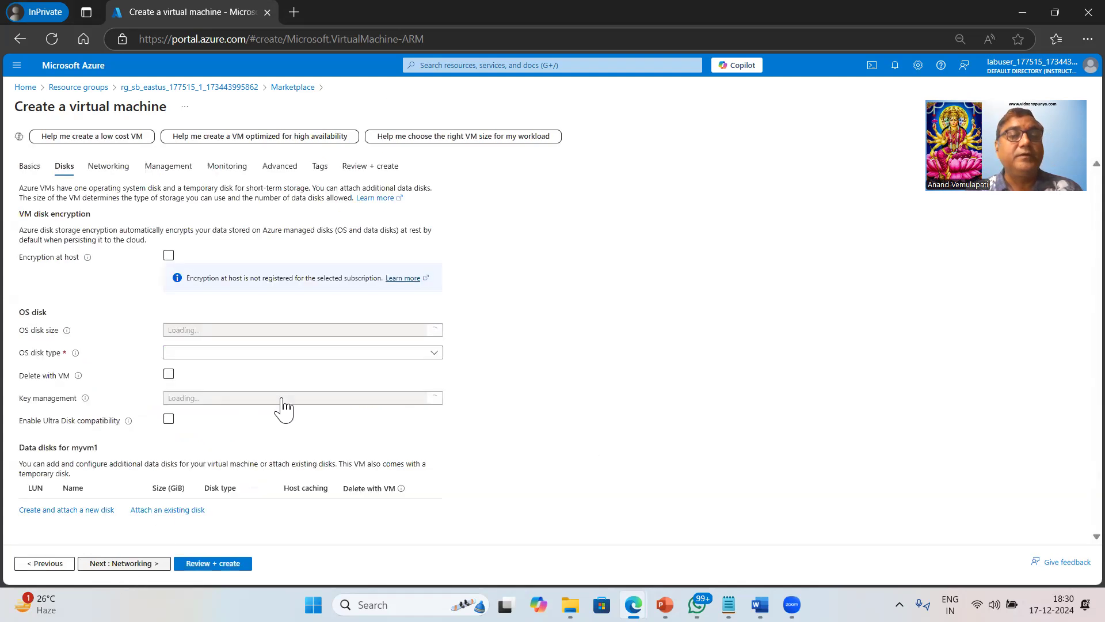
Set the OS disk type to Standard HDD.
click(315, 357)
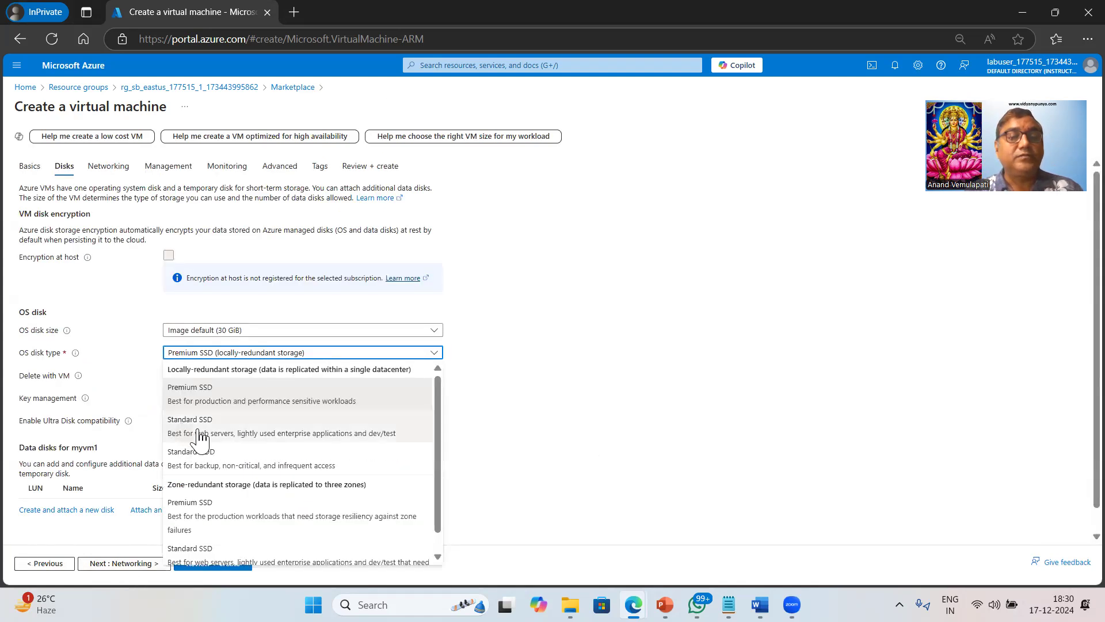
click(193, 469)
click(129, 564)
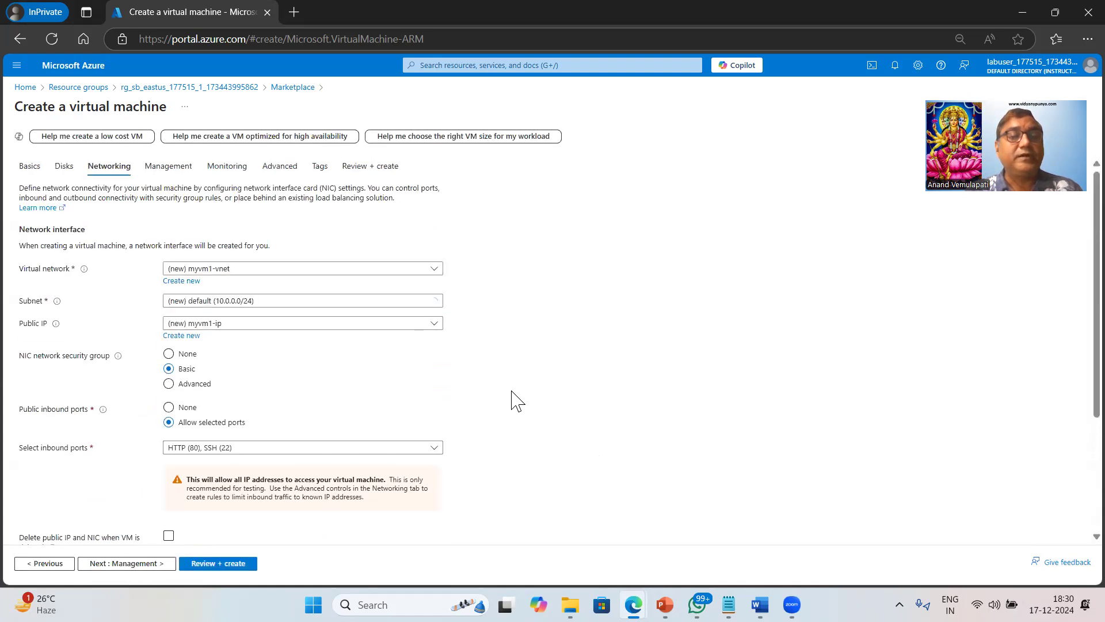
Set the VM's Public IP to None and review the remaining network settings.
click(289, 324)
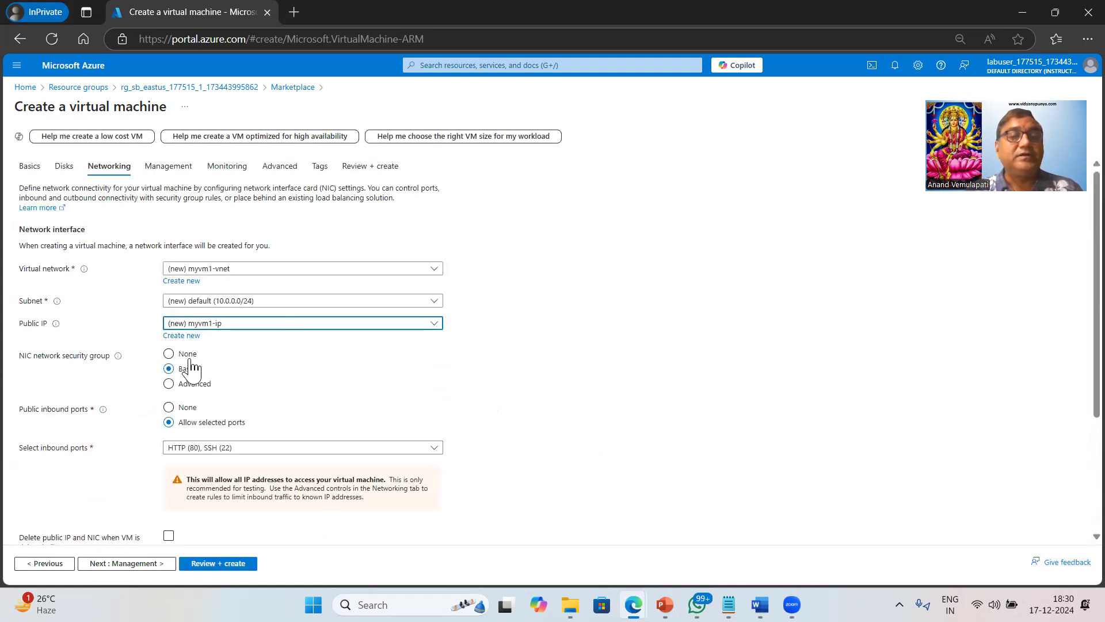
click(186, 358)
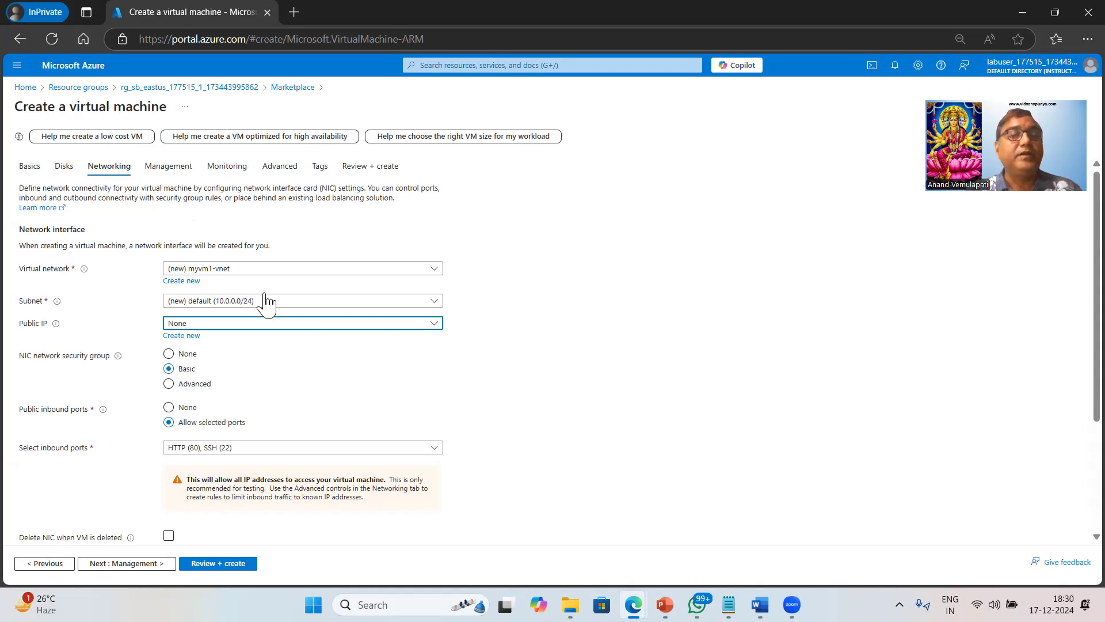
scroll(469, 396, down, 1)
scroll(469, 397, down, 2)
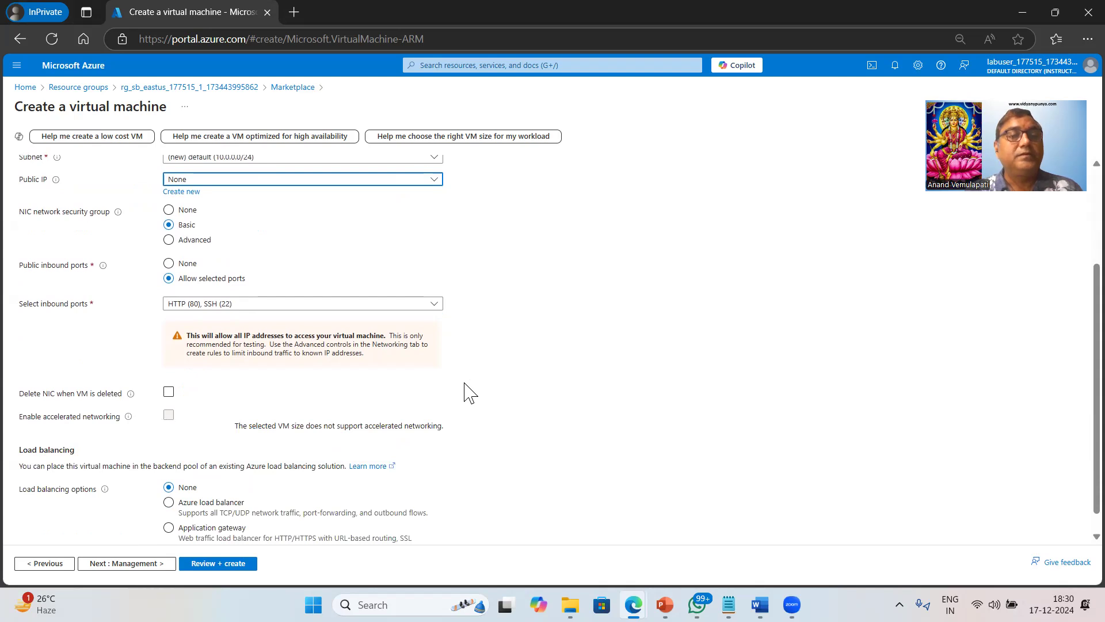
scroll(469, 396, up, 2)
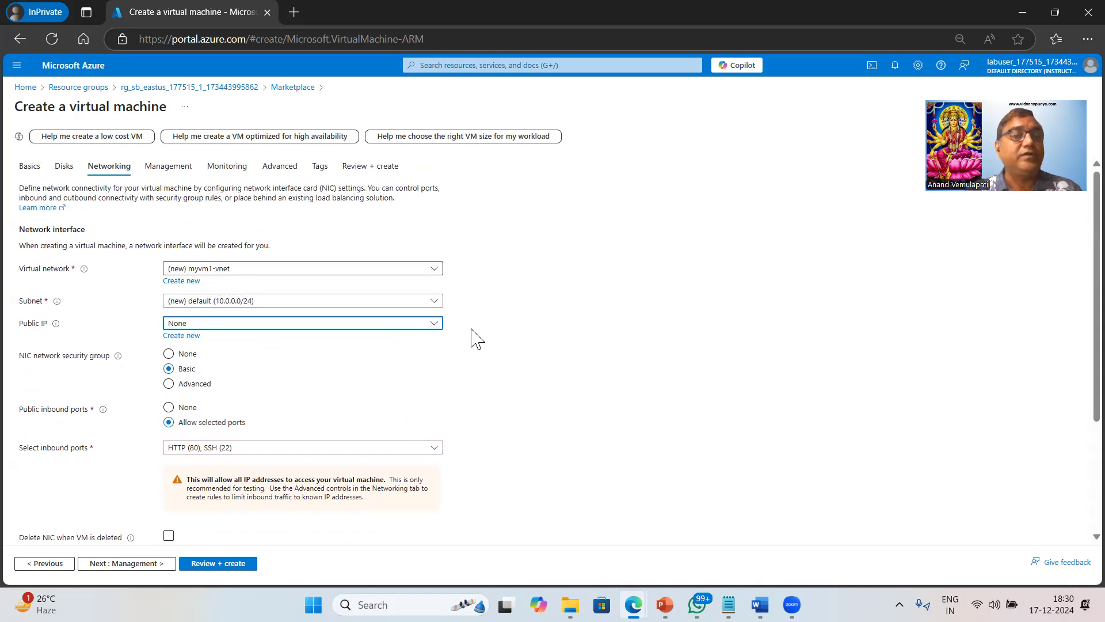
scroll(587, 435, down, 3)
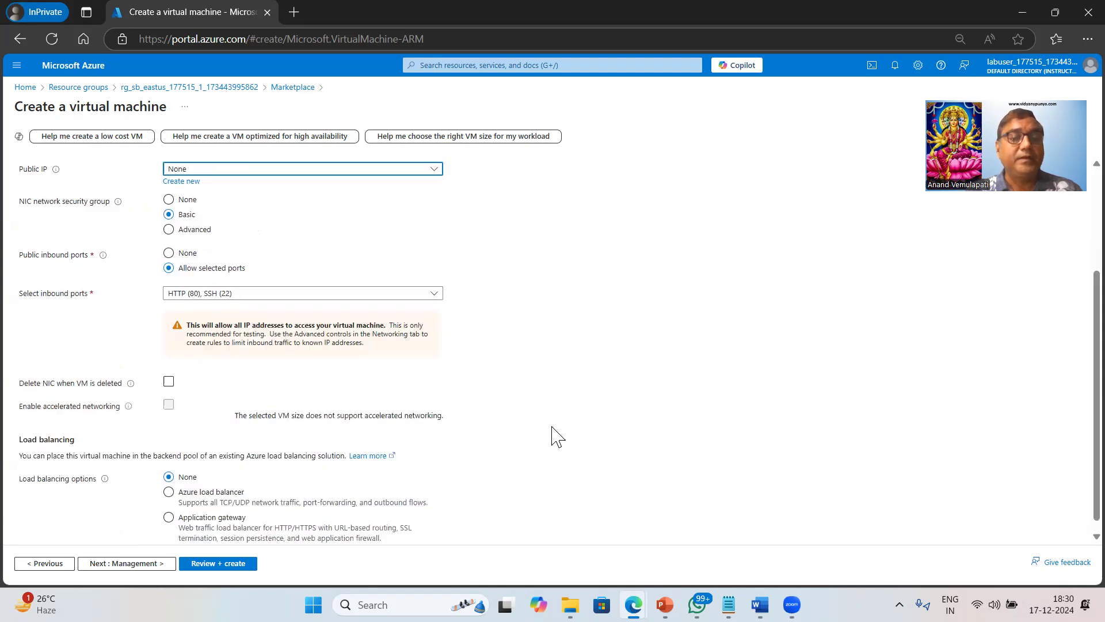
click(128, 565)
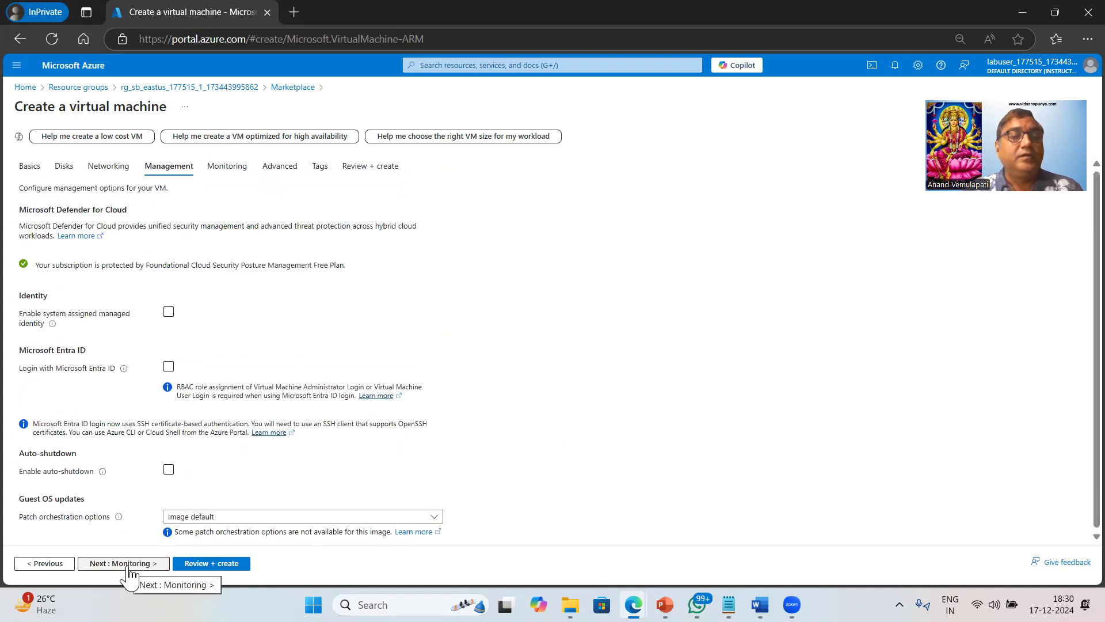
Disable boot diagnostics and tick Enable user data on the Advanced tab.
click(128, 565)
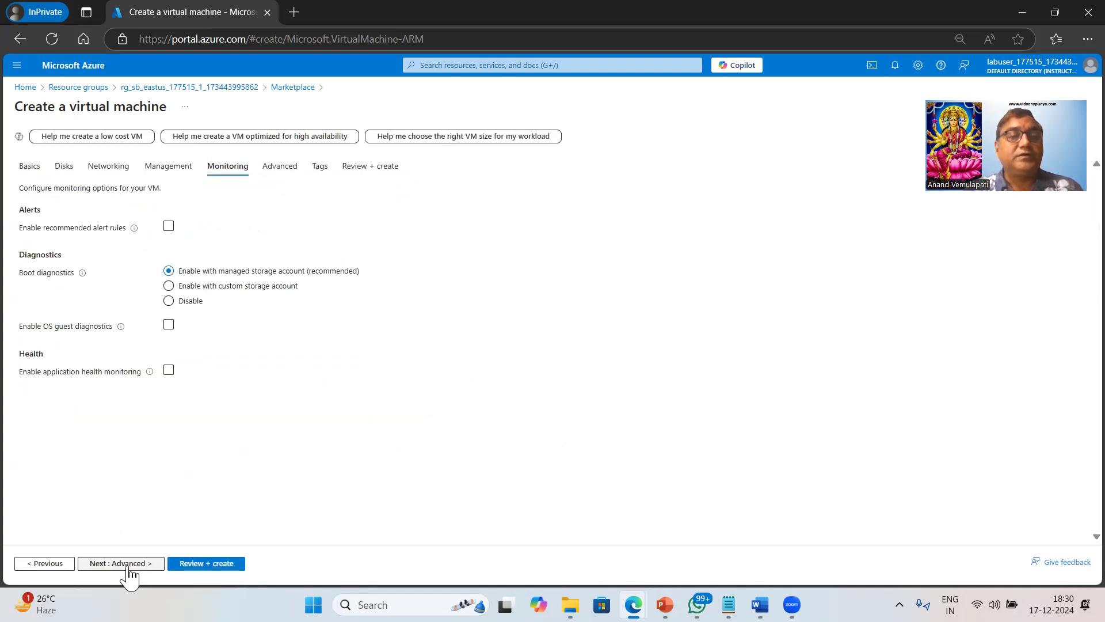
click(168, 301)
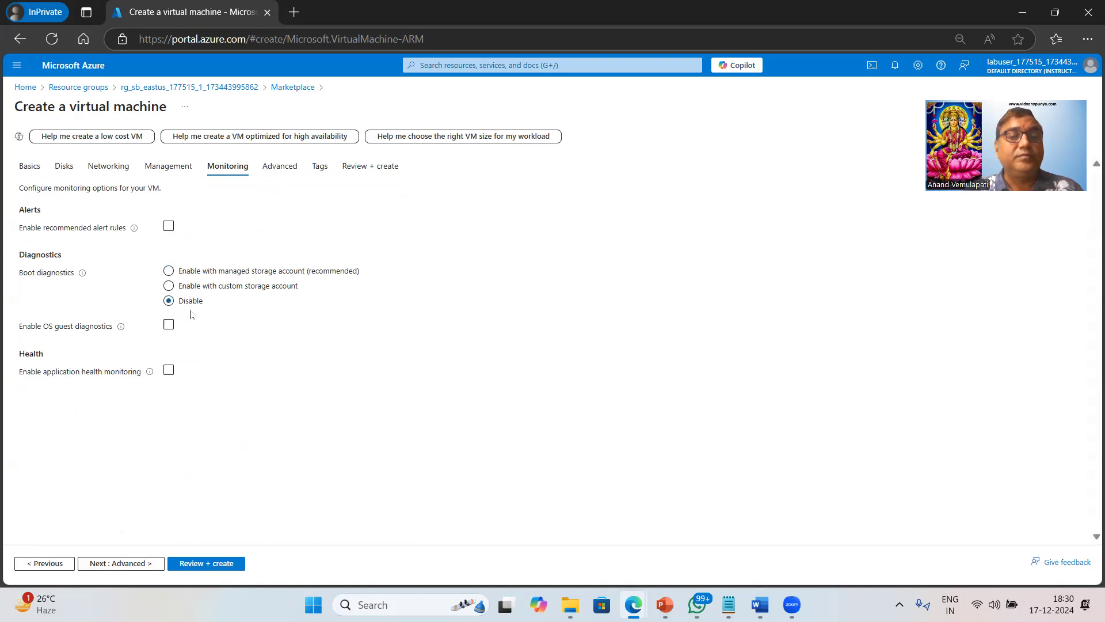
click(130, 564)
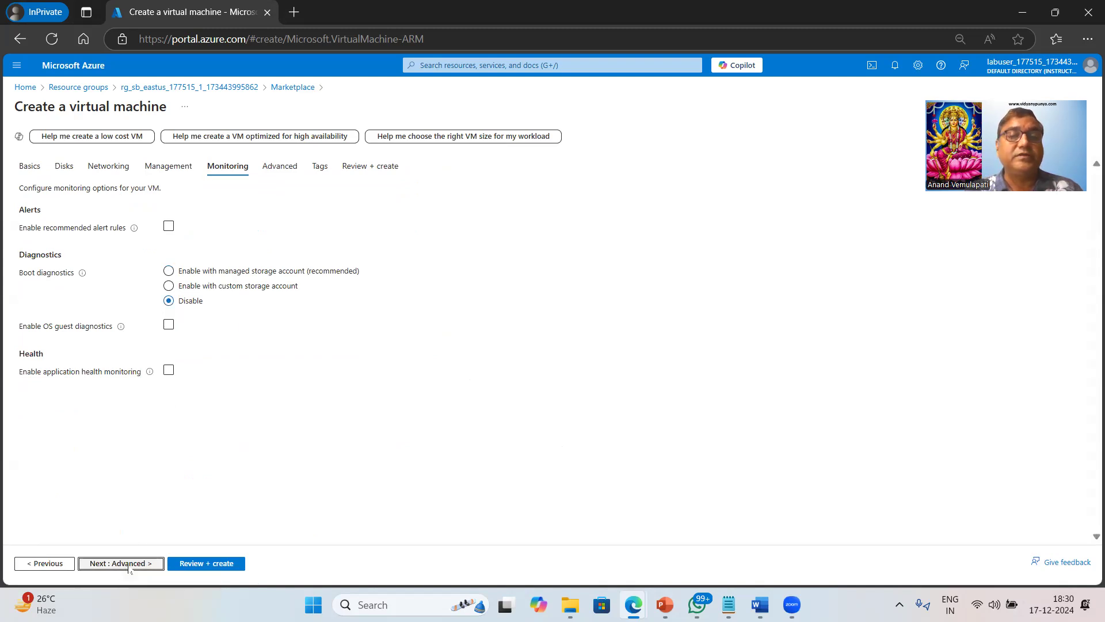
click(212, 423)
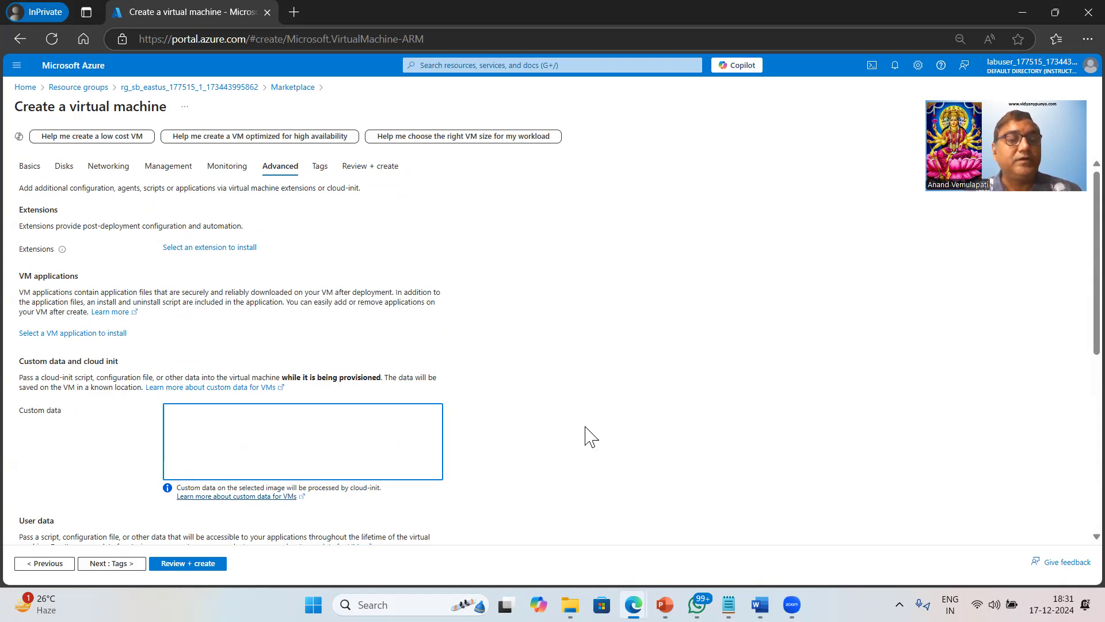
scroll(585, 427, down, 4)
click(168, 352)
click(229, 392)
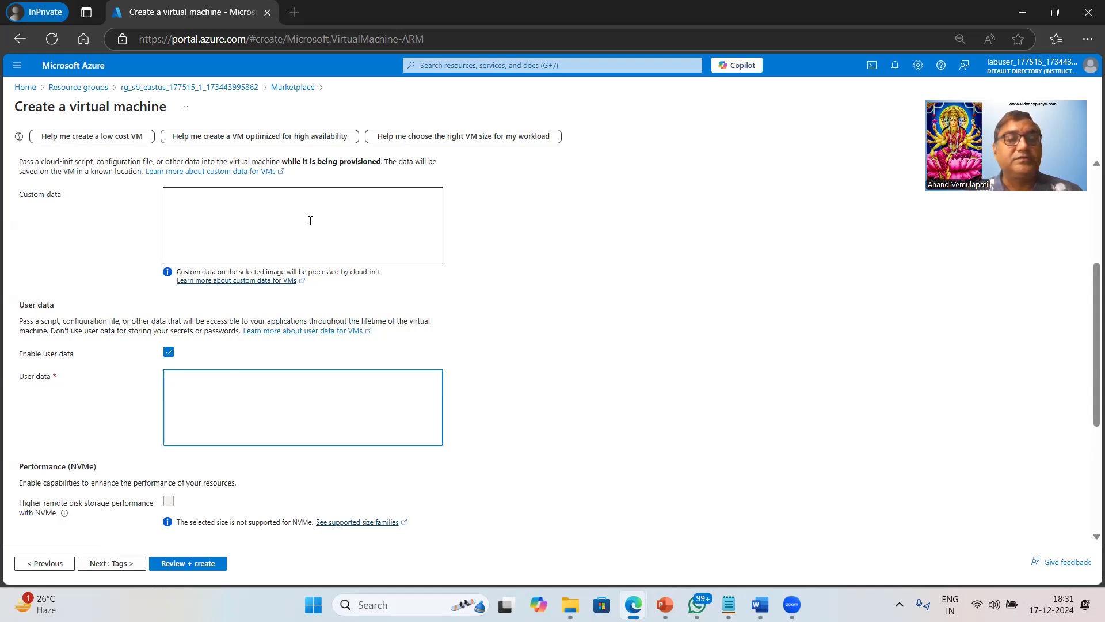
Copy the apache2 setup script from Notepad and paste it into the VM's User data.
mouse_move(728, 603)
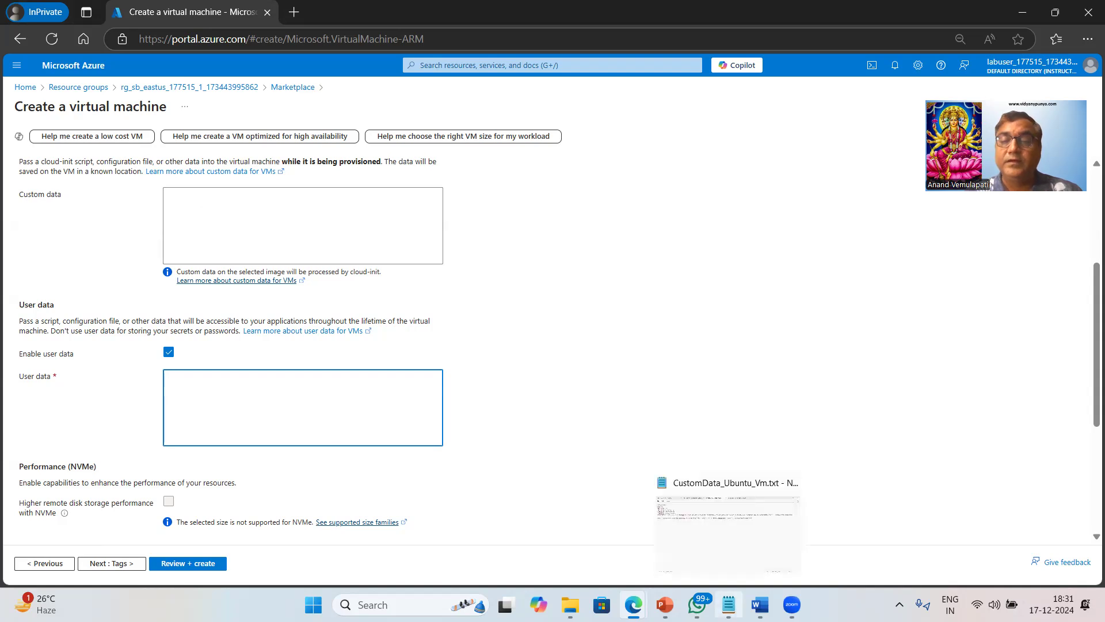
click(729, 538)
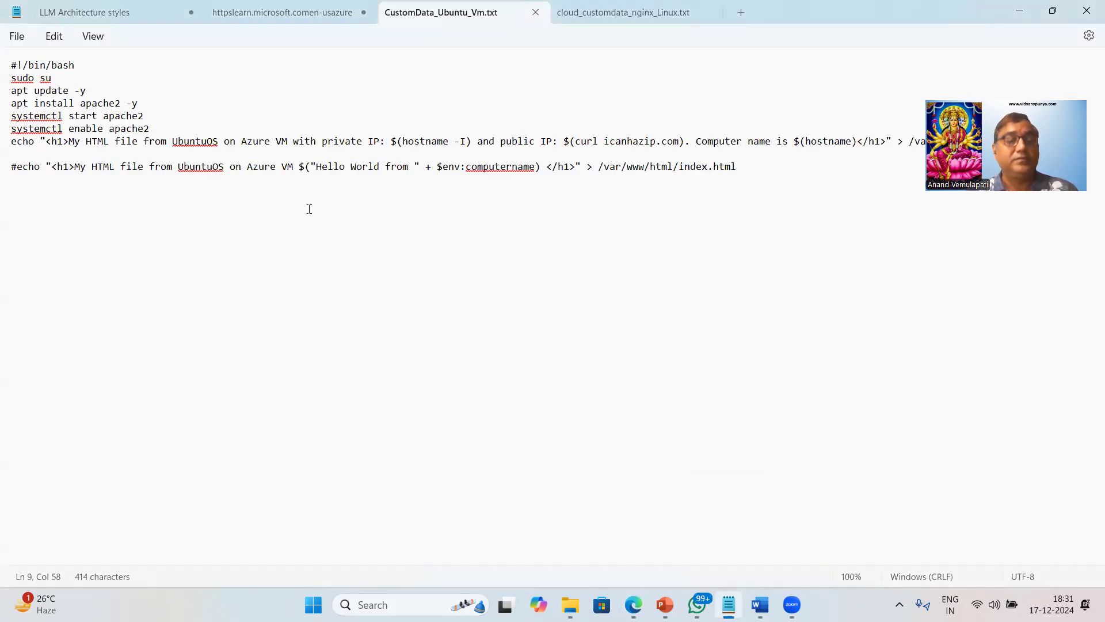
key(ctrl+a)
key(ctrl+c)
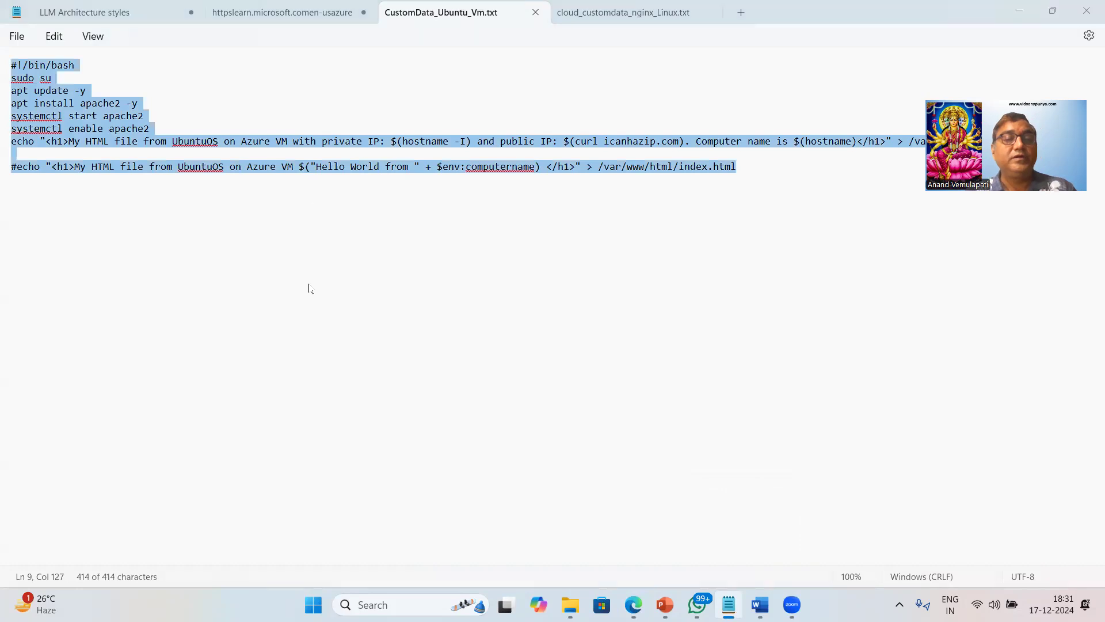
key(alt+Tab)
key(ctrl+v)
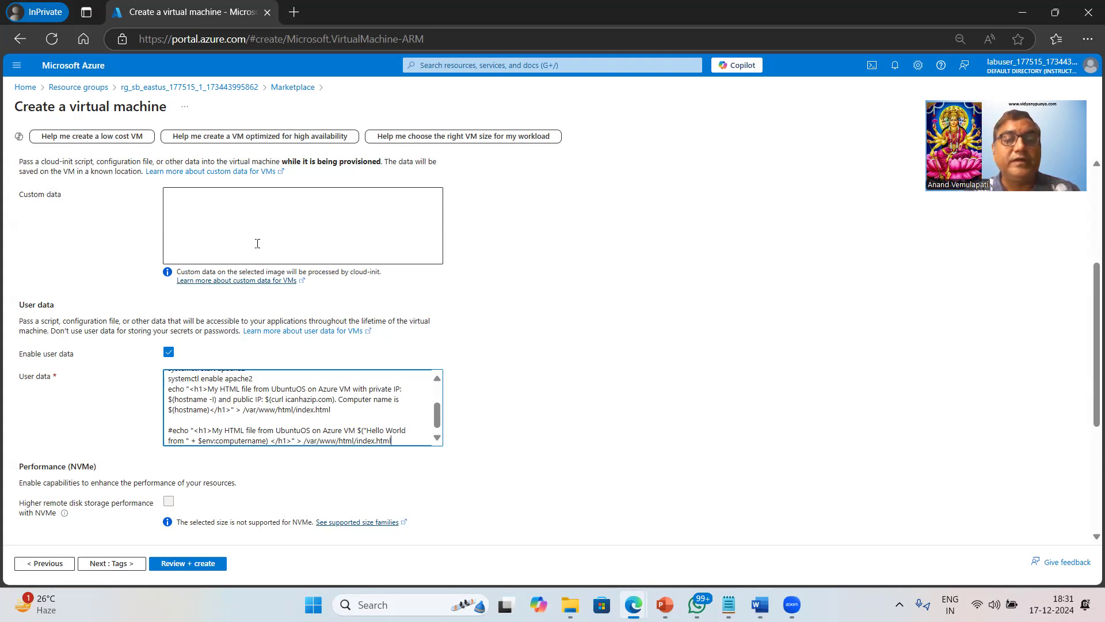
drag(437, 428, 438, 402)
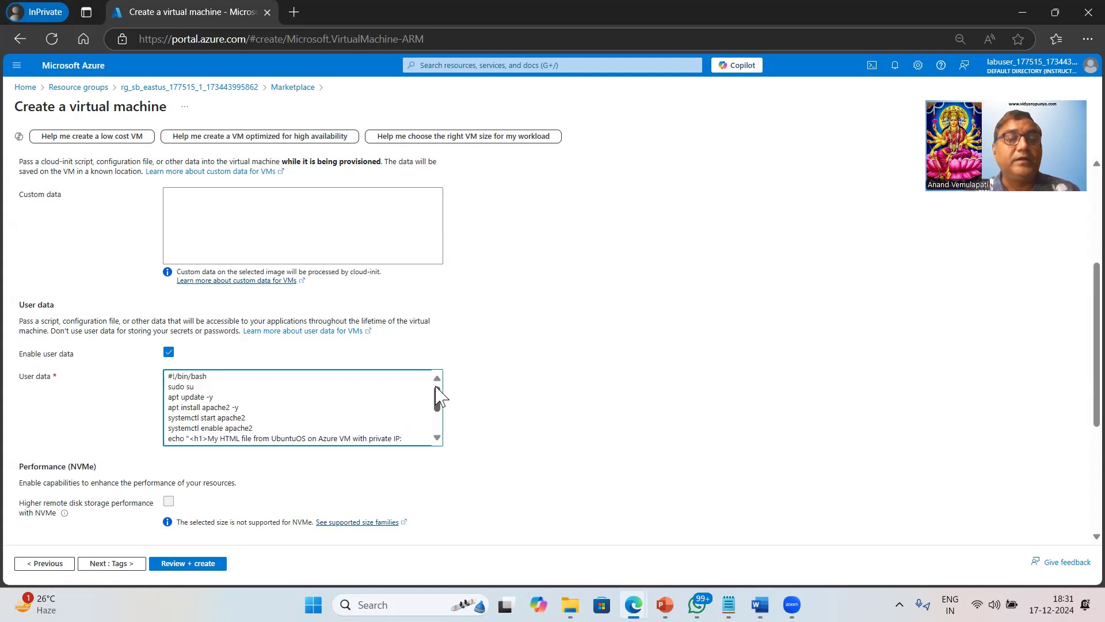
double_click(209, 391)
click(185, 387)
key(shift+End)
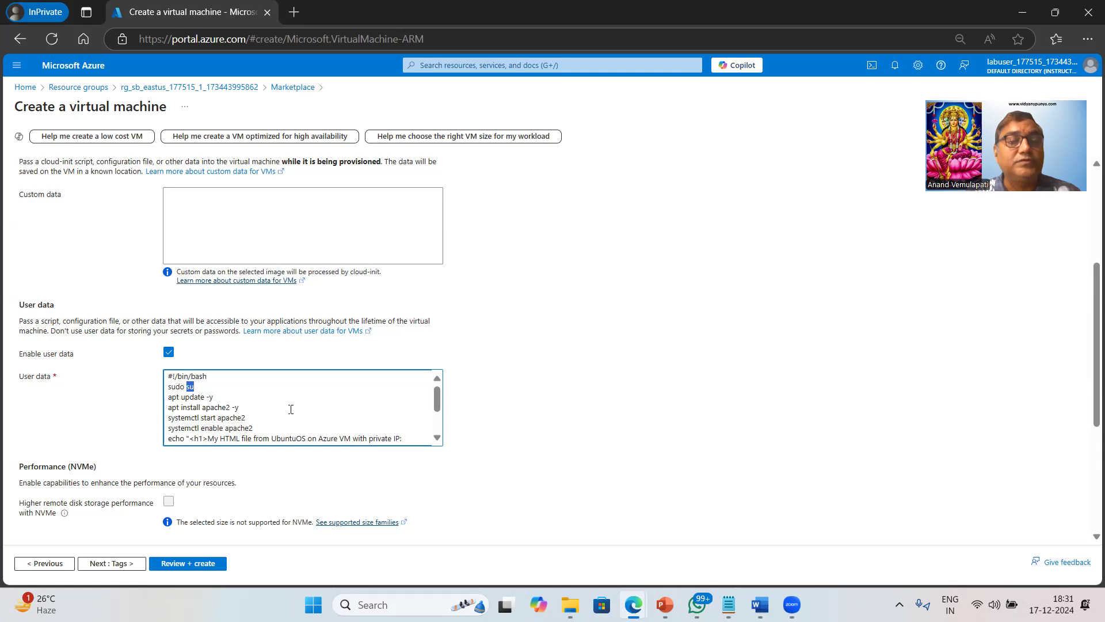
drag(179, 397, 232, 397)
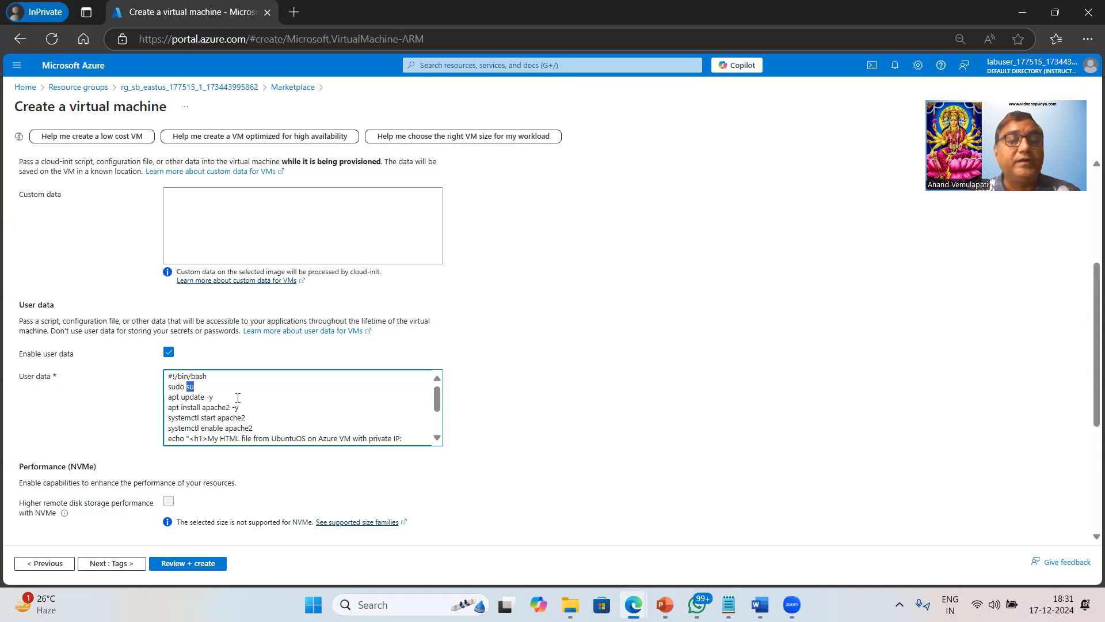
scroll(303, 404, down, 1)
scroll(302, 404, down, 2)
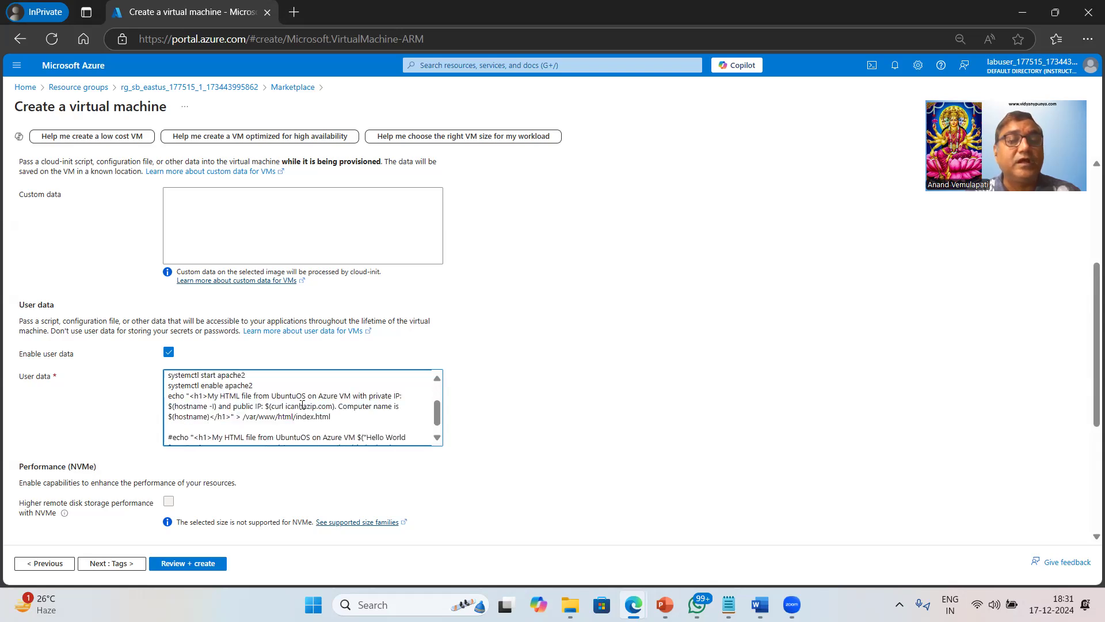
scroll(277, 411, up, 3)
click(199, 416)
drag(204, 410, 259, 409)
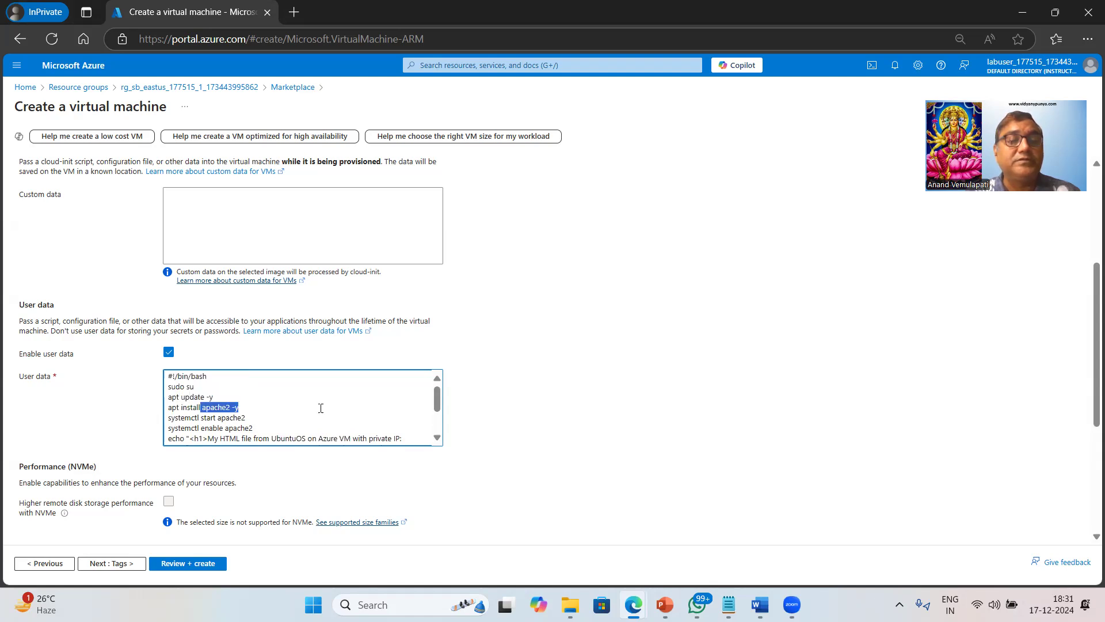
scroll(243, 397, down, 2)
scroll(229, 418, up, 2)
drag(199, 417, 281, 429)
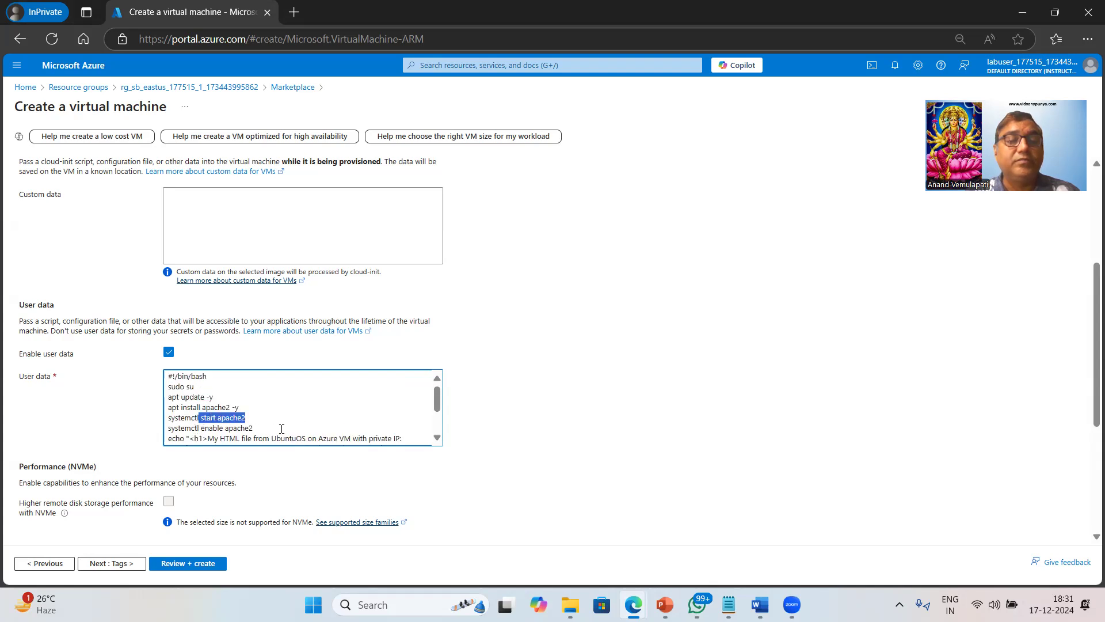
scroll(374, 410, down, 2)
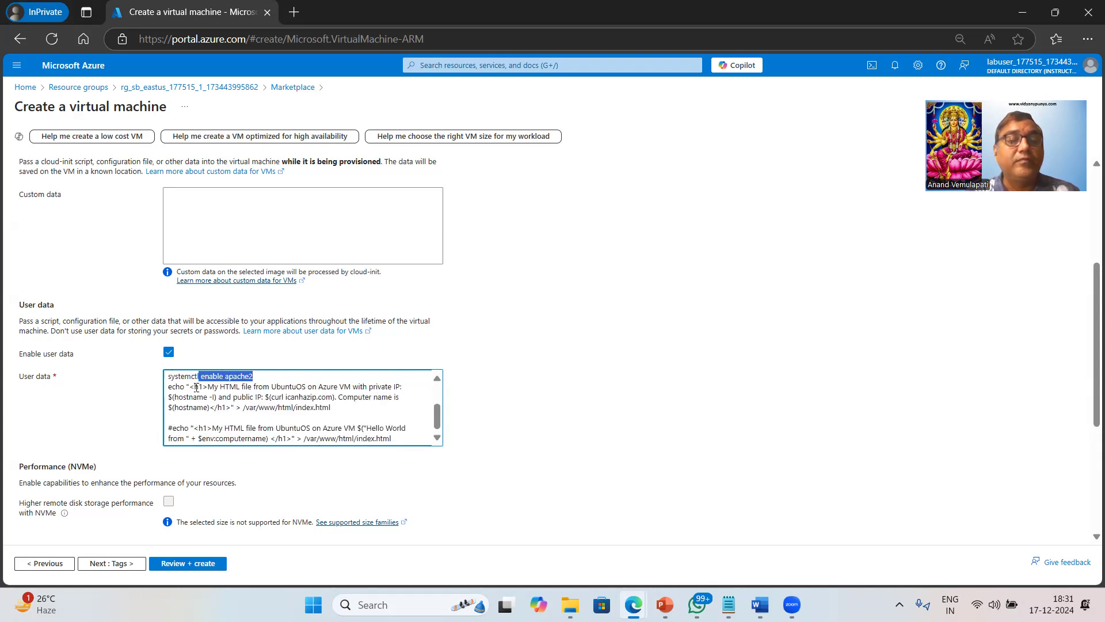
drag(189, 387, 210, 387)
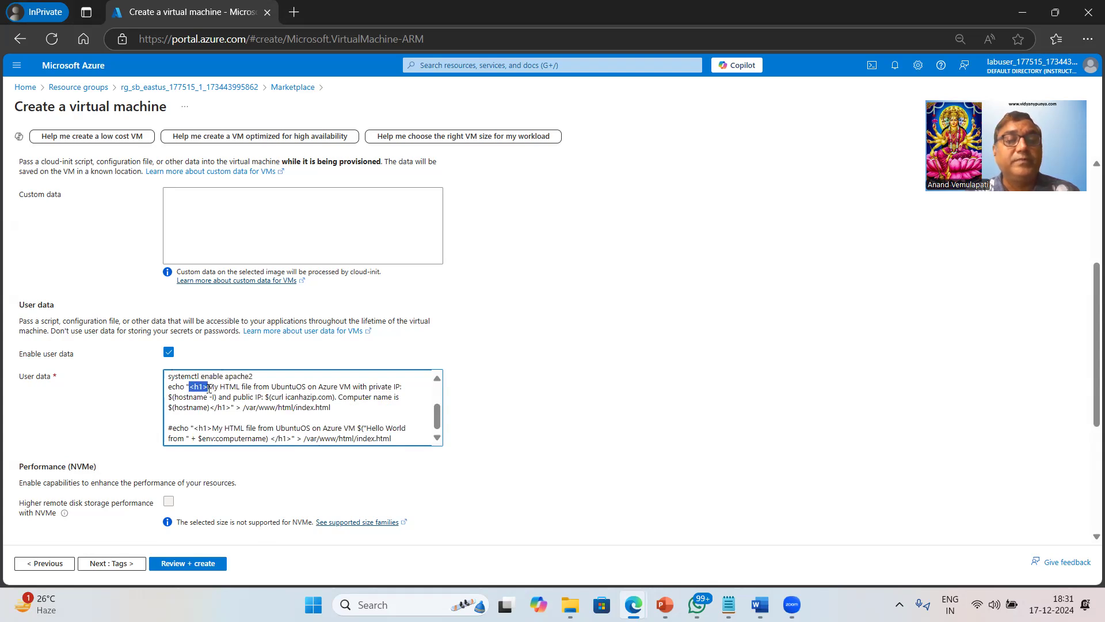
drag(209, 387, 382, 387)
drag(297, 395, 332, 407)
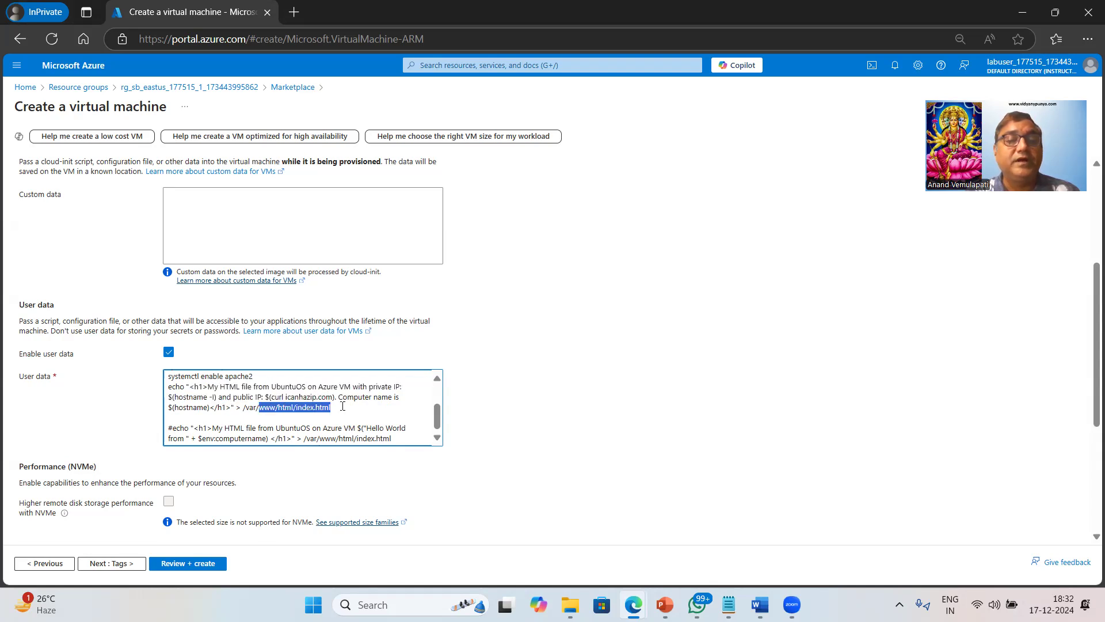
double_click(236, 408)
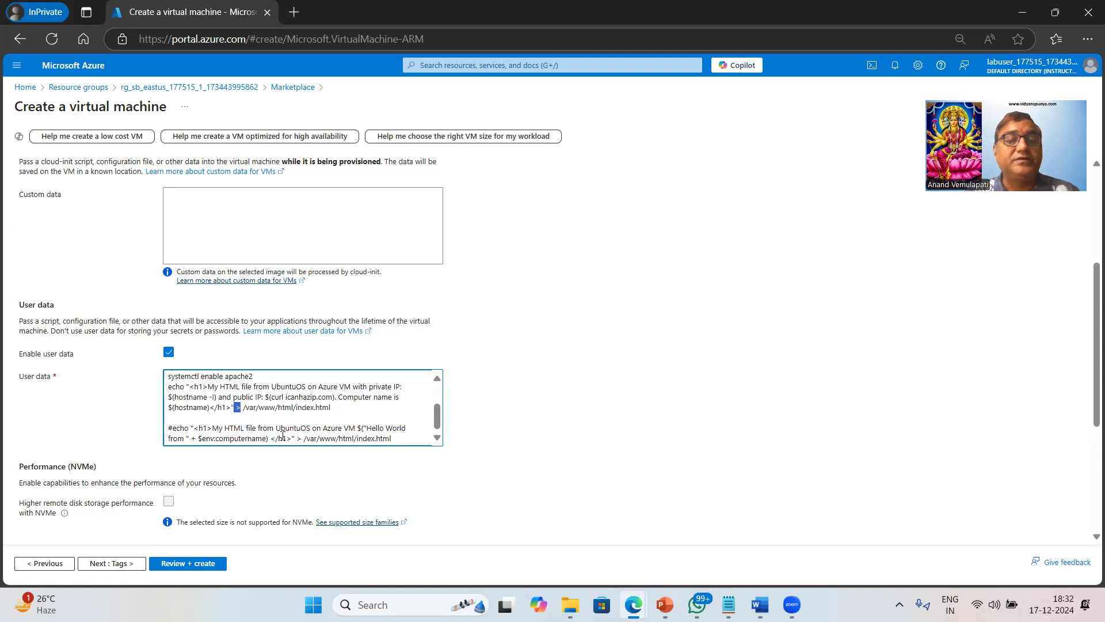
click(367, 394)
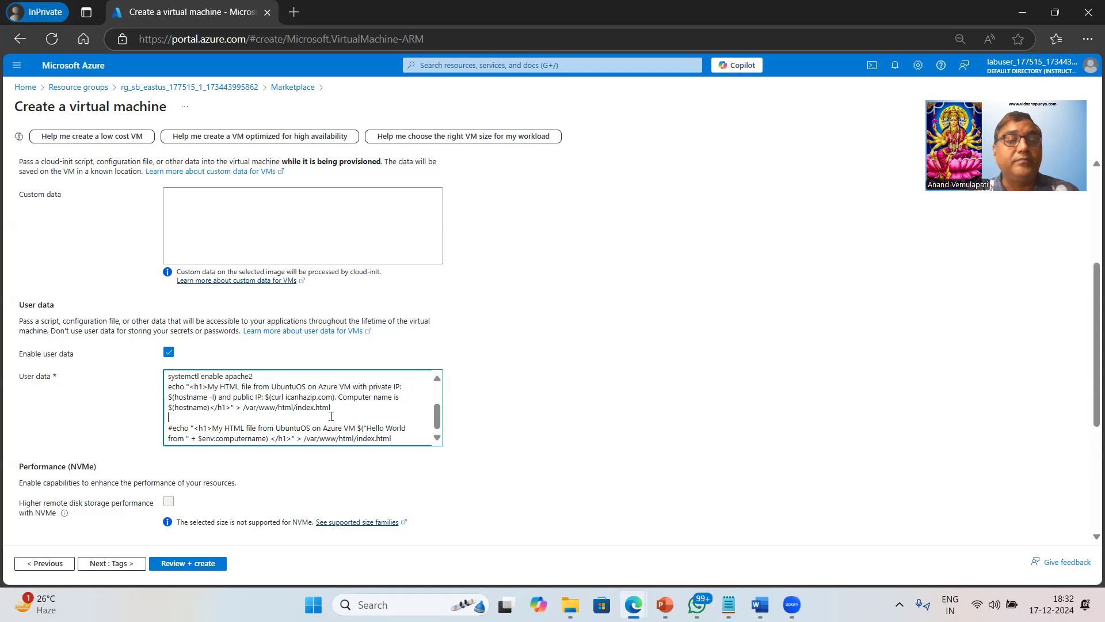
scroll(331, 416, down, 1)
scroll(331, 416, down, 3)
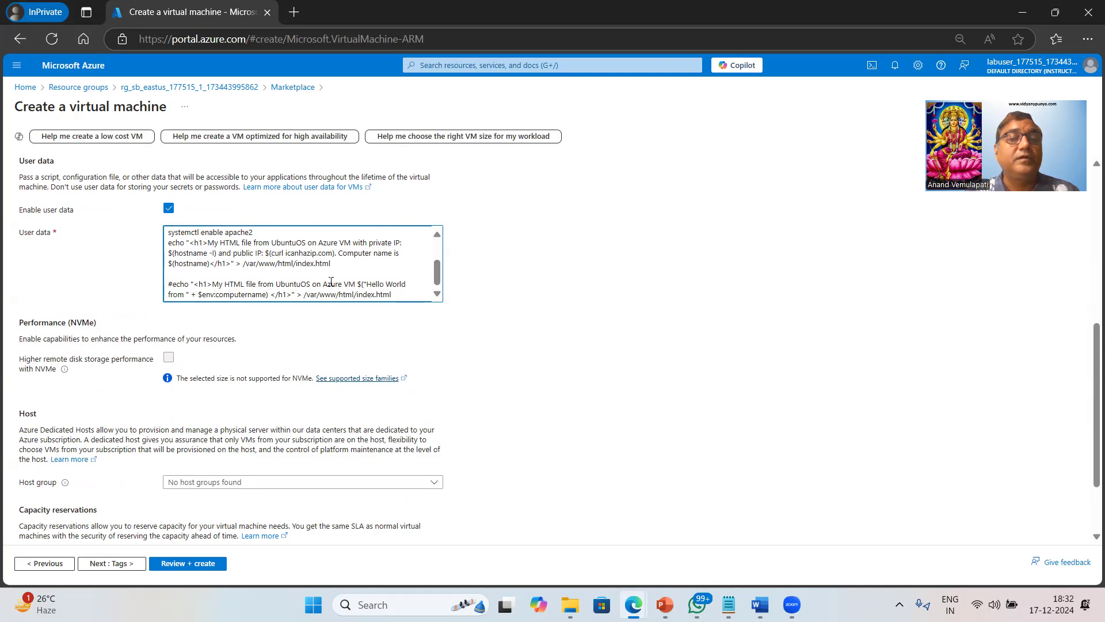
Delete the commented-out #echo line and trailing blank line, then run Review + create.
key(Down)
key(shift+Down)
key(shift+End)
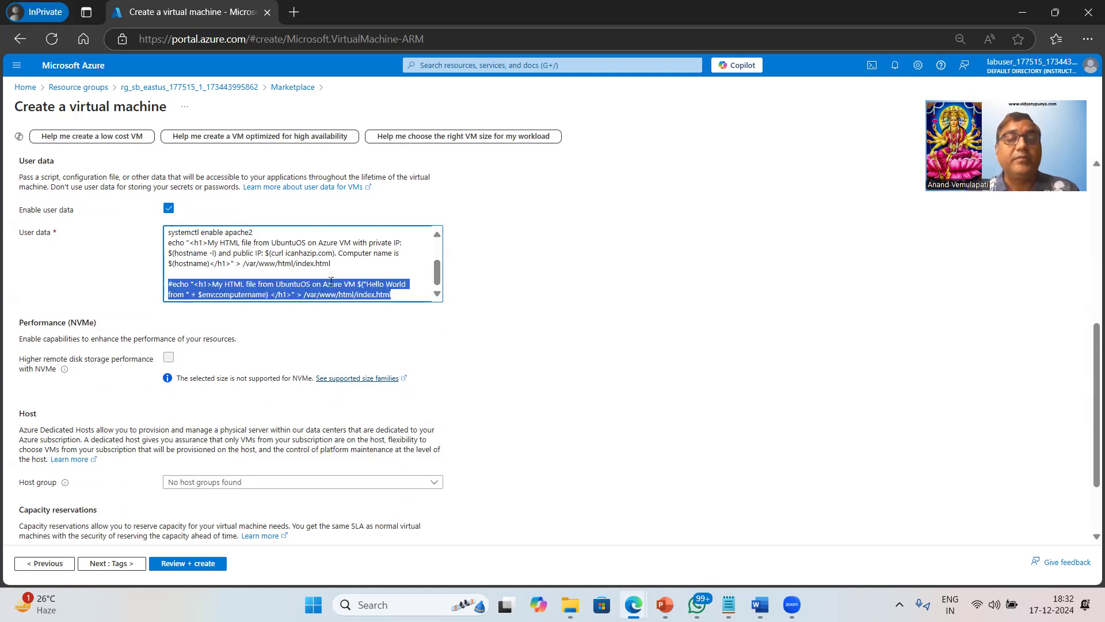
key(BackSpace)
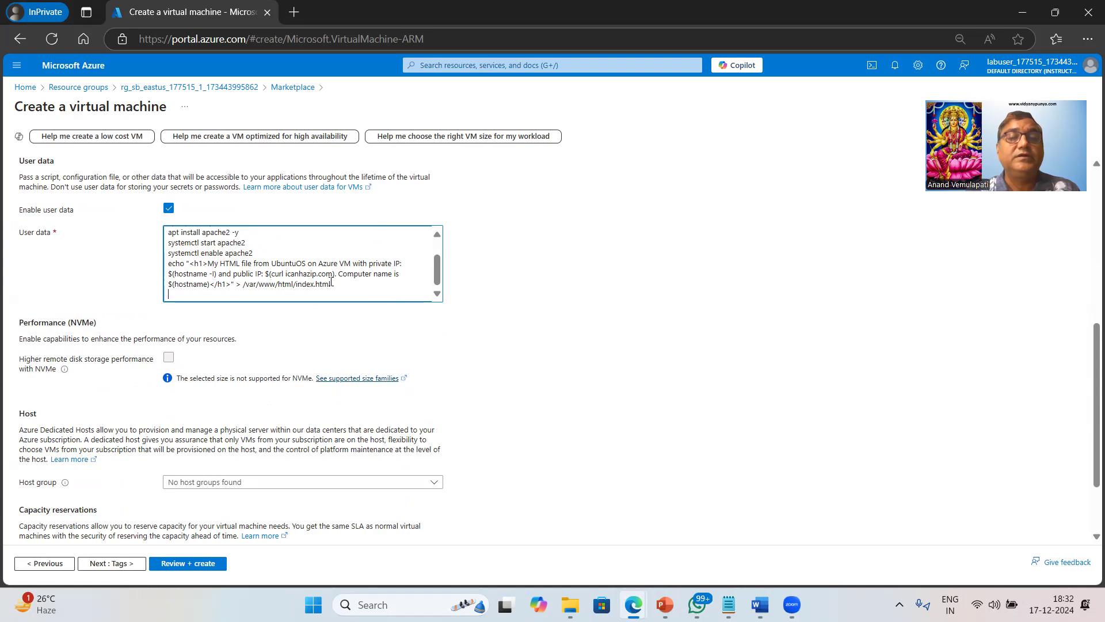
key(BackSpace)
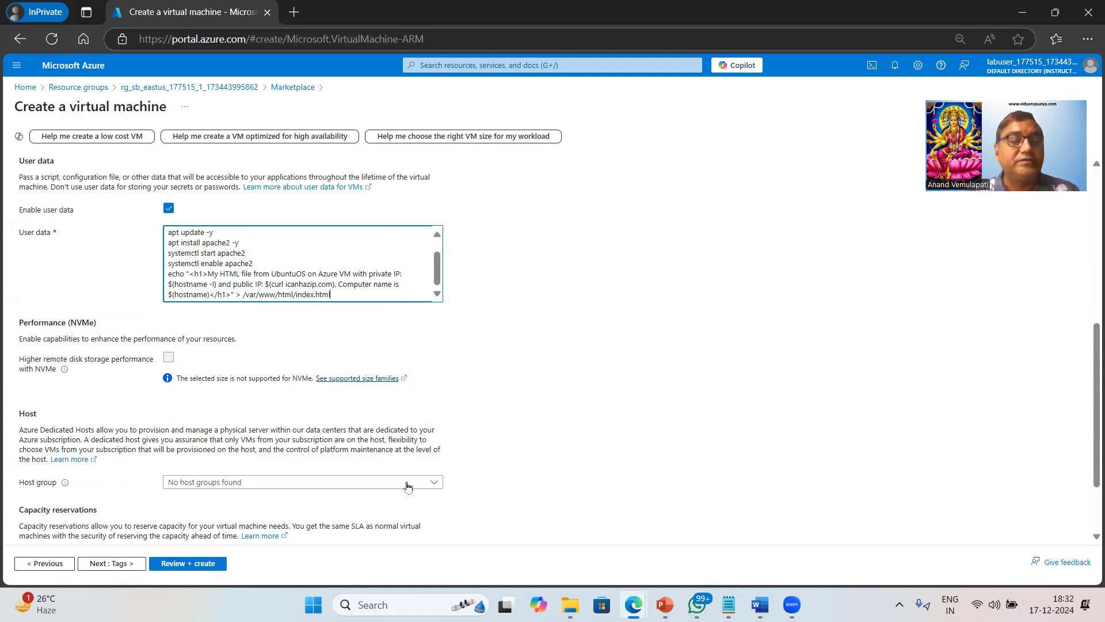
click(211, 565)
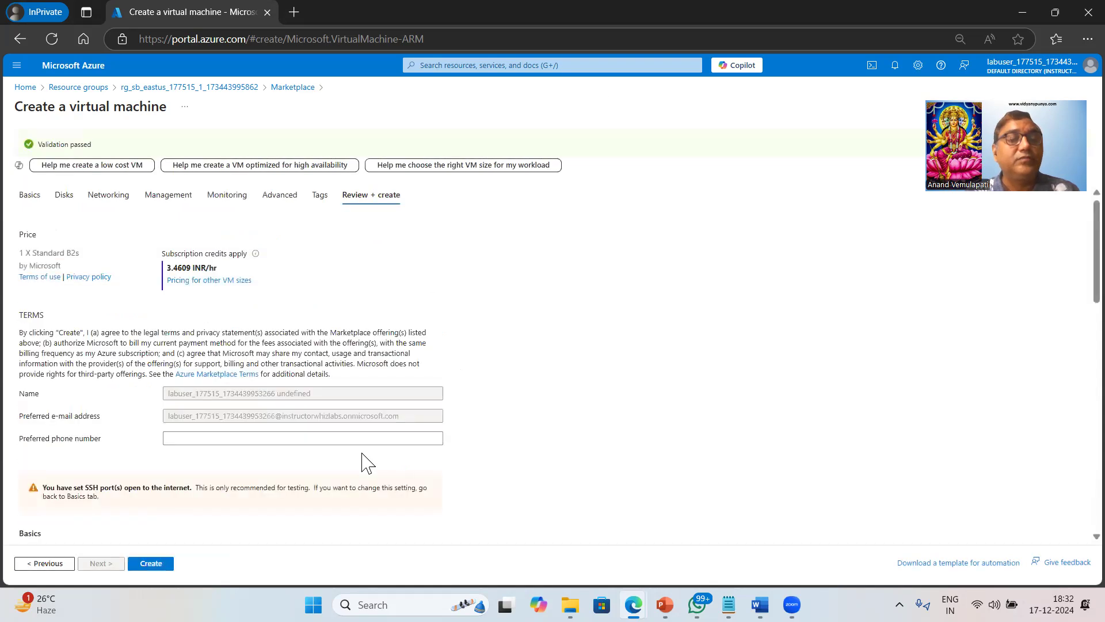
Submit the myvm1 deployment and open the resource group in a second browser tab.
click(151, 564)
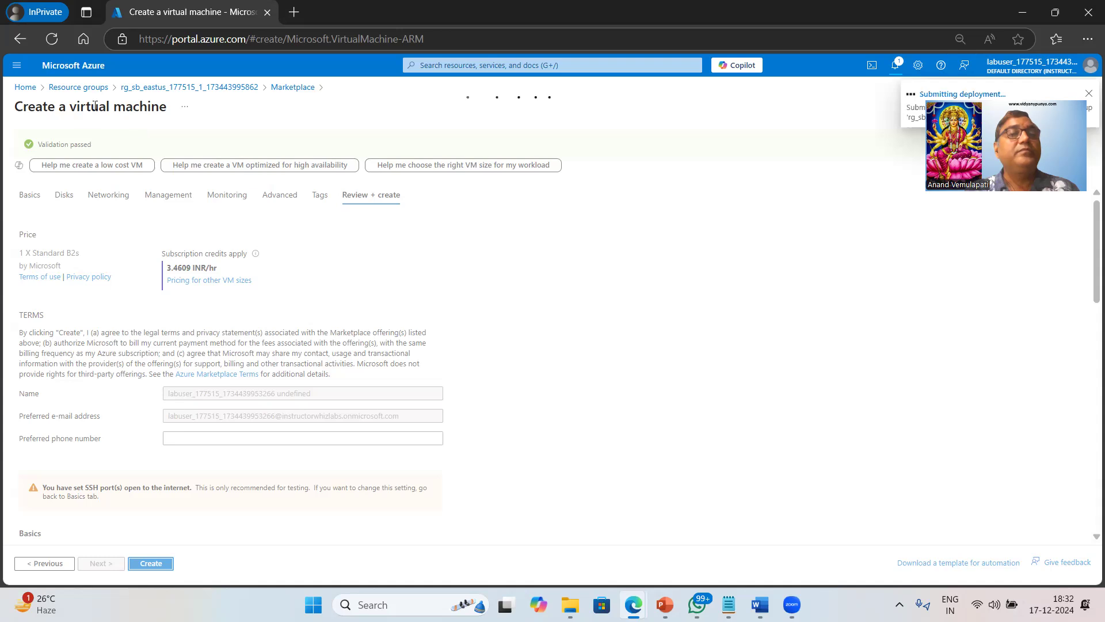
middle_click(166, 92)
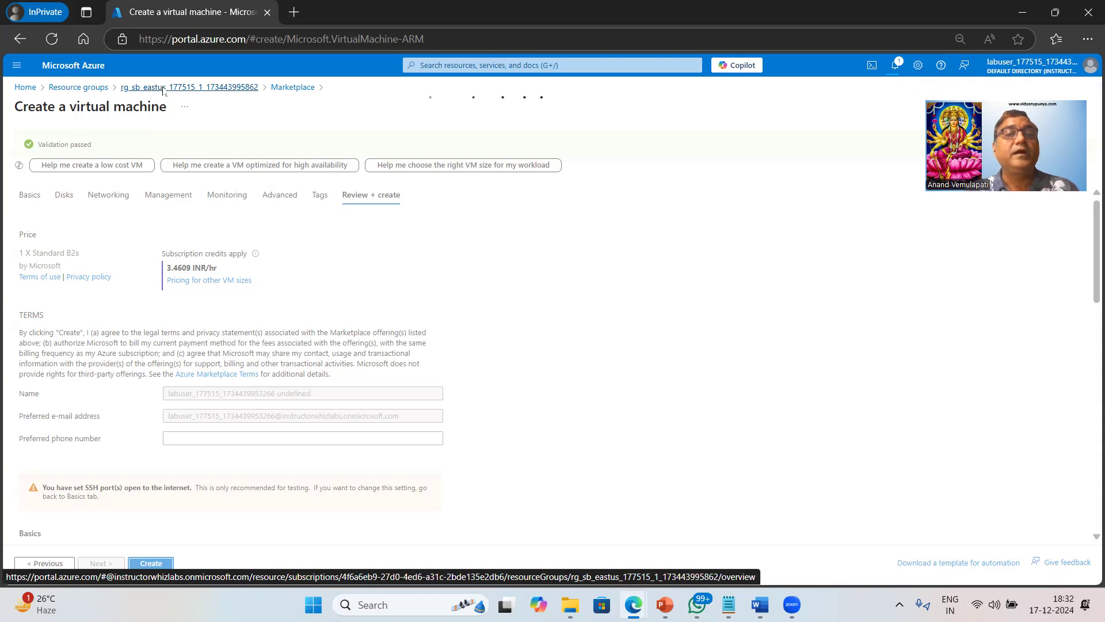
click(354, 11)
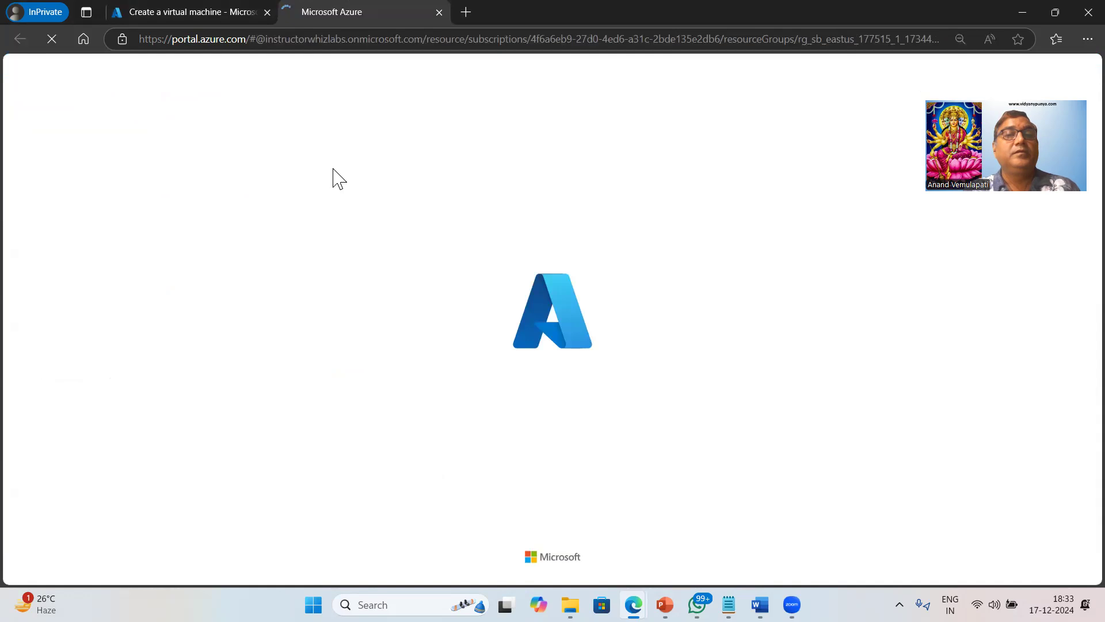
Check deployment progress and show the Virtual machines list via a 'vir' search.
click(203, 12)
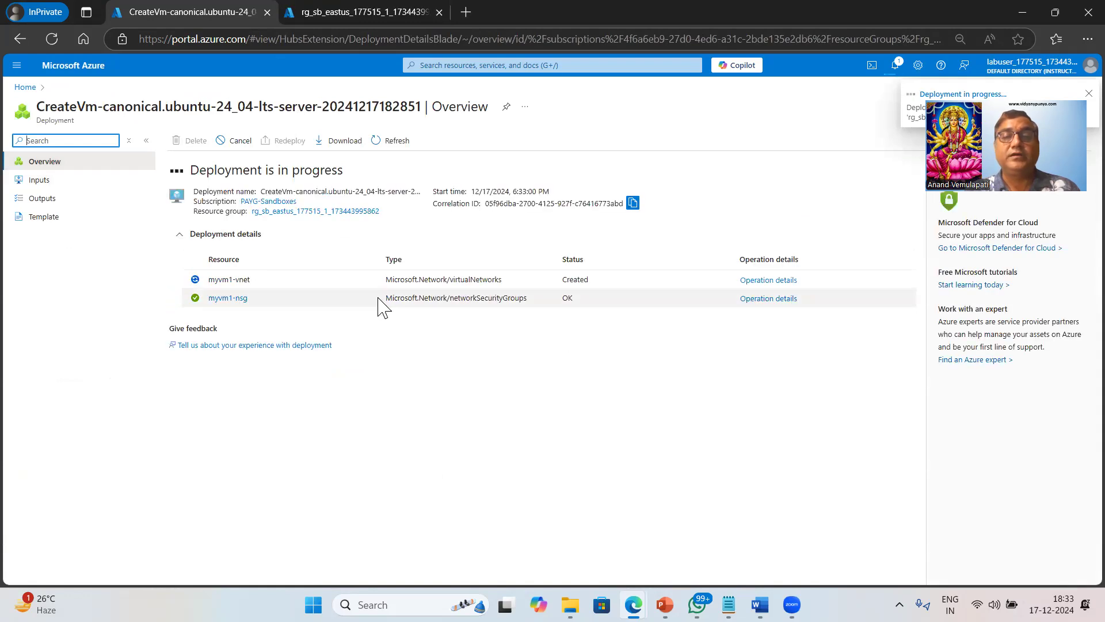
click(348, 11)
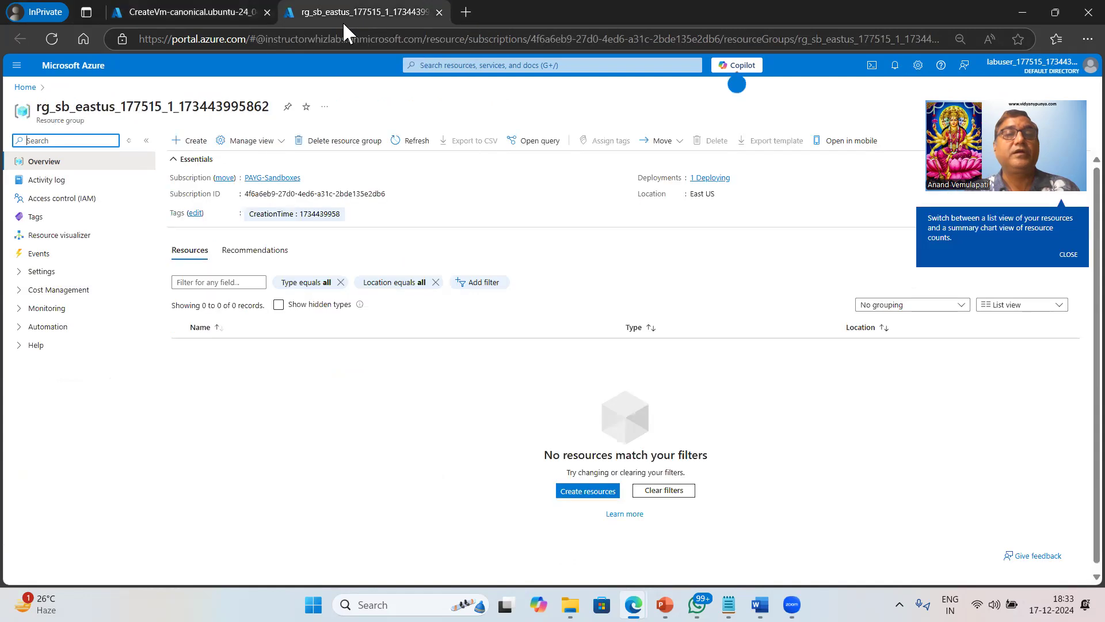
click(449, 65)
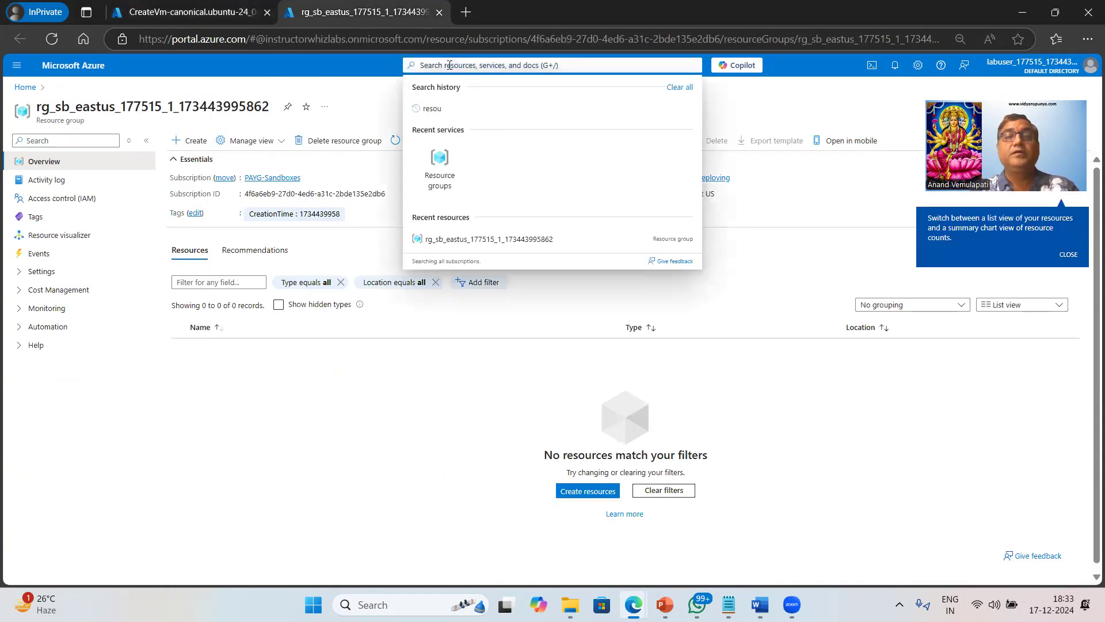
text(vir)
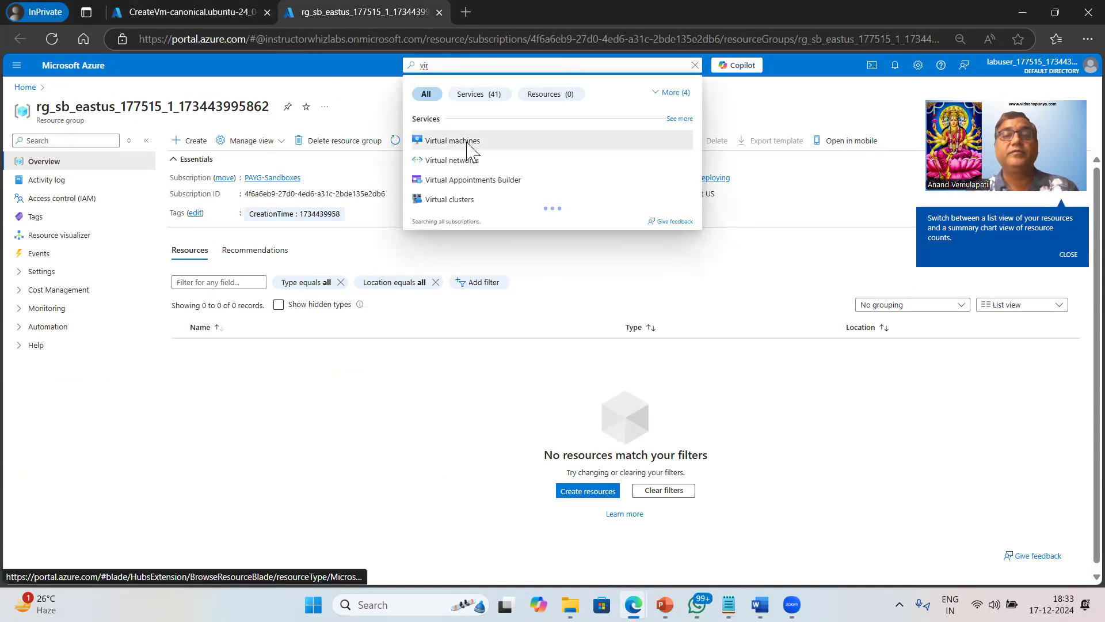
click(467, 144)
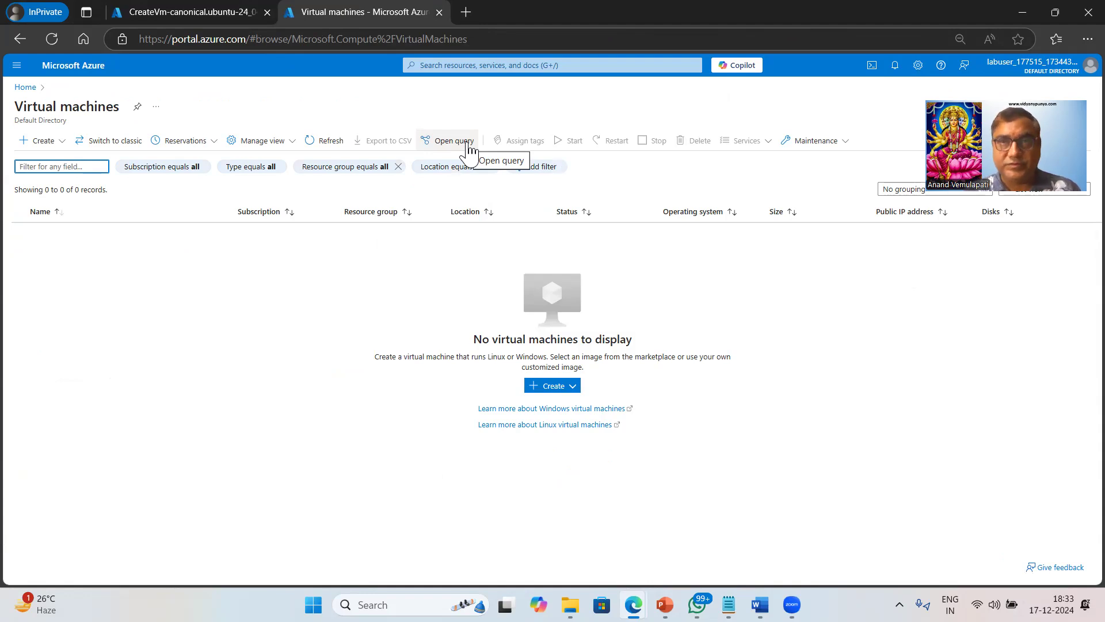
click(193, 10)
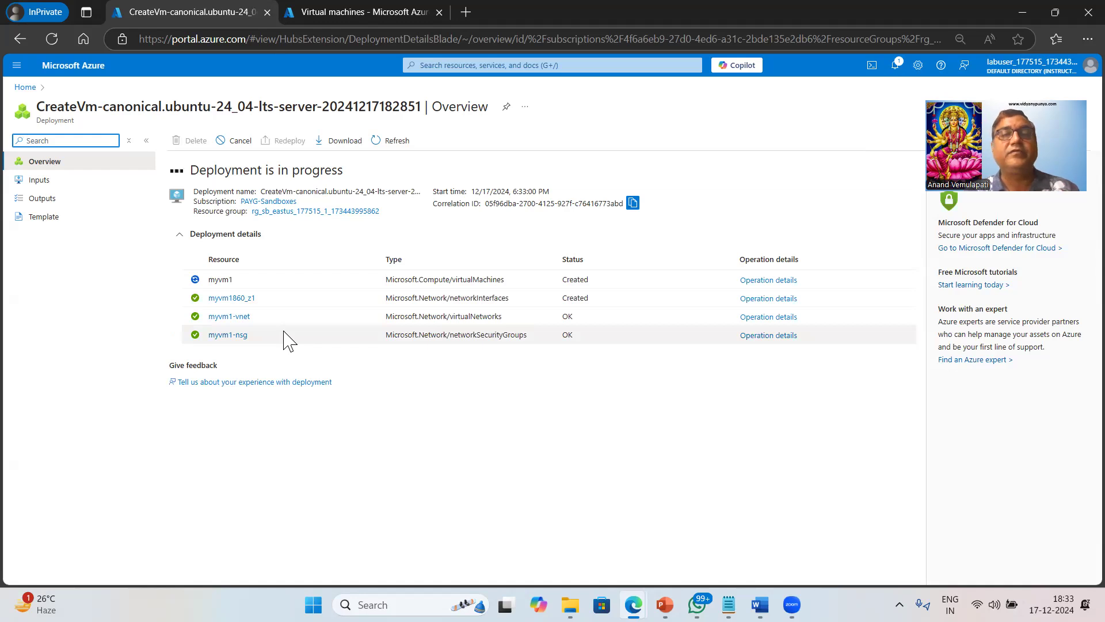
click(374, 11)
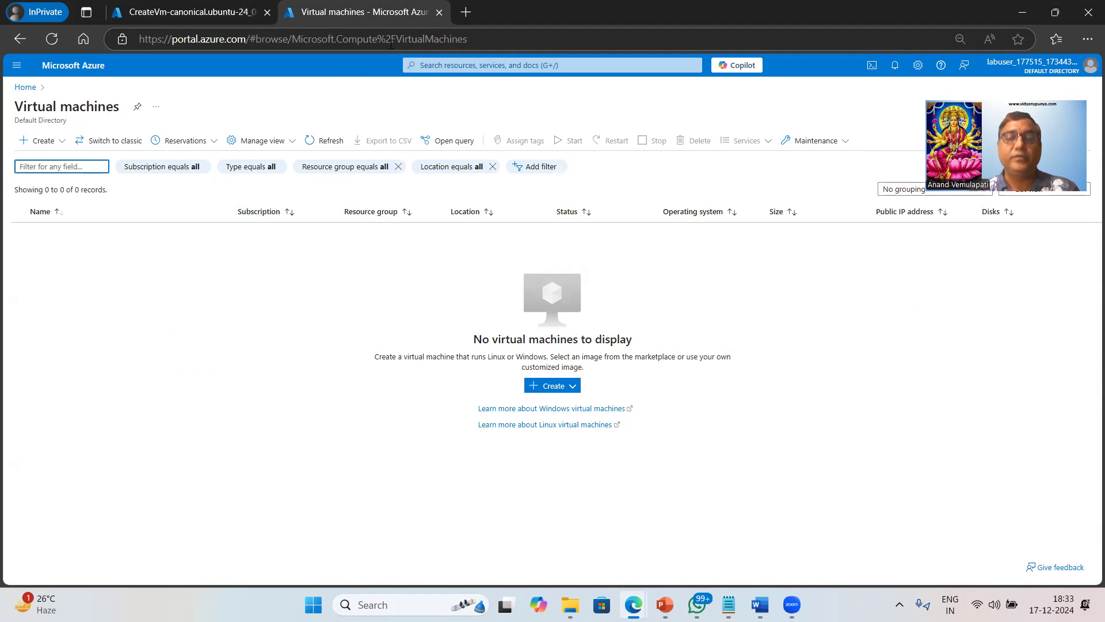
Find Virtual networks with a 'virtu' search and start creating a new one.
key(g)
key(slash)
text(virtu)
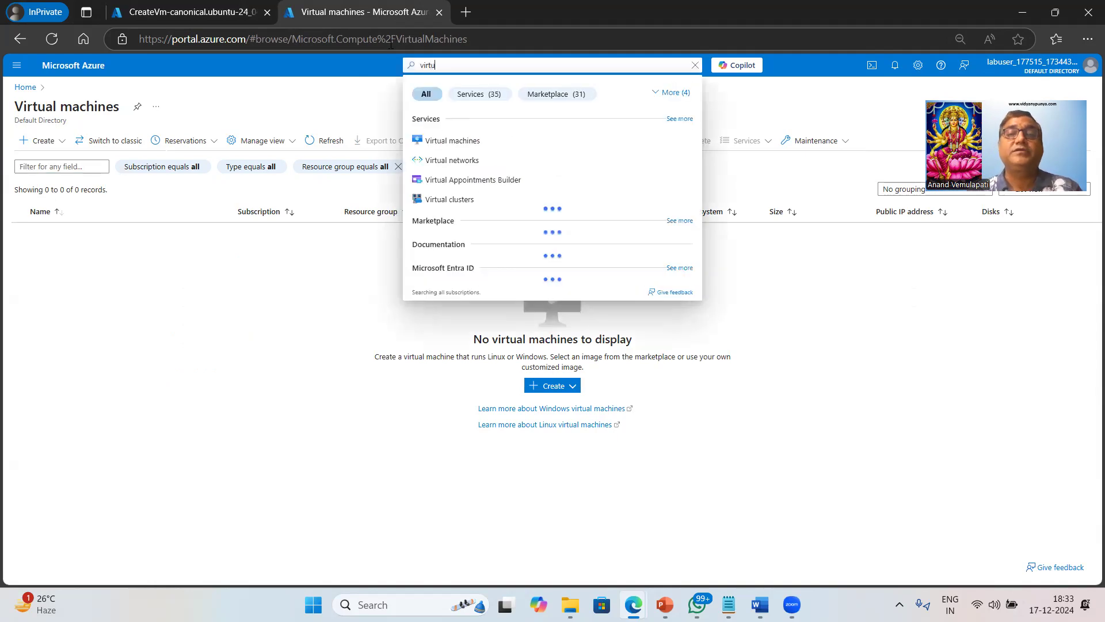
click(453, 161)
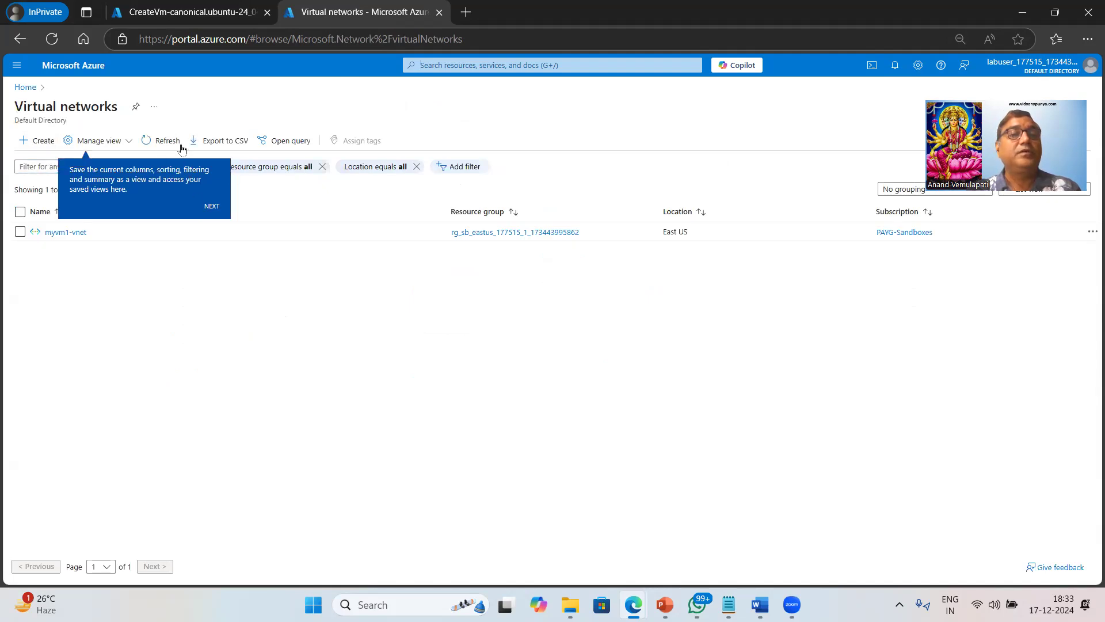
click(50, 144)
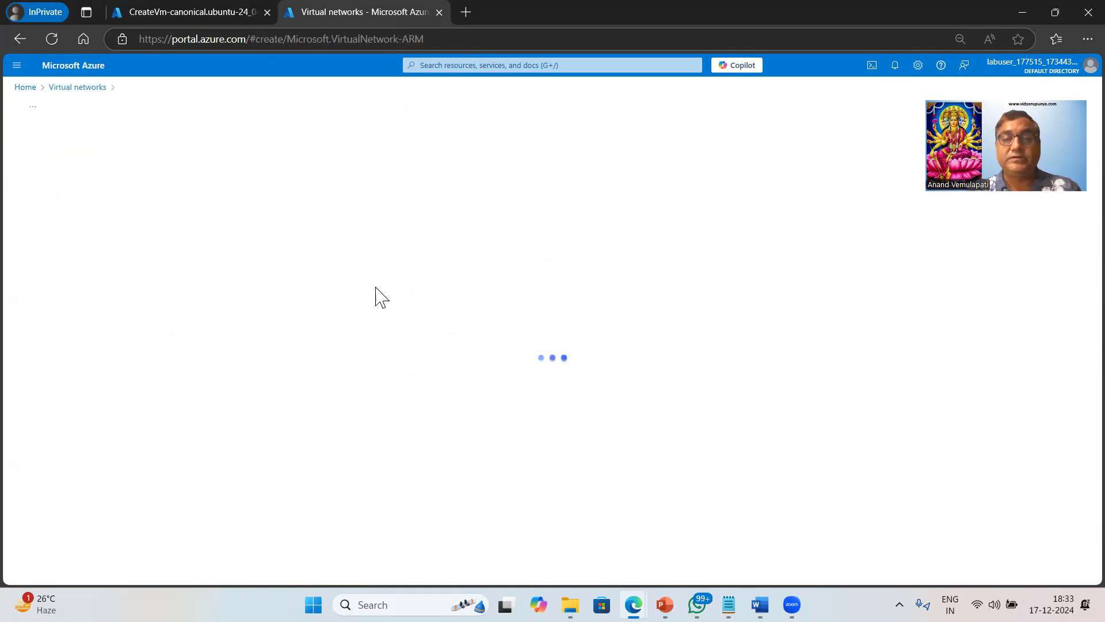
Enter myvnet2 as the virtual network name.
click(203, 400)
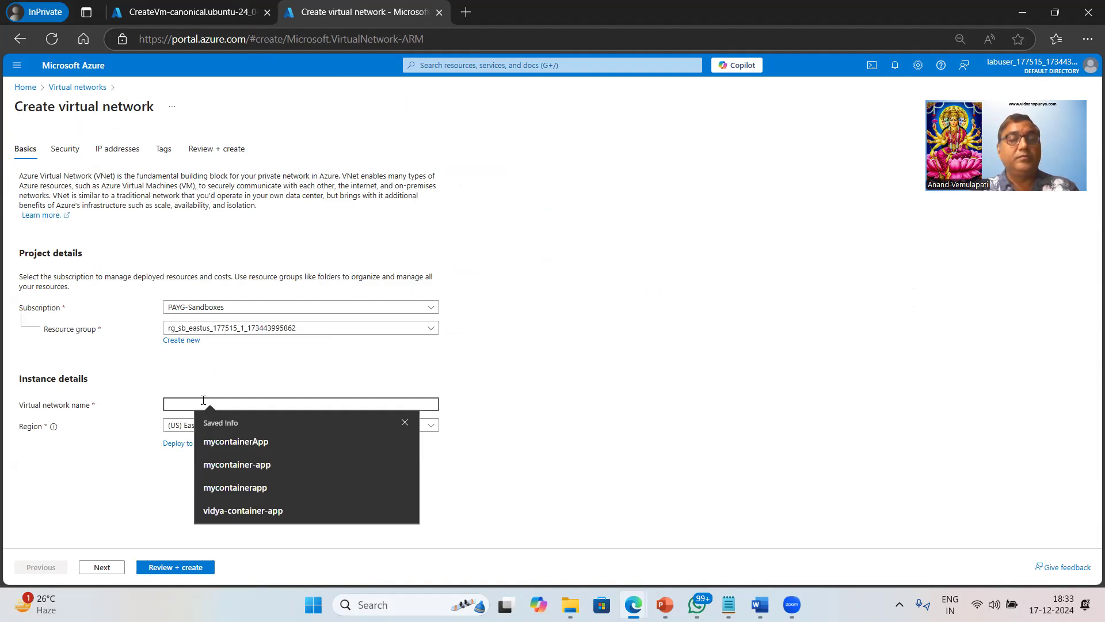
text(myvent)
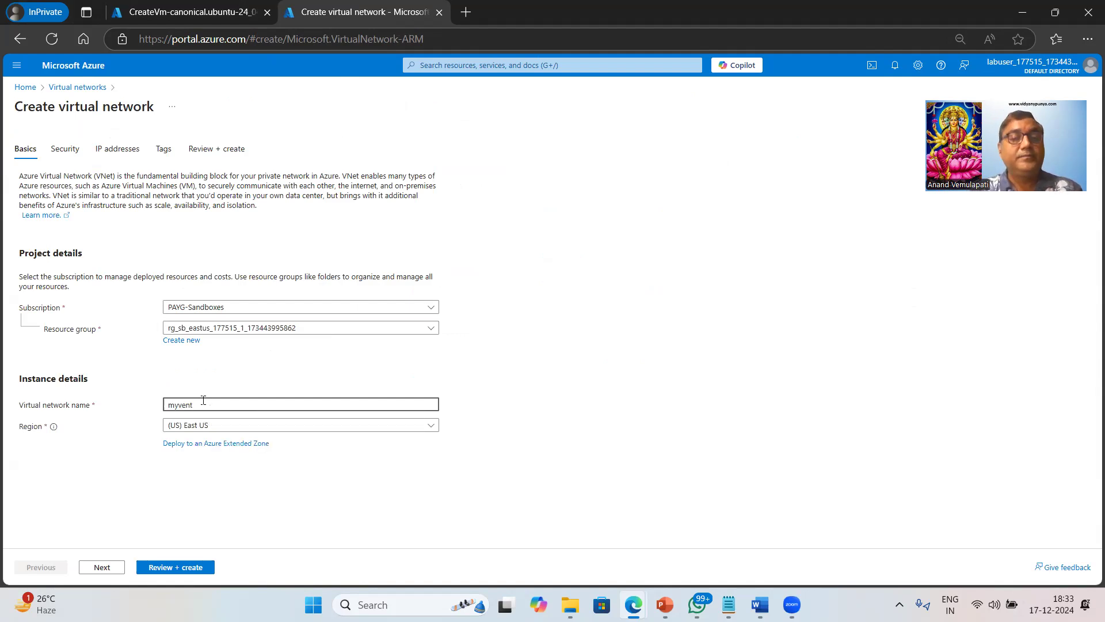
key(BackSpace)
key(BackSpace)
key(BackSpace)
text(net2)
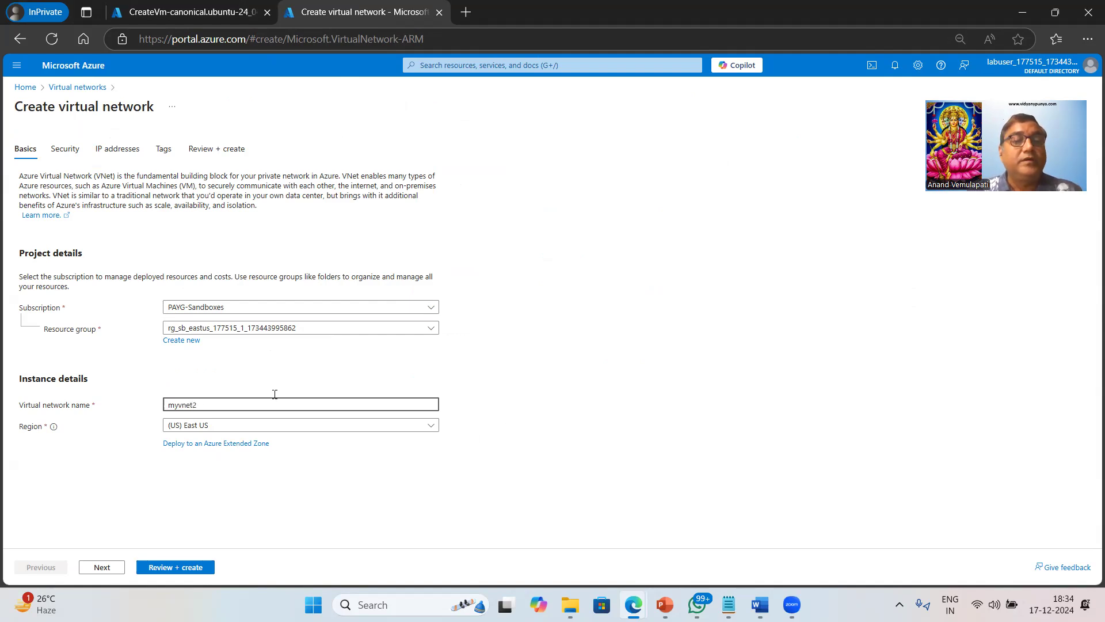
Look over the Security and IP addresses tabs of the new network, then return to Security.
click(101, 568)
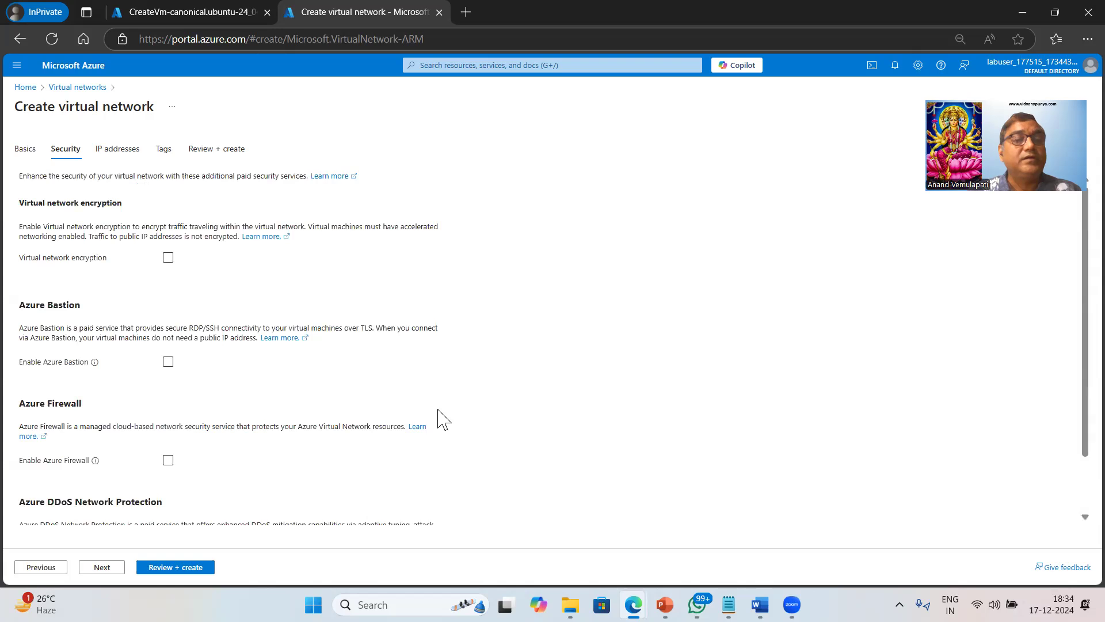
scroll(440, 418, down, 2)
scroll(439, 420, up, 2)
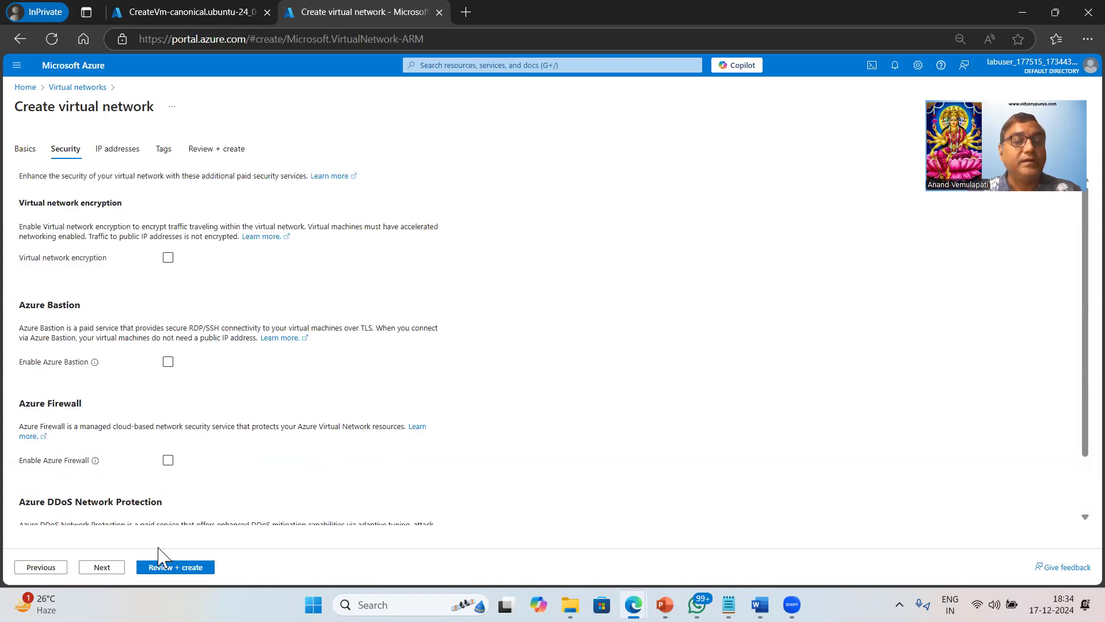
click(101, 567)
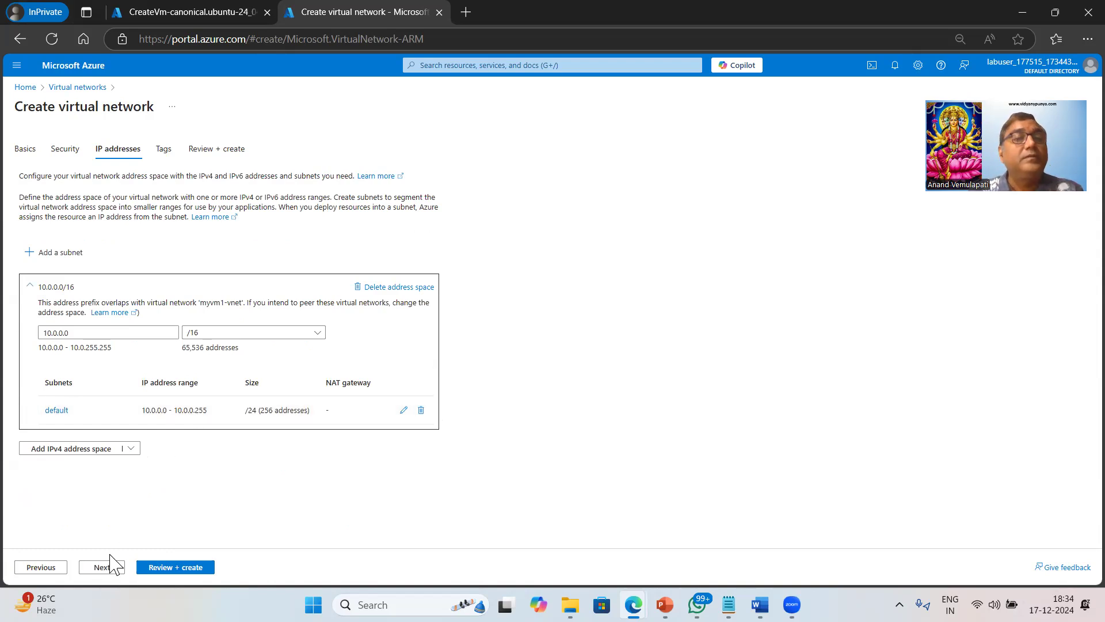
click(65, 149)
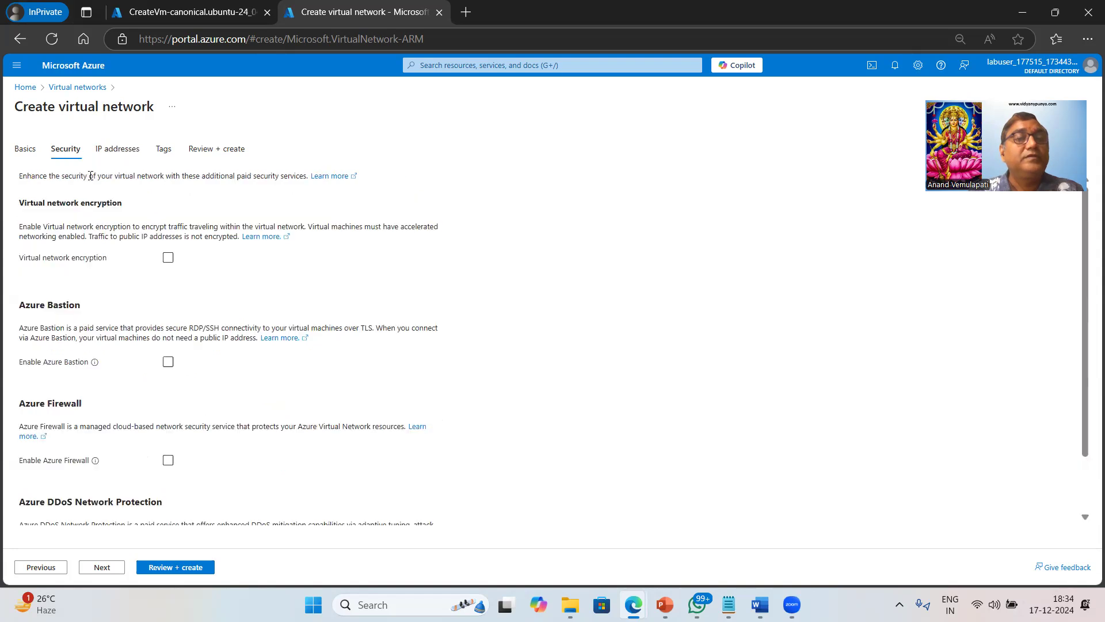
Read the paid Azure Bastion description and tick Enable Azure Bastion (host myvnet2-Bastion).
drag(18, 328, 306, 331)
click(204, 332)
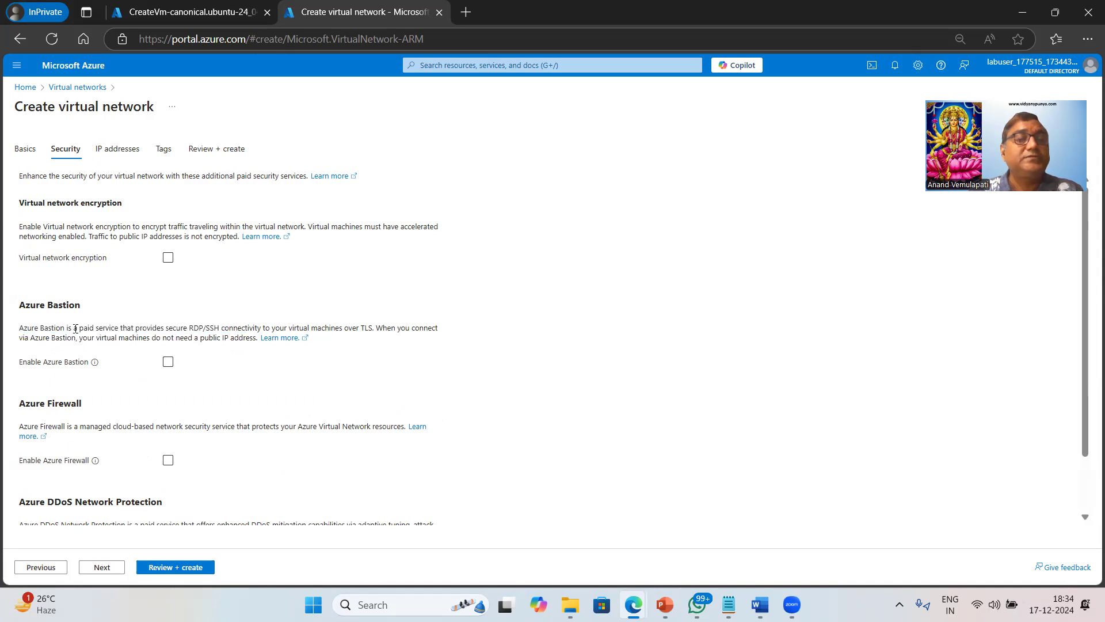
drag(99, 327, 141, 328)
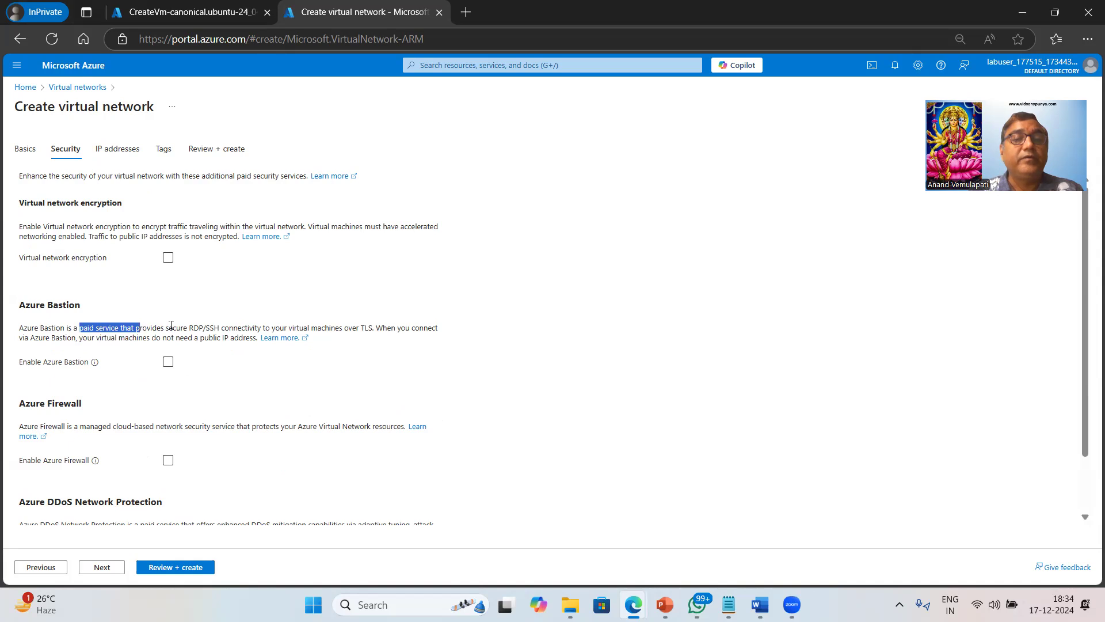
click(216, 323)
drag(173, 327, 232, 323)
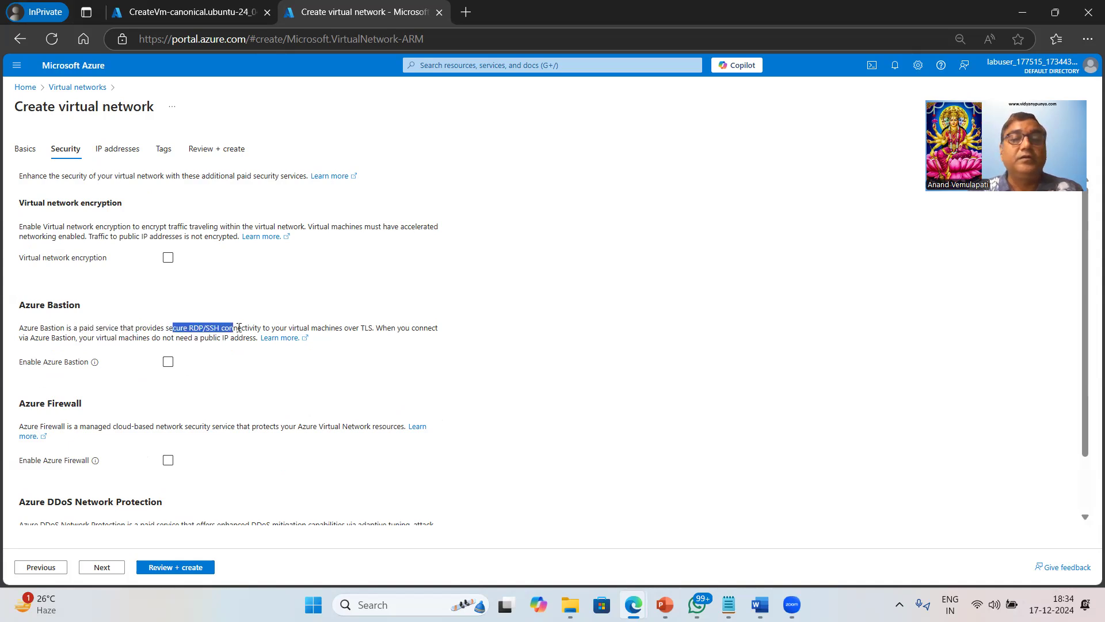
click(325, 328)
click(168, 362)
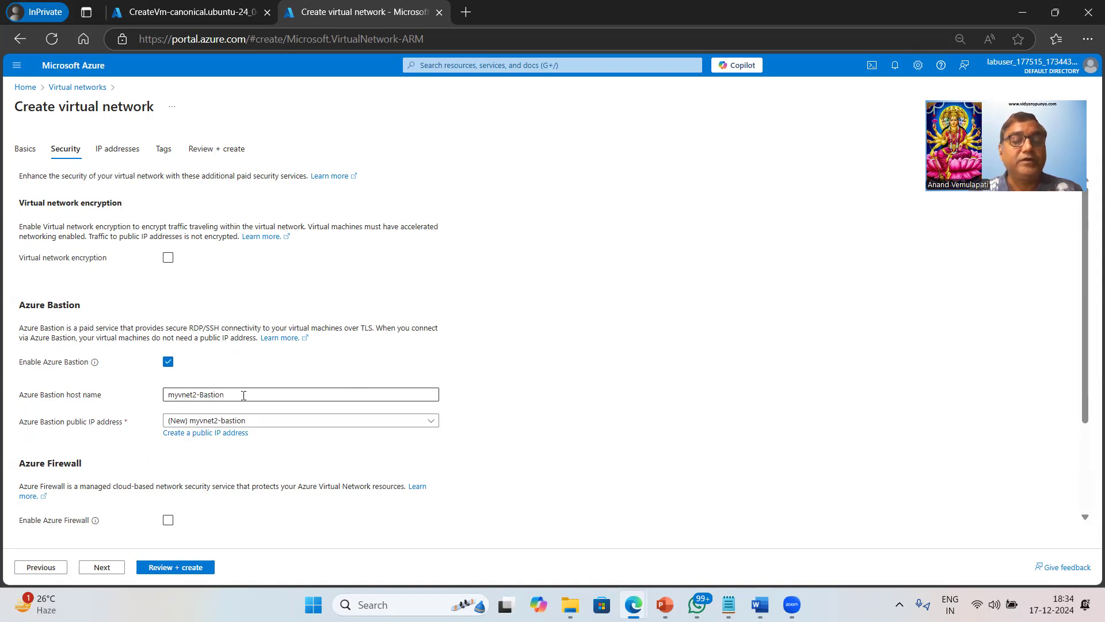
Name the Bastion host mybastionhost and give it a new public IP called bastionip.
drag(243, 395, 151, 405)
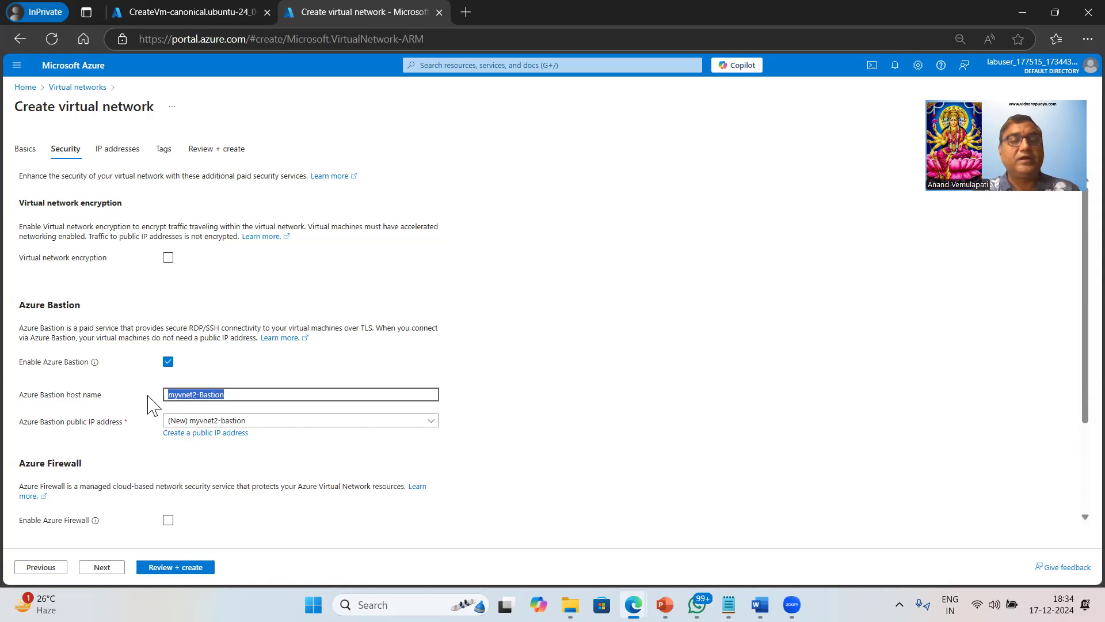
text(mybastionhost)
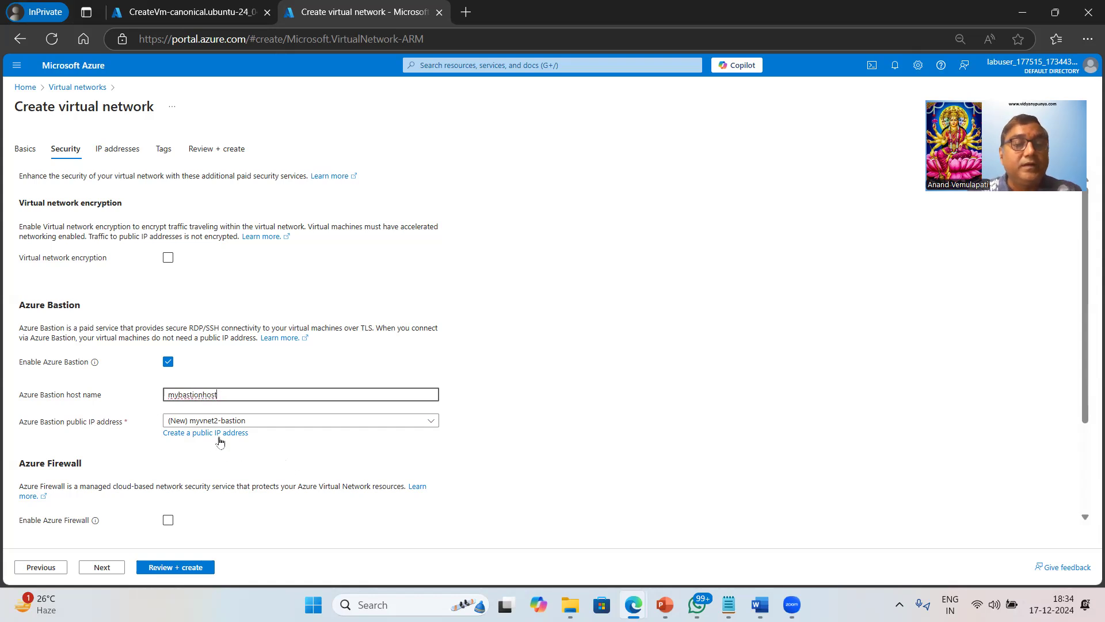
click(217, 434)
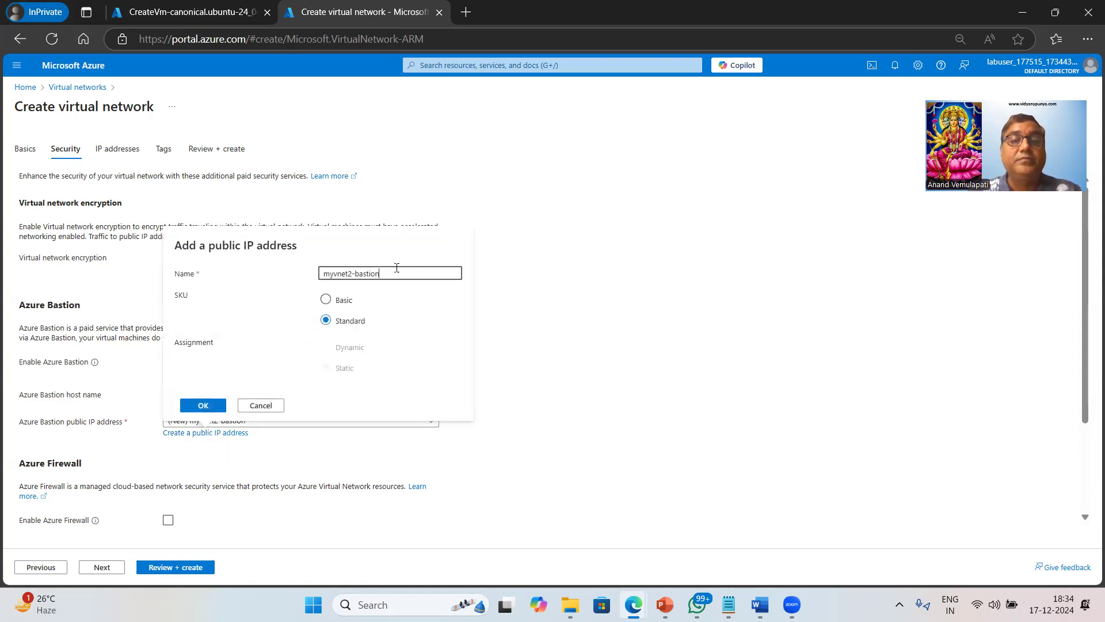
key(ctrl+a)
text(bas)
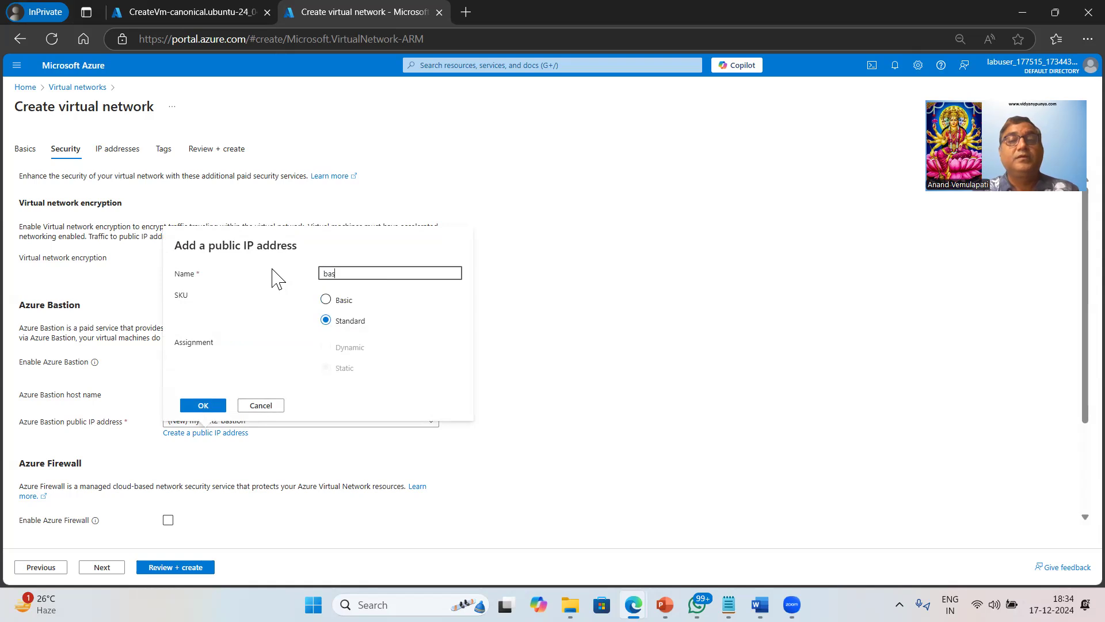
text(tionip)
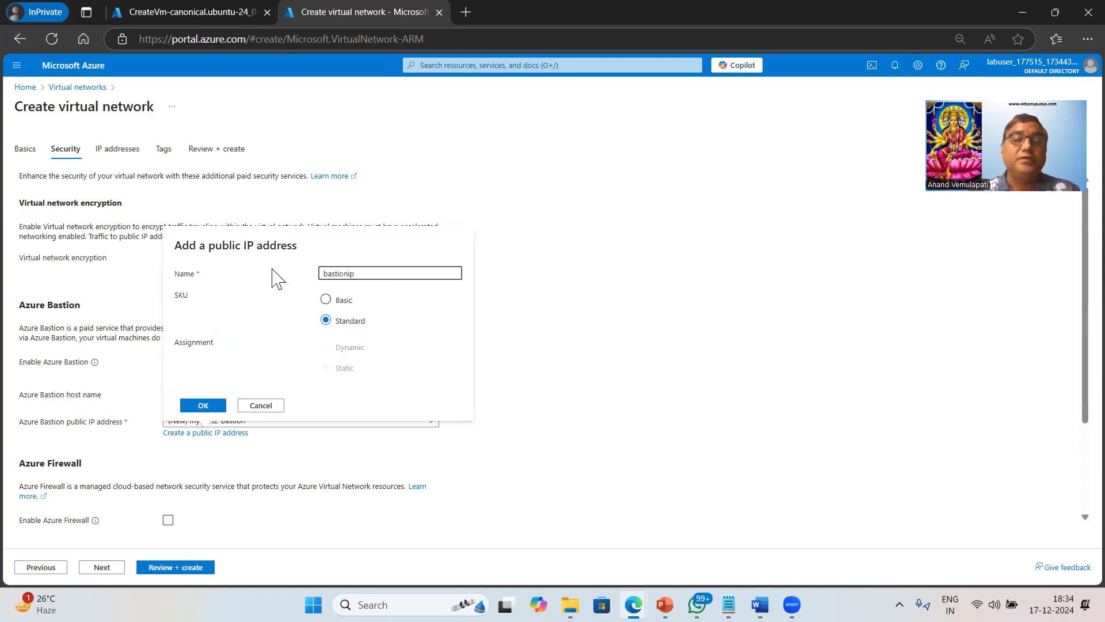
click(205, 406)
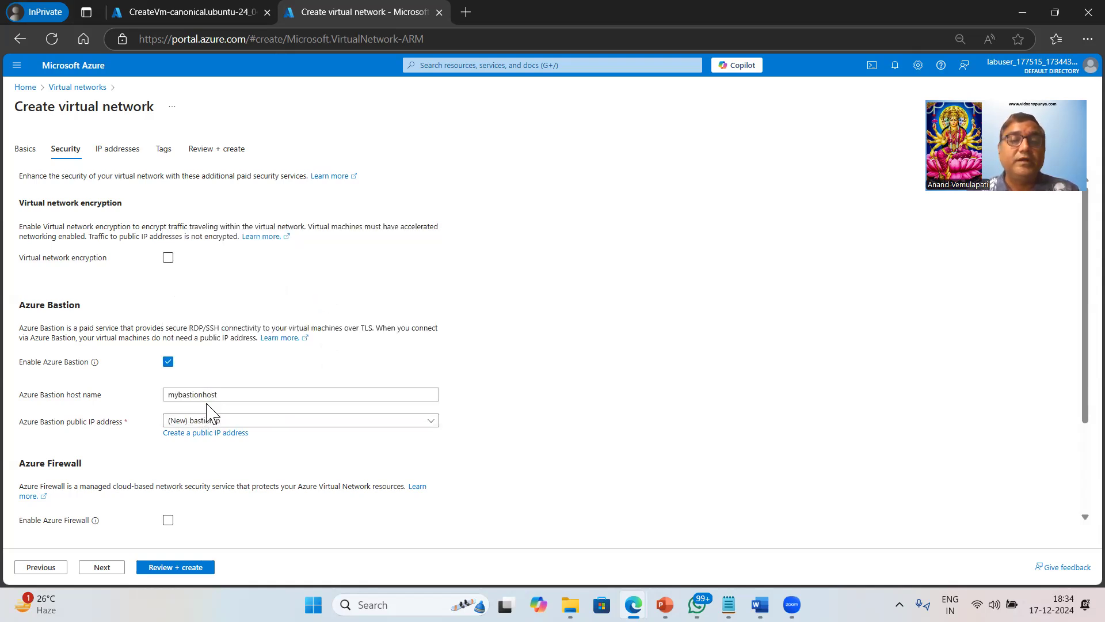
Review the Bastion settings and proceed to the IP addresses tab.
scroll(357, 396, down, 2)
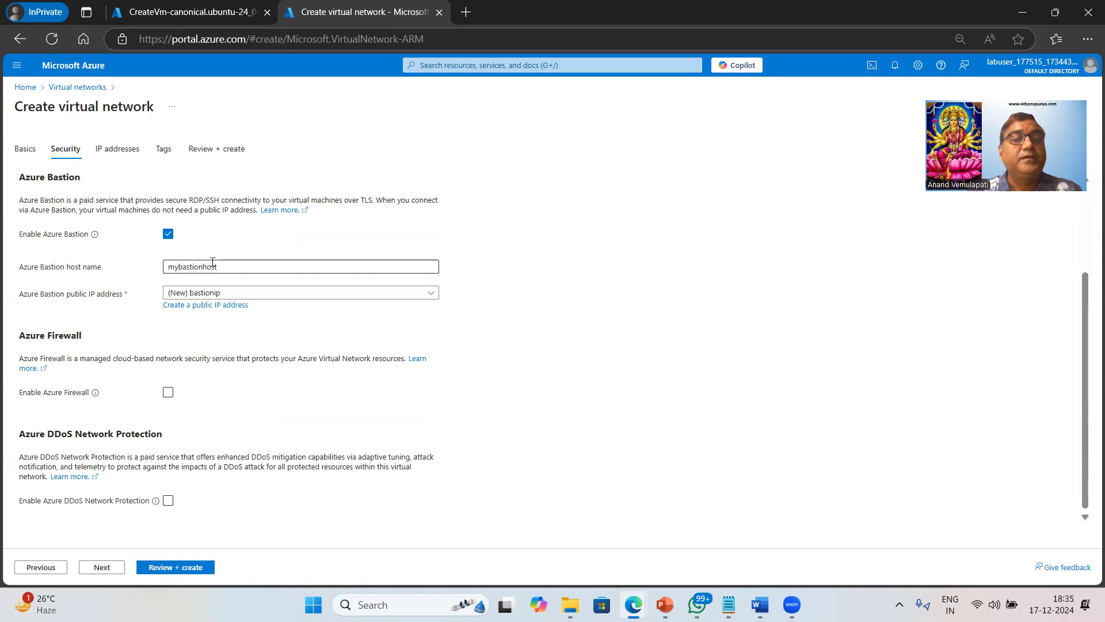
scroll(330, 356, up, 2)
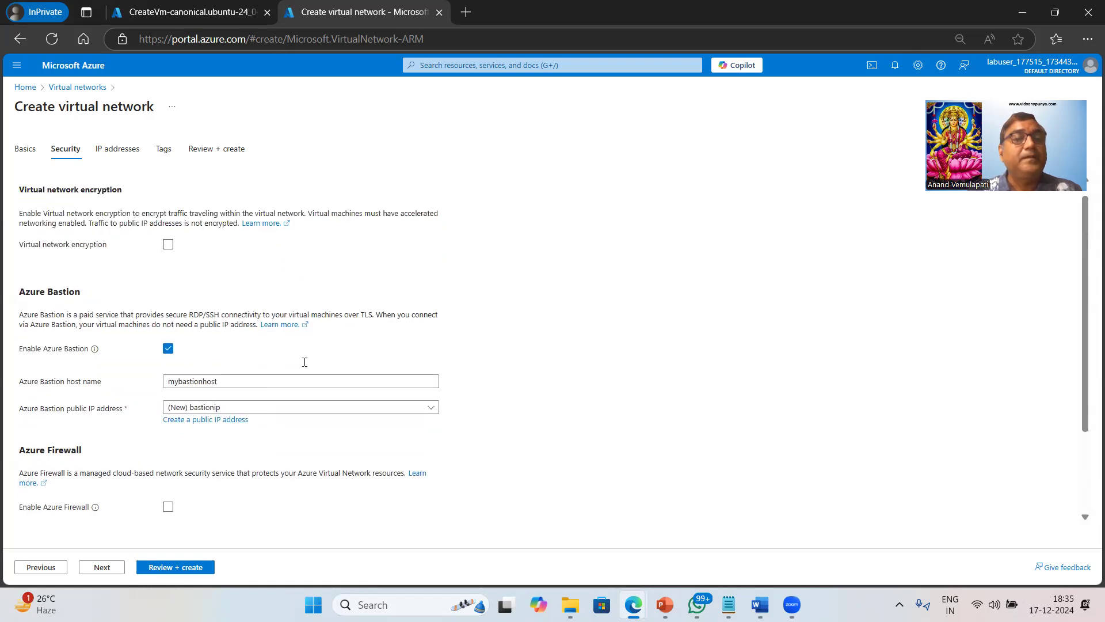
scroll(331, 357, down, 2)
scroll(81, 412, up, 1)
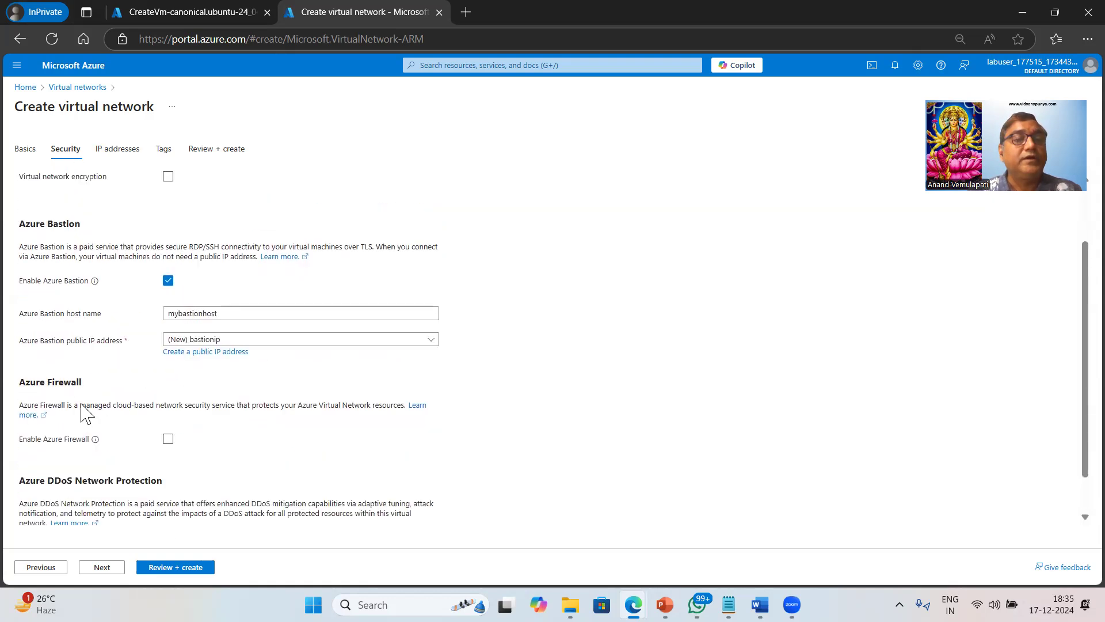
scroll(133, 506, up, 3)
click(102, 567)
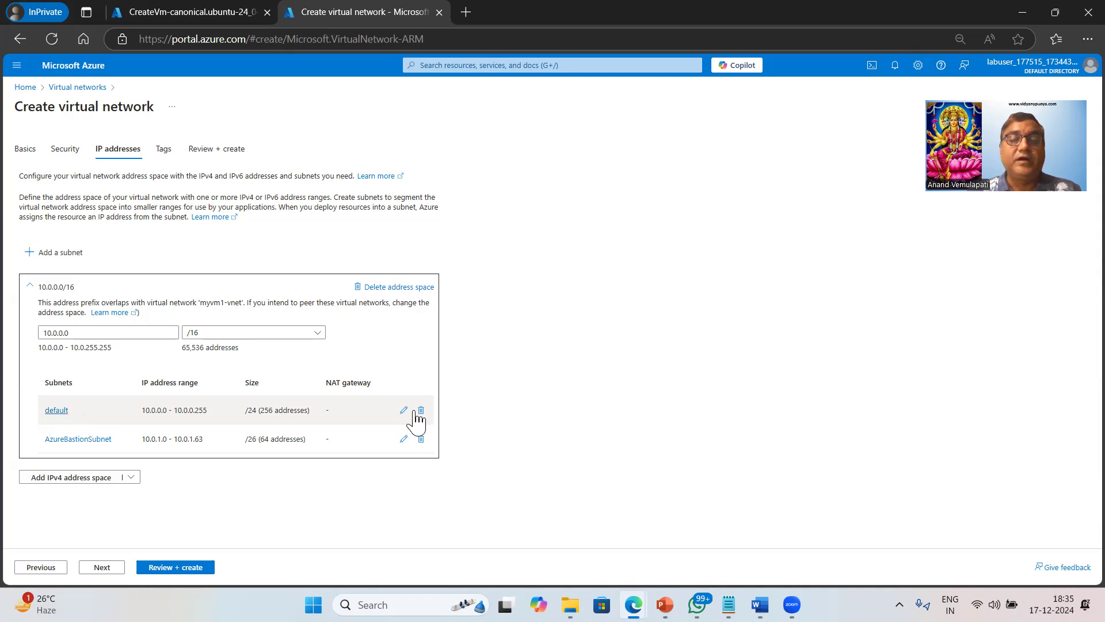
Rename the default subnet to vmssubnet, then validate and create myvnet2 through Review + create.
click(404, 409)
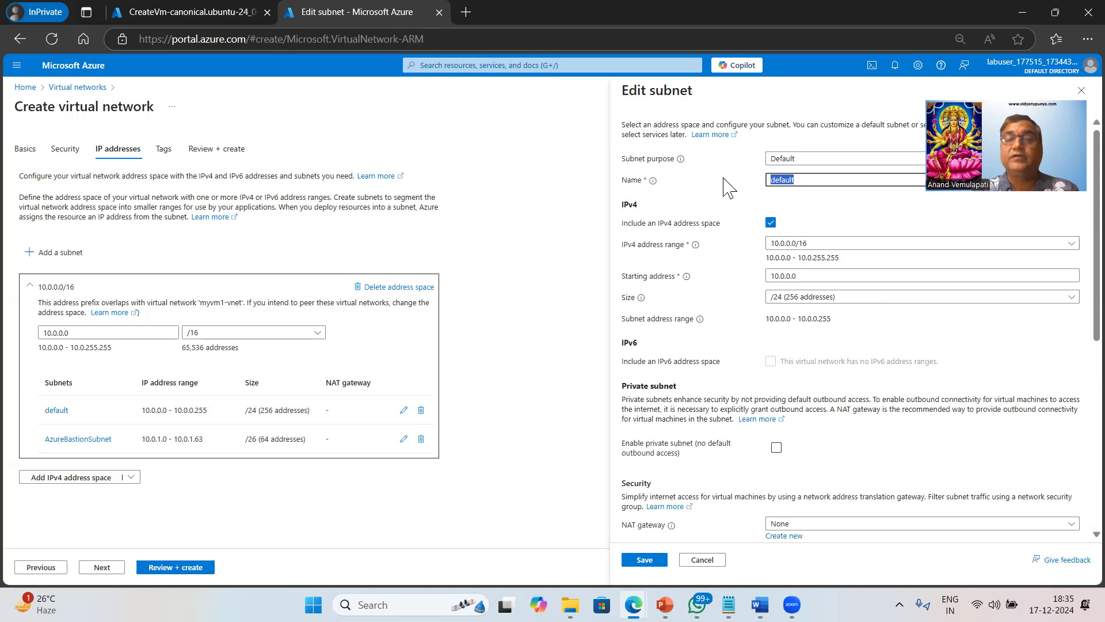
text(vmssubnet)
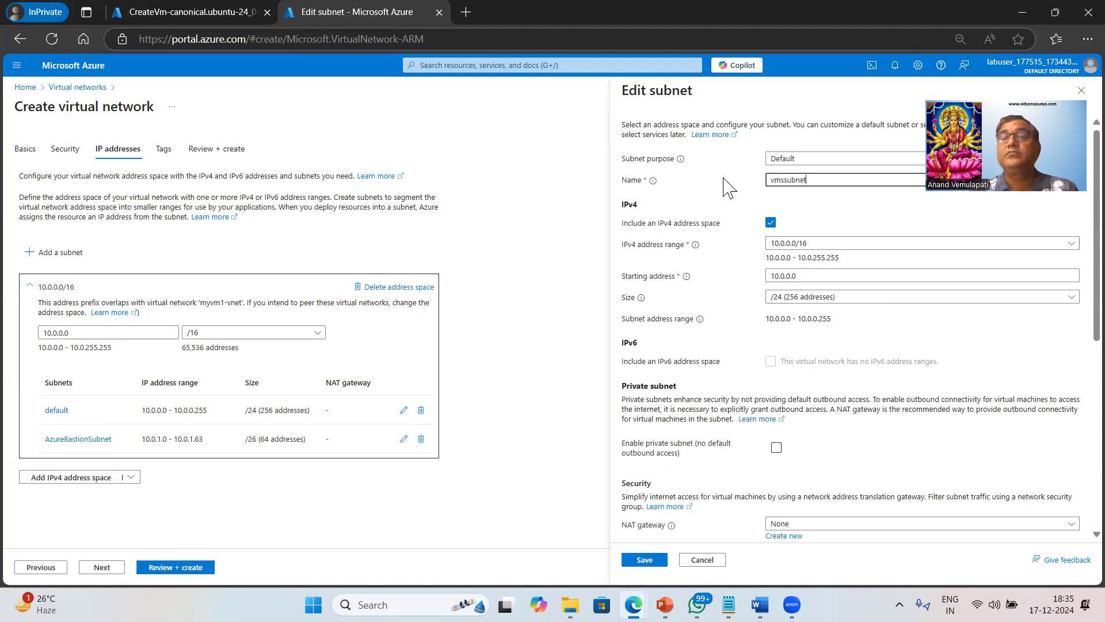
click(655, 561)
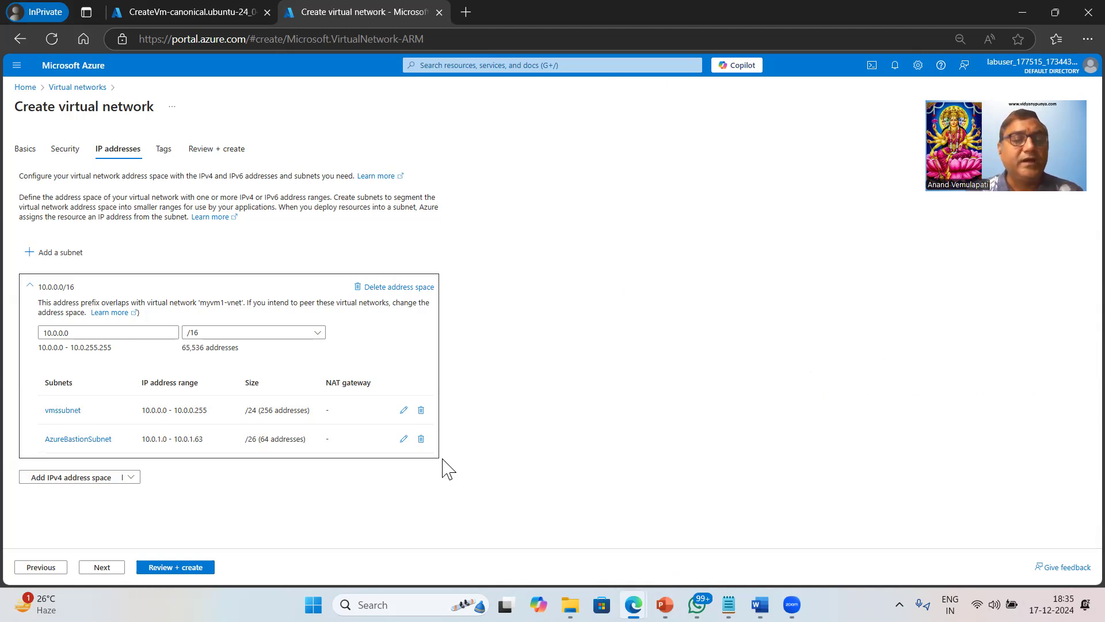
click(178, 567)
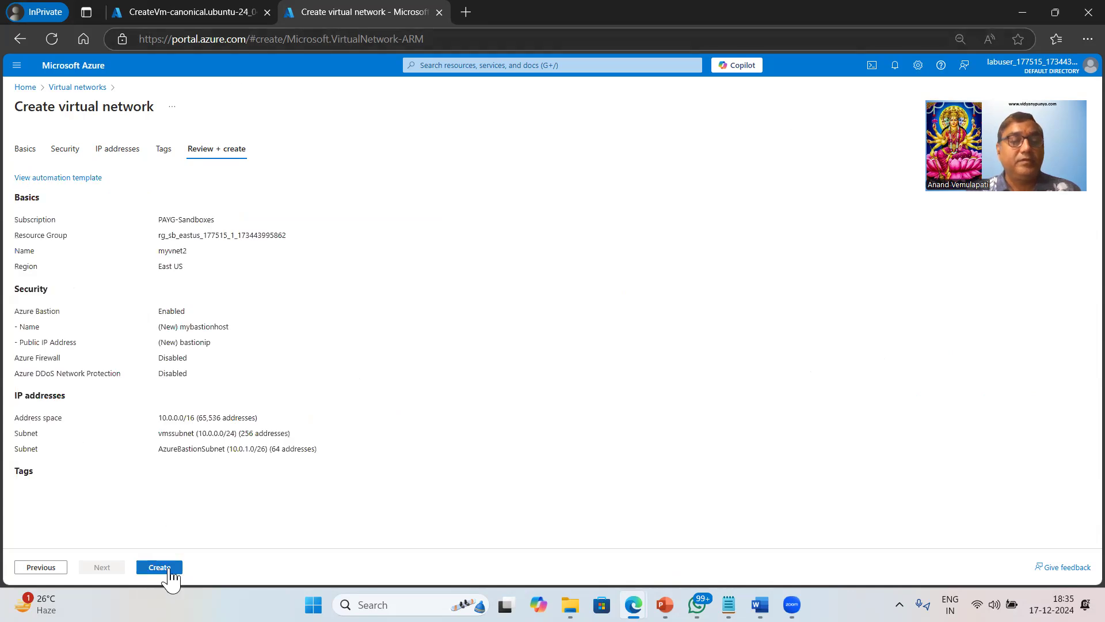
click(166, 570)
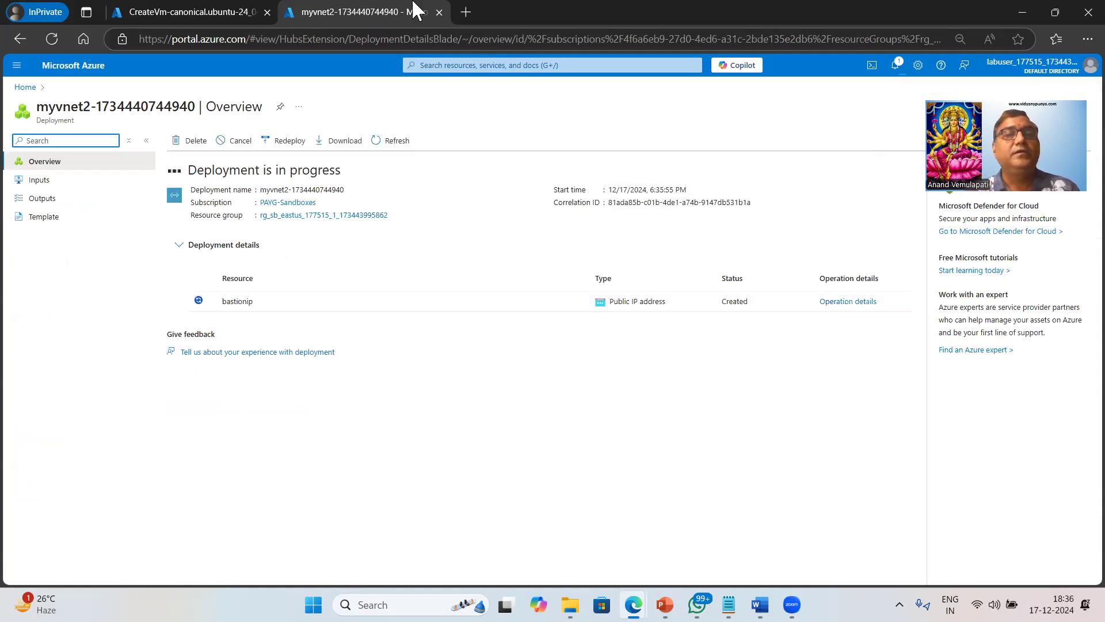
Switch to the browser tab showing the completed myvm1 VM deployment.
click(214, 20)
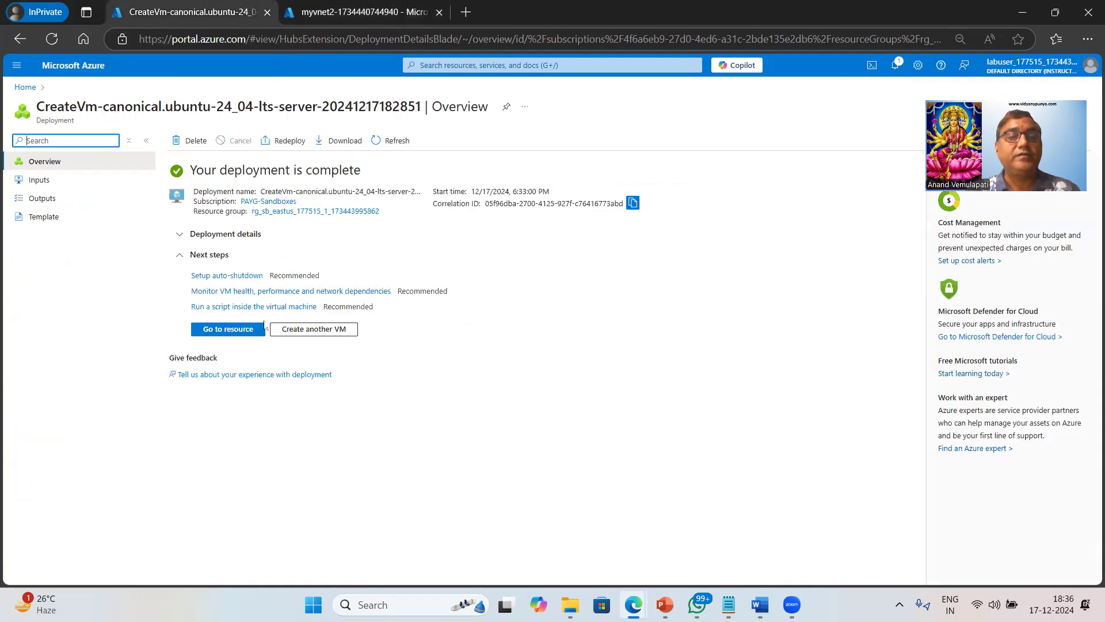
Go to myvm1 and note its private IP 10.0.0.4 and missing public IP before opening Connect.
click(232, 338)
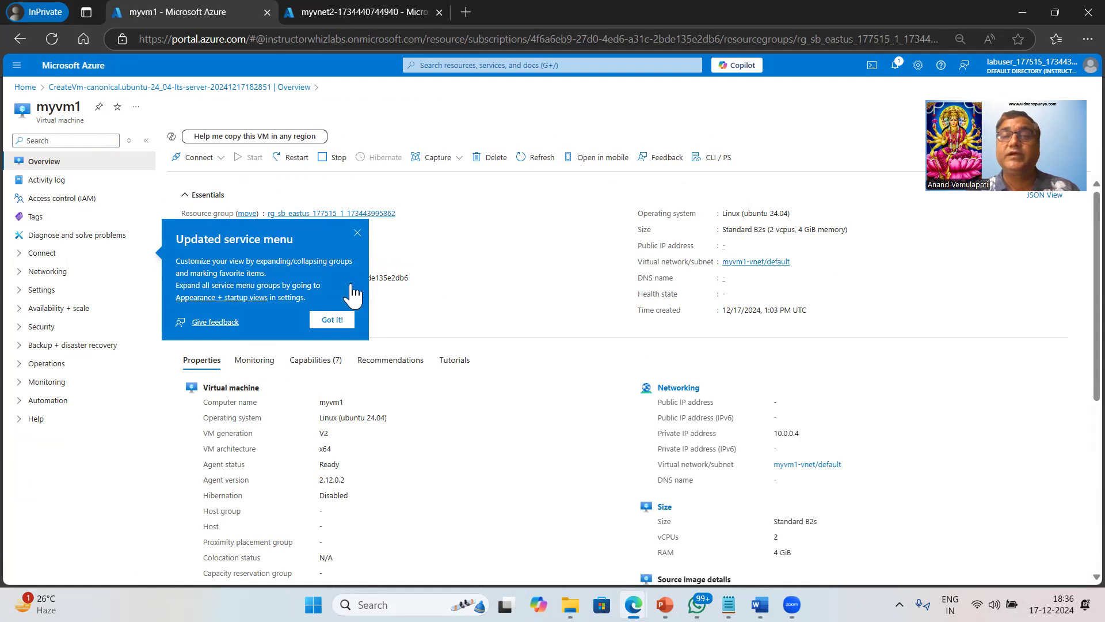
click(349, 320)
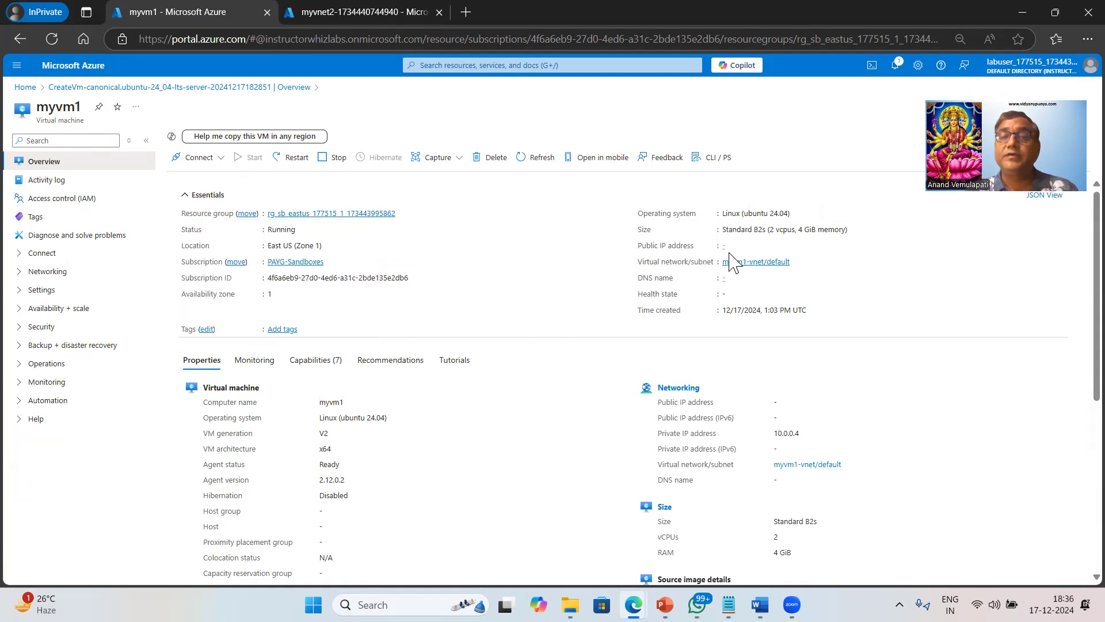
drag(656, 419, 928, 436)
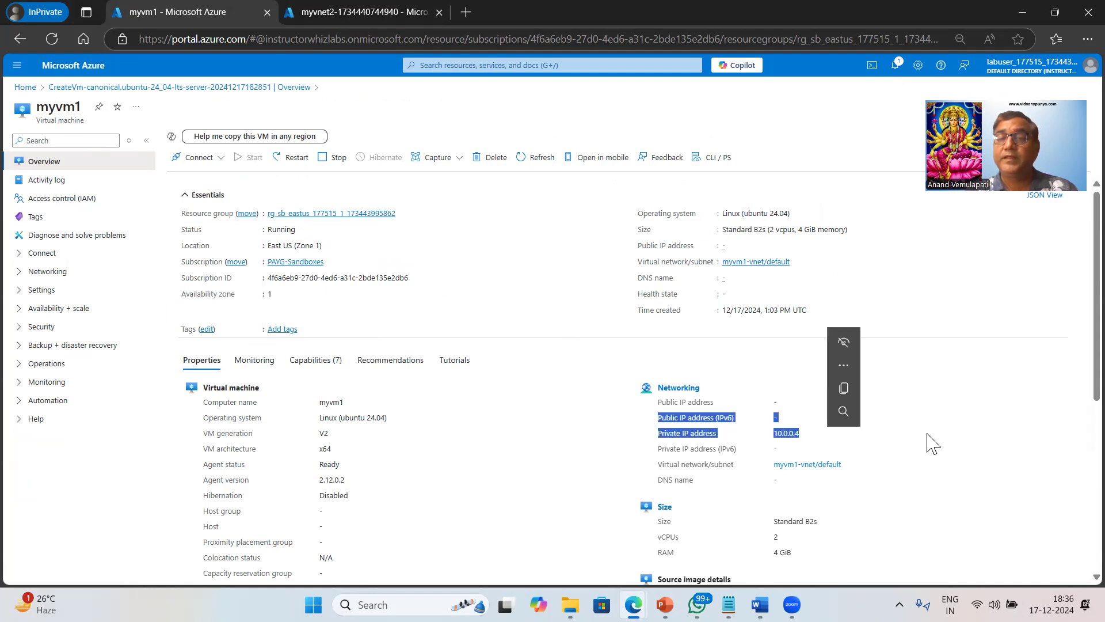
click(682, 373)
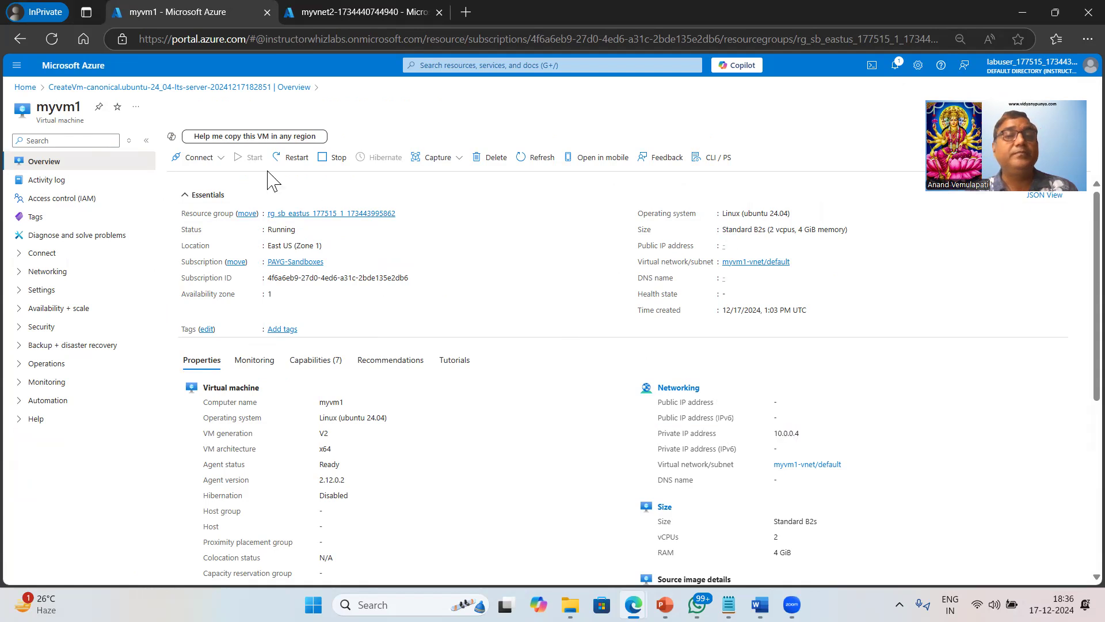
click(216, 158)
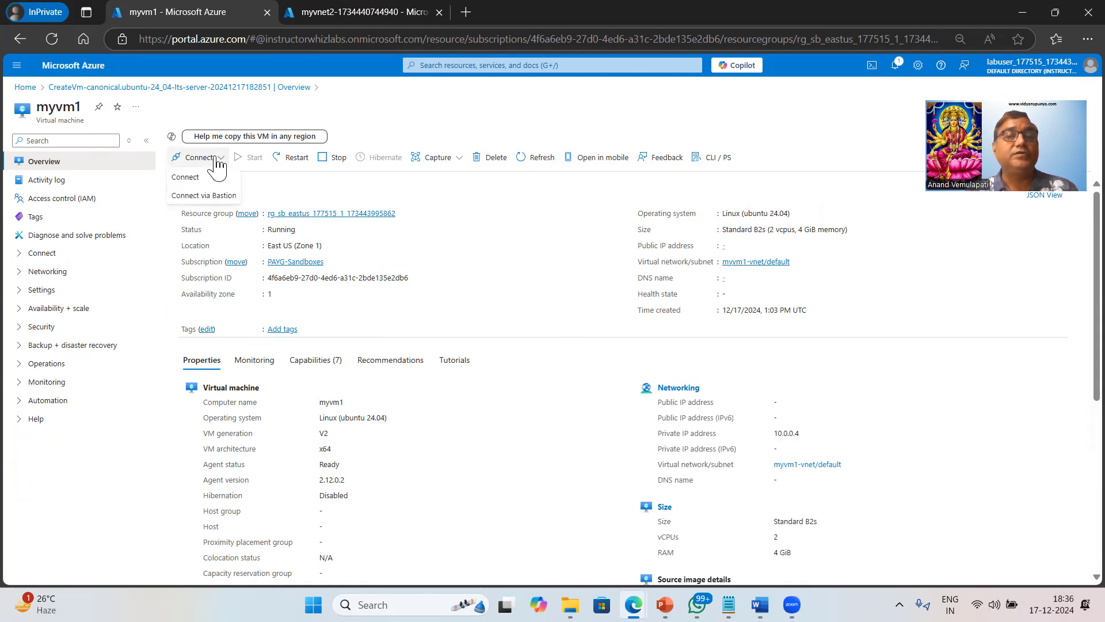
Read myvm1's Native SSH instructions, which require line of sight to private IP 10.0.0.4.
click(185, 178)
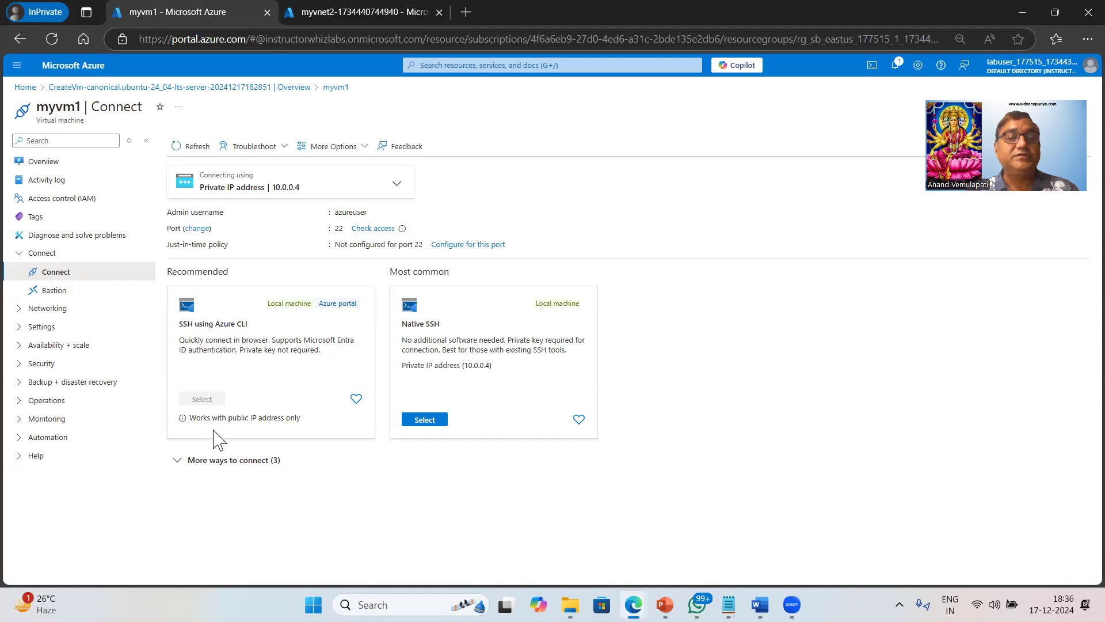
drag(230, 429, 291, 419)
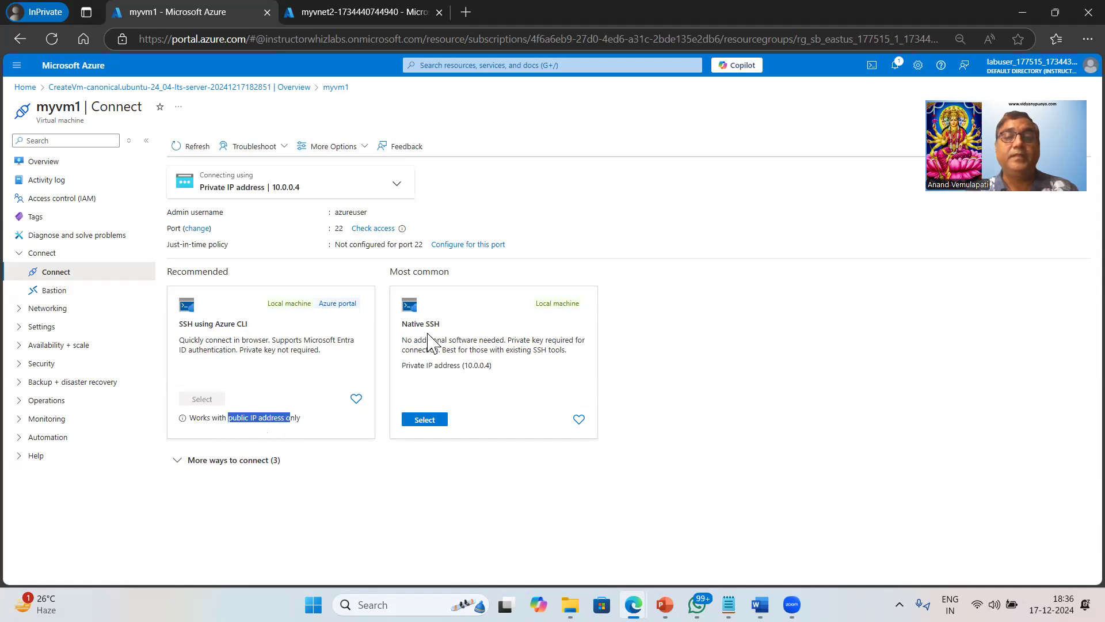
click(429, 423)
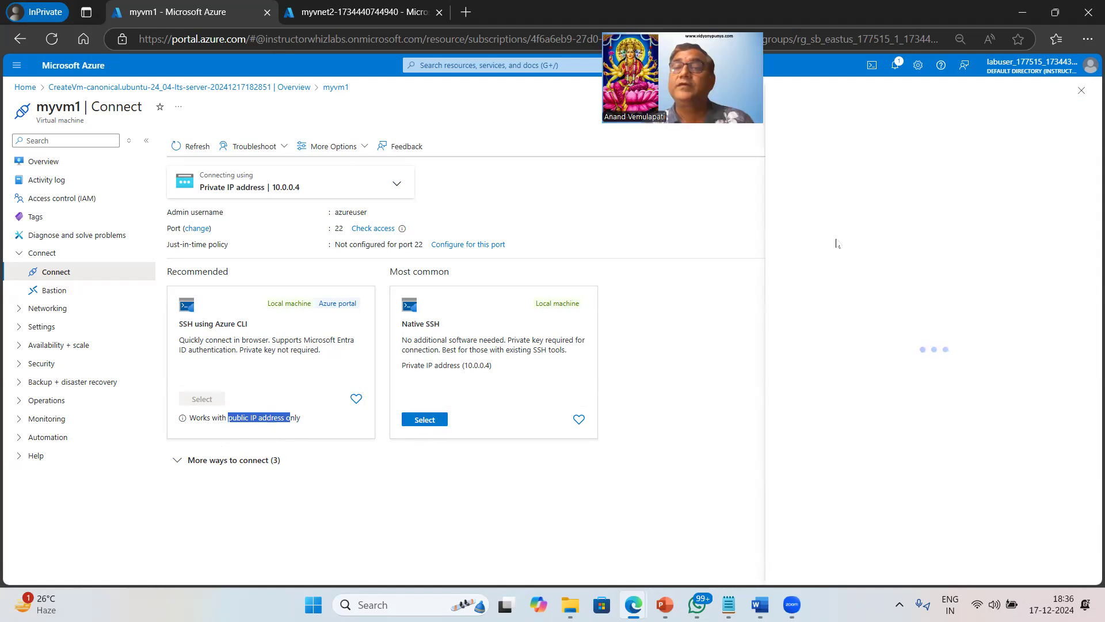
drag(862, 167, 902, 166)
drag(1004, 170, 1017, 170)
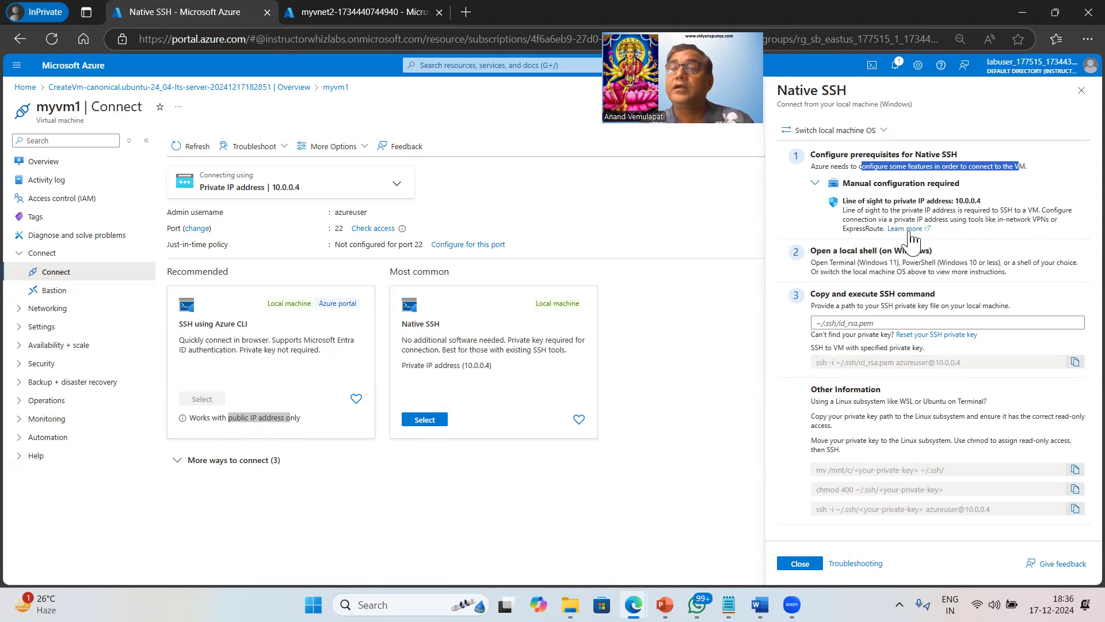
drag(841, 229, 882, 230)
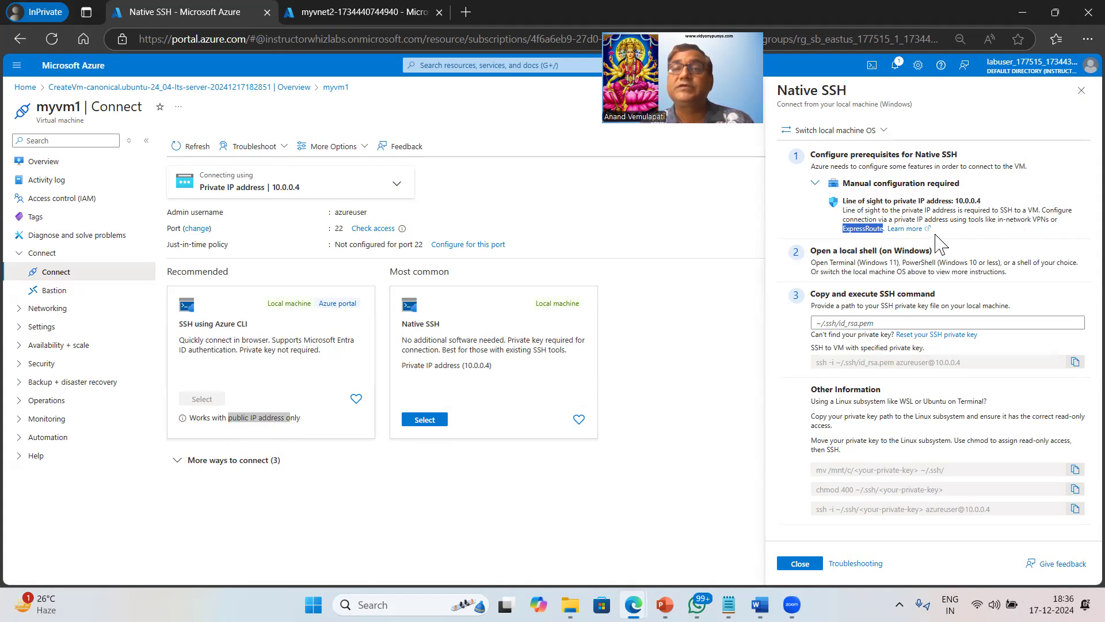
click(716, 234)
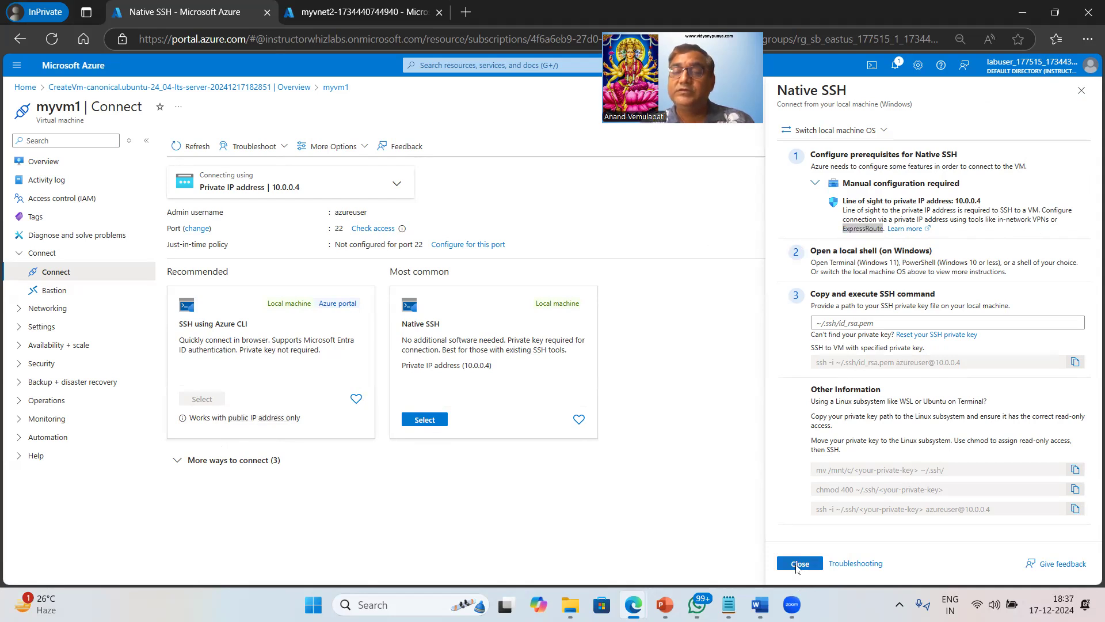
click(799, 563)
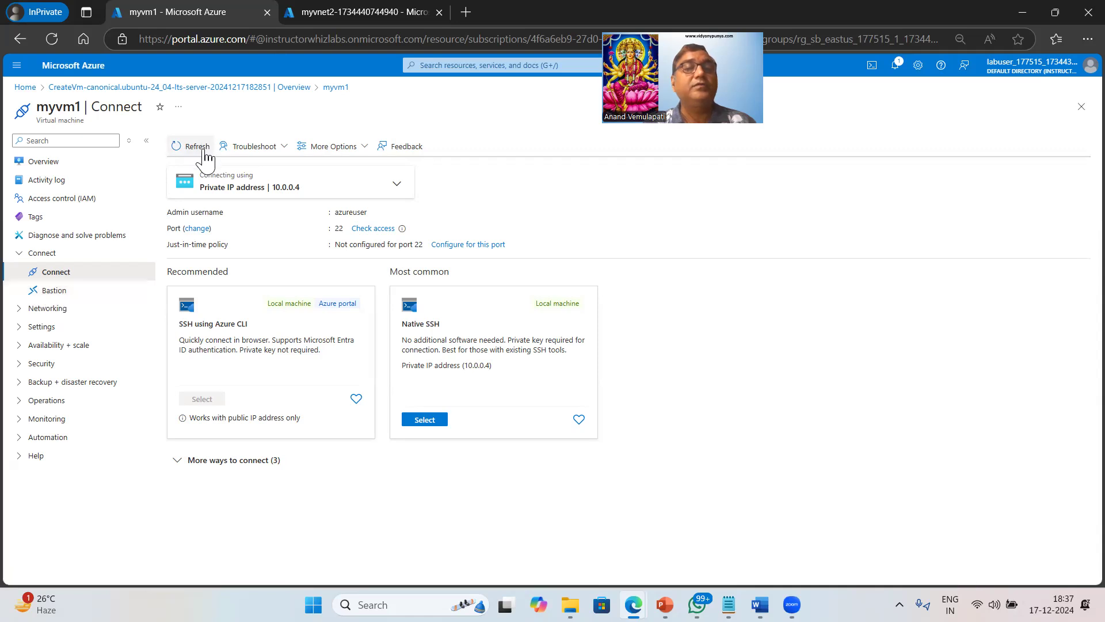
From myvm1's overview, choose Connect via Bastion and deploy Bastion myvm1-vnet-bastion on myvm1-vnet.
click(43, 164)
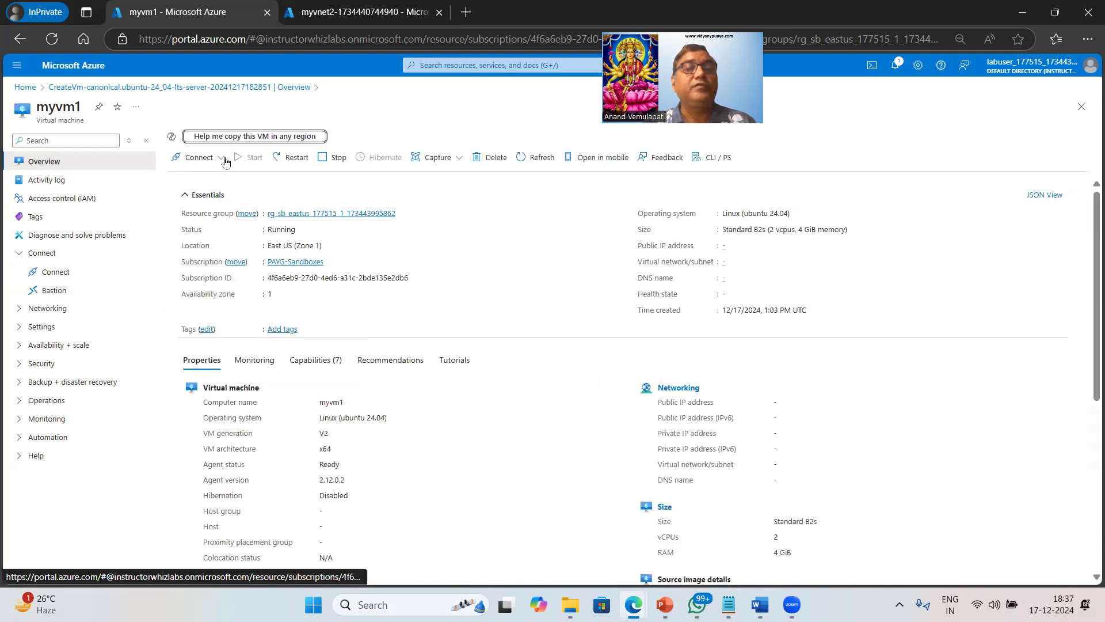
click(218, 158)
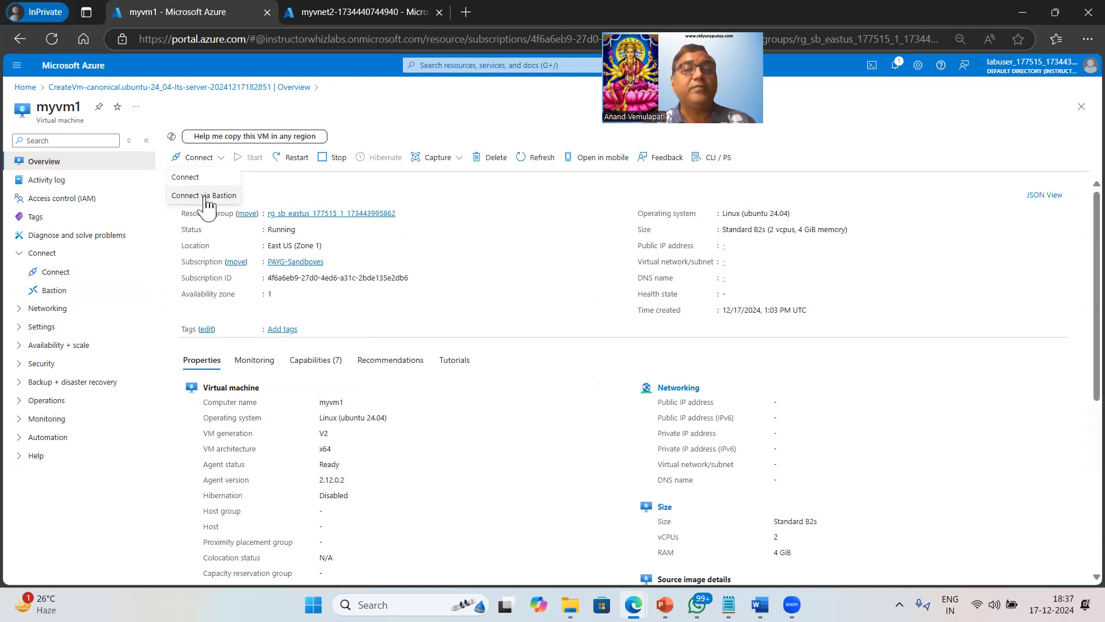
click(205, 196)
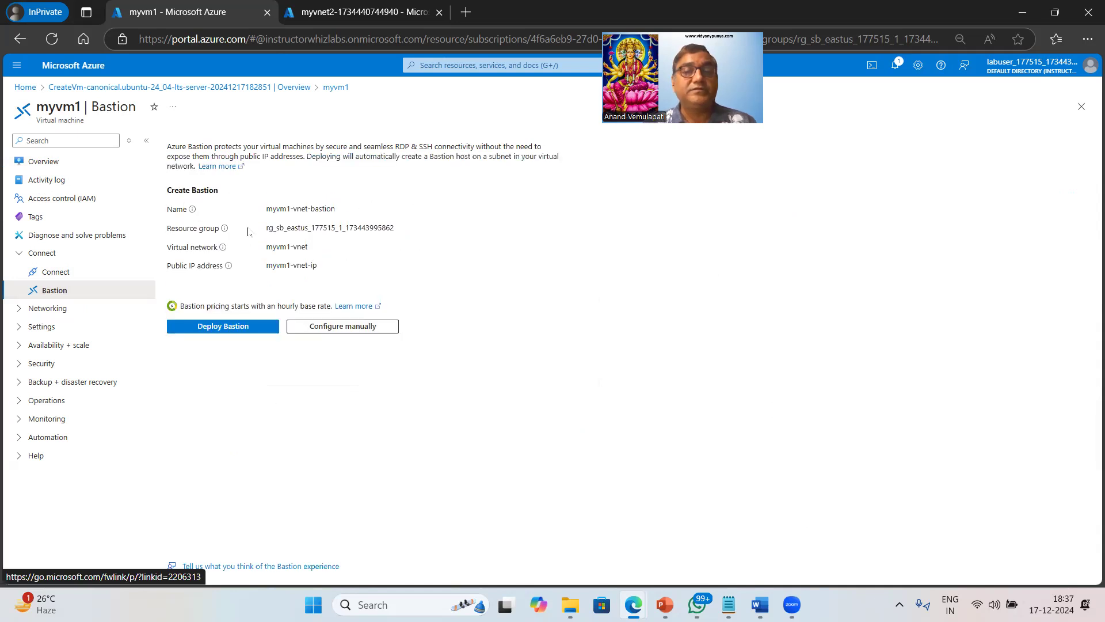
drag(240, 144, 409, 146)
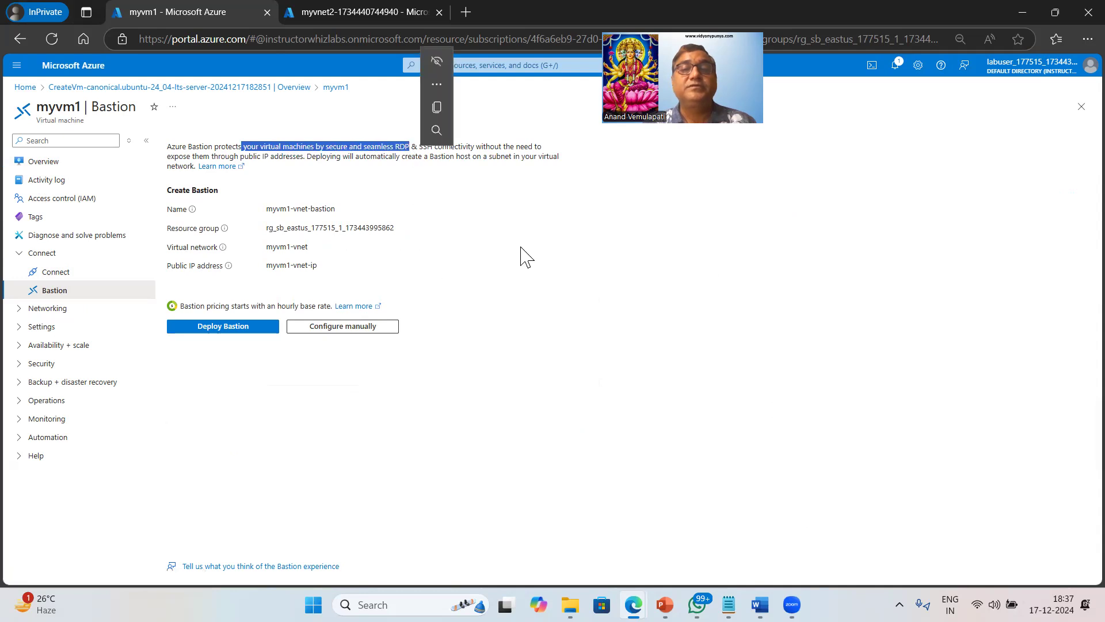
click(551, 281)
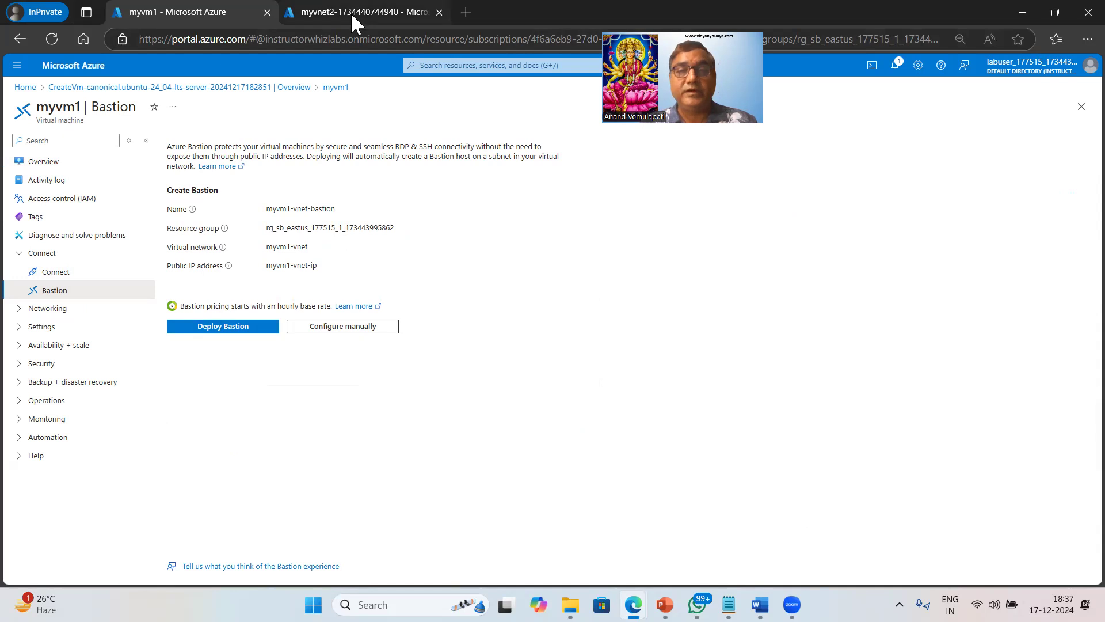
click(231, 333)
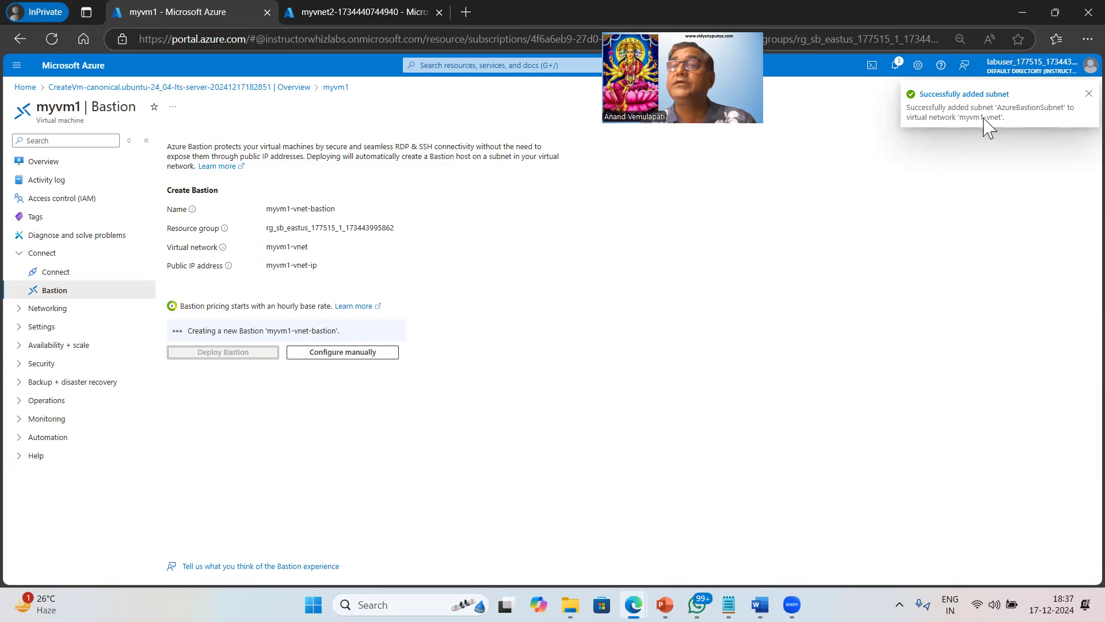
Check the progress of the Bastion creation and the myvnet2 deployment.
click(907, 68)
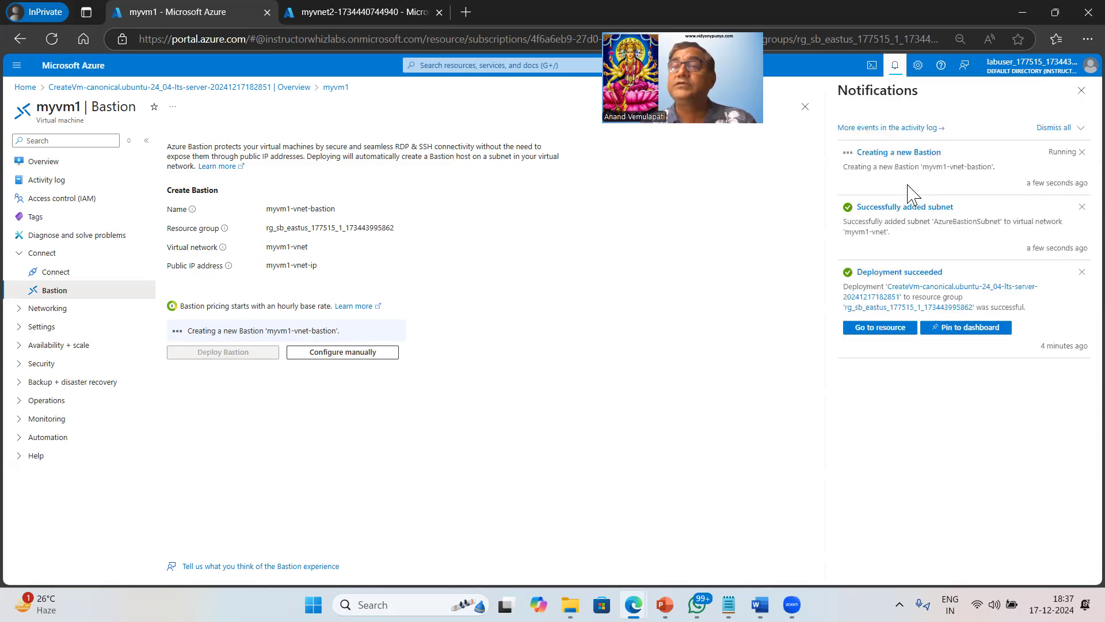
click(354, 15)
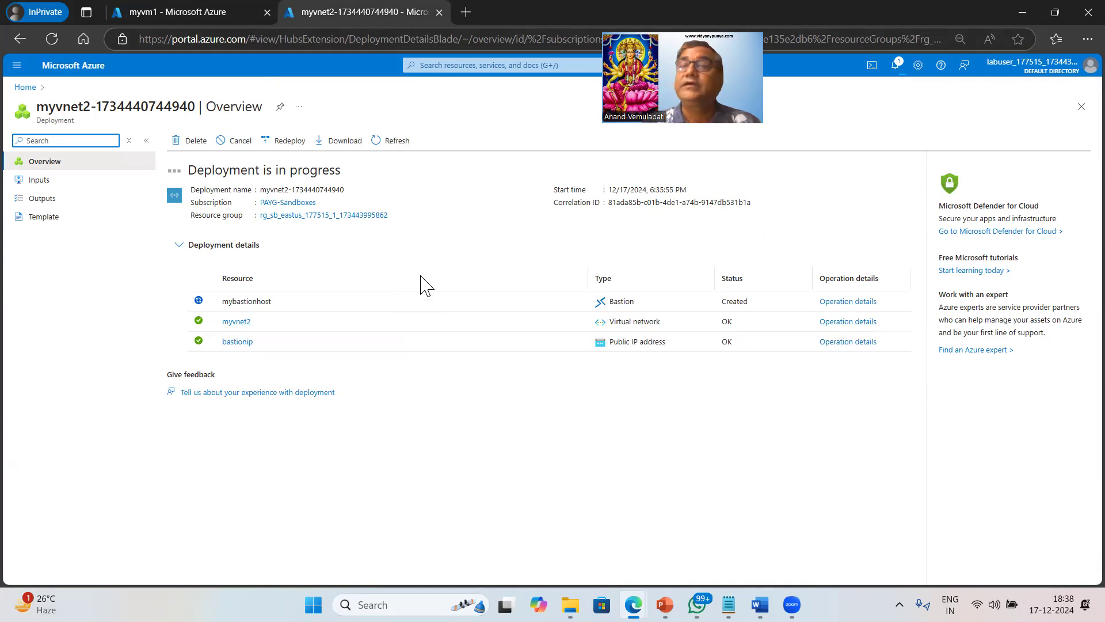
click(895, 65)
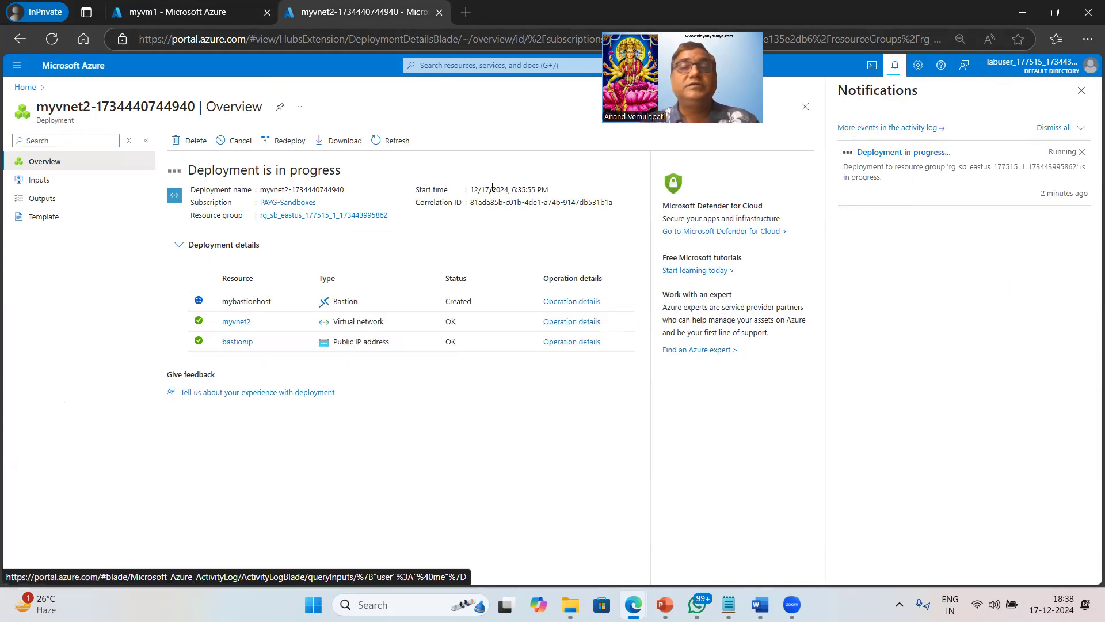
click(191, 8)
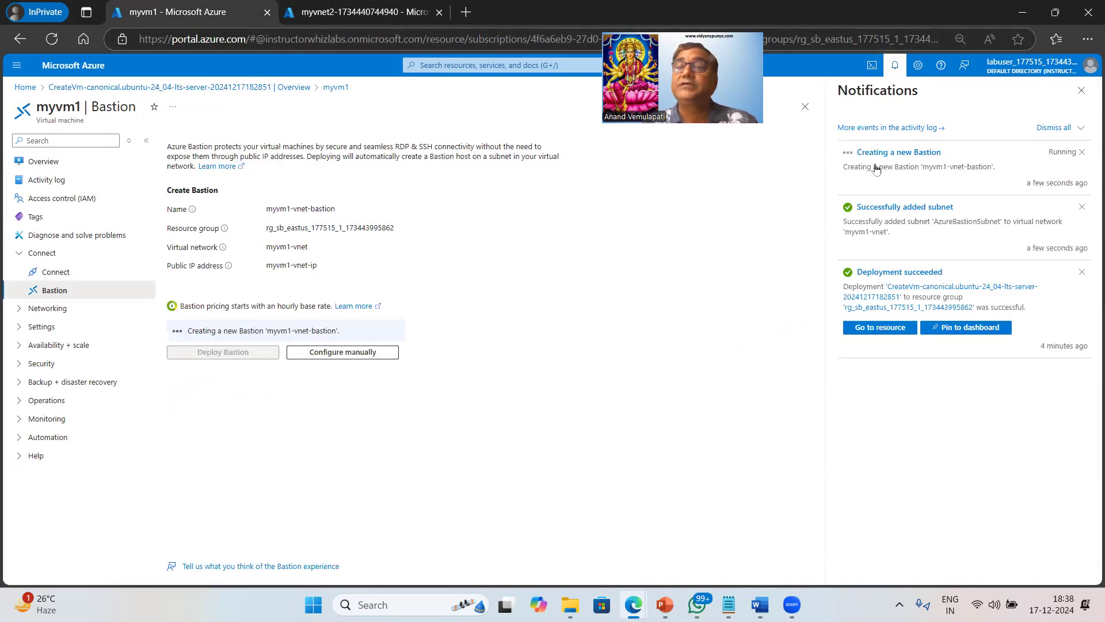
click(364, 10)
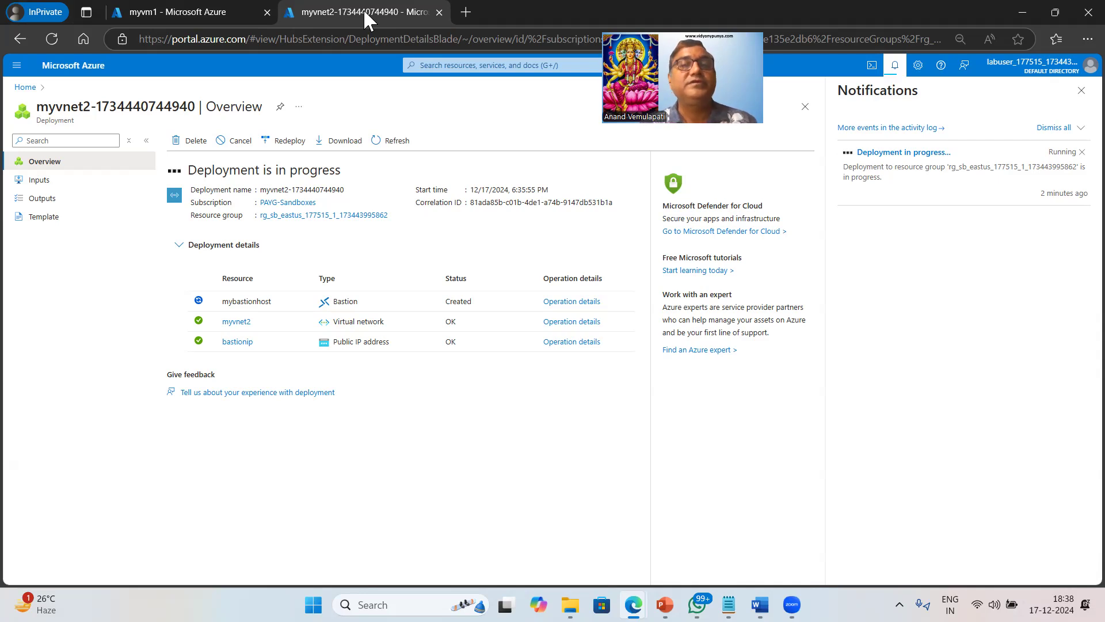
click(198, 15)
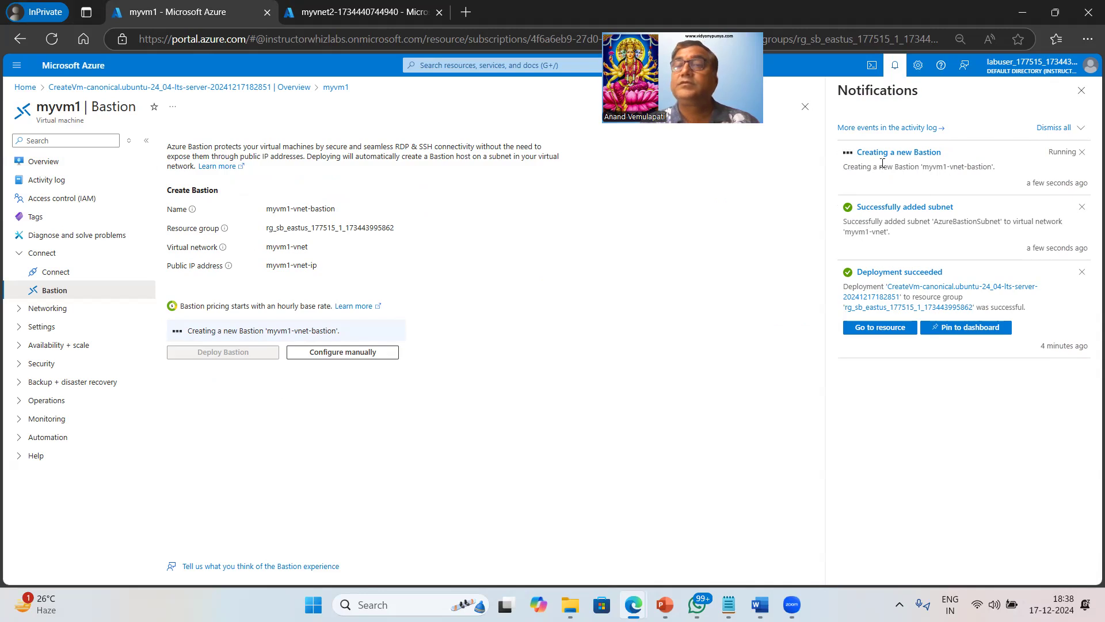
Open myvm1's Network settings: NIC myvm1860_z1, private IP 10.0.0.4, NSG myvm1-nsg.
click(52, 166)
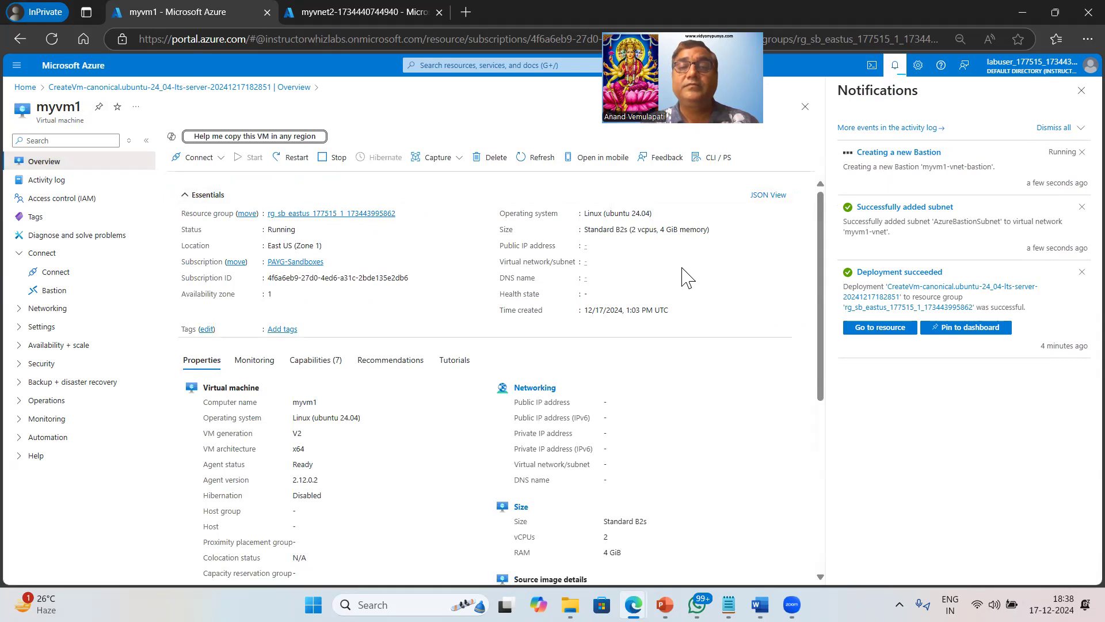
drag(511, 401, 625, 439)
click(47, 308)
click(77, 292)
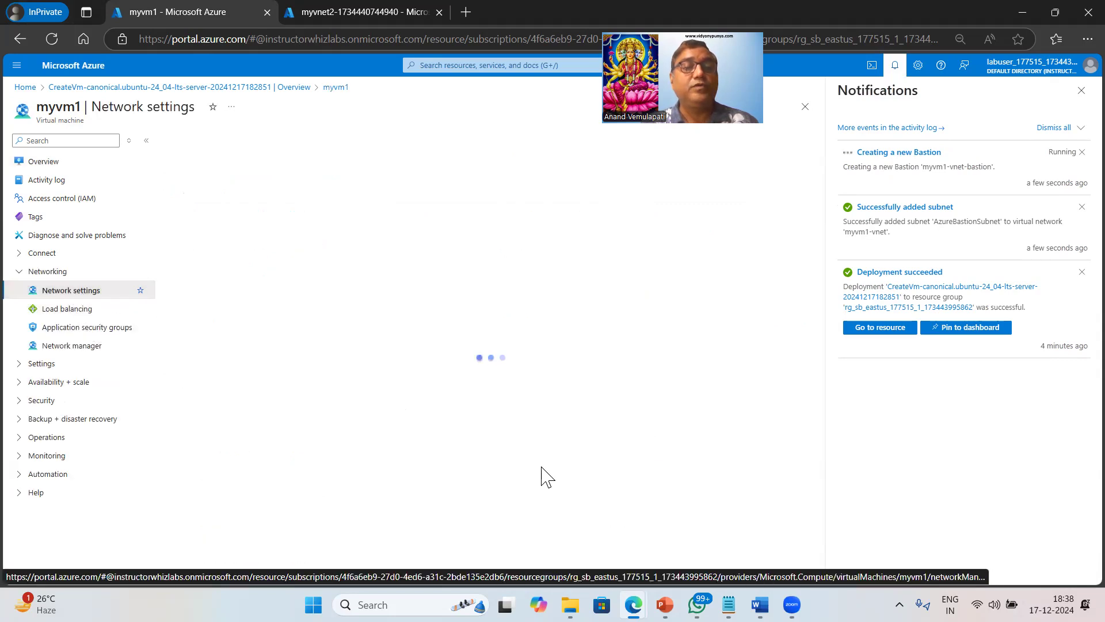
Look through myvm1-nsg's inbound port rules, then go back to myvm1's Overview.
click(1081, 91)
scroll(719, 472, down, 2)
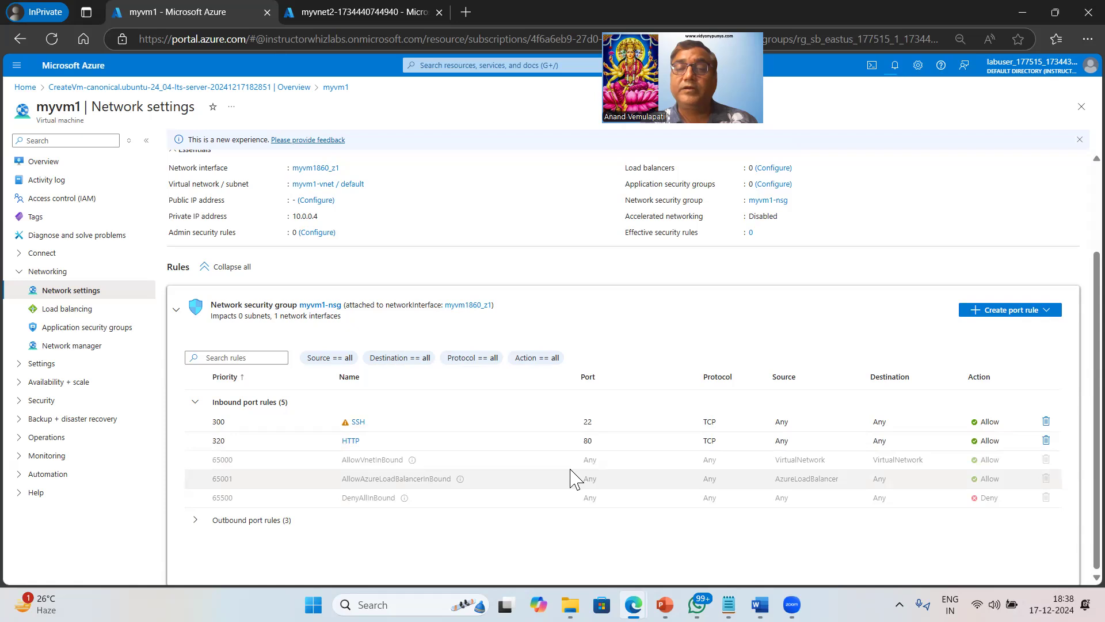
scroll(570, 478, up, 2)
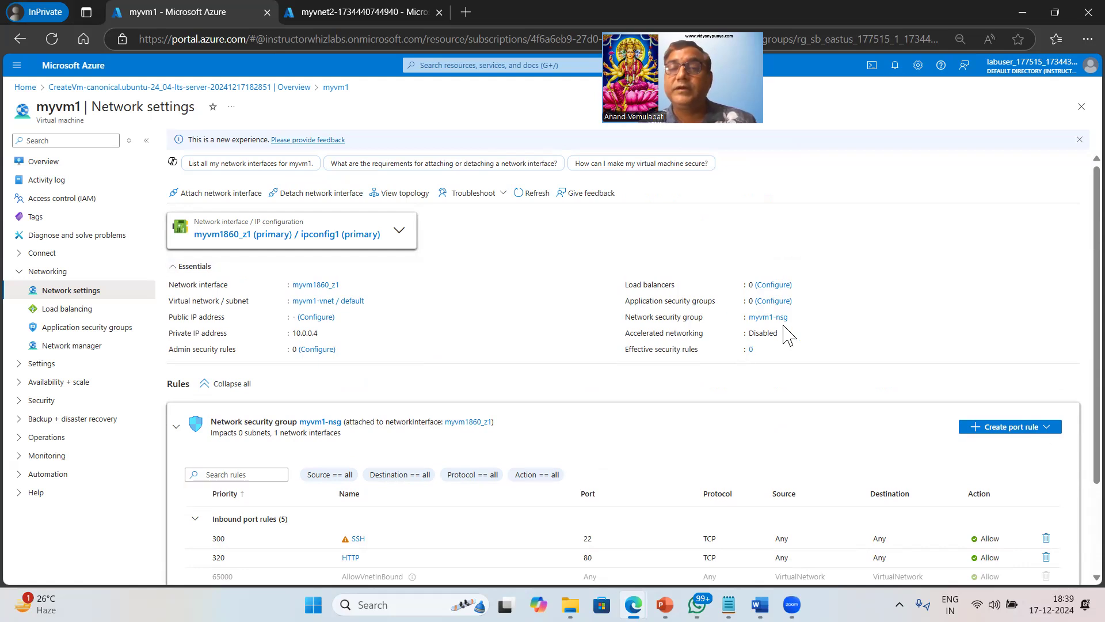
click(60, 165)
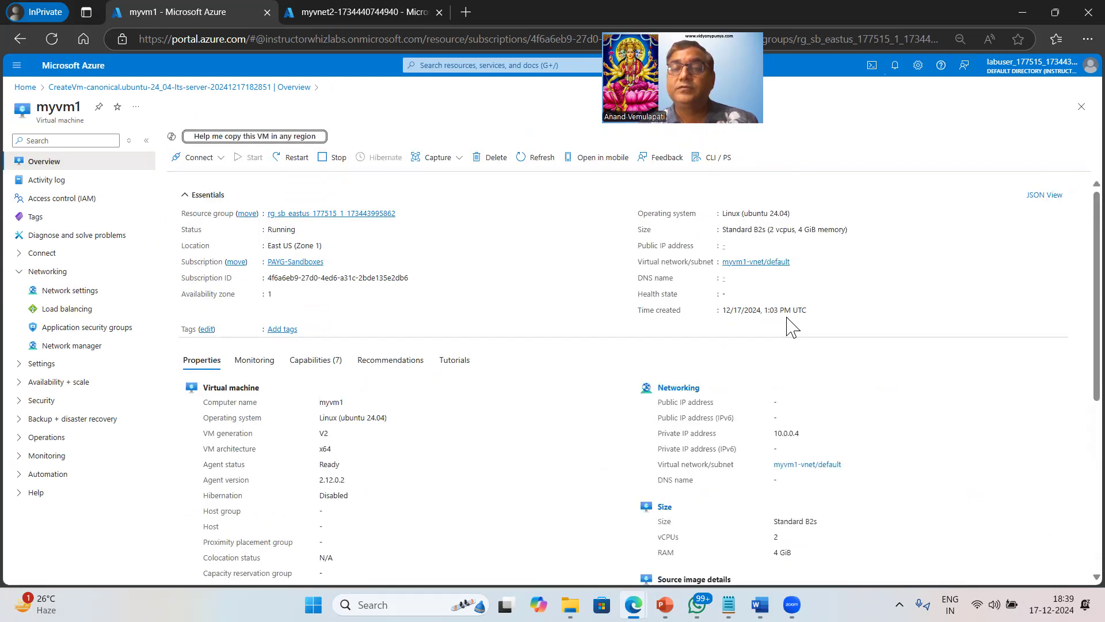
Check notifications and view the myvnet2 deployment, where mybastionhost is still being created.
click(895, 65)
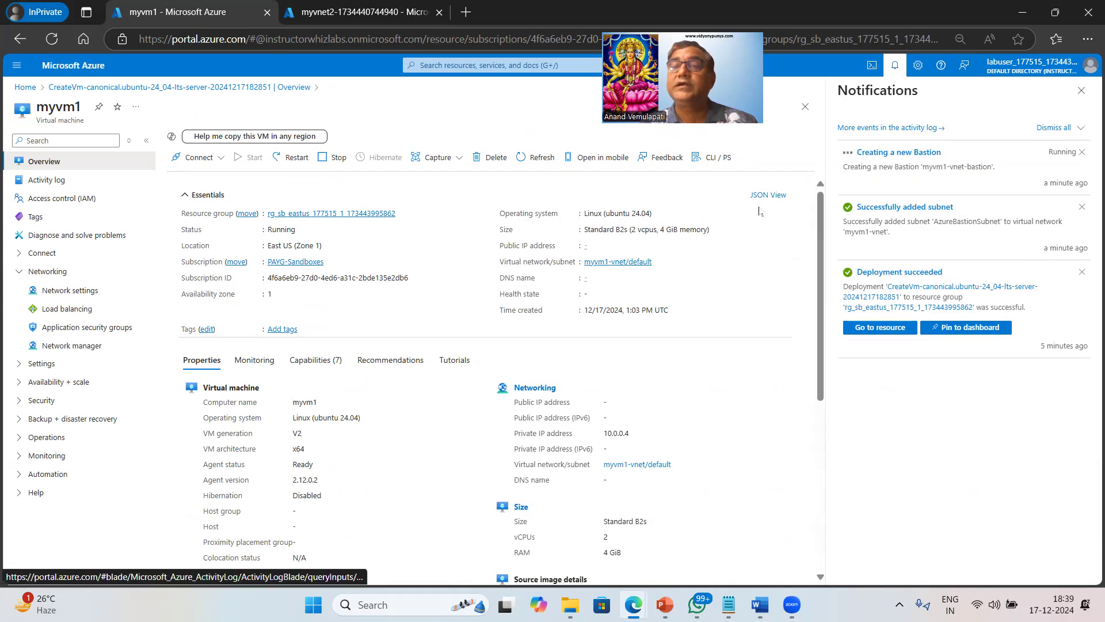
click(347, 12)
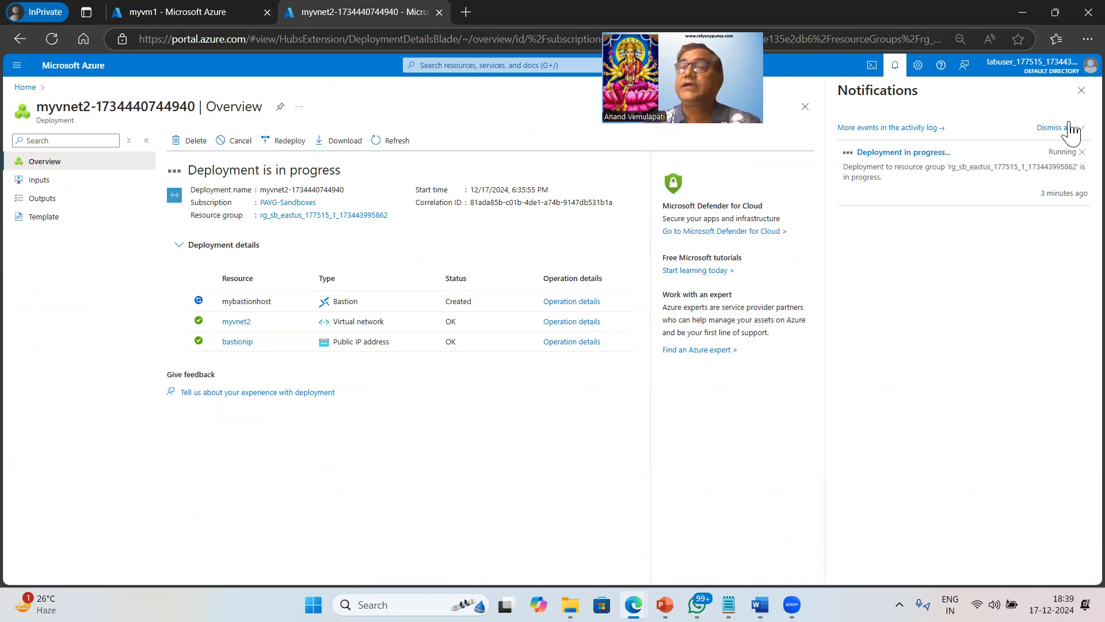
click(1081, 91)
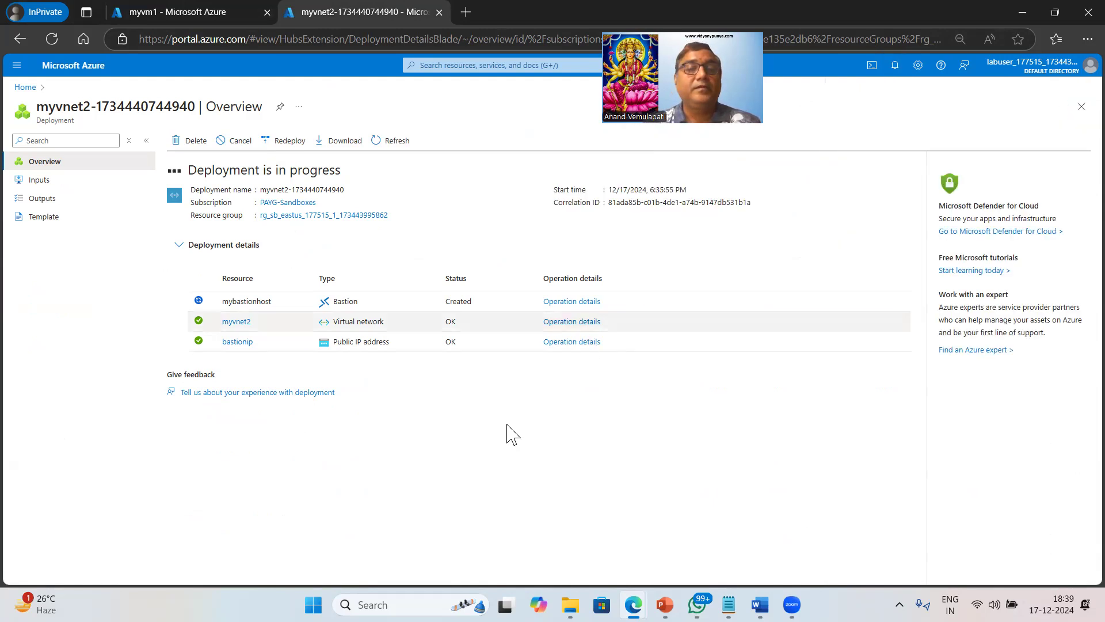
Start creating a new Azure virtual machine from the Virtual machines list.
click(470, 67)
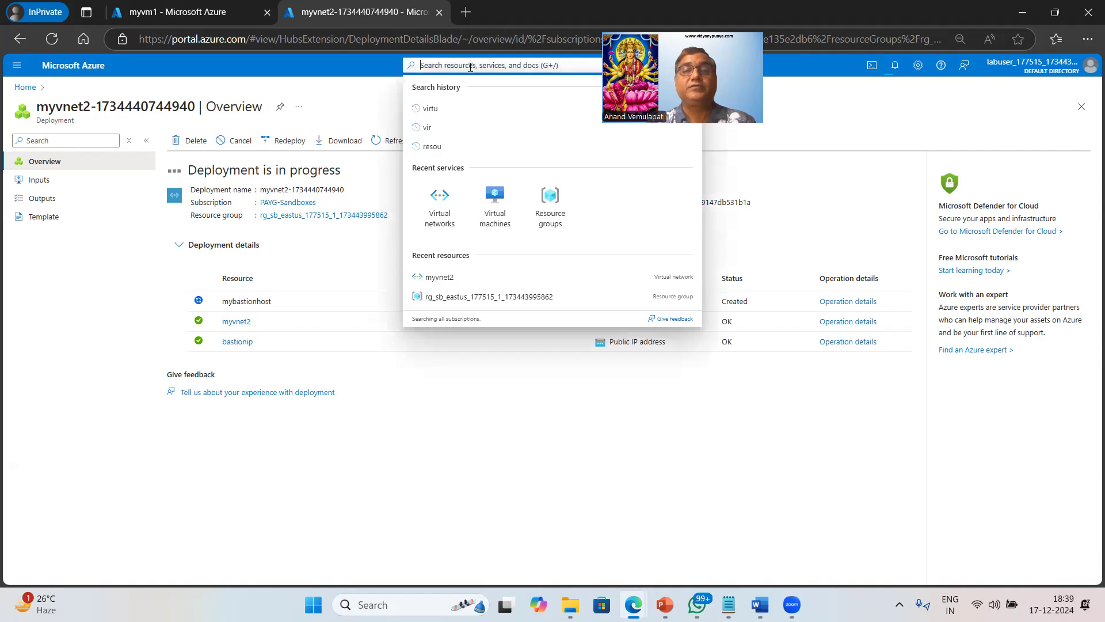
click(496, 208)
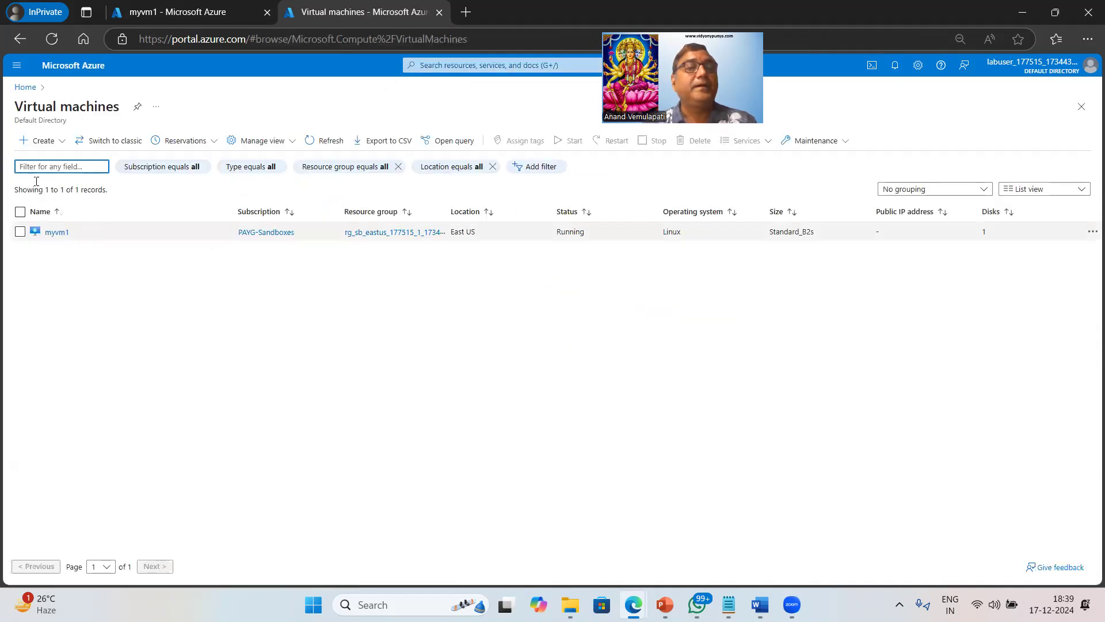
click(45, 142)
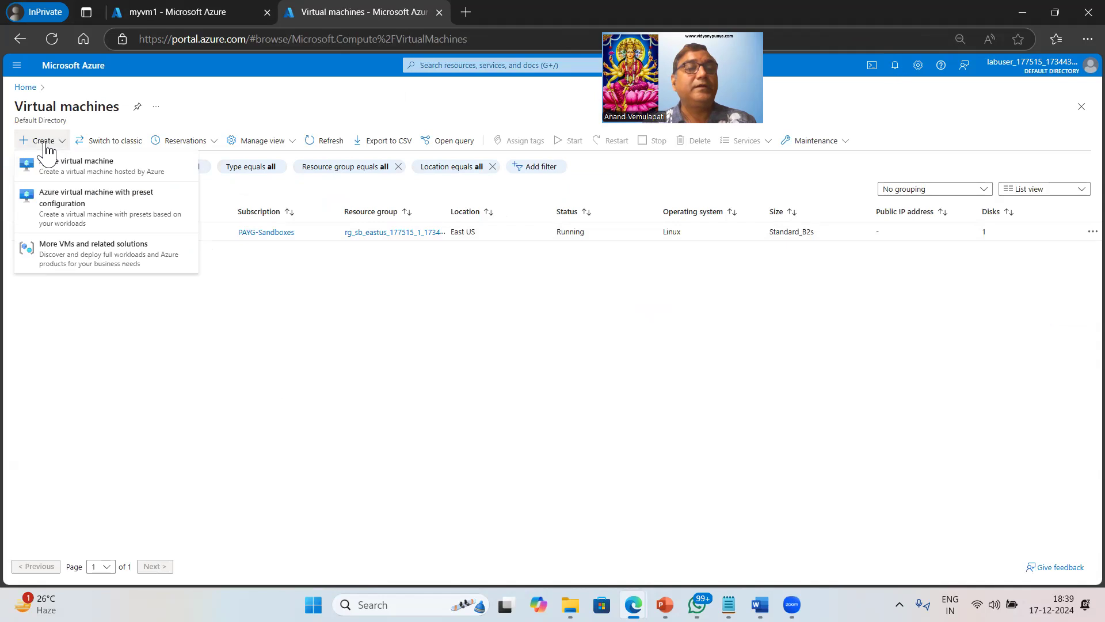
click(74, 165)
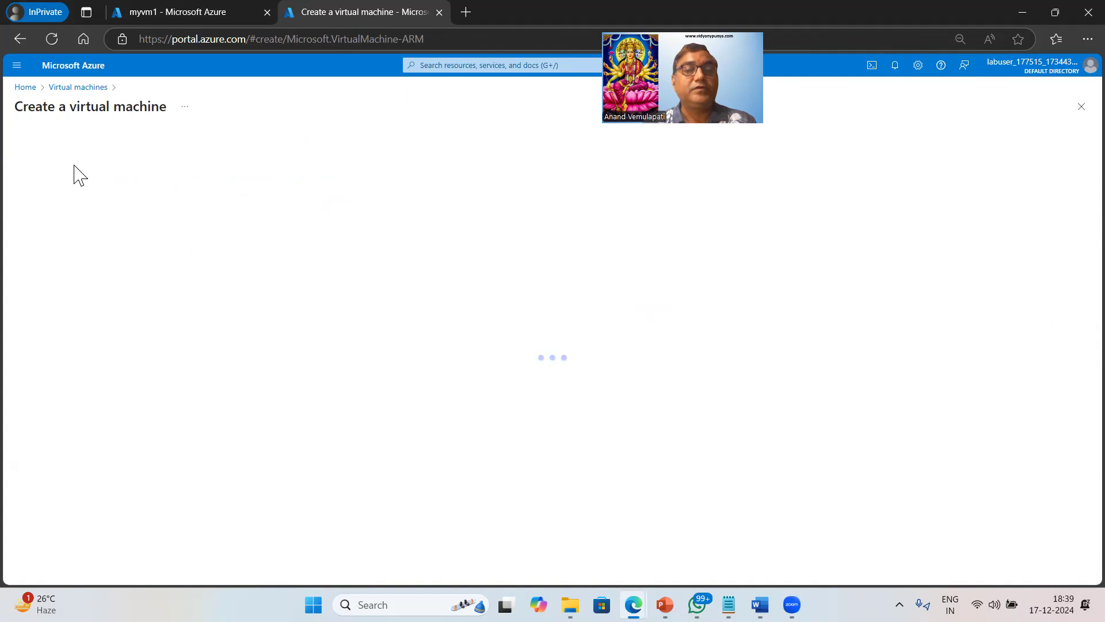
click(259, 300)
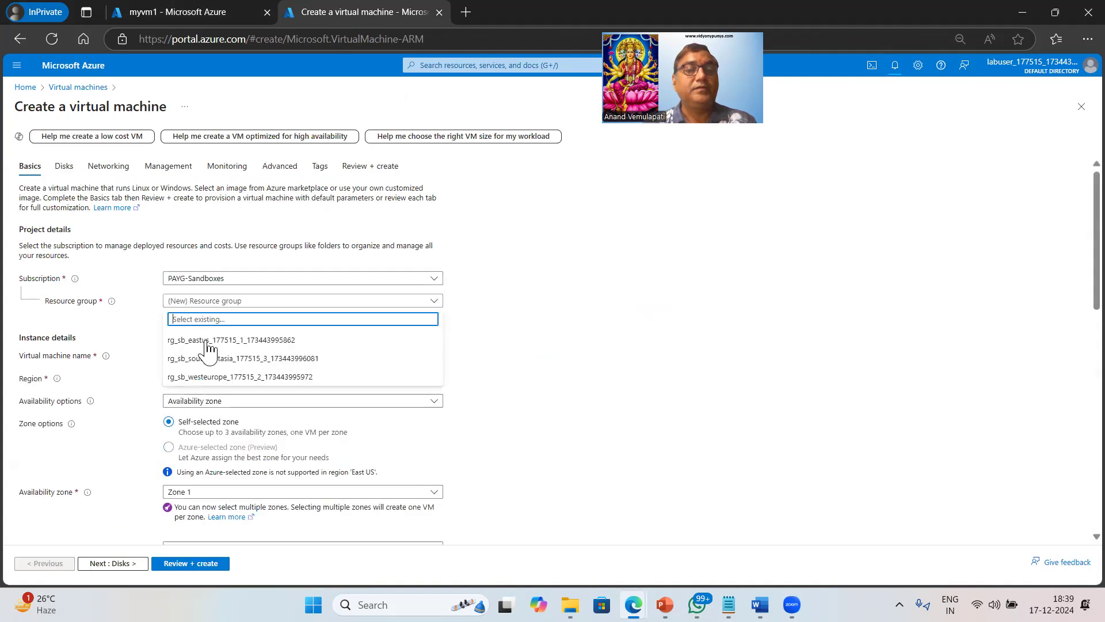
click(308, 344)
click(265, 357)
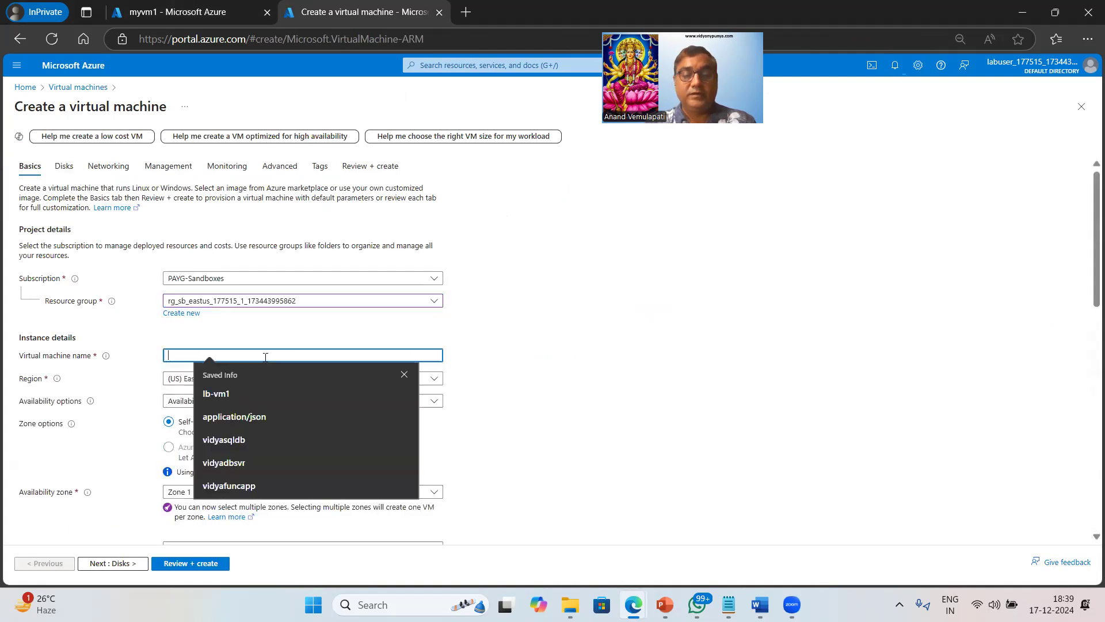
text(myvm2)
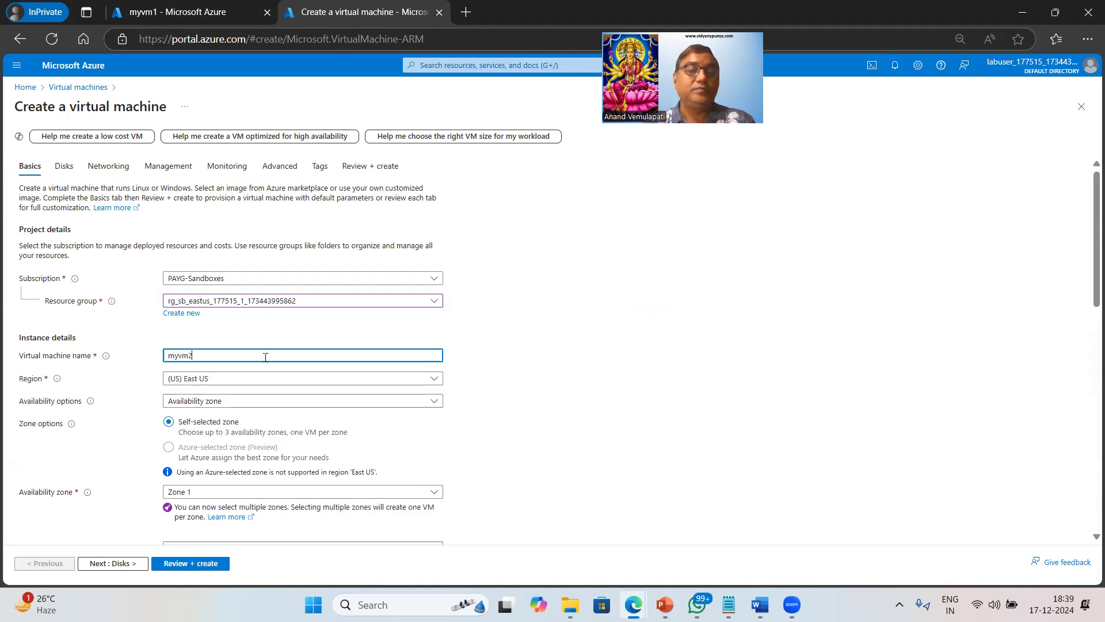
scroll(593, 403, down, 3)
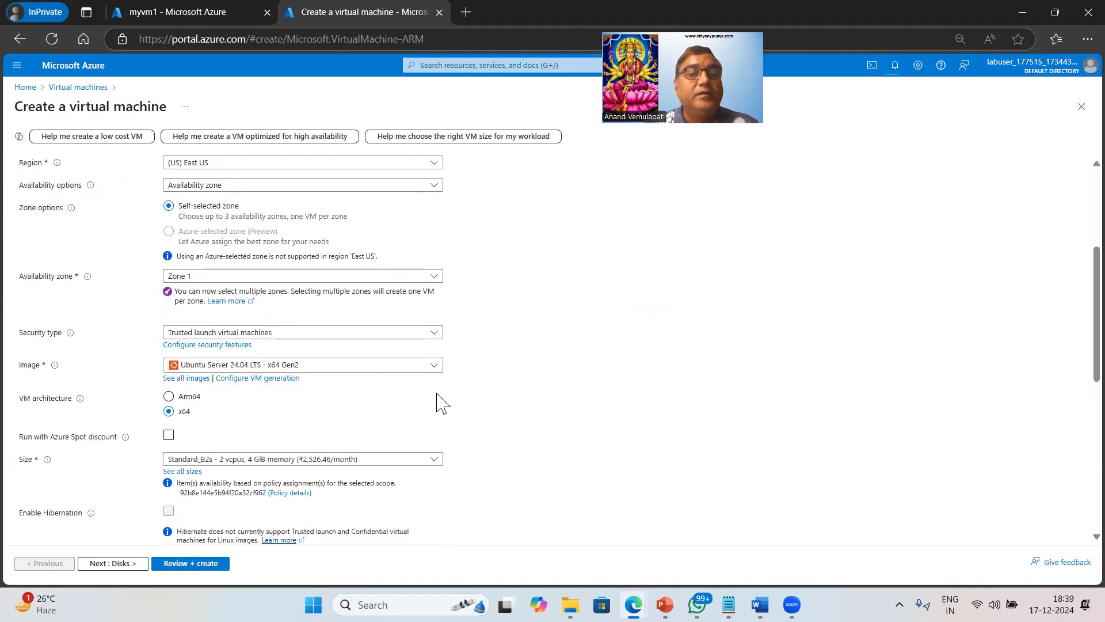
click(354, 334)
click(209, 355)
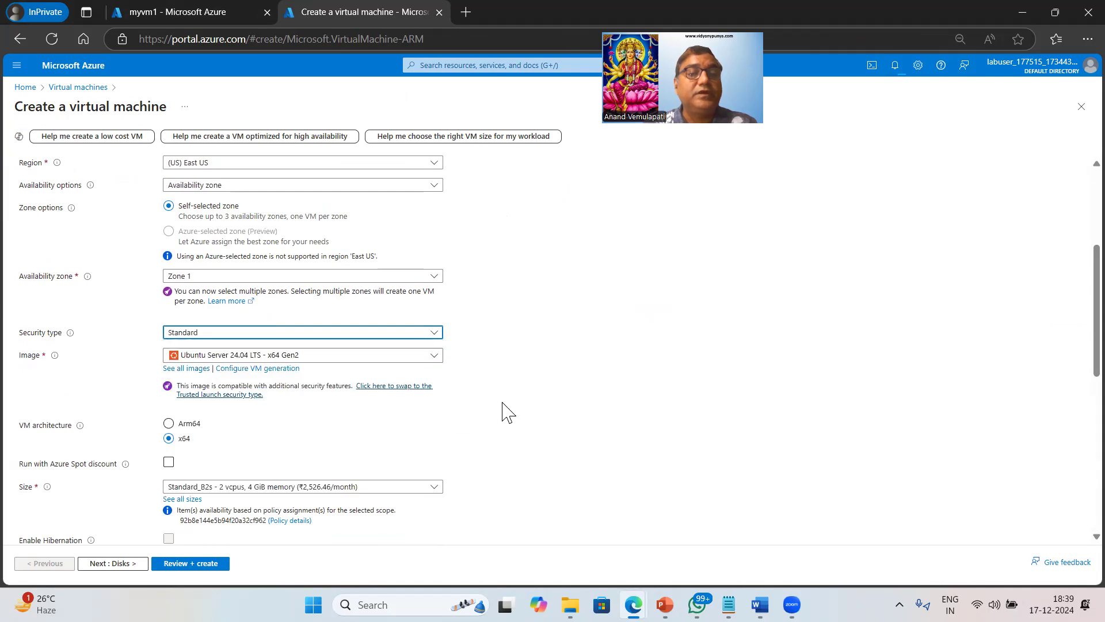
scroll(567, 429, down, 5)
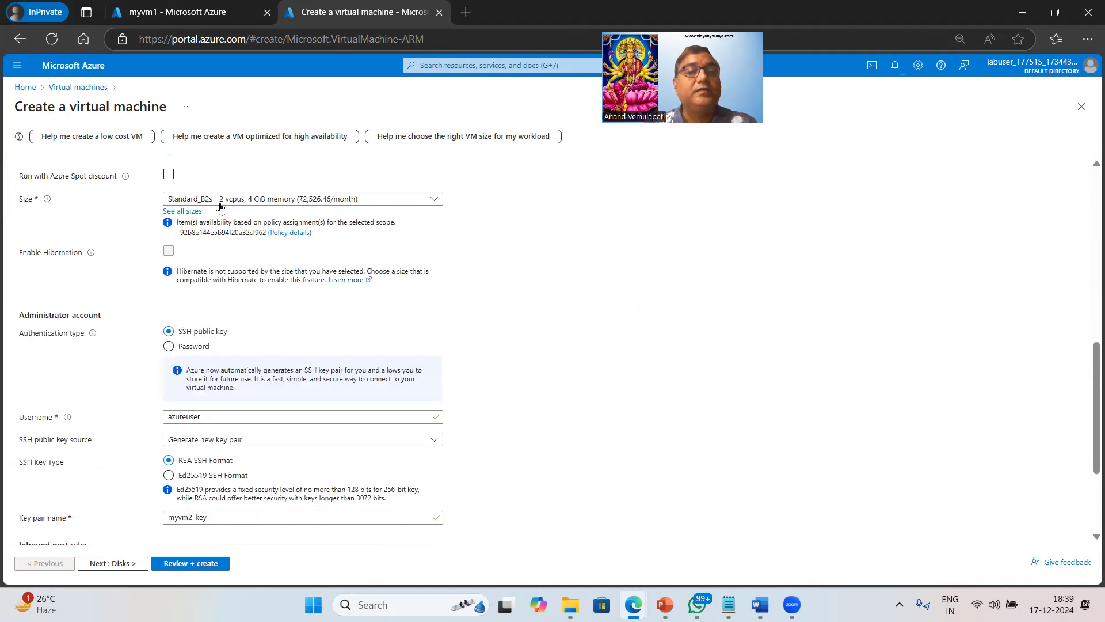
scroll(491, 425, down, 3)
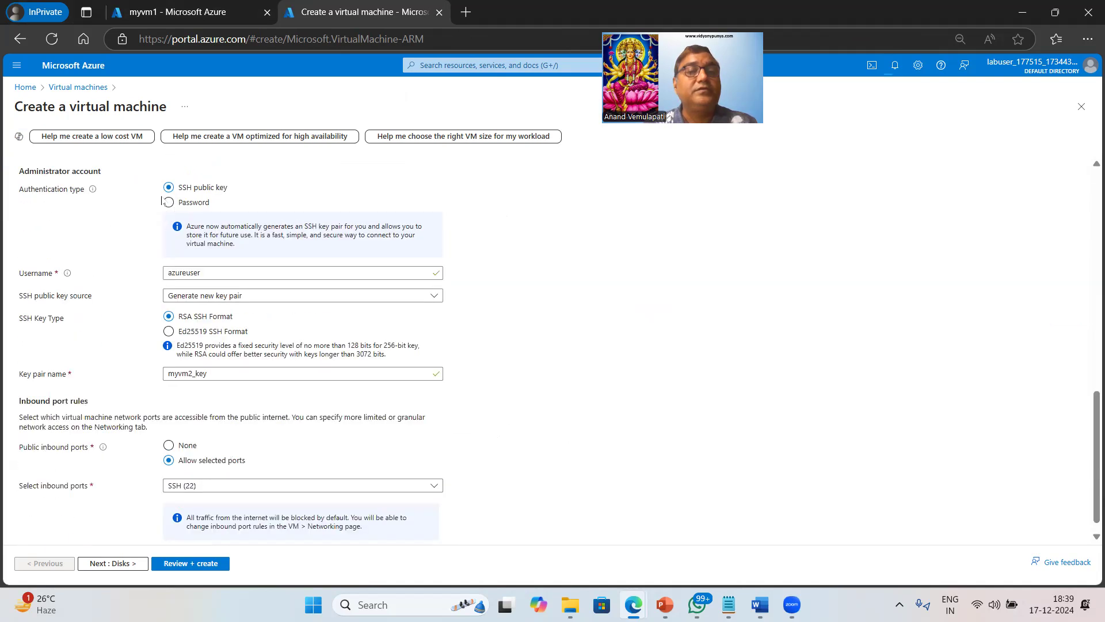
Use password authentication with username azureuser, entering and confirming the account password.
click(168, 202)
key(Tab)
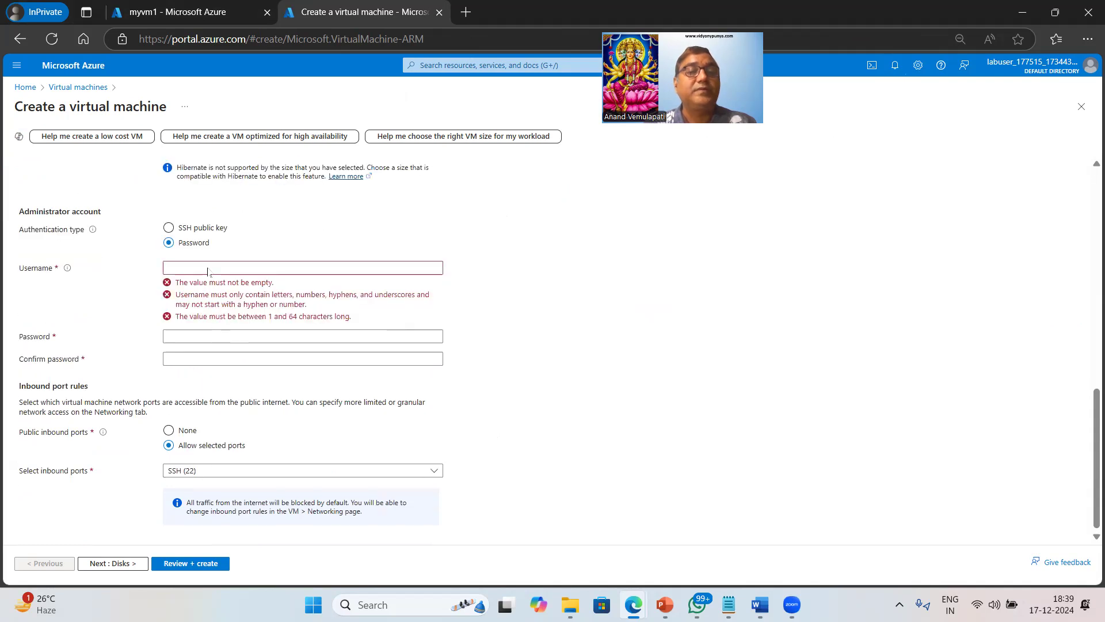
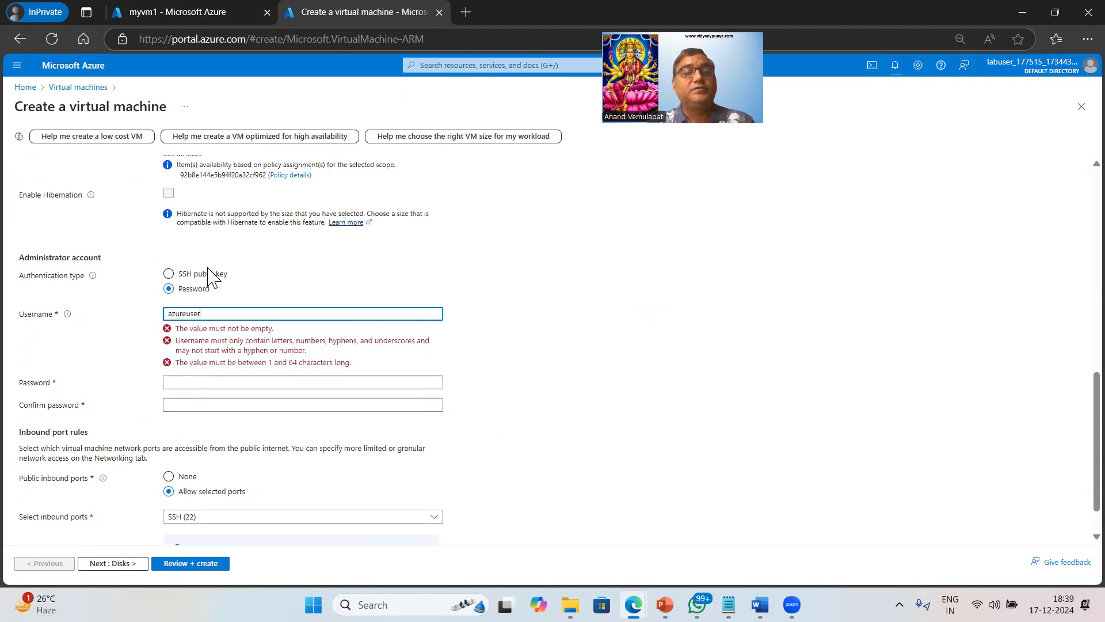
key(Tab)
key(Tab)
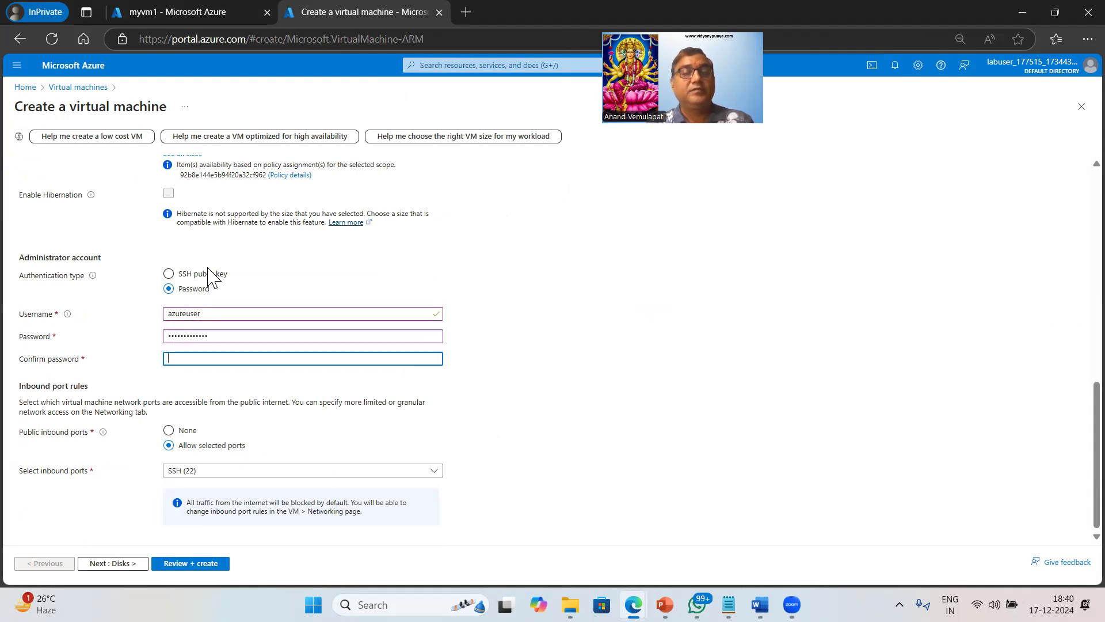
key(Tab)
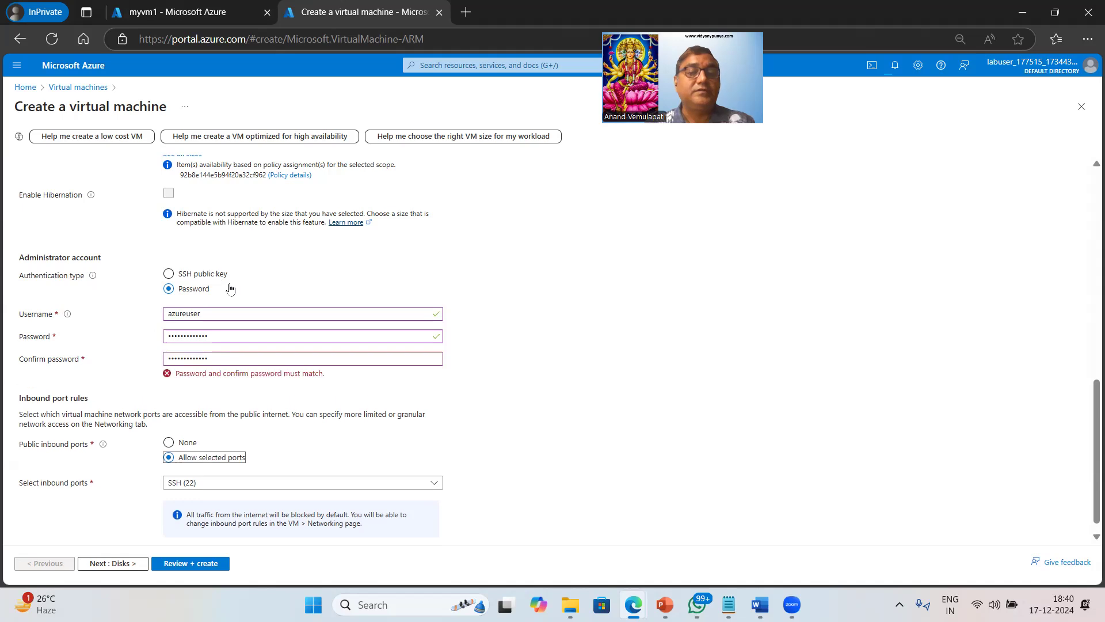
key(shift+Tab)
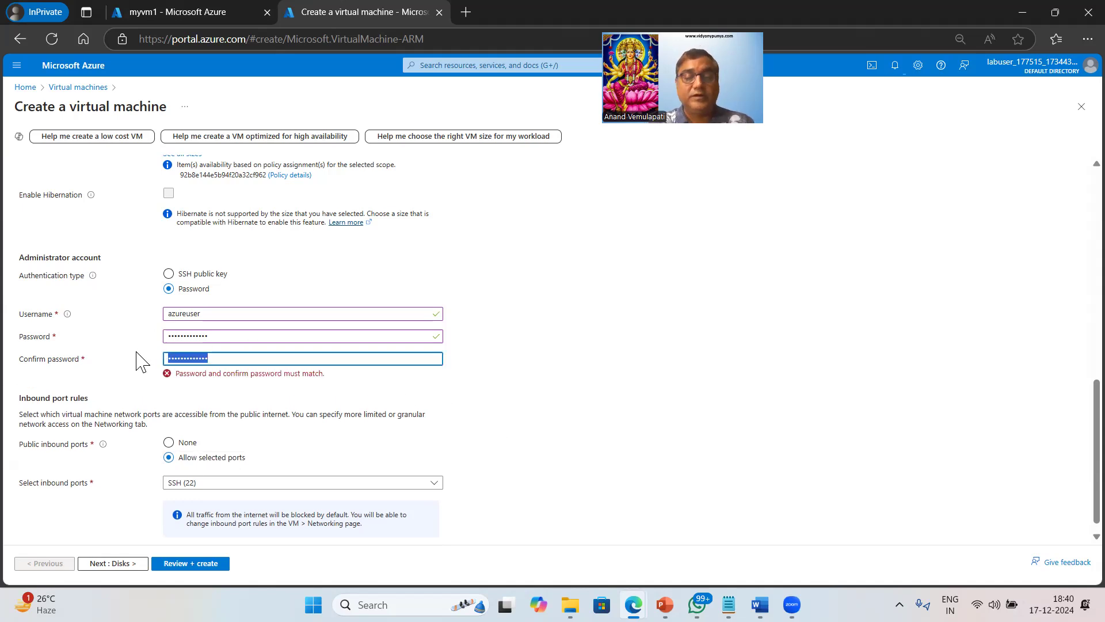
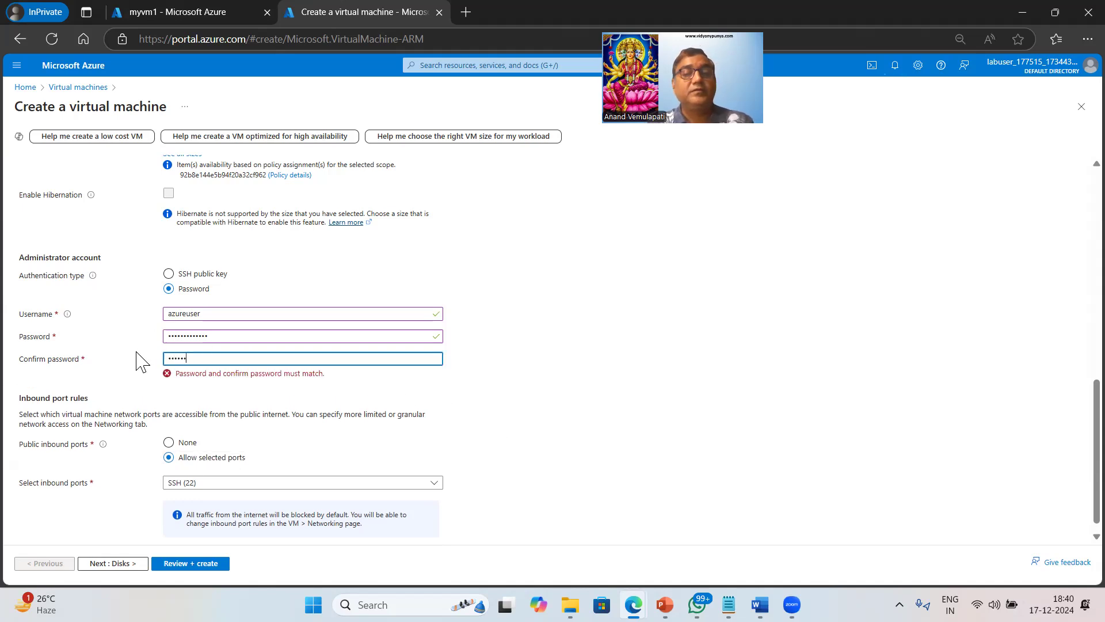
key(Tab)
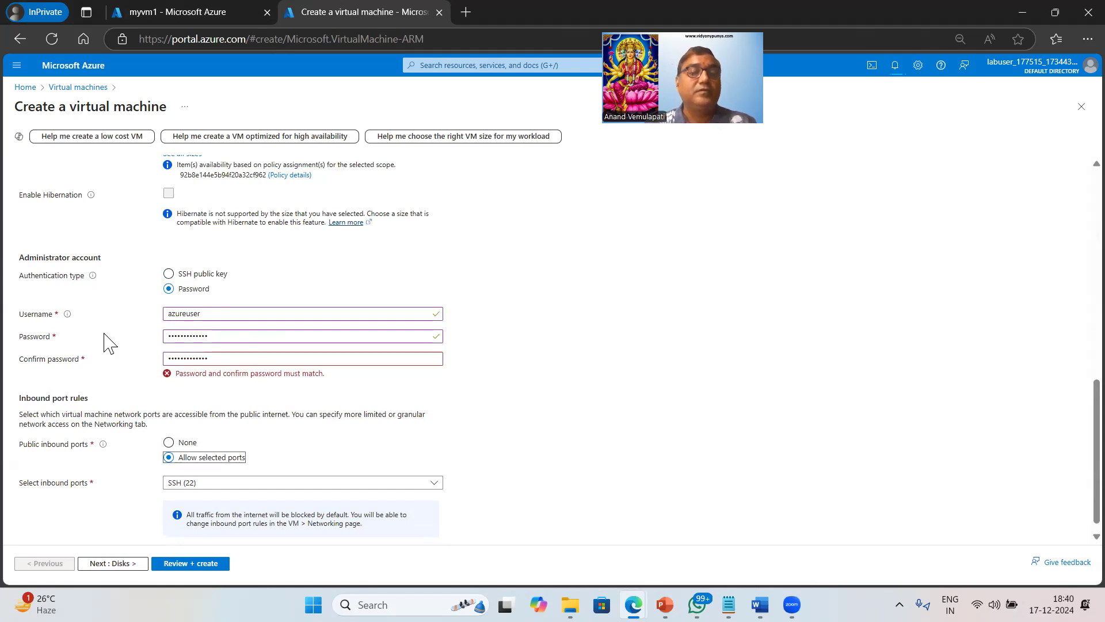
key(shift+Tab)
key(shift+Tab)
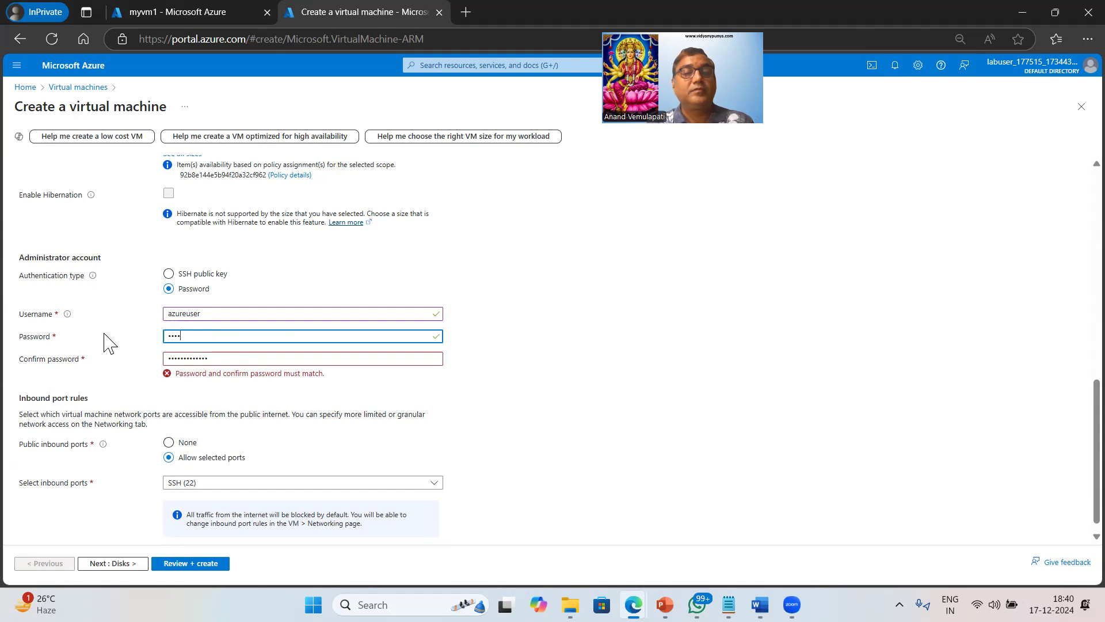
key(Tab)
key(Tab)
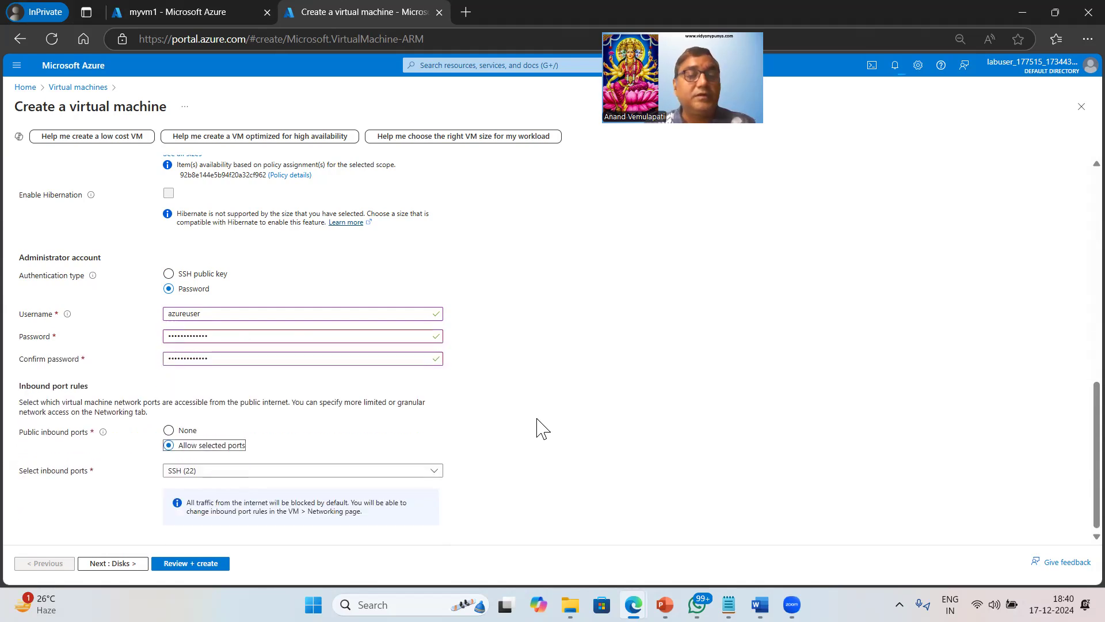
Allow HTTP (80) inbound alongside SSH (22) in the inbound ports list.
click(282, 471)
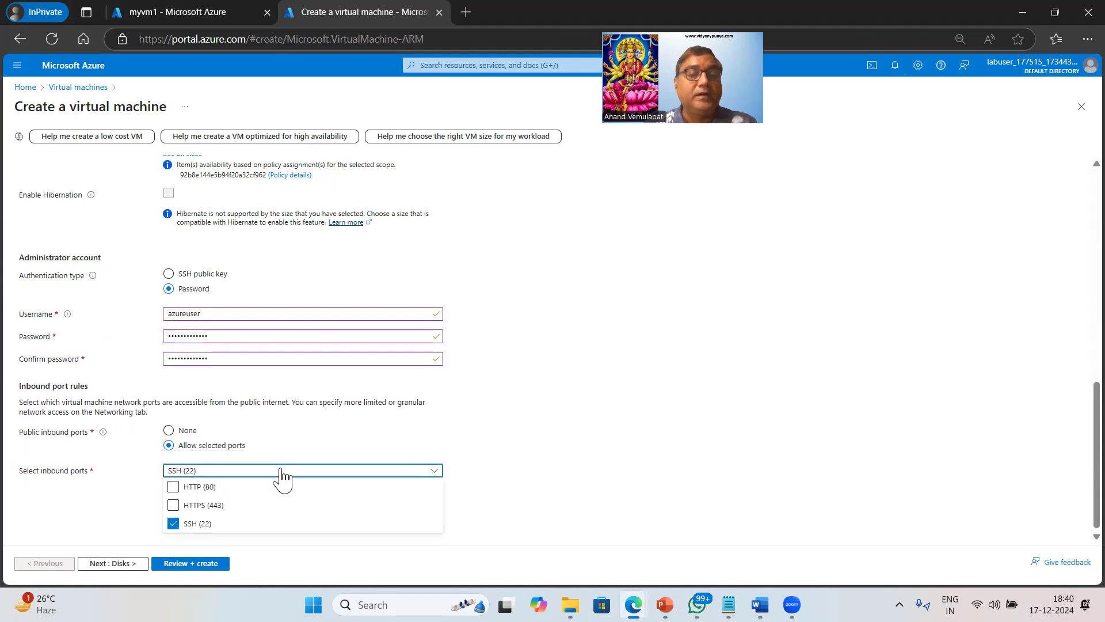
click(173, 487)
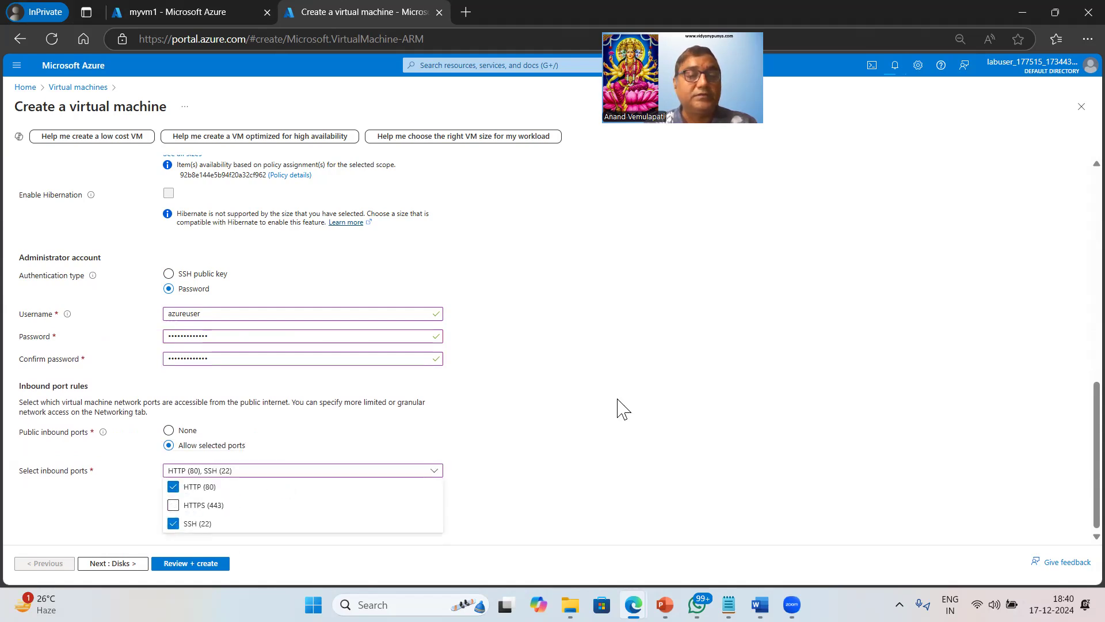
click(267, 470)
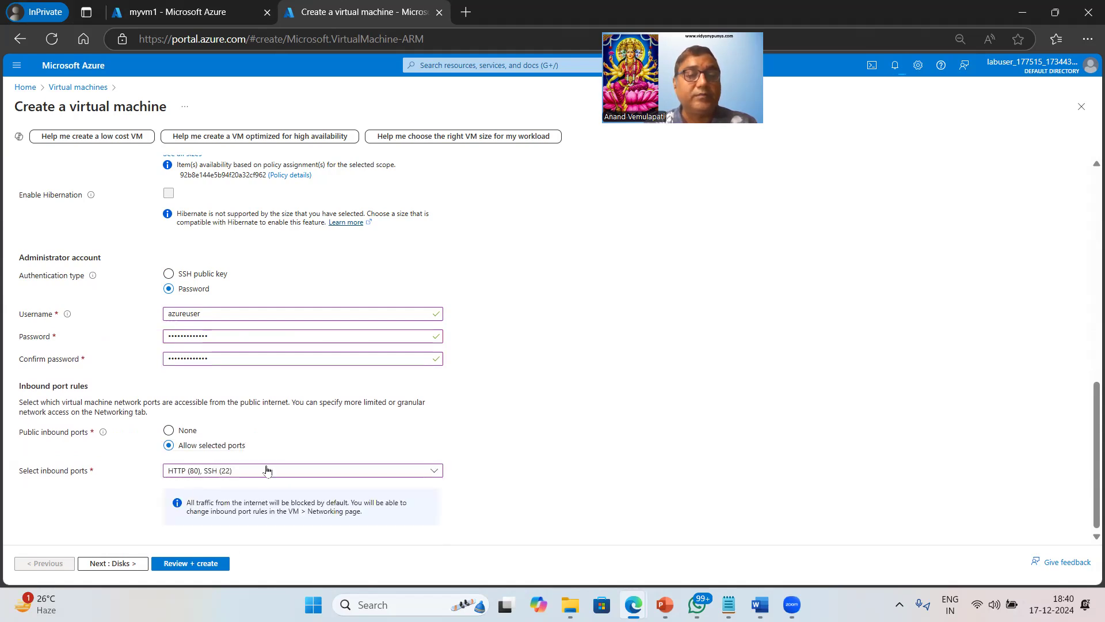
Choose Standard HDD (locally-redundant storage) as myvm2's OS disk type and continue to Networking.
click(122, 564)
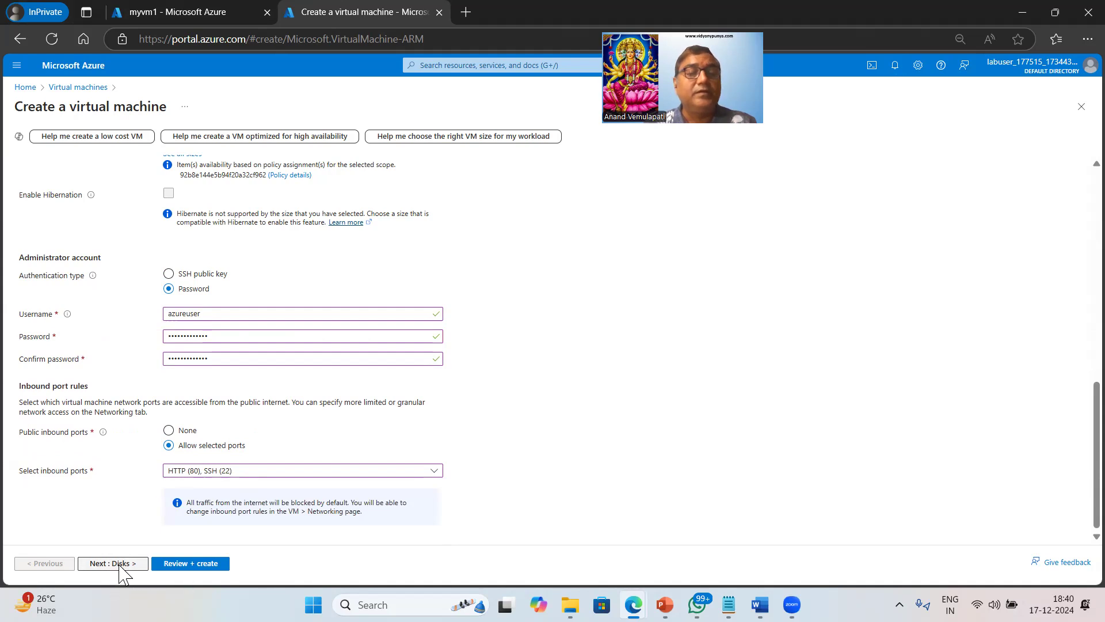
click(292, 353)
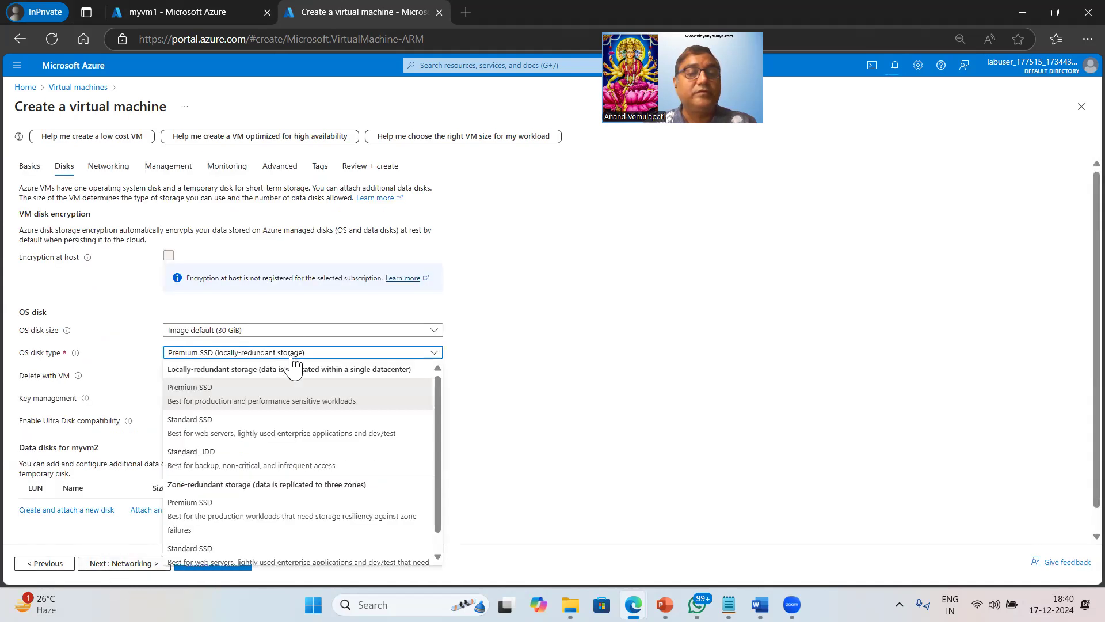
click(183, 465)
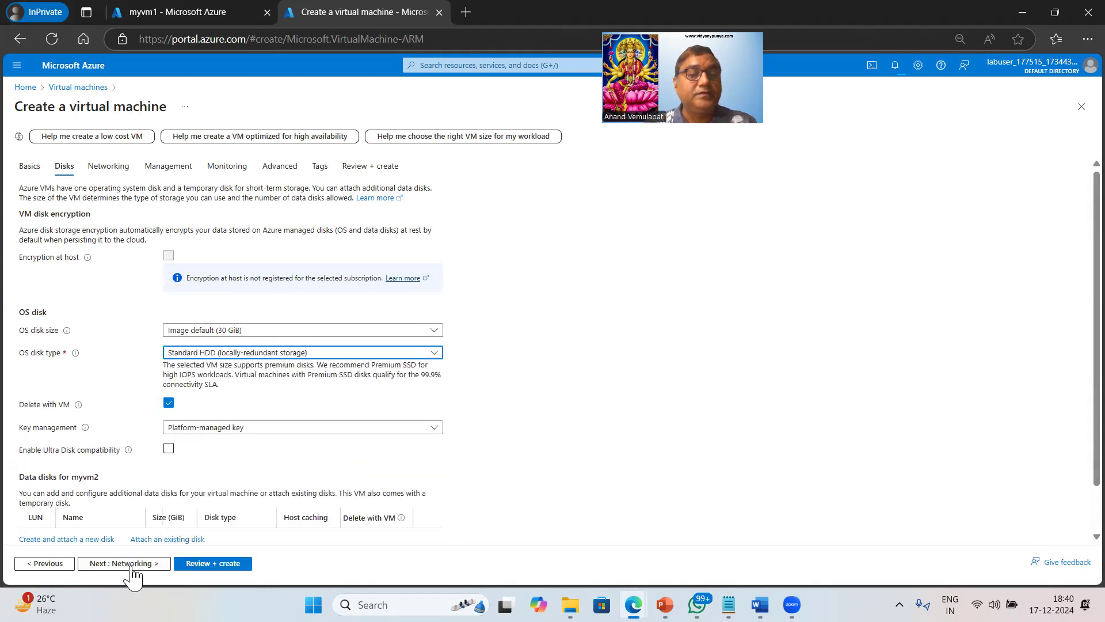
click(132, 564)
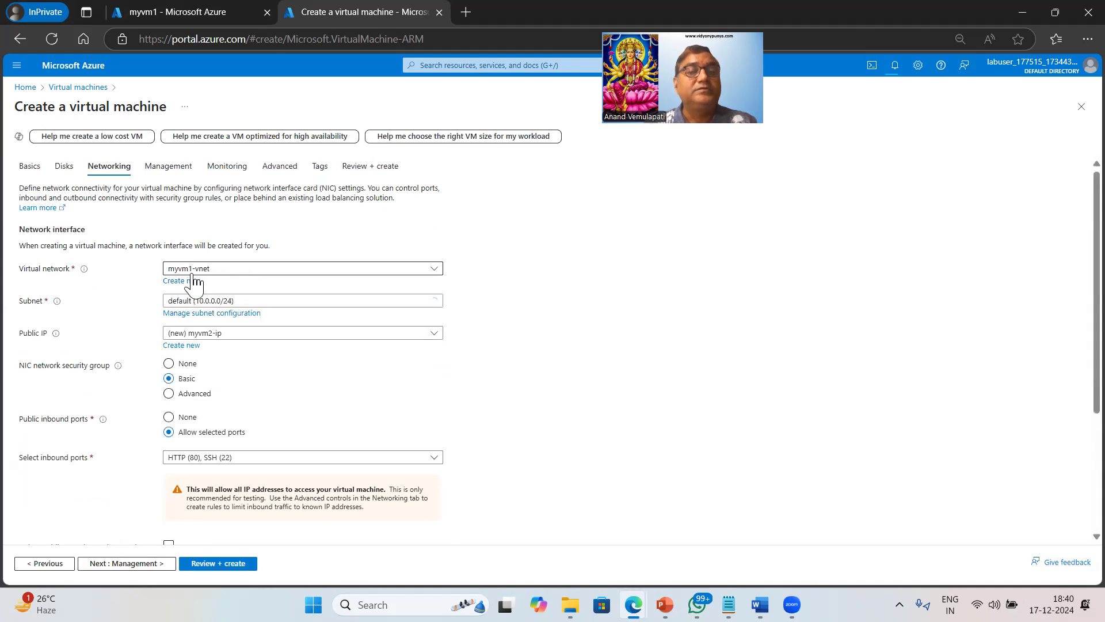
Attach myvm2 to myvnet2's vmssubnet with Public IP set to None, then go to Management.
click(343, 270)
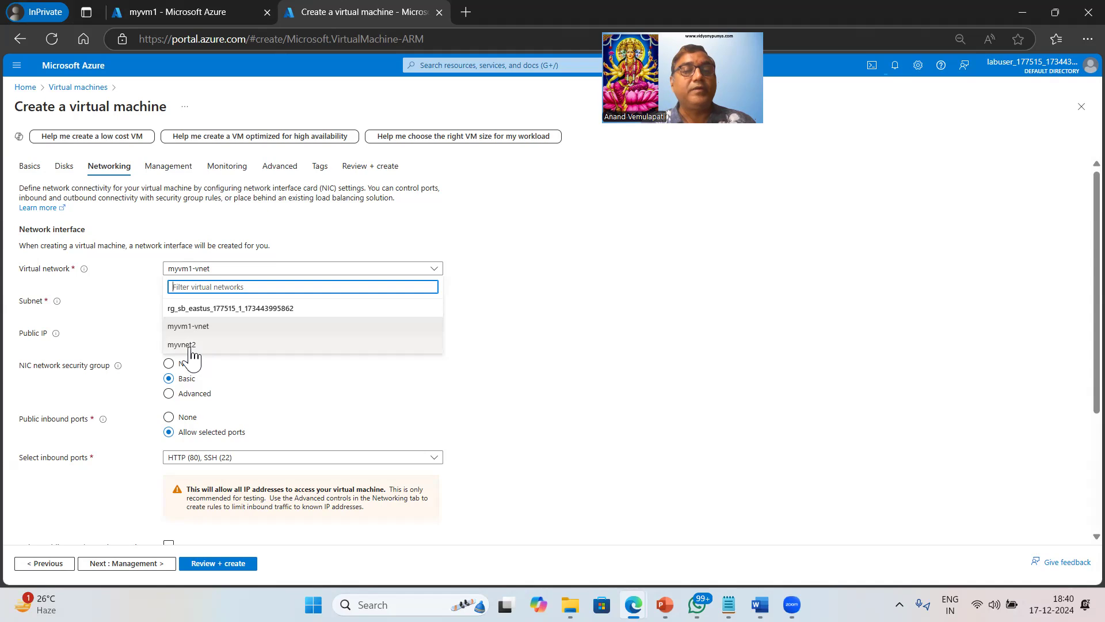
click(189, 345)
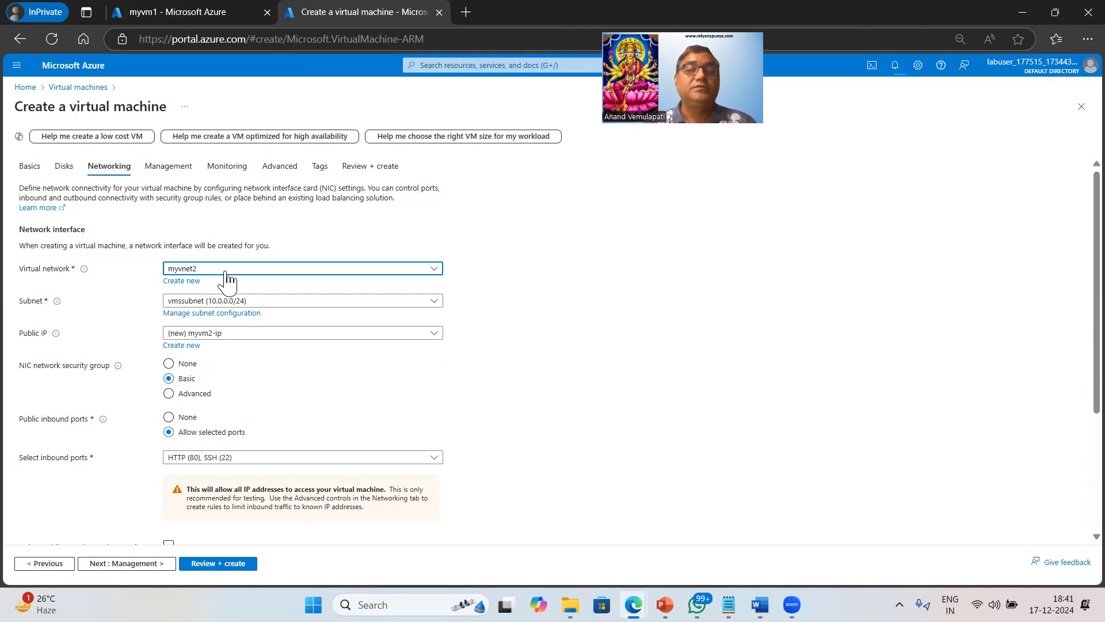
click(405, 304)
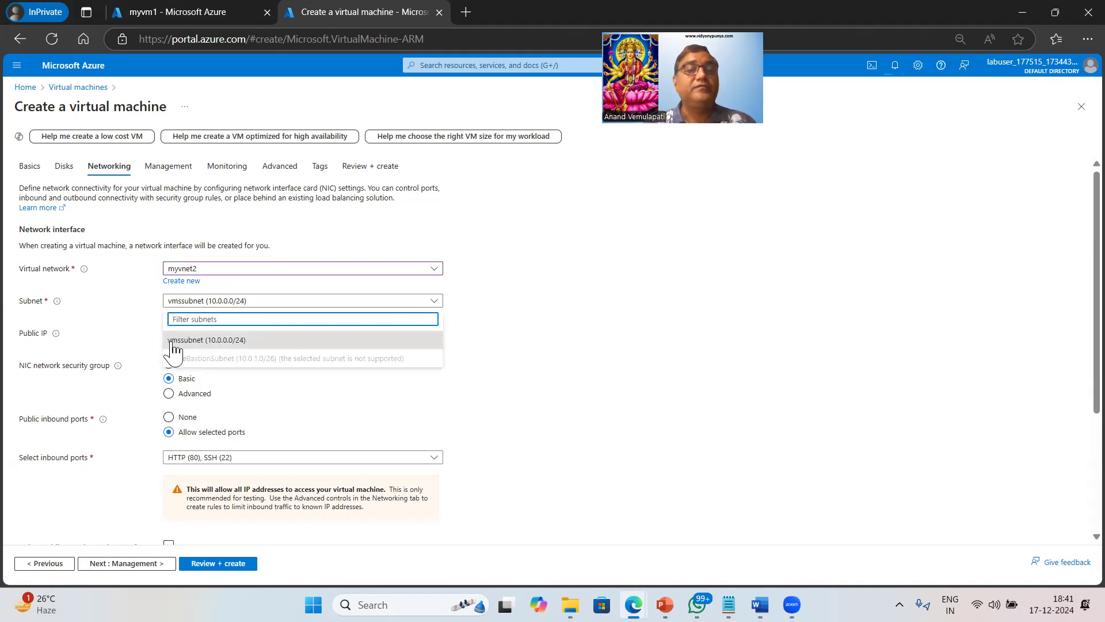
click(588, 352)
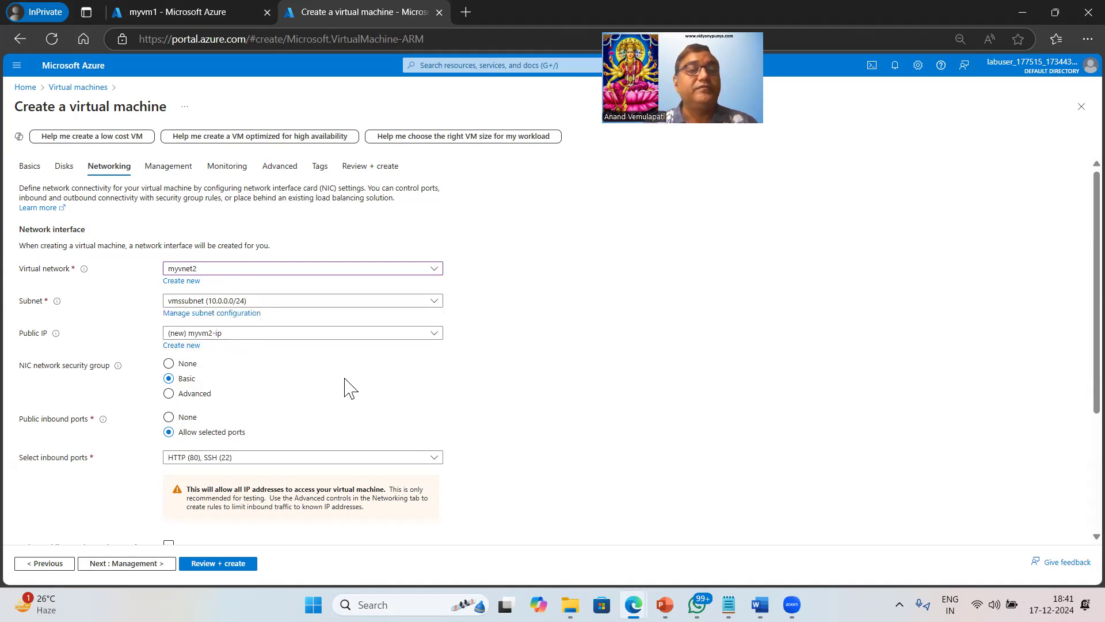
scroll(345, 388, down, 3)
click(269, 189)
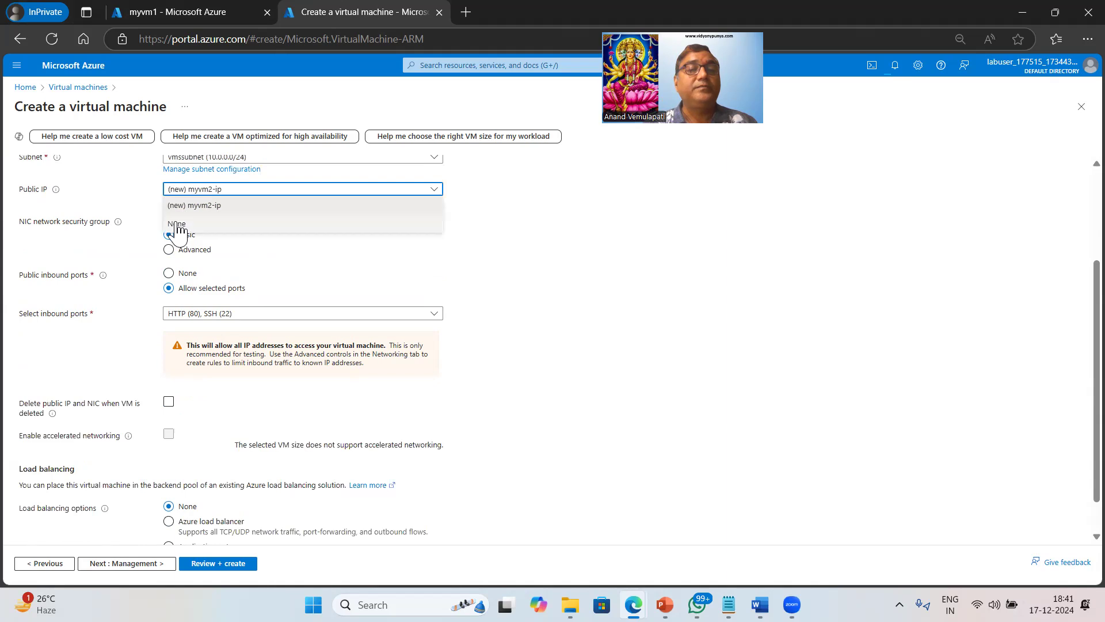
click(176, 225)
scroll(602, 349, down, 1)
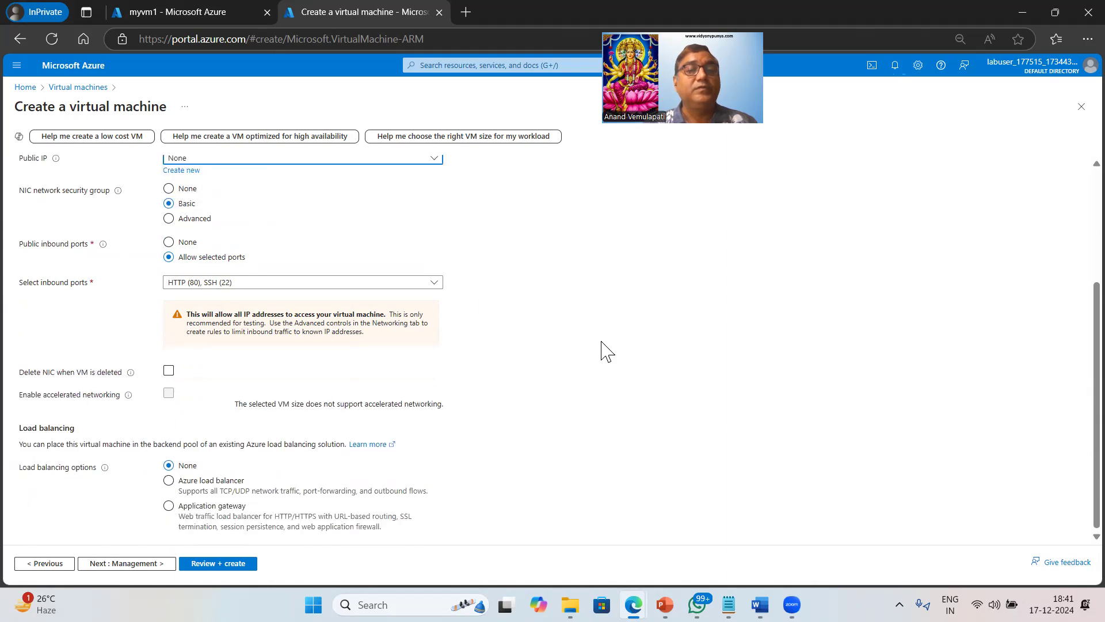
click(247, 526)
click(126, 564)
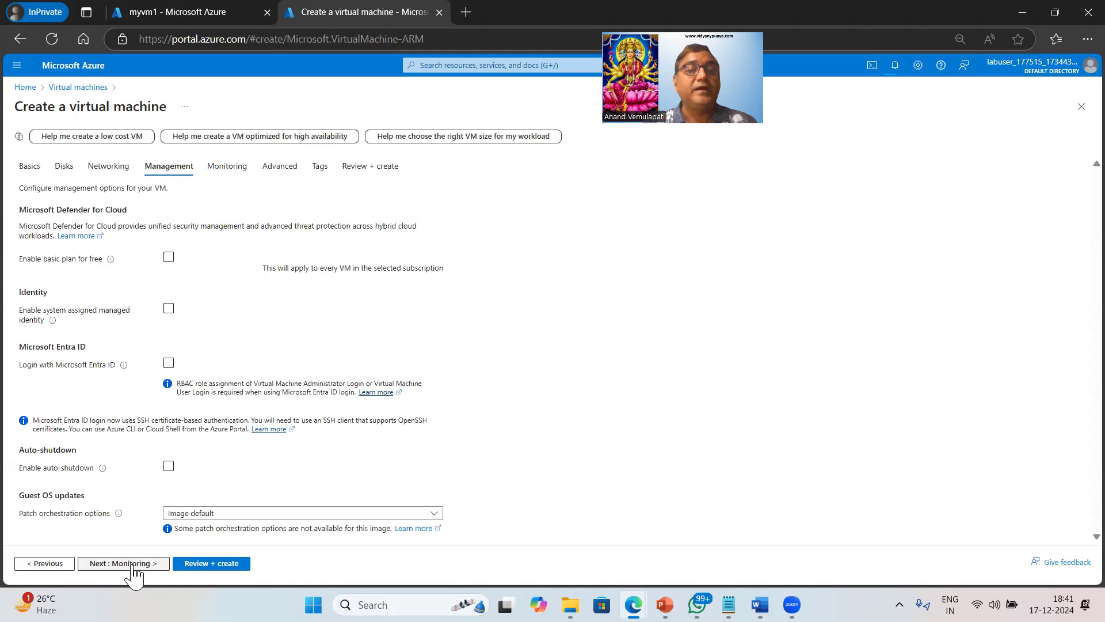
Advance through Management and Monitoring to the Advanced tab and select the Custom data box.
click(132, 564)
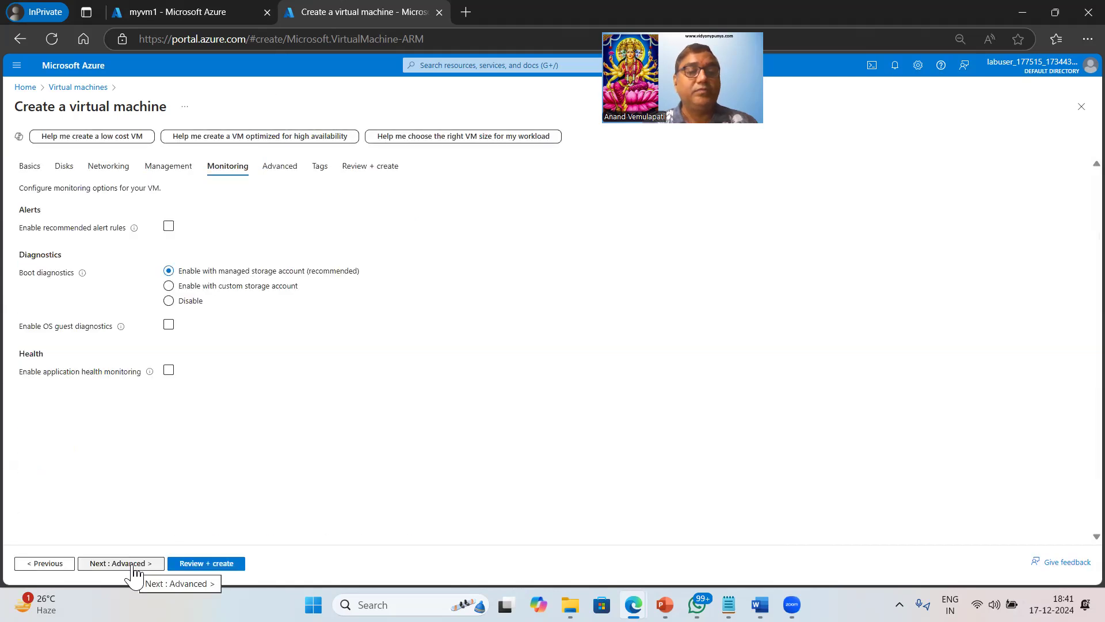
click(133, 564)
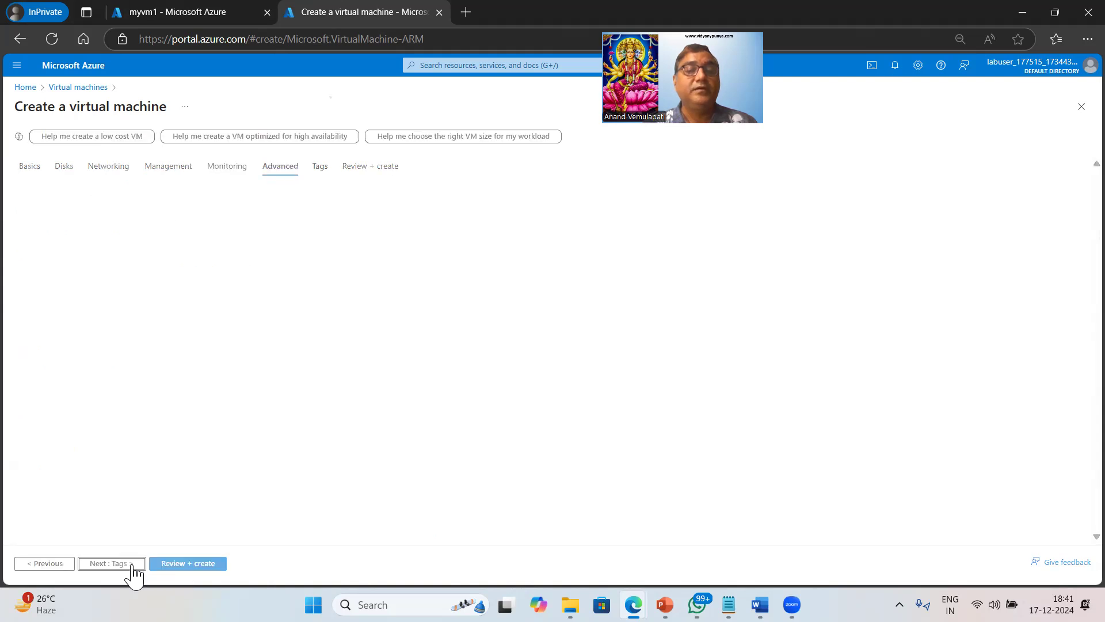
scroll(248, 432, down, 5)
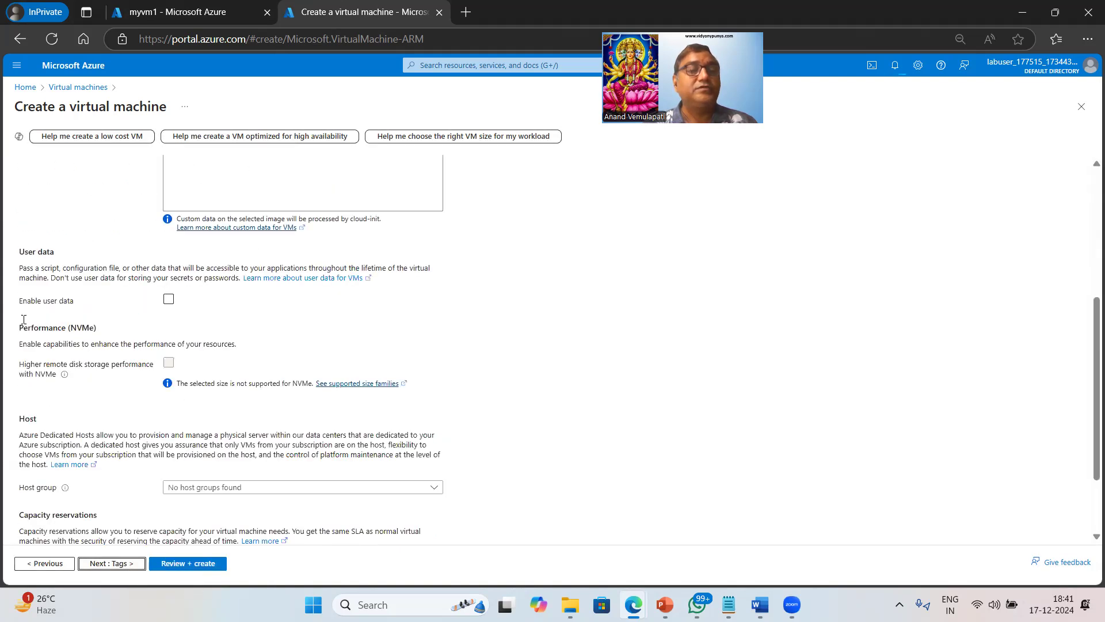
scroll(294, 436, up, 5)
click(293, 431)
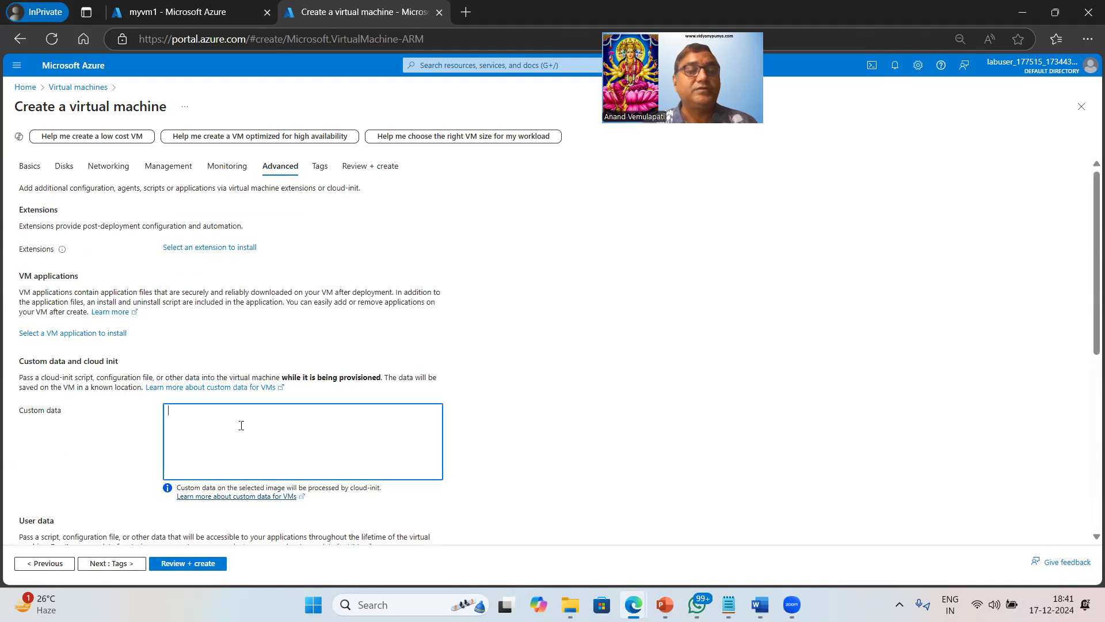
scroll(241, 429, down, 4)
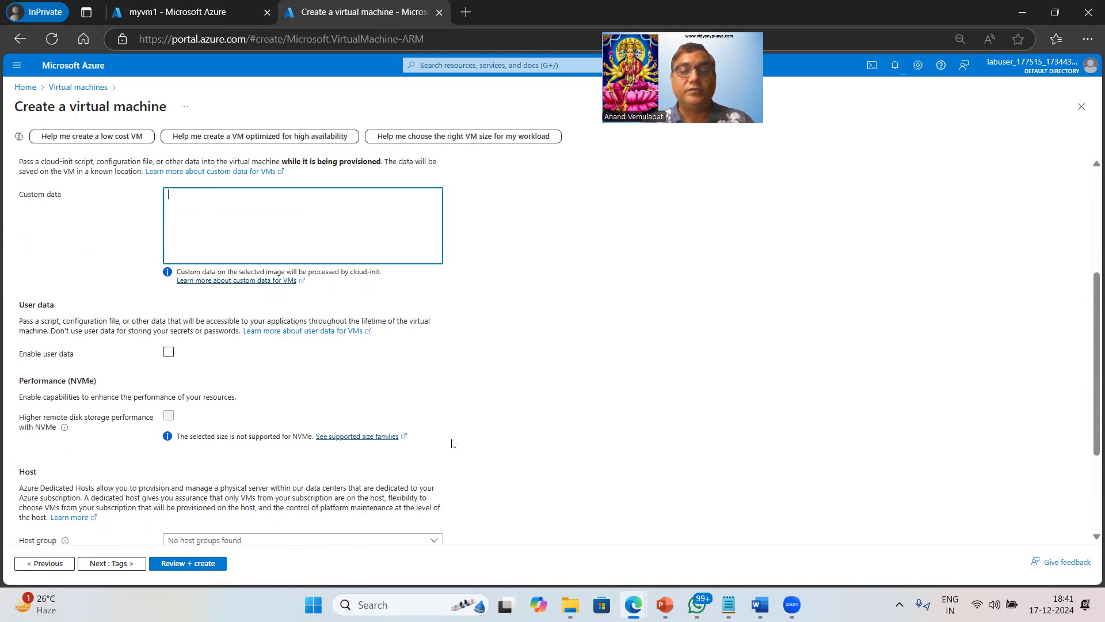
mouse_move(728, 604)
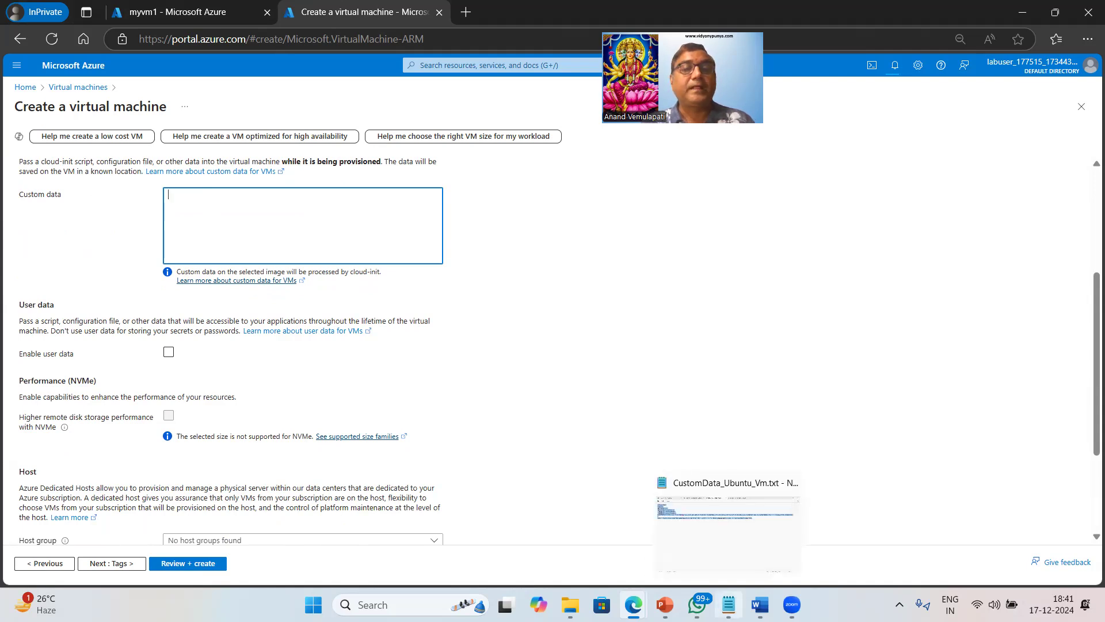
In Notepad, select all of cloud_customdata_nginx_Linux.txt, then switch back to the Edge VM form.
click(728, 521)
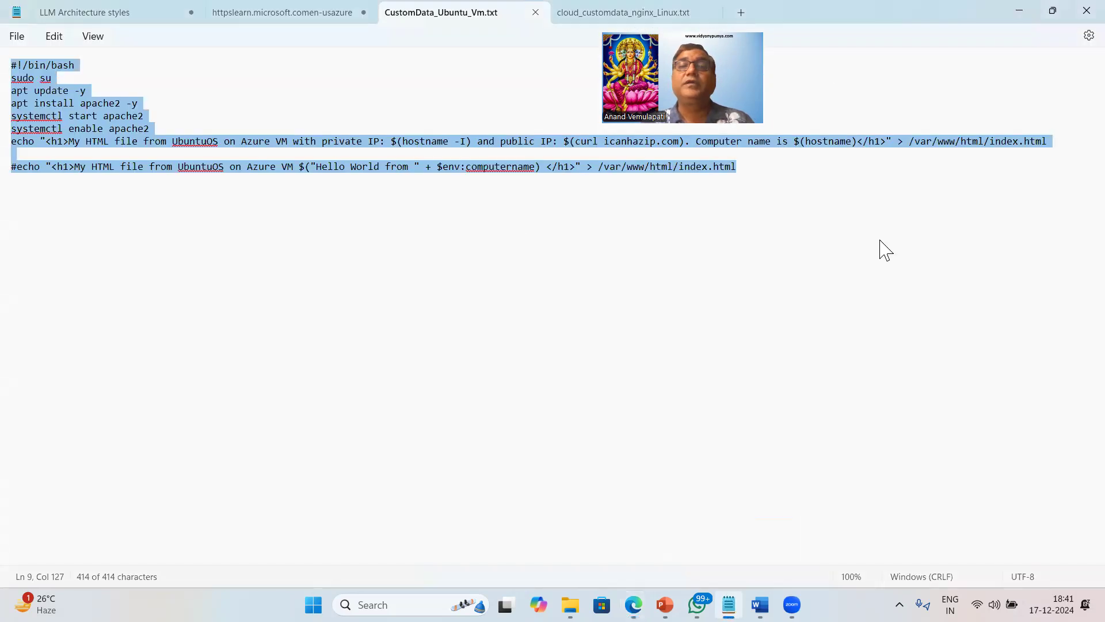
click(577, 13)
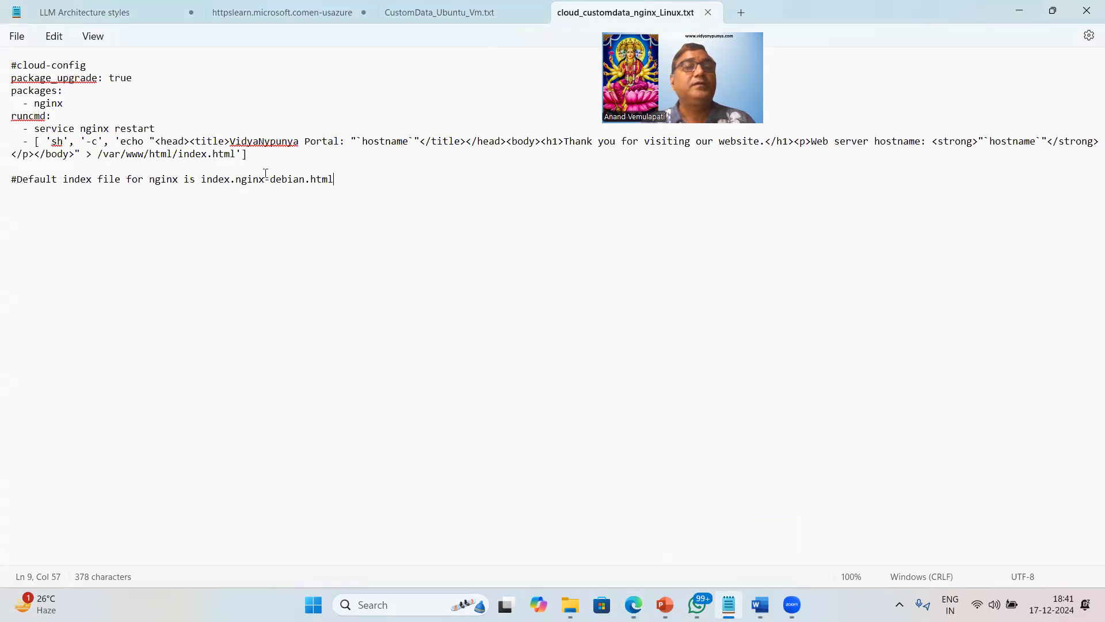
key(ctrl+a)
key(ctrl+c)
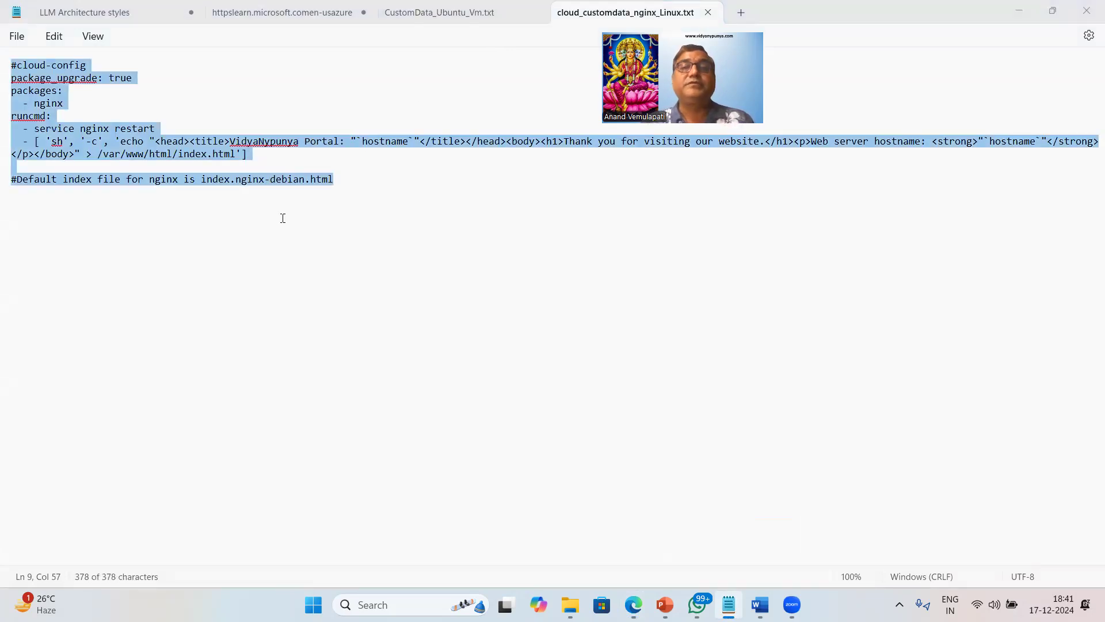
click(433, 13)
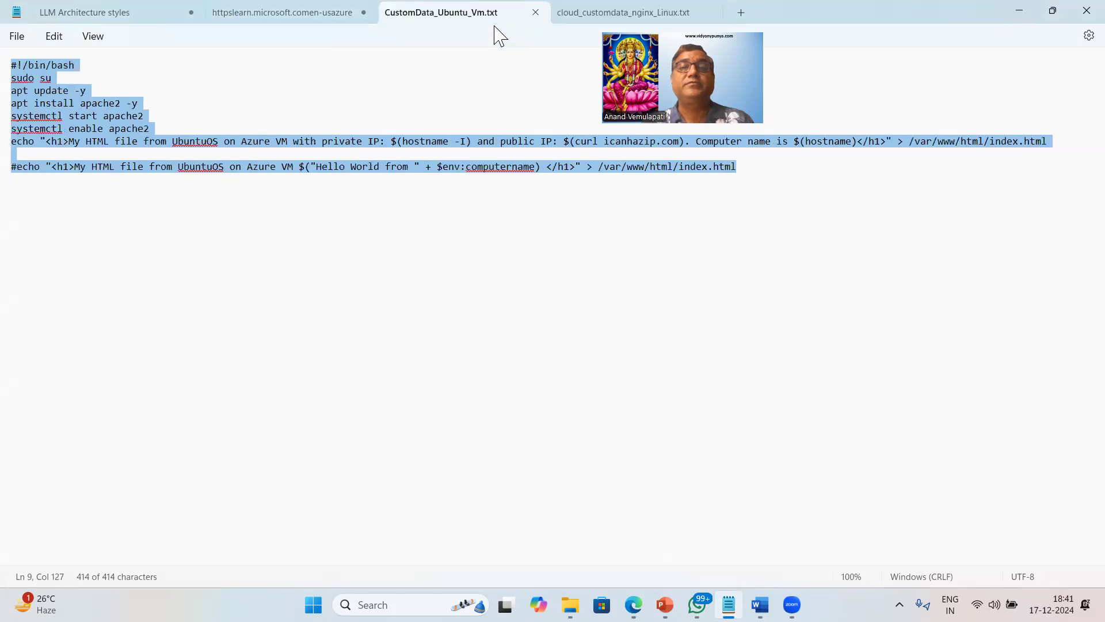
click(578, 13)
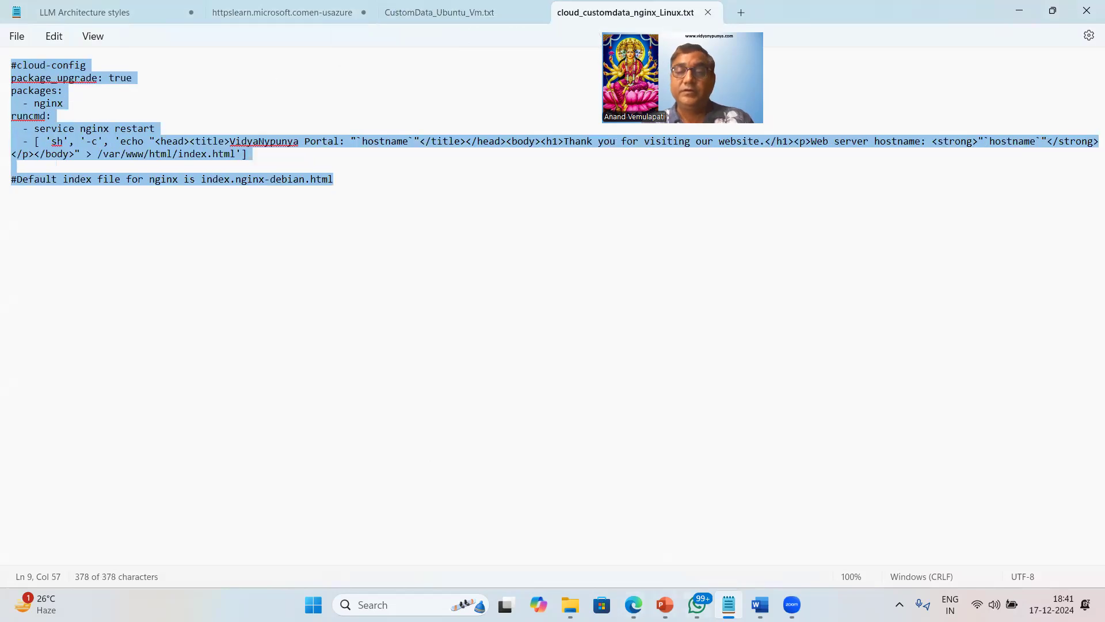
mouse_move(633, 605)
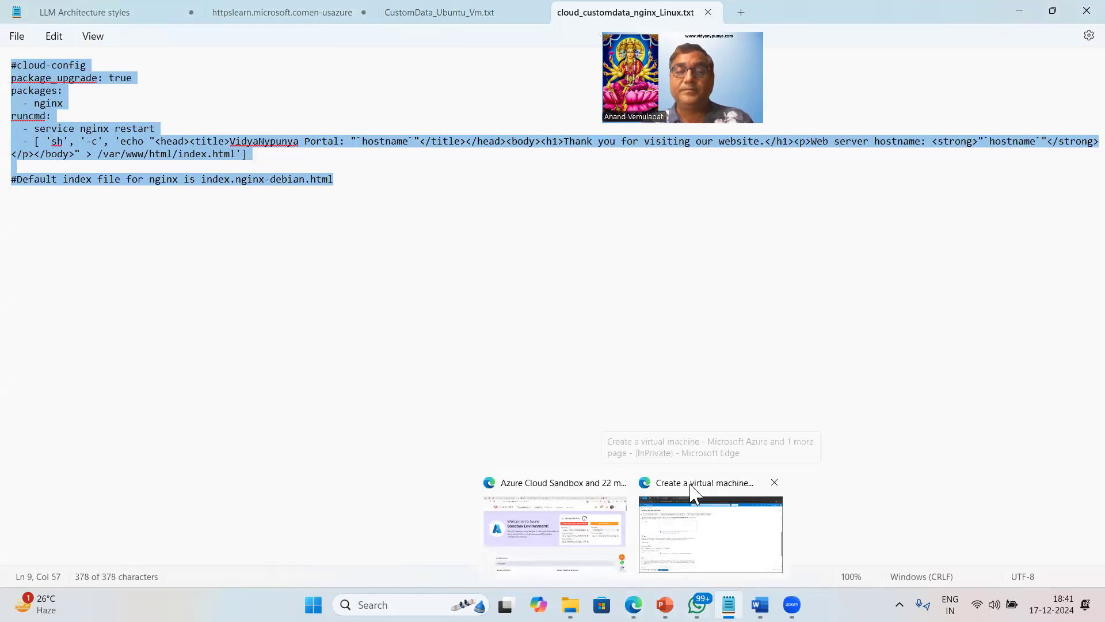
click(693, 492)
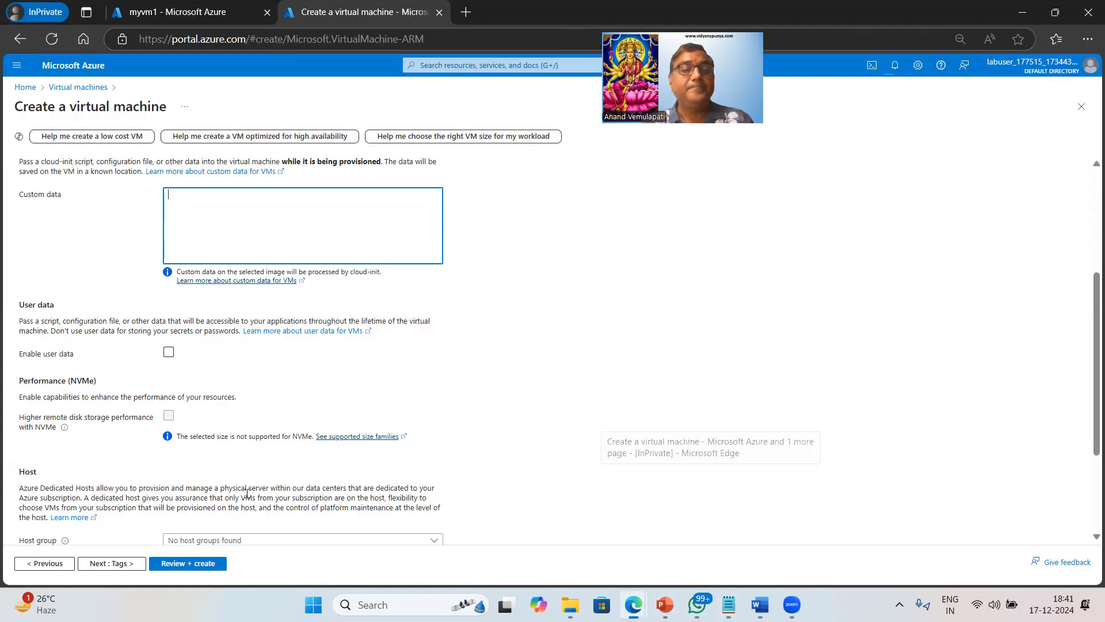
Paste the nginx cloud-init script into Custom data and delete its trailing comment lines.
click(216, 212)
key(ctrl+v)
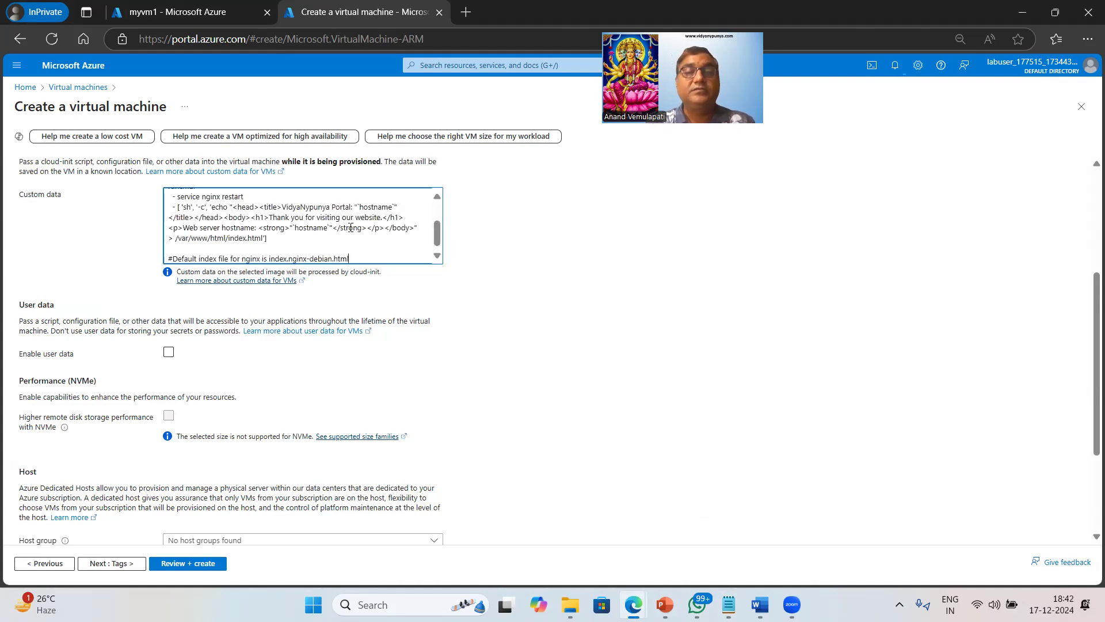
key(shift+Home)
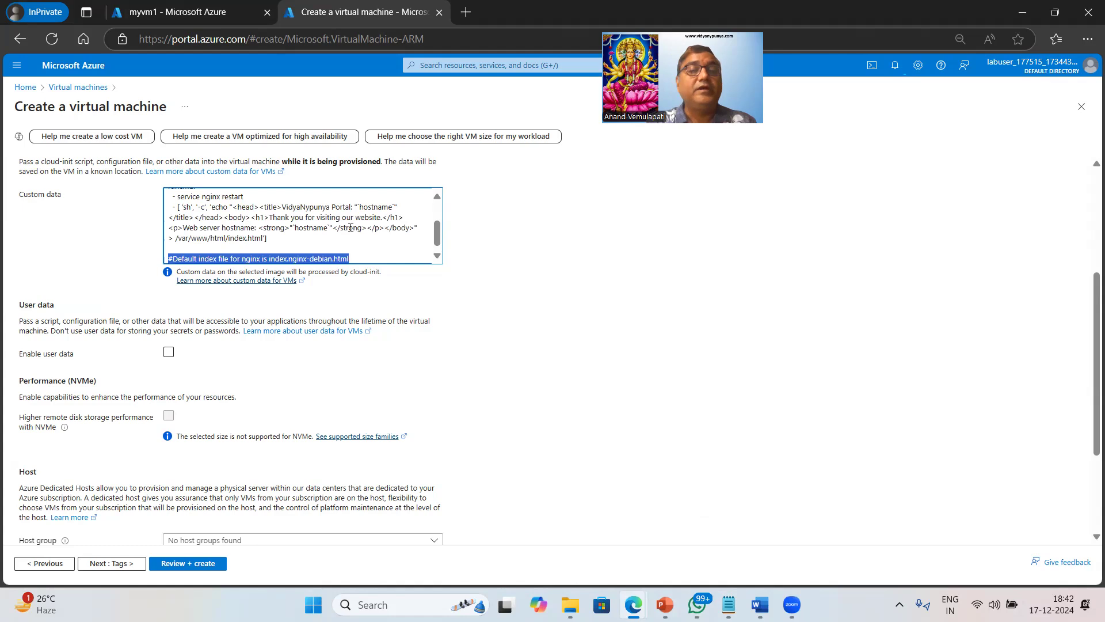
key(BackSpace)
key(BackSpace)
key(BackSpace)
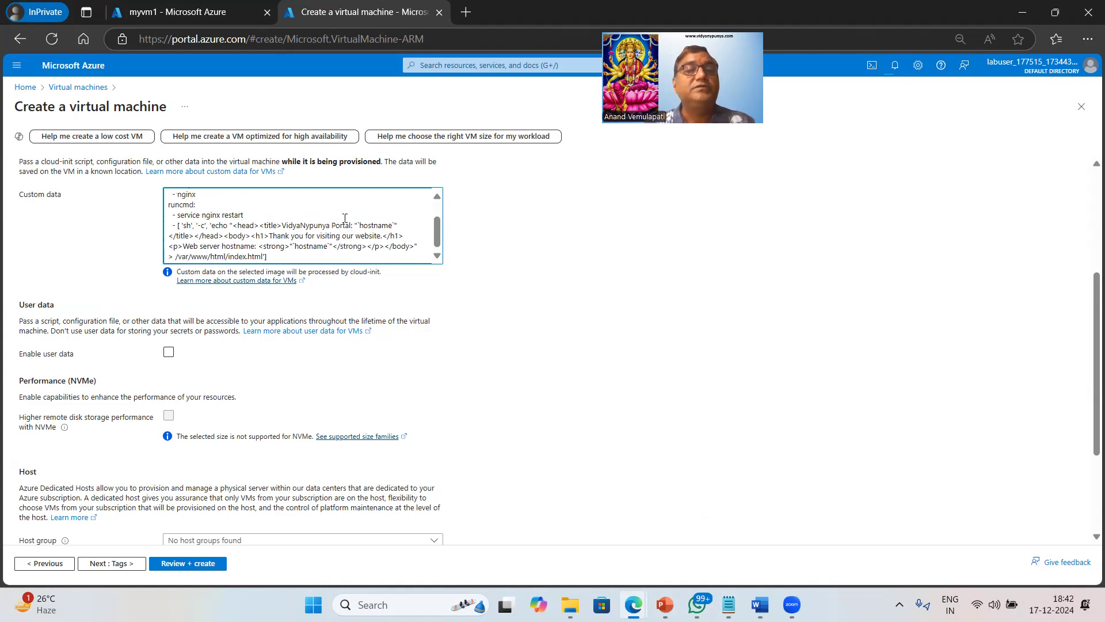
scroll(324, 277, up, 4)
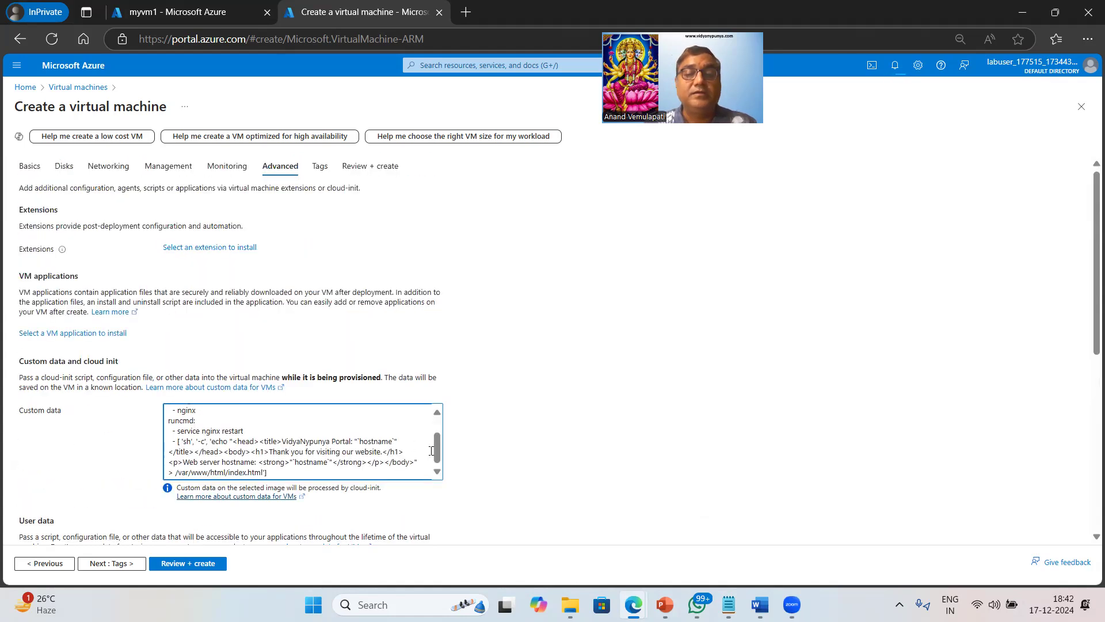
scroll(434, 420, up, 2)
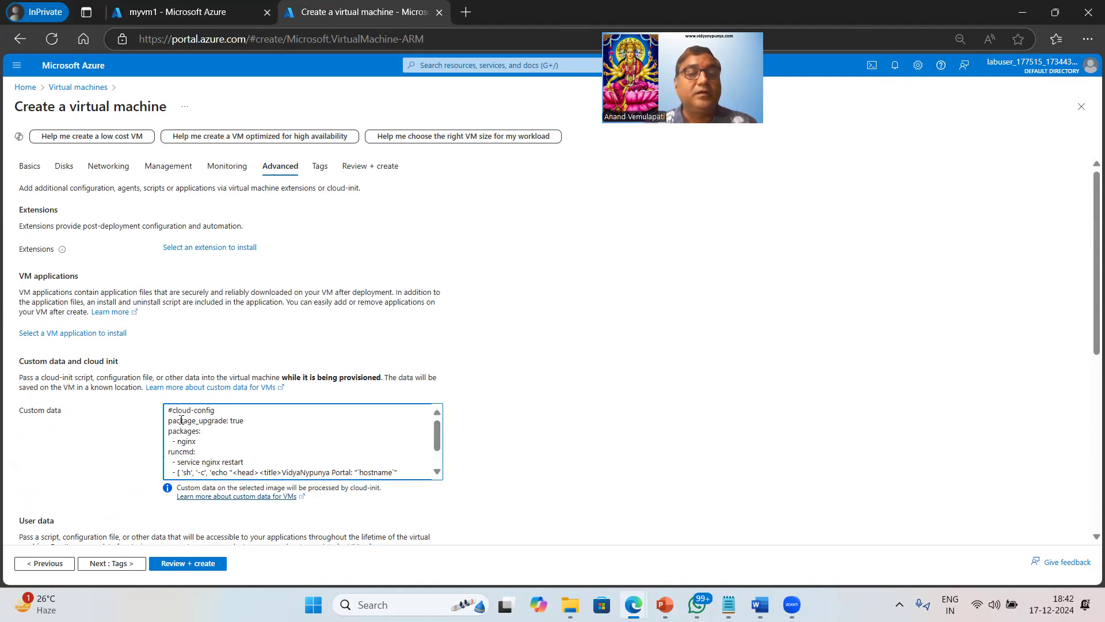
Highlight the package upgrade, nginx package, thank-you message and index.html lines of the script.
drag(191, 423, 264, 423)
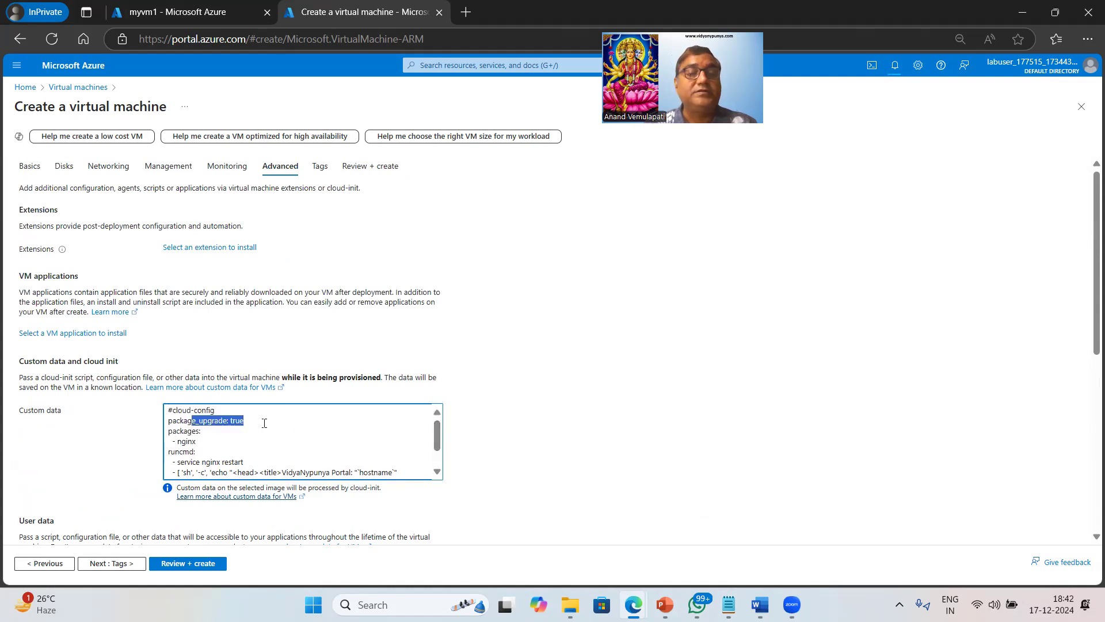
click(273, 436)
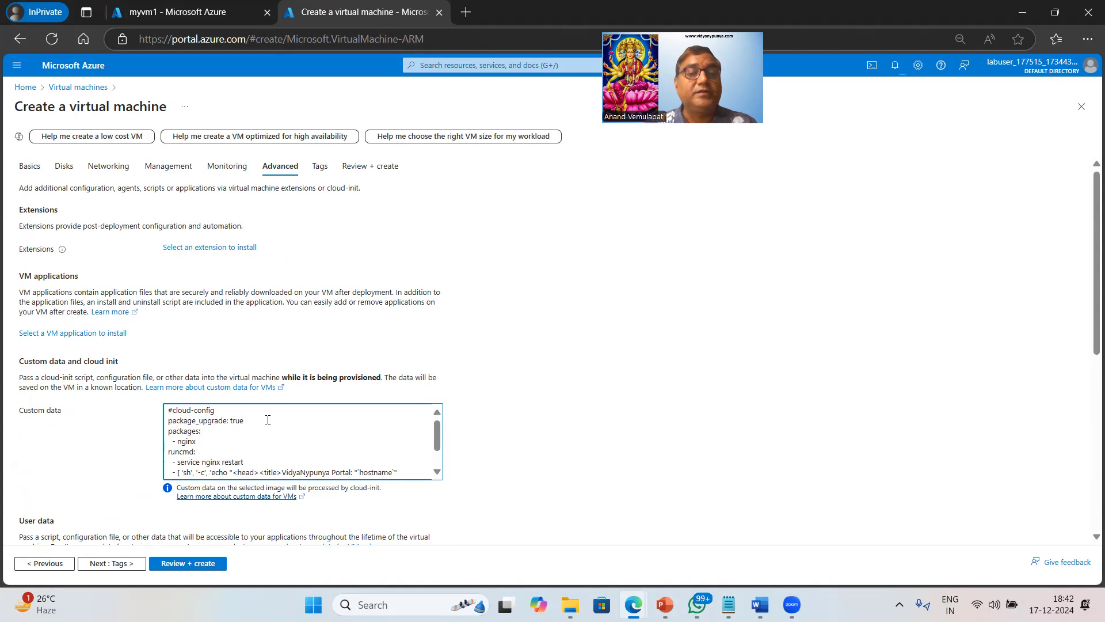
double_click(185, 441)
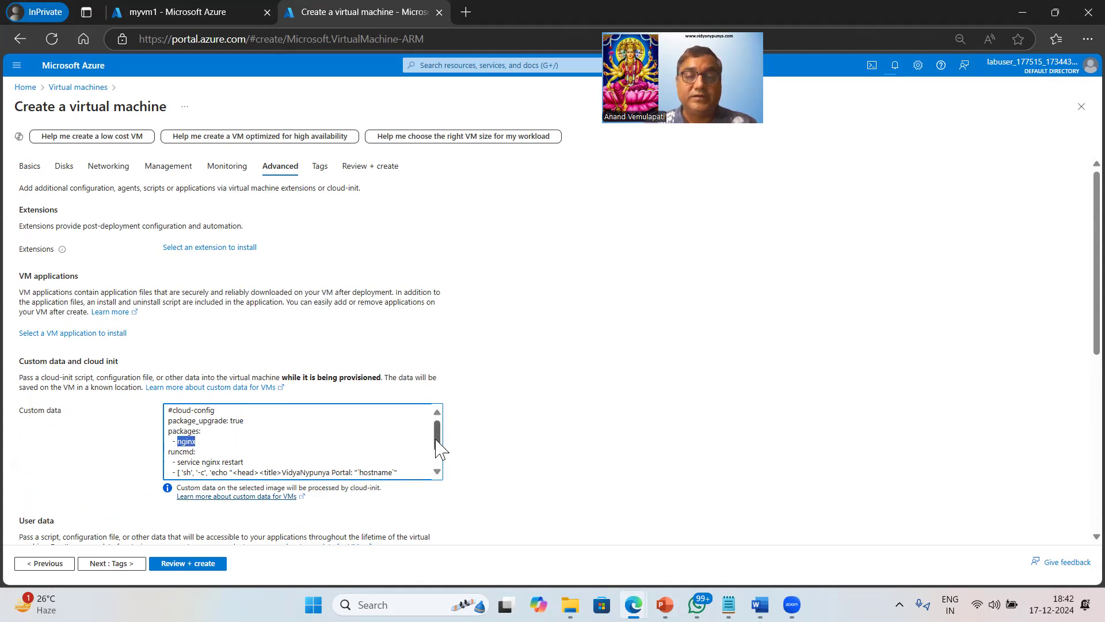
drag(436, 442, 440, 465)
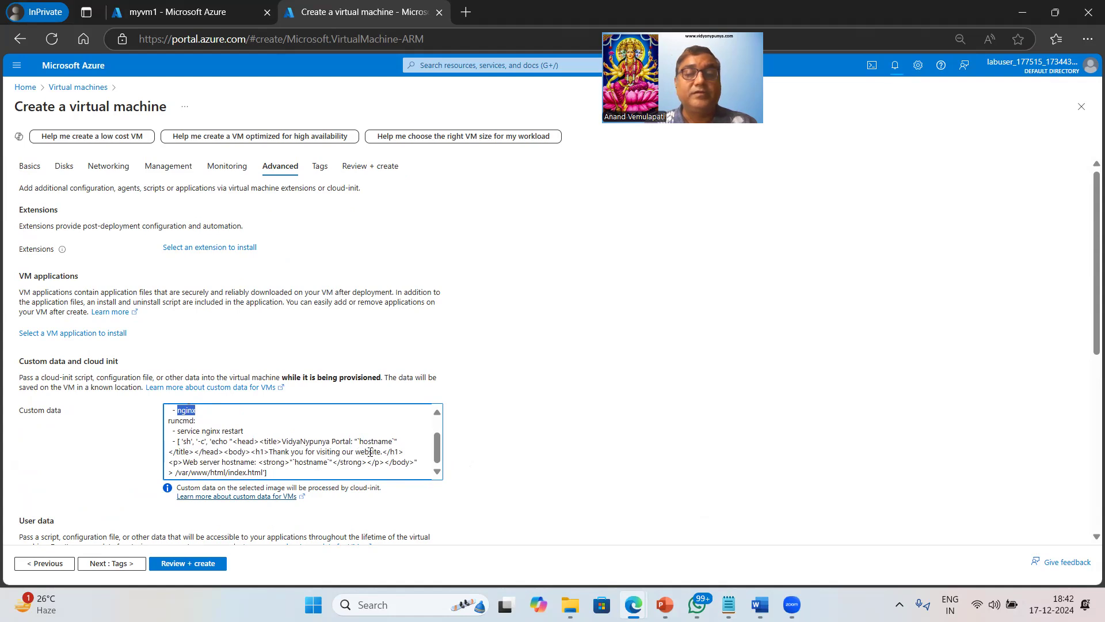
drag(298, 452, 375, 452)
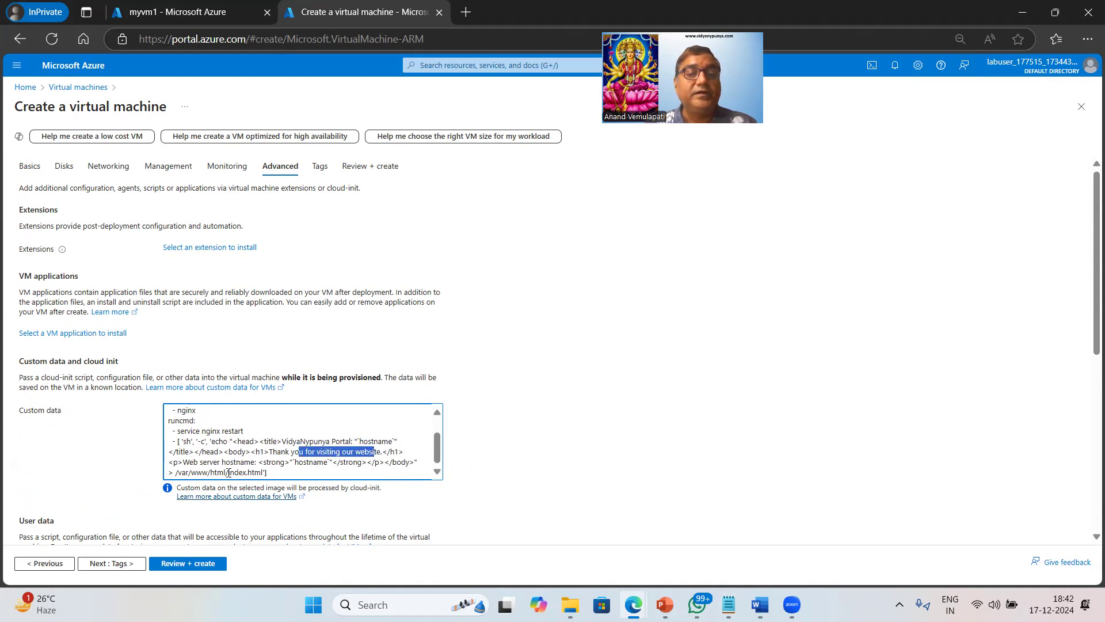
drag(228, 472, 280, 472)
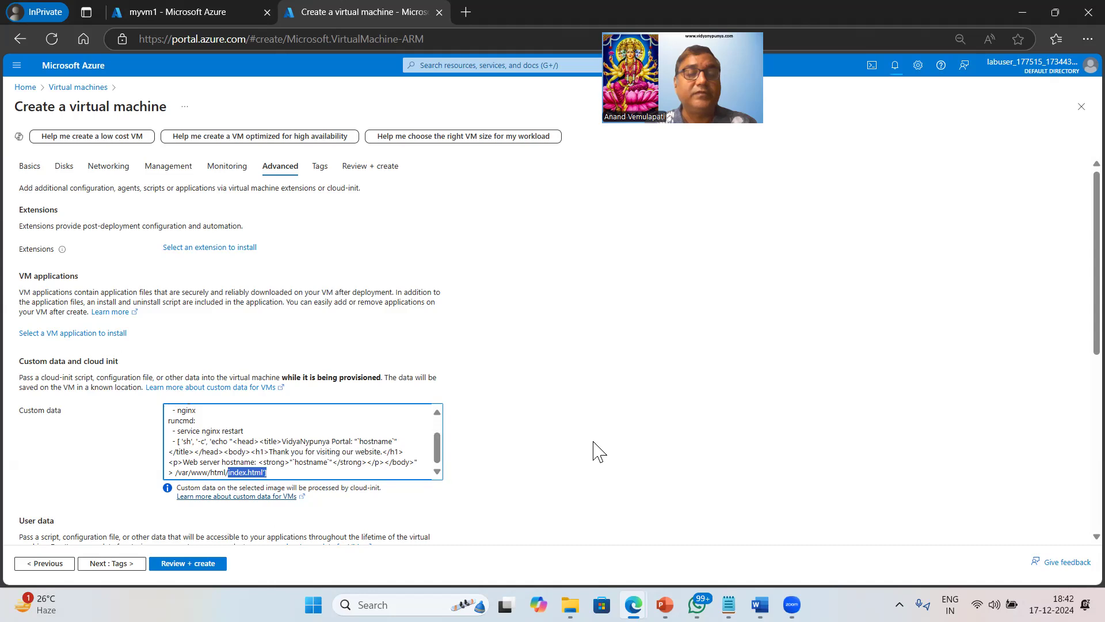
scroll(593, 449, down, 3)
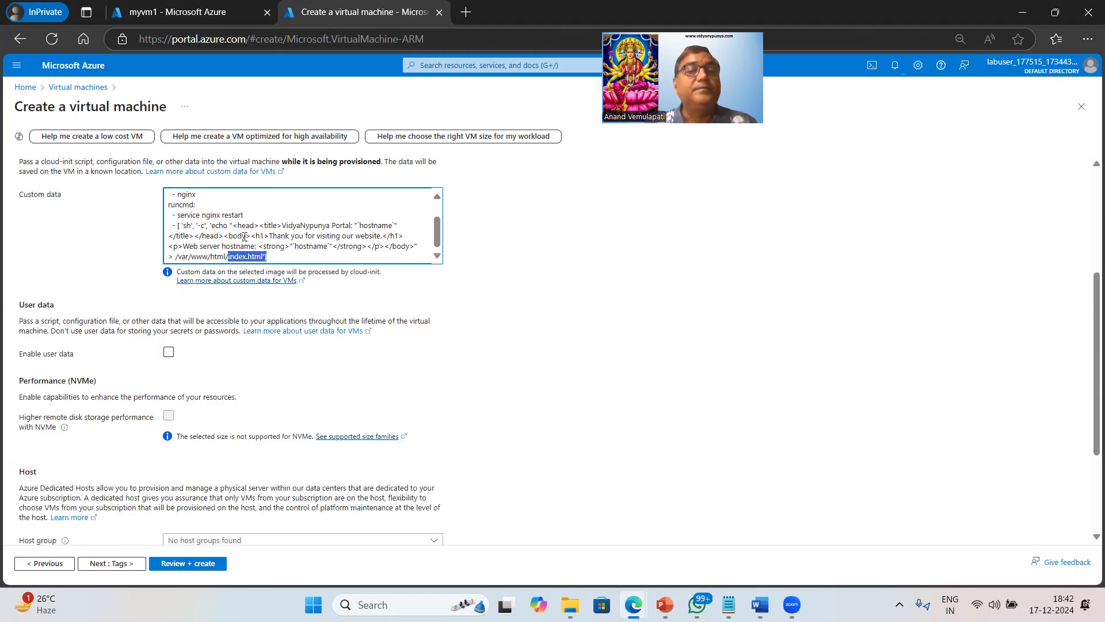
Pass myvm2 through Review + create validation, submit its creation, and switch to the myvm1 tab.
click(113, 563)
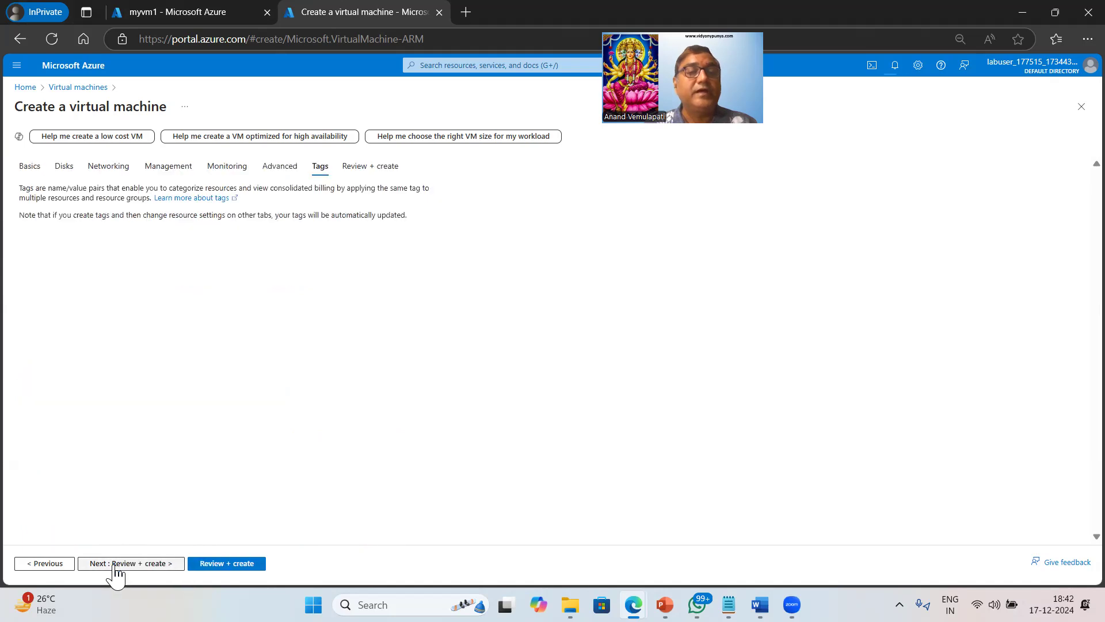
click(225, 564)
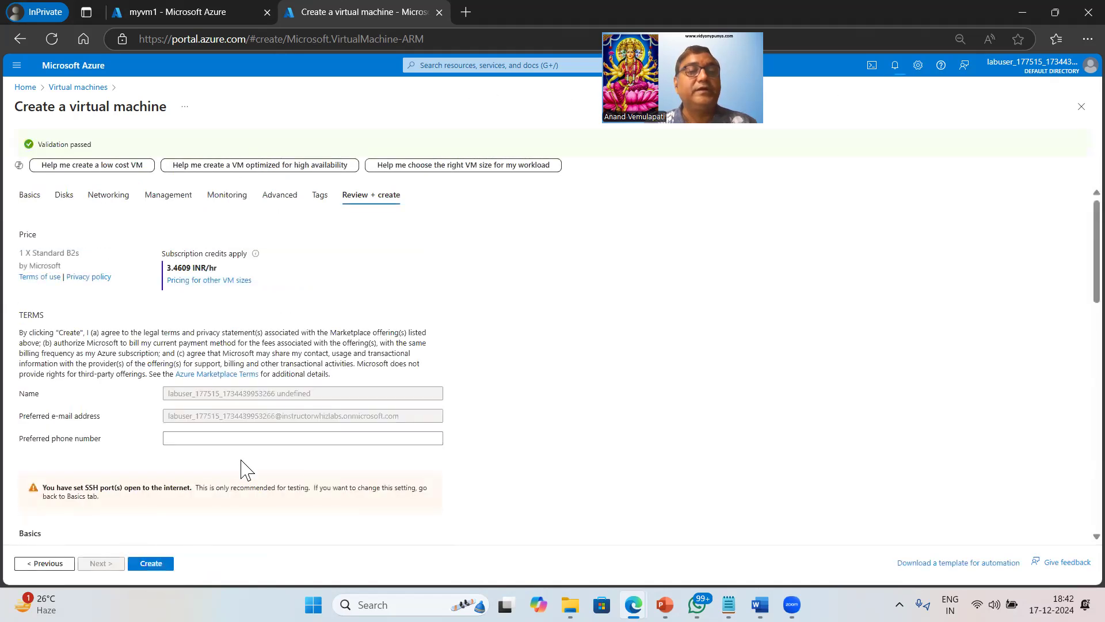
click(153, 566)
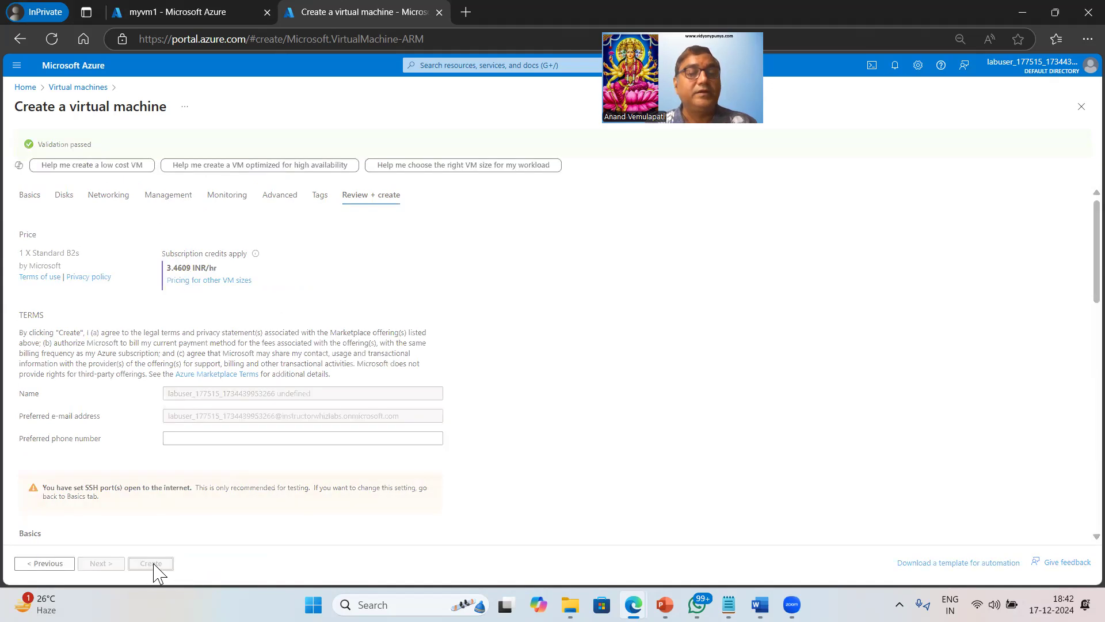
click(198, 9)
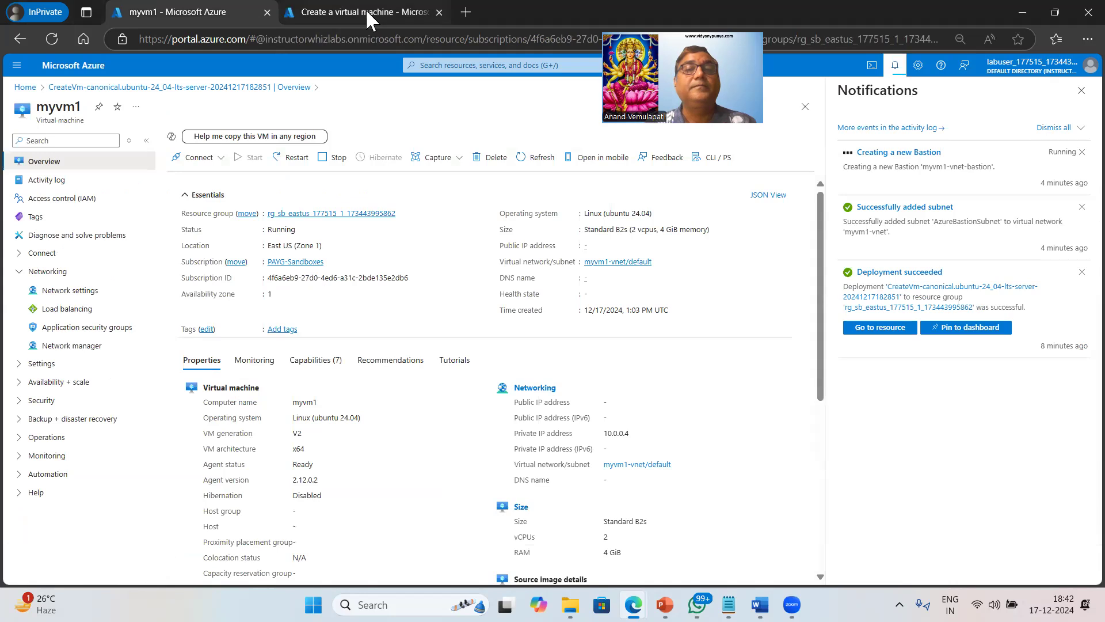
Open myvm1's Connect via Bastion page, noting Provisioning State Updating, then check the myvm2 deployment tab.
click(365, 9)
click(208, 10)
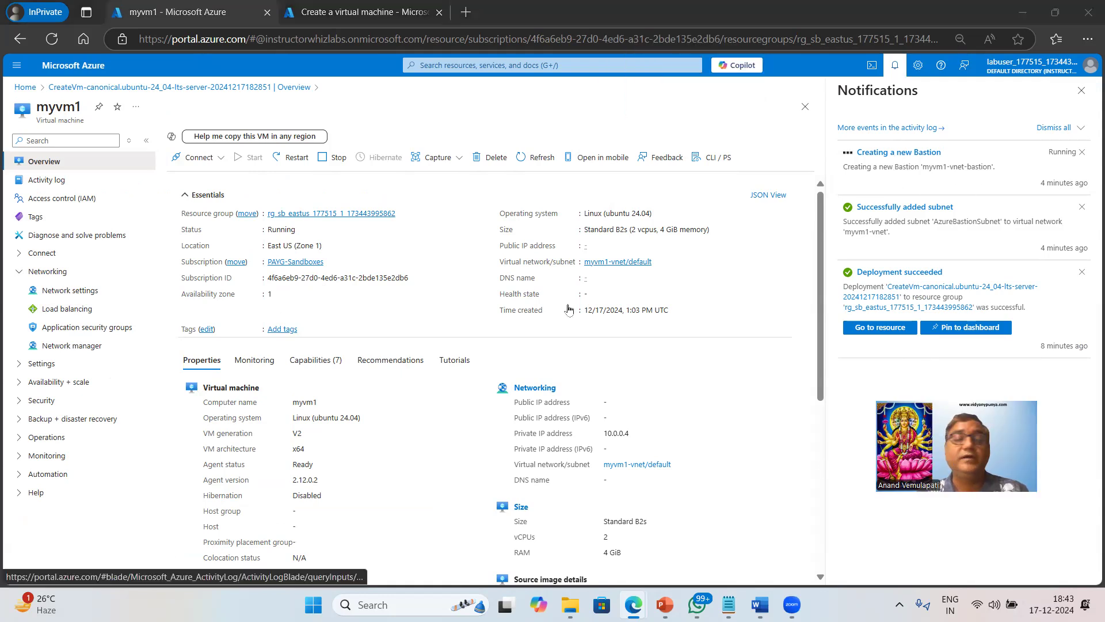
click(212, 158)
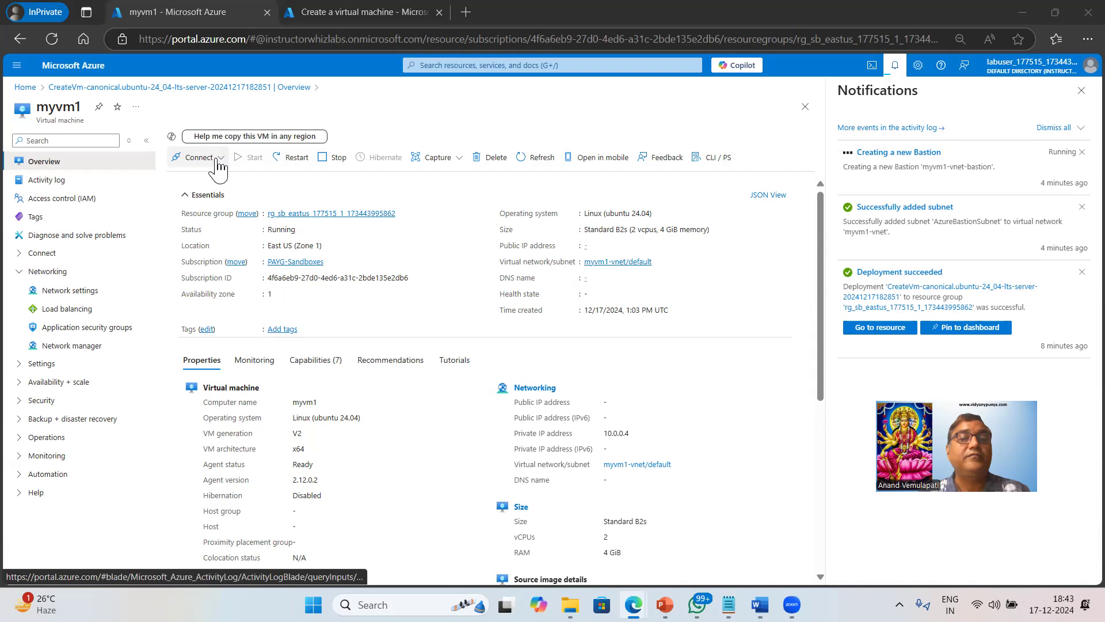
click(212, 197)
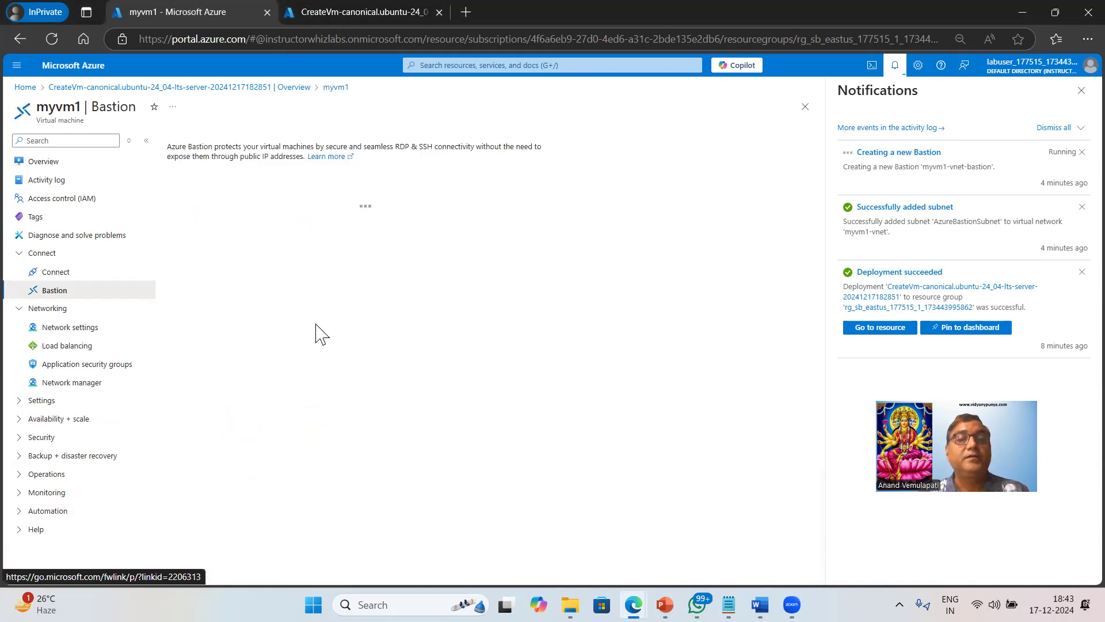
double_click(245, 194)
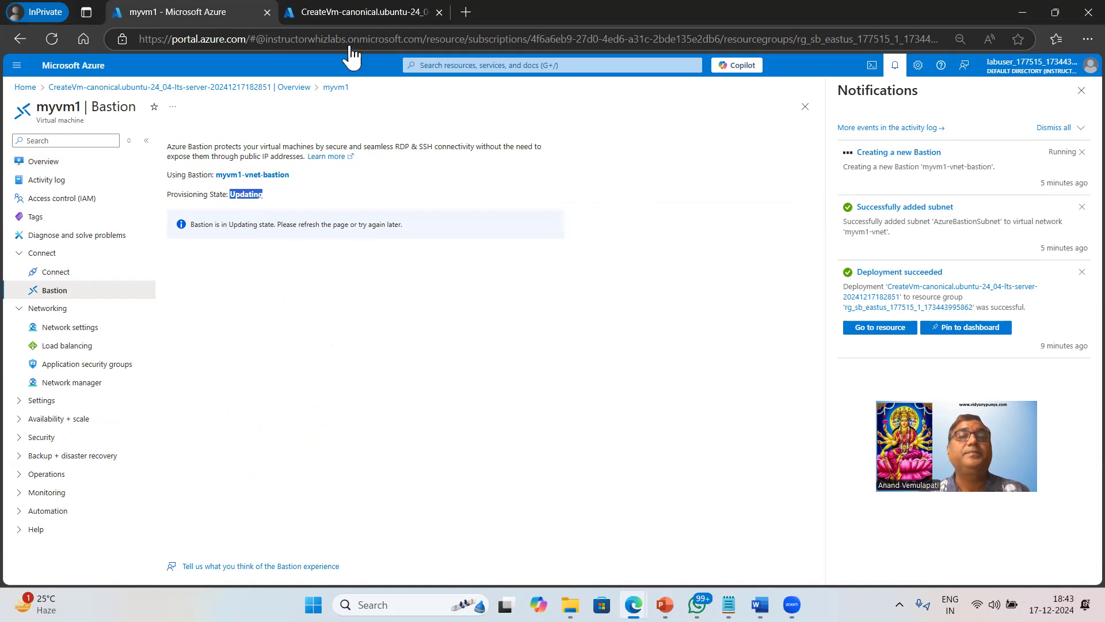
click(354, 13)
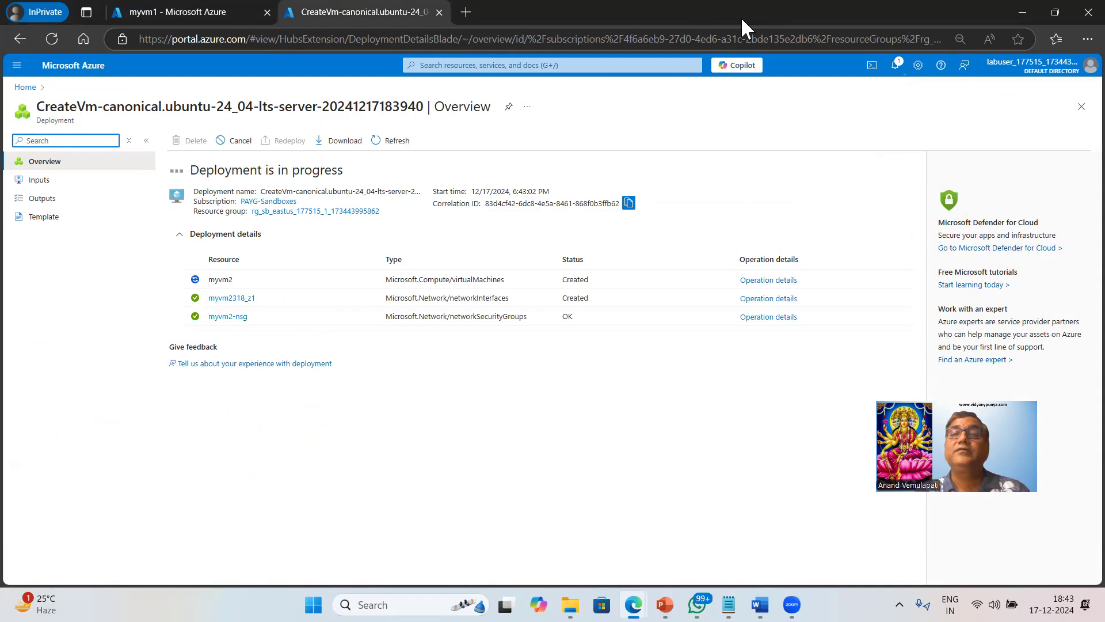
Resize and re-maximize the Edge window, then open notifications showing myvm2's Deployment succeeded.
drag(780, 16, 738, 87)
double_click(739, 90)
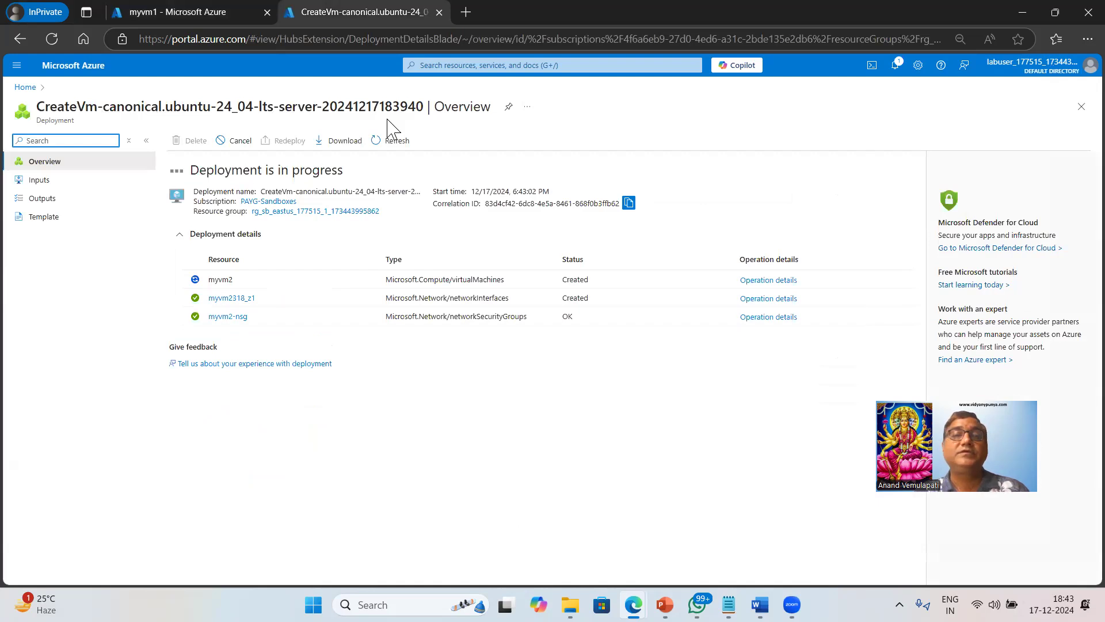
key(super+Down)
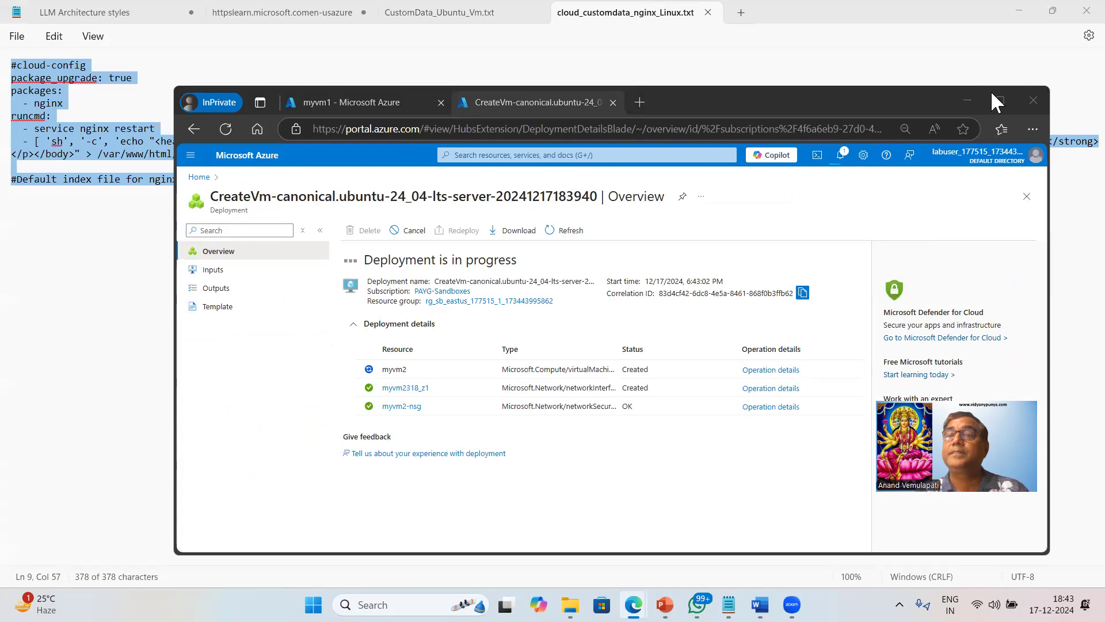
drag(861, 102, 932, 2)
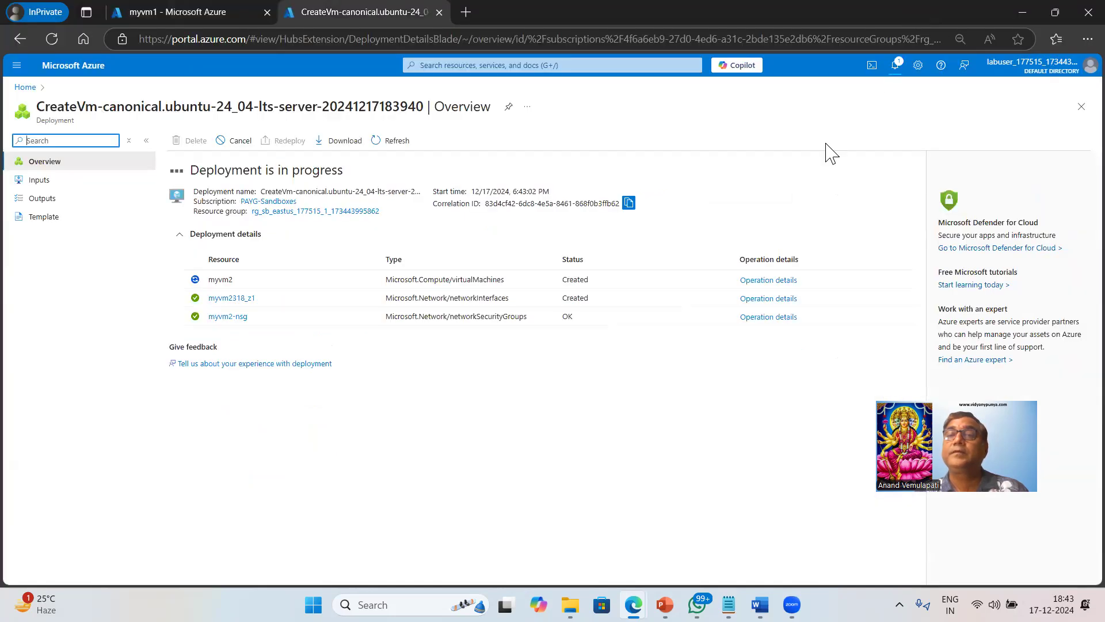
click(895, 66)
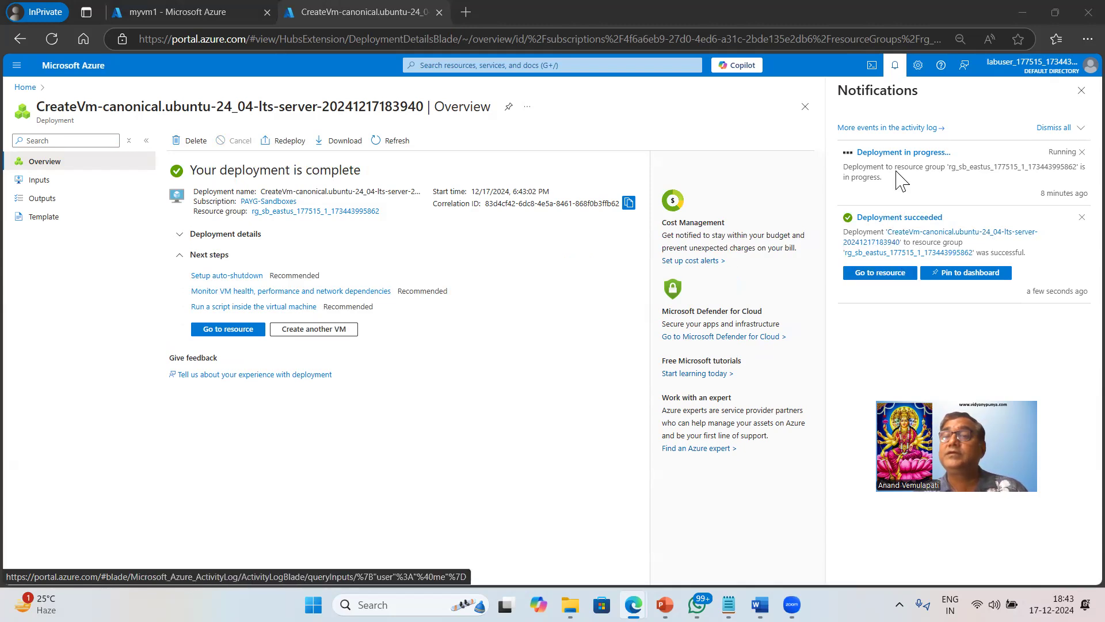
Go to the myvm2 resource, dismiss the service menu tip, and open Connect > Bastion.
click(879, 278)
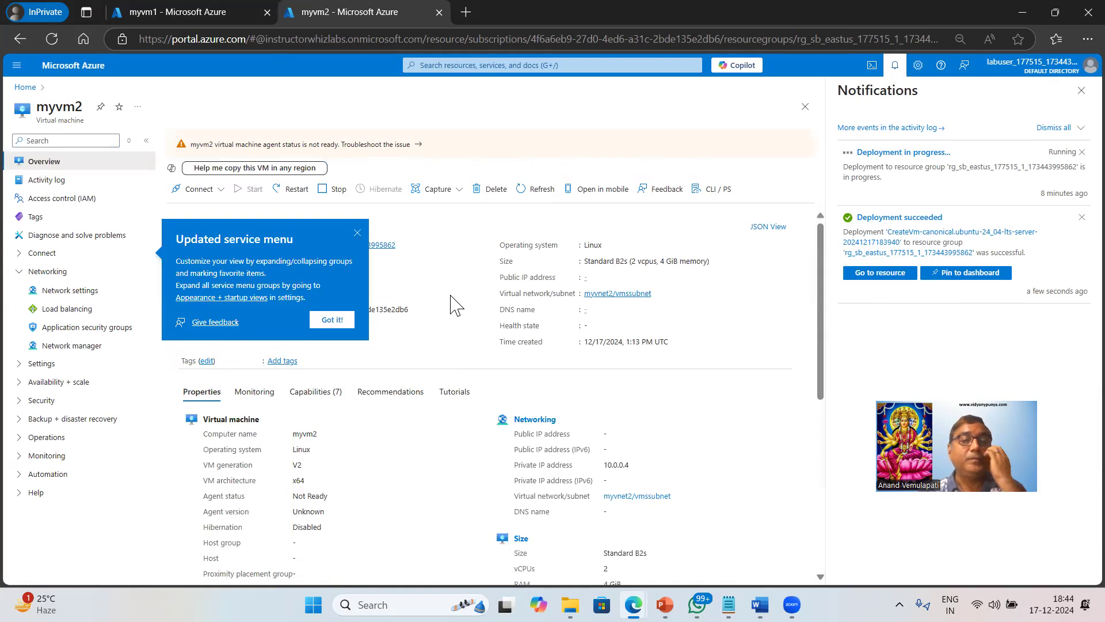
click(358, 233)
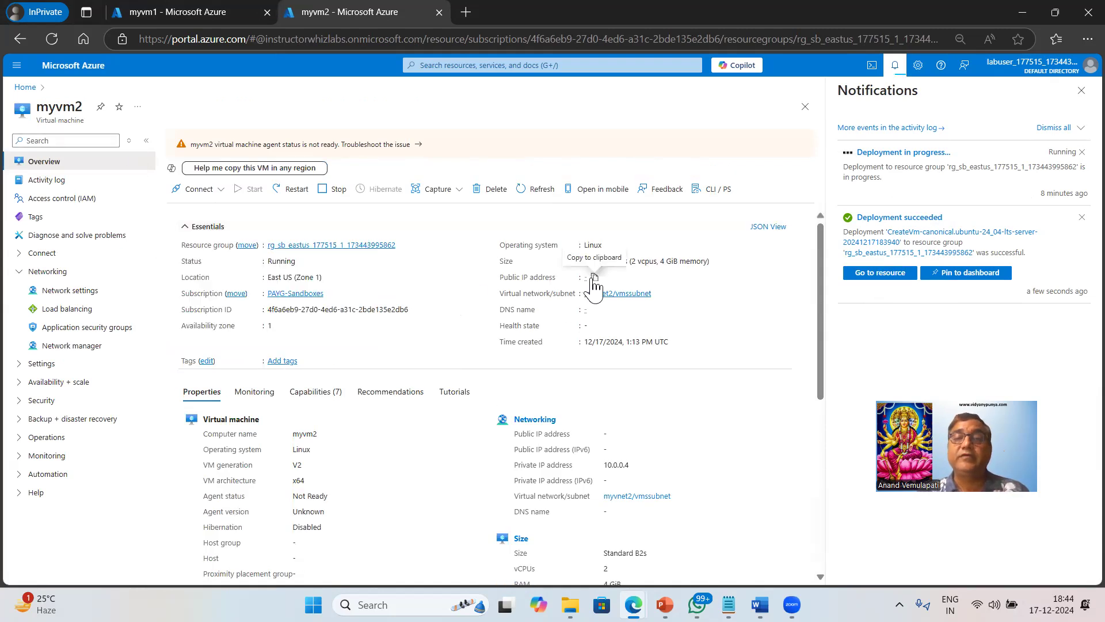
scroll(715, 399, down, 5)
scroll(661, 328, up, 3)
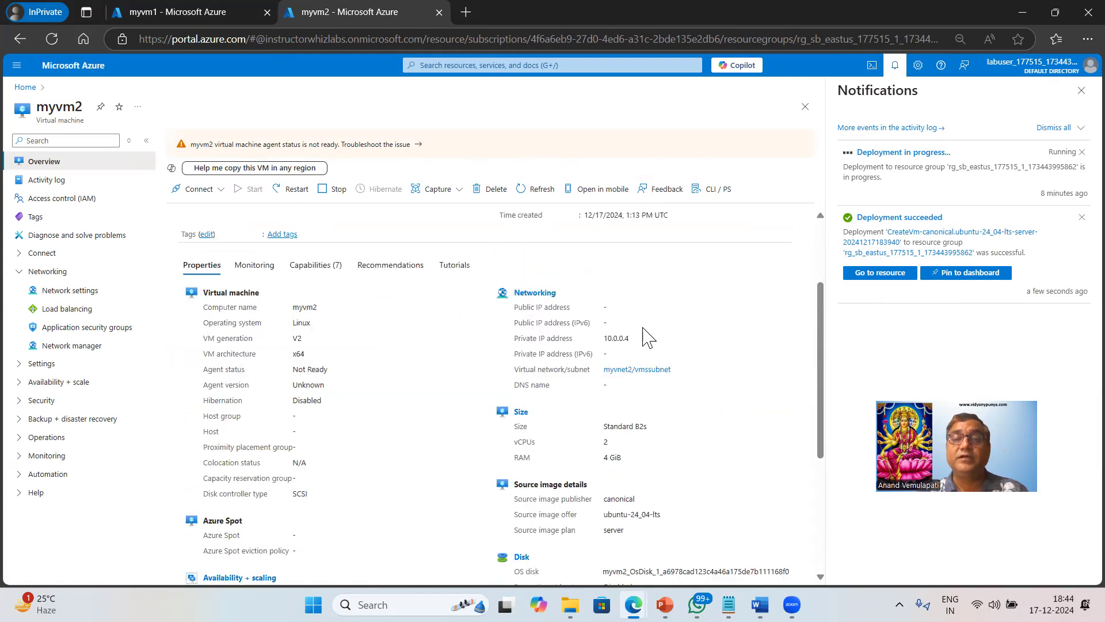
scroll(563, 374, up, 1)
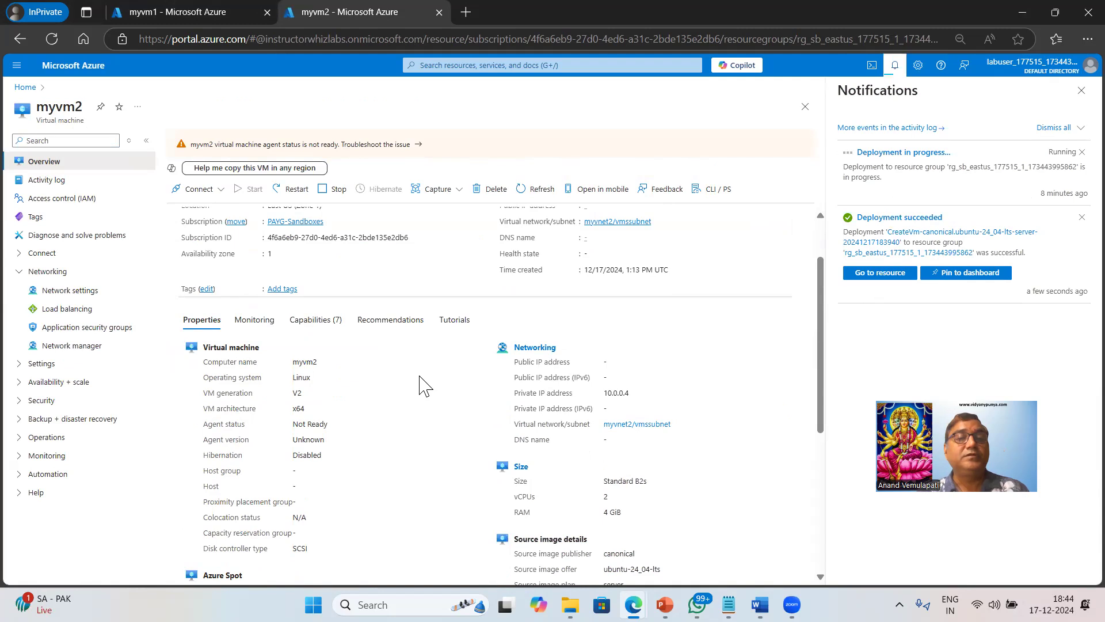
scroll(424, 385, up, 1)
click(23, 253)
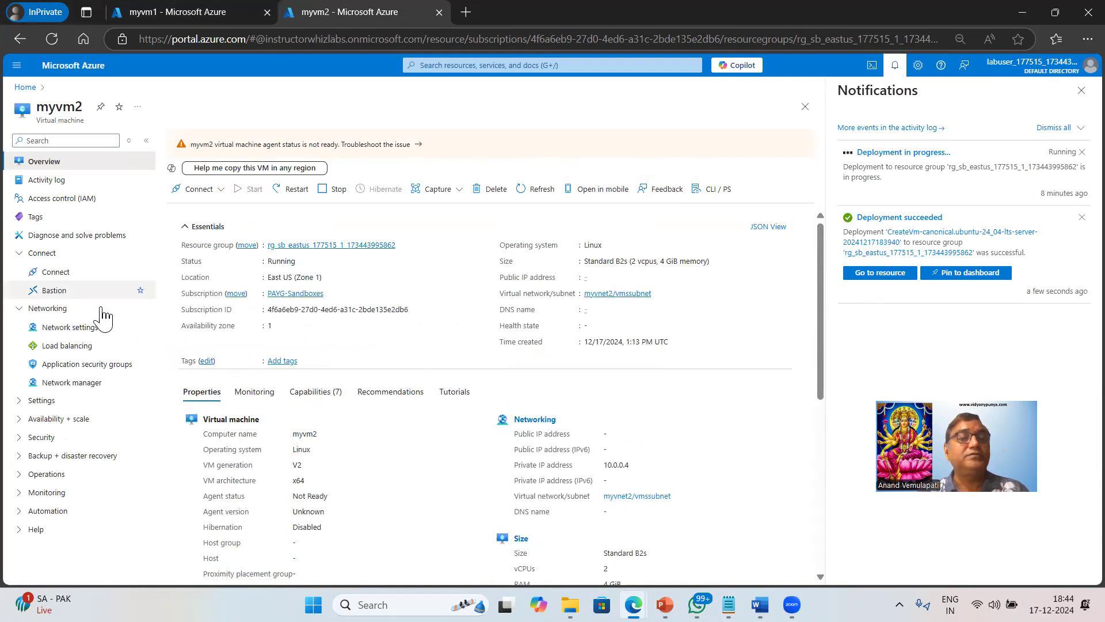
click(222, 193)
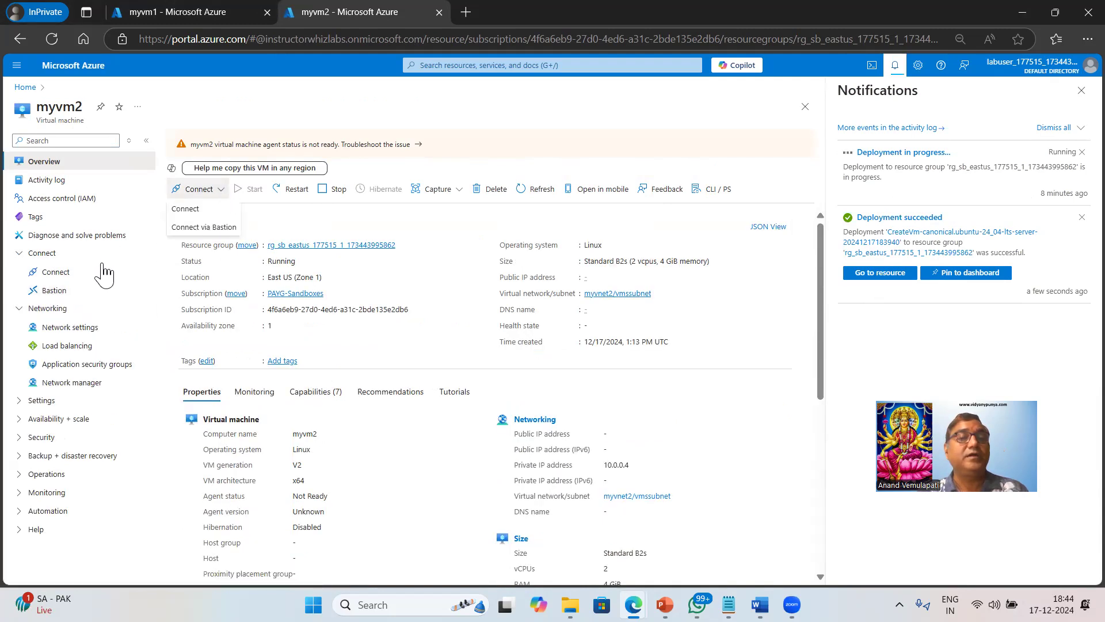
click(55, 291)
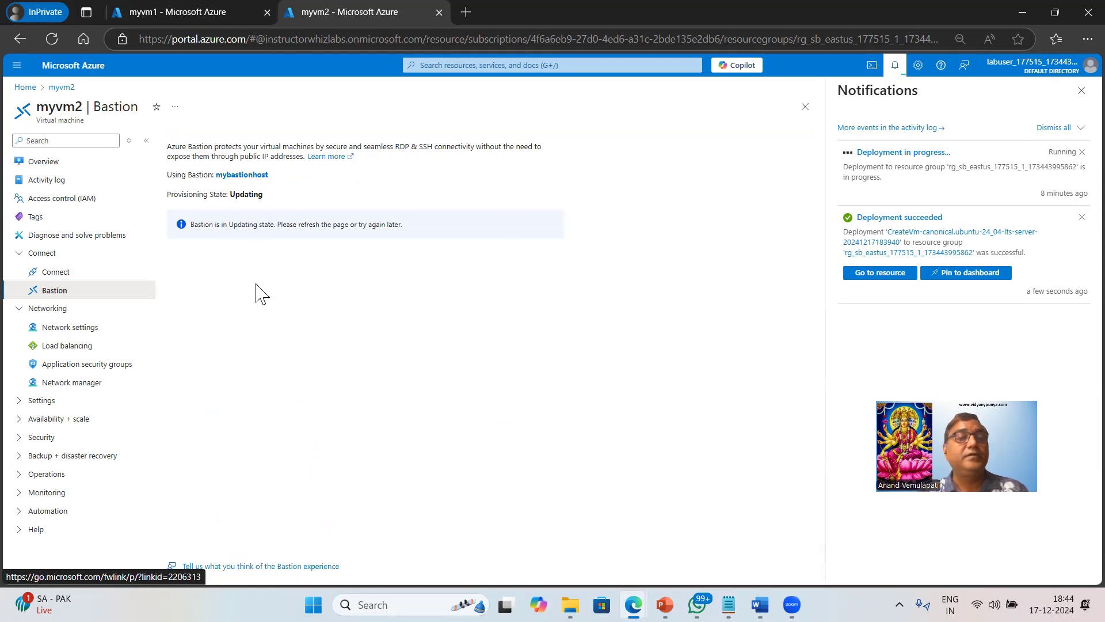
Show myvm2's Overview and check how long myvm1's Bastion creation has been running.
click(210, 14)
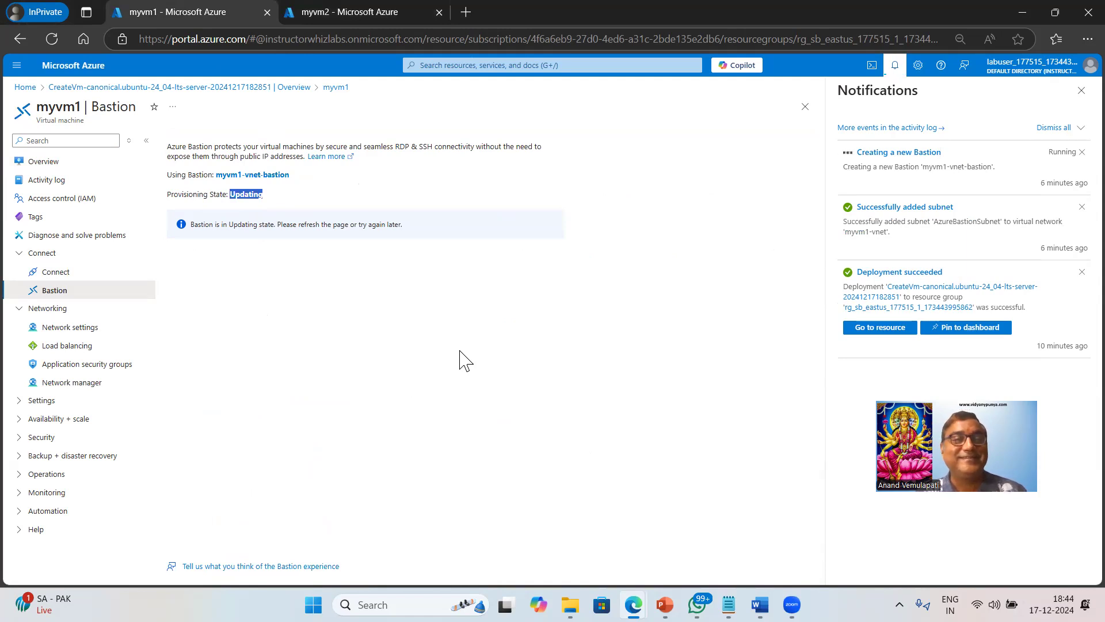
click(332, 8)
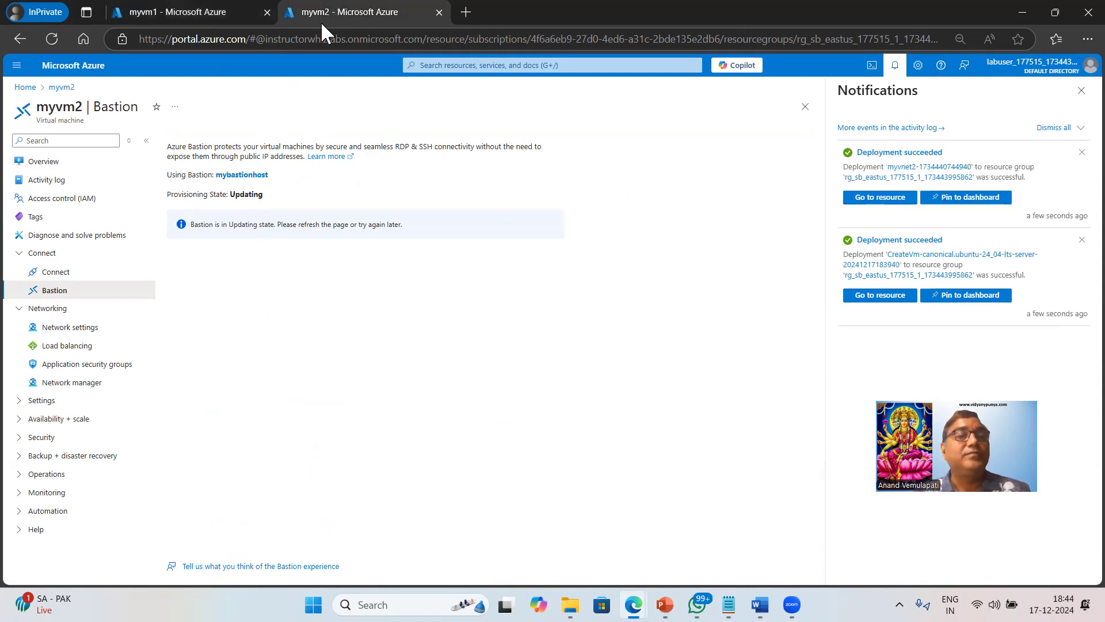
click(43, 163)
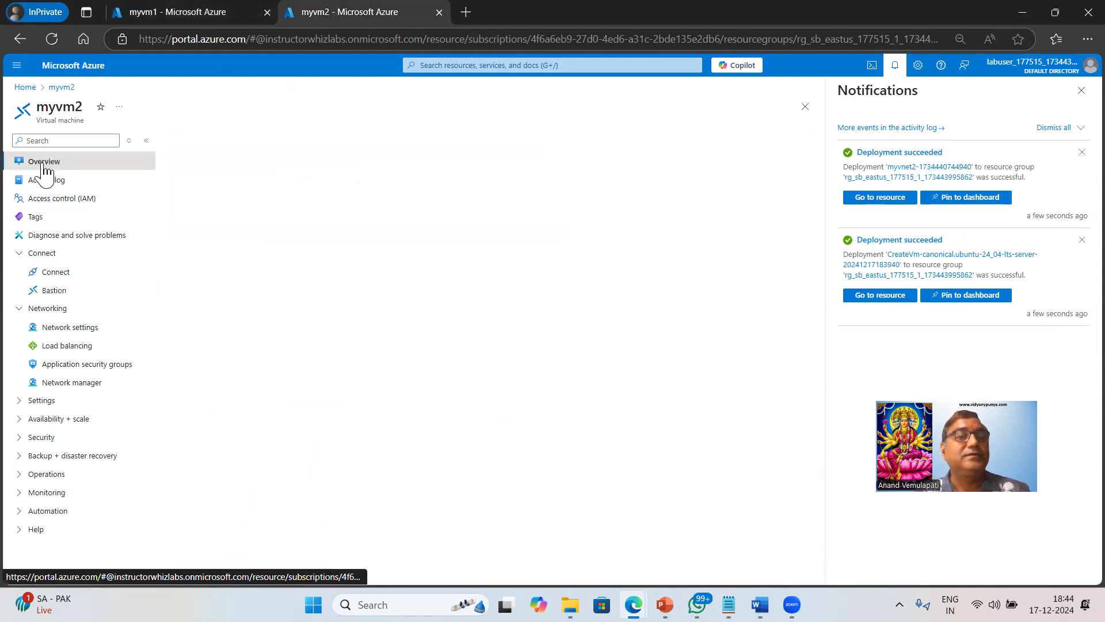
click(197, 11)
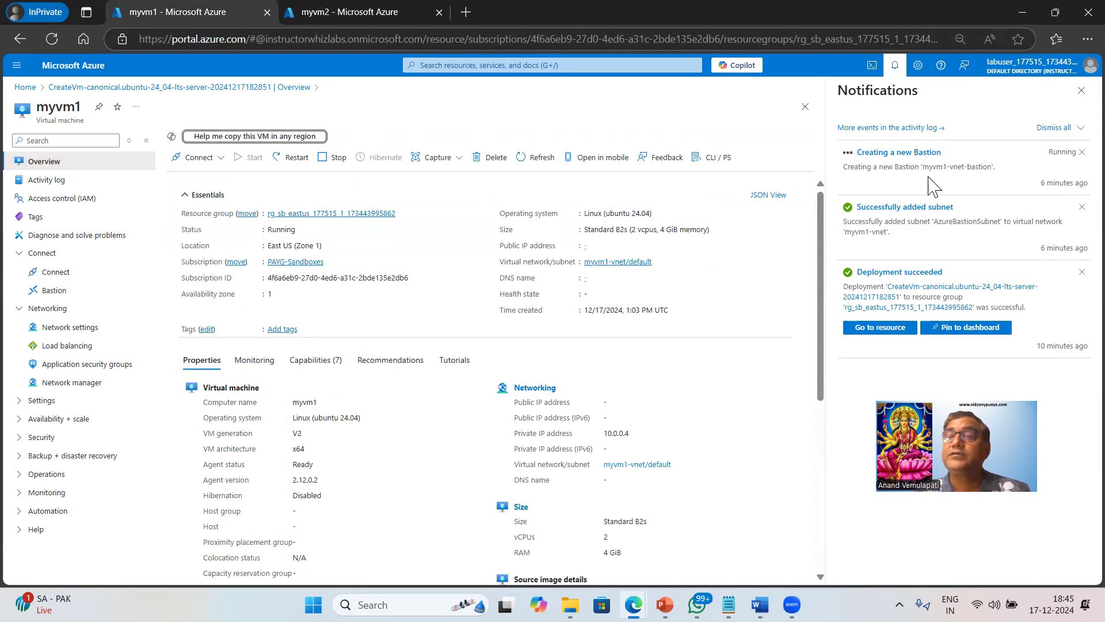
drag(1040, 183, 1083, 183)
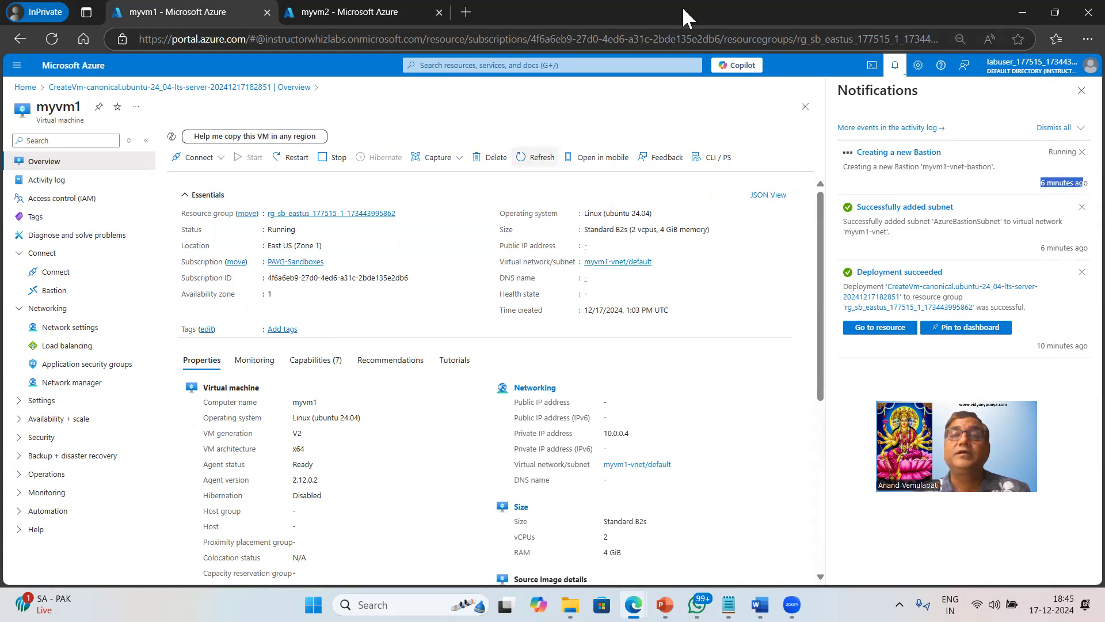
Restore and re-maximize the browser, then return to the myvm2 tab's Overview.
double_click(682, 6)
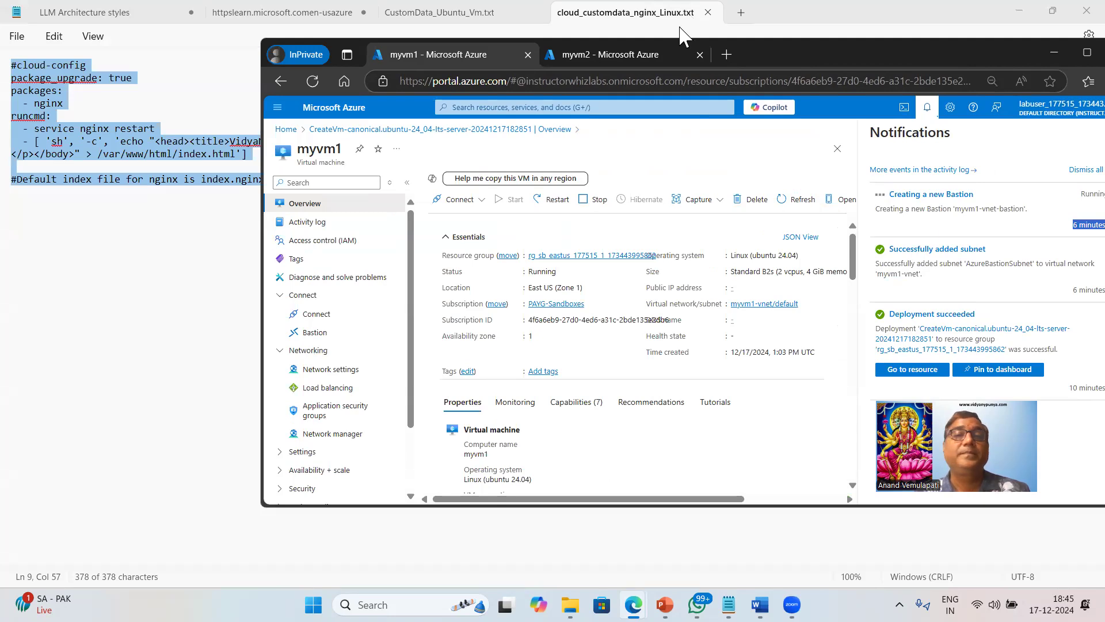
key(super+Up)
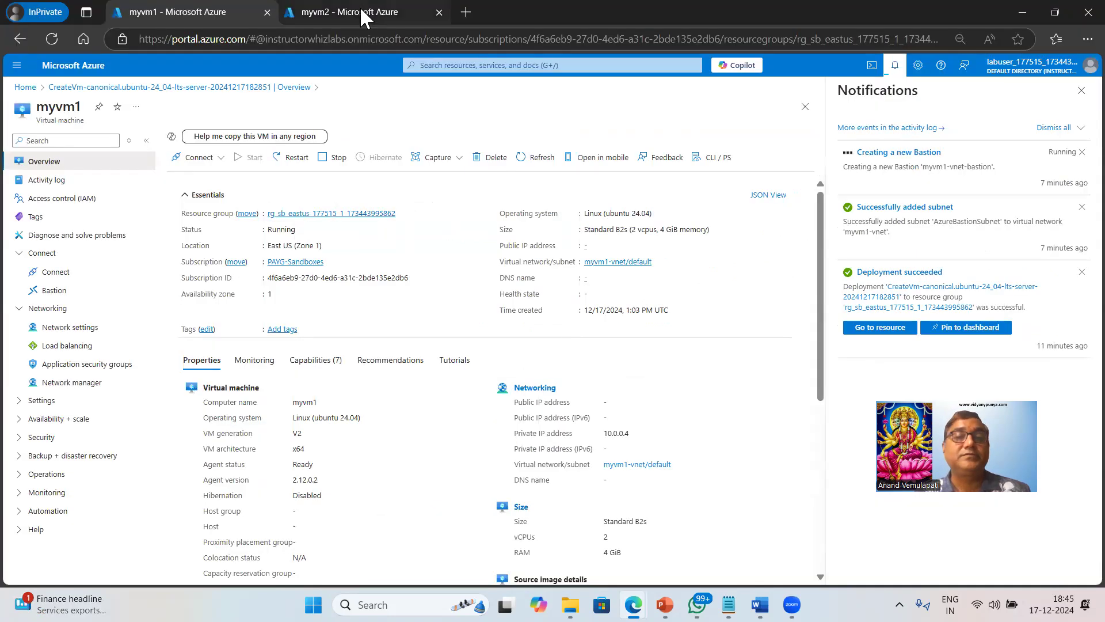
mouse_move(363, 18)
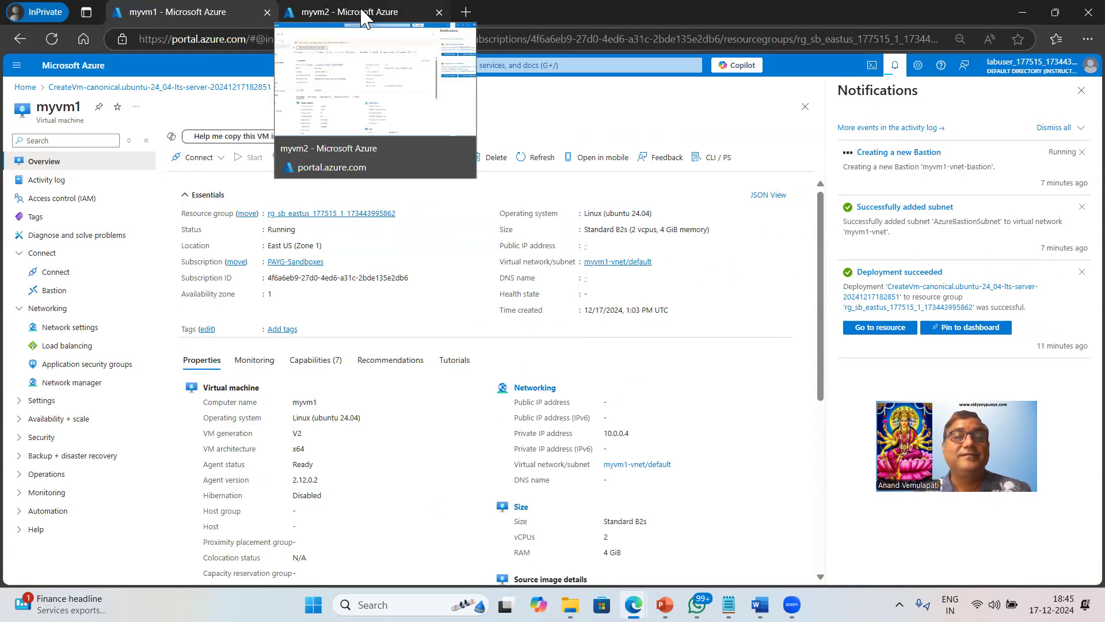
click(362, 18)
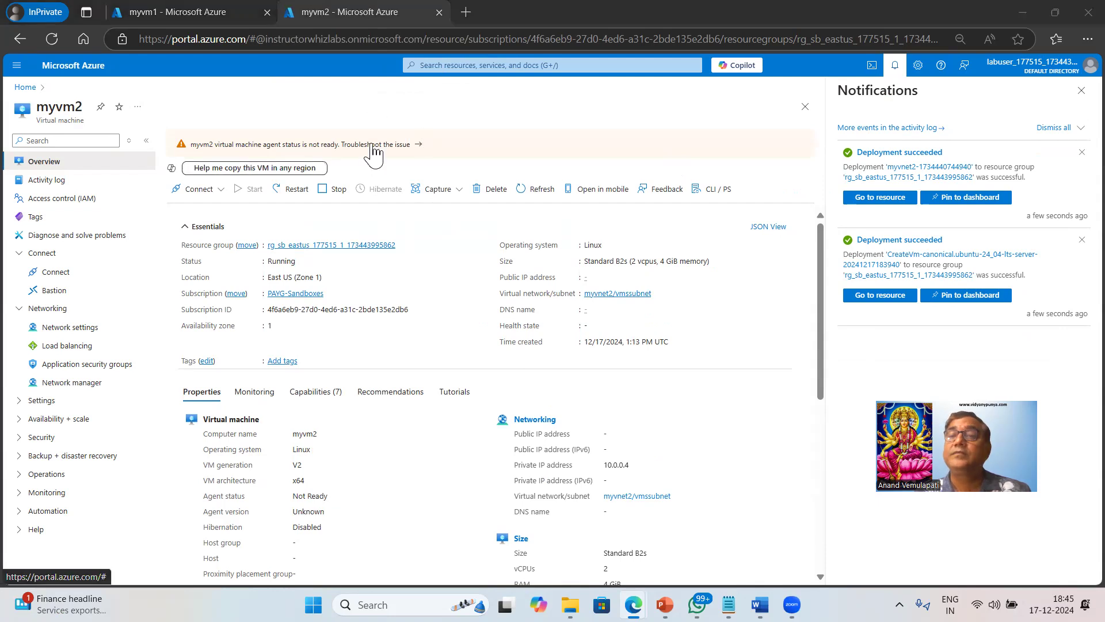
Refresh myvm2's agent-status details and bring up its Connect via Bastion form.
click(372, 144)
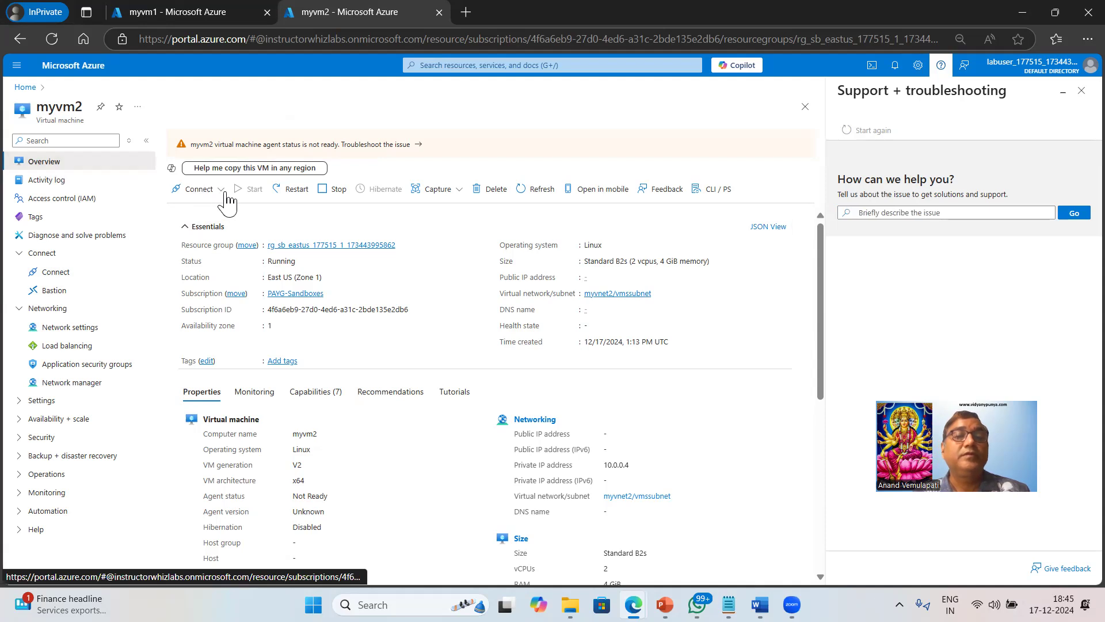
click(544, 189)
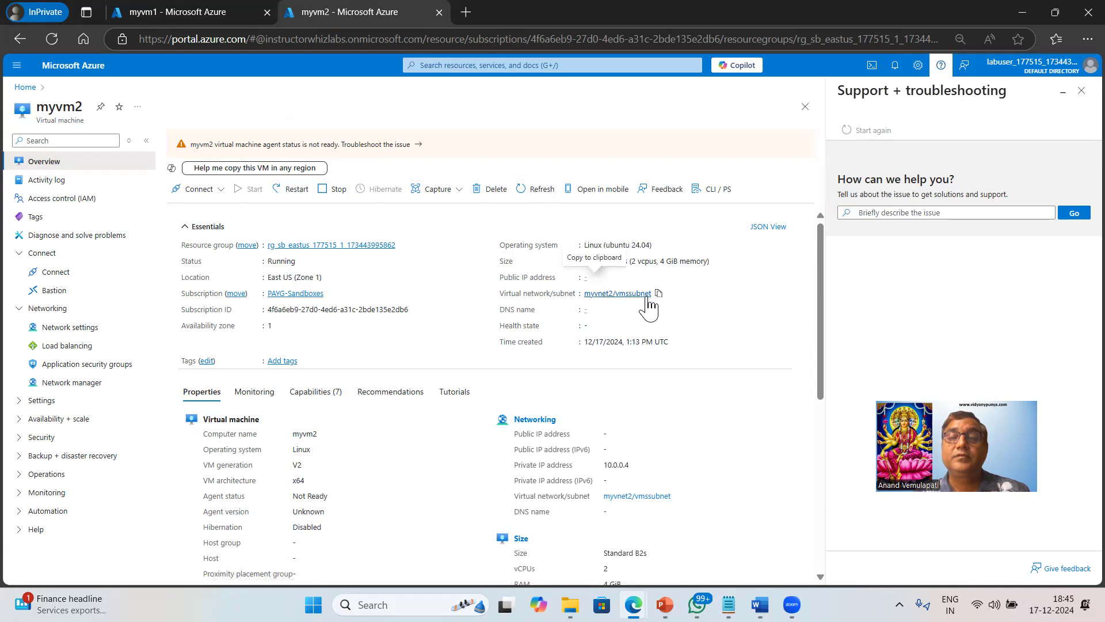
click(220, 190)
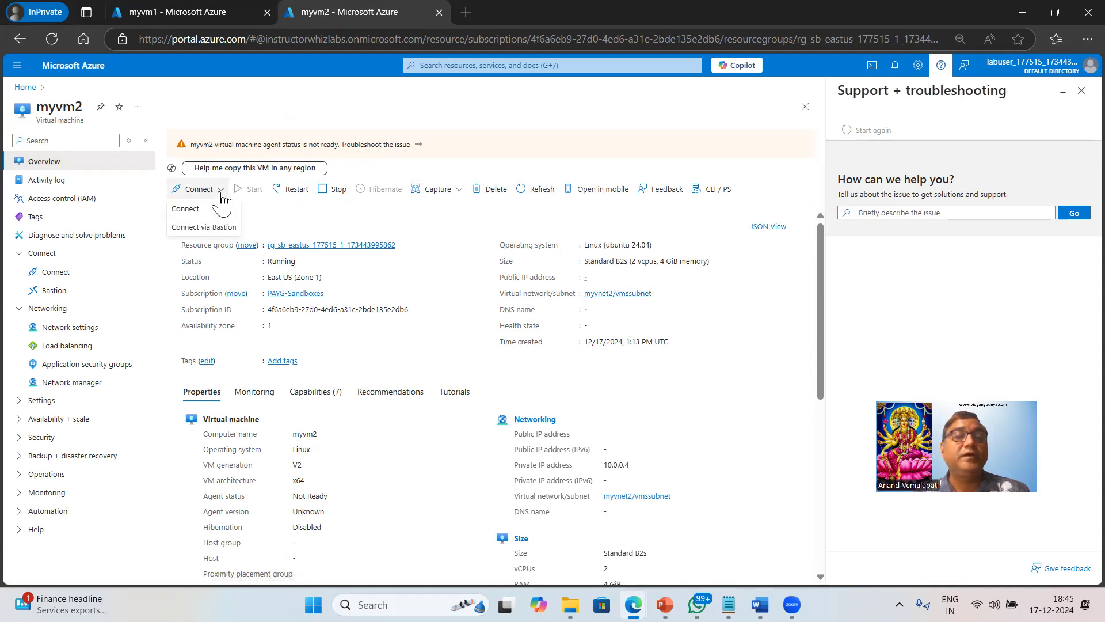
click(203, 228)
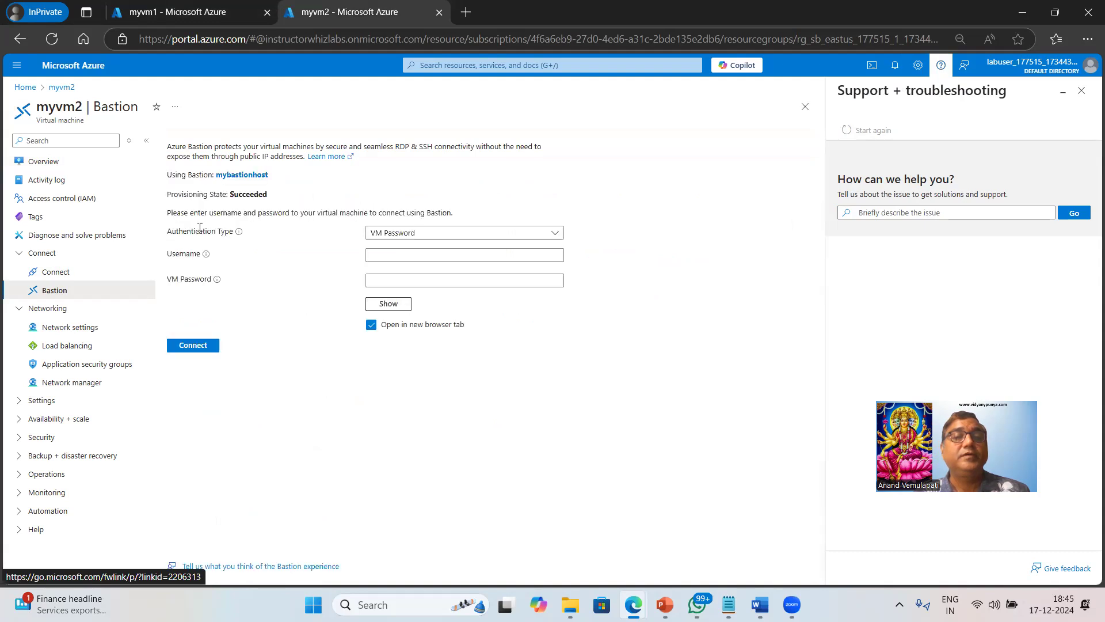
Connect to myvm2 over Bastion as azureuser with the VM password, opening a new tab.
click(410, 255)
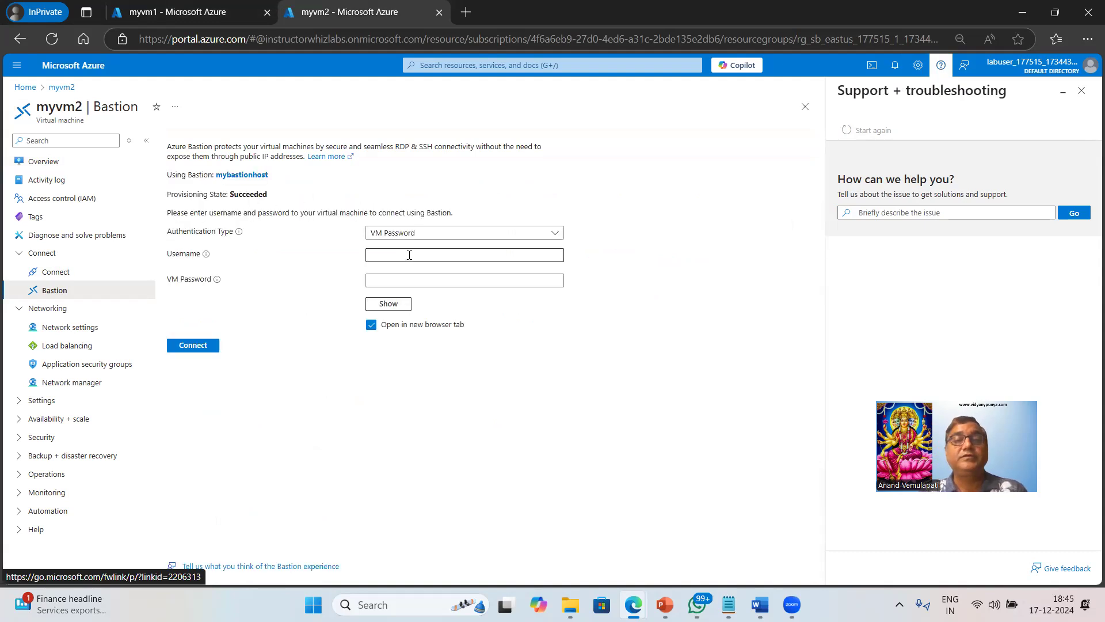
click(409, 255)
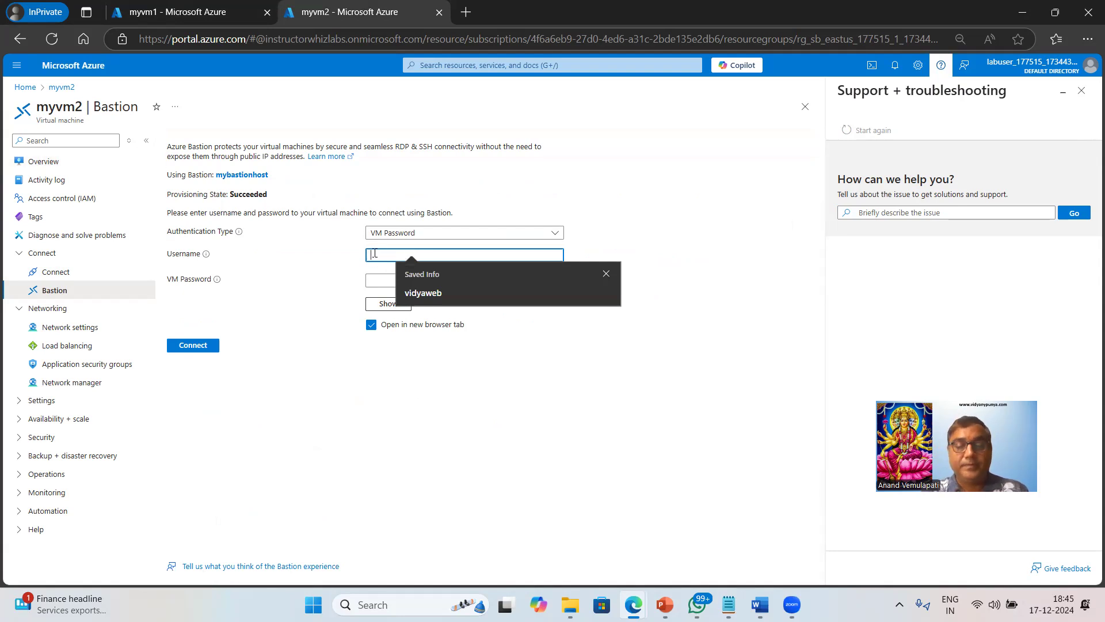
text(azureuser)
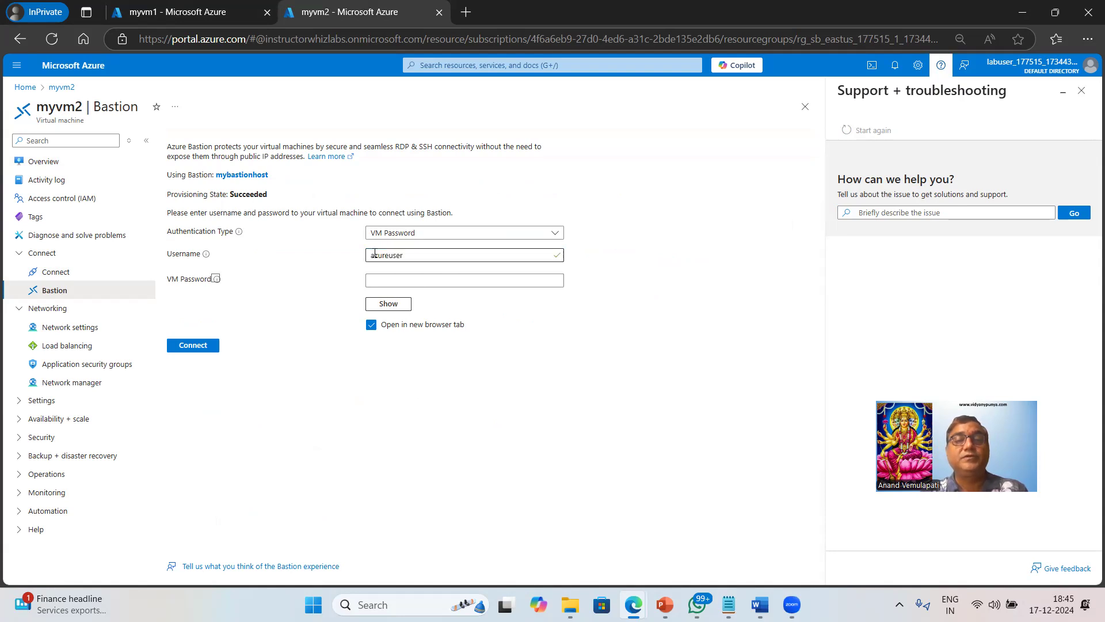
key(Tab)
text(***)
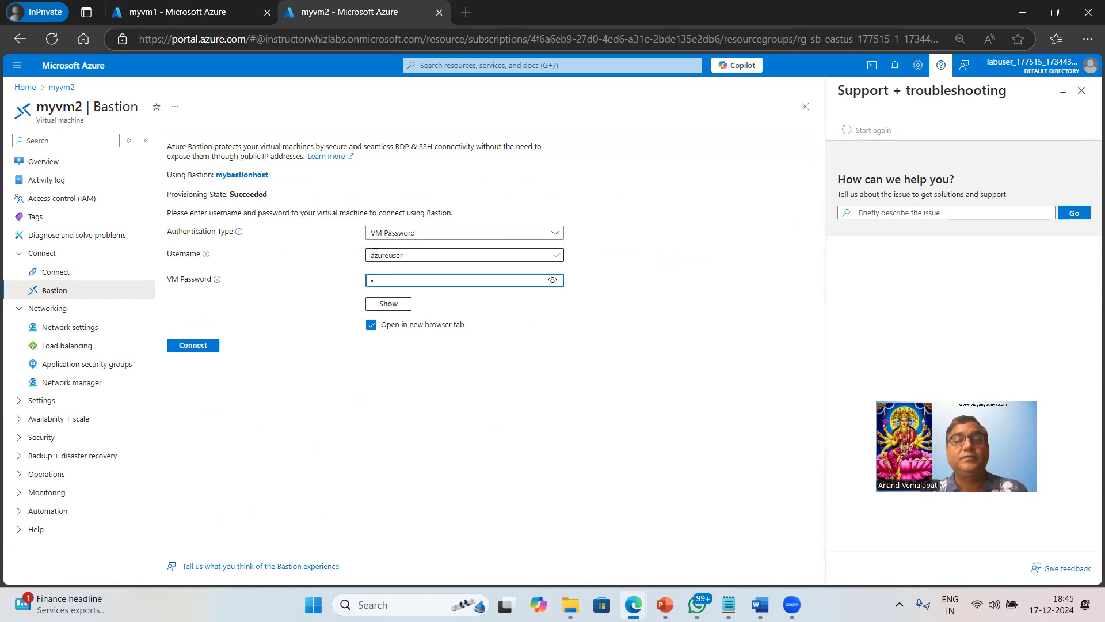
text(**********)
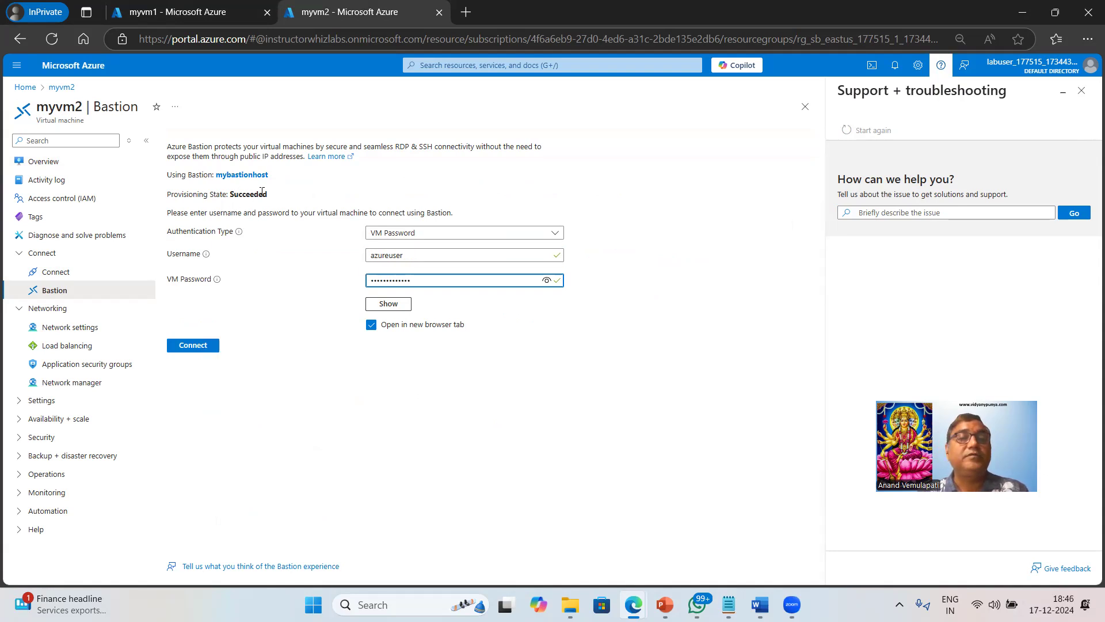
drag(231, 194, 262, 194)
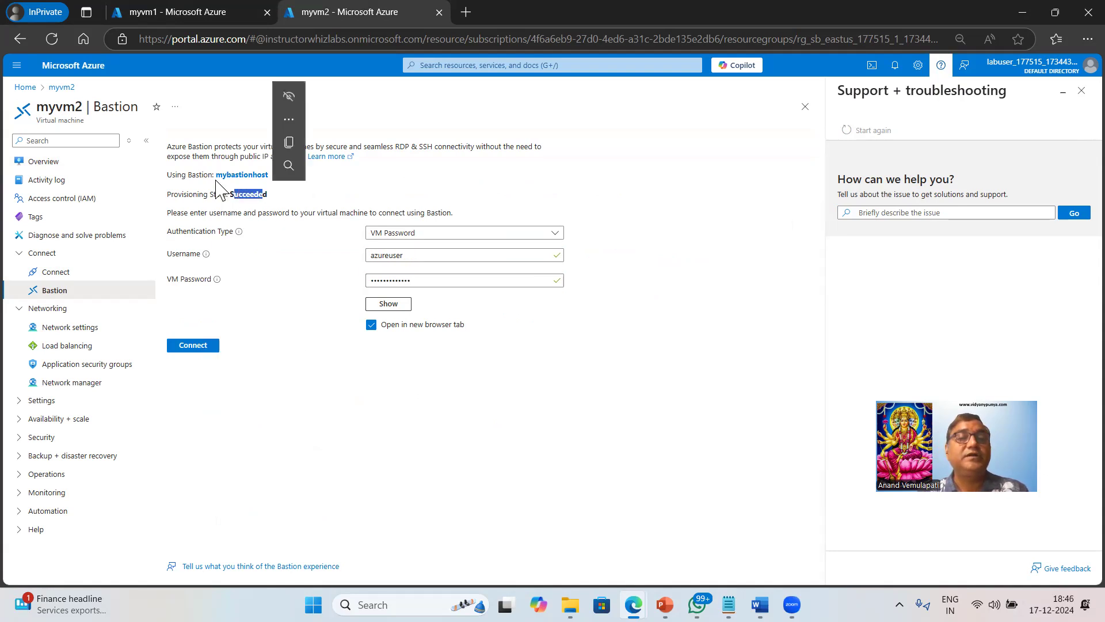
click(195, 350)
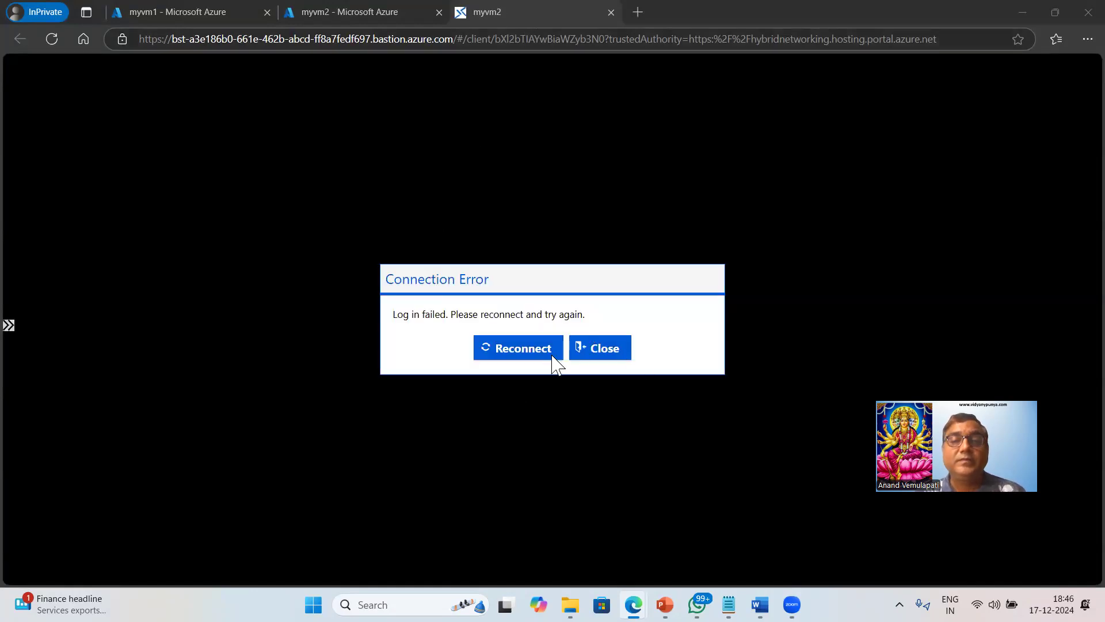
Reconnect the failed myvm2 Bastion session twice, allowing clipboard access in between.
click(530, 352)
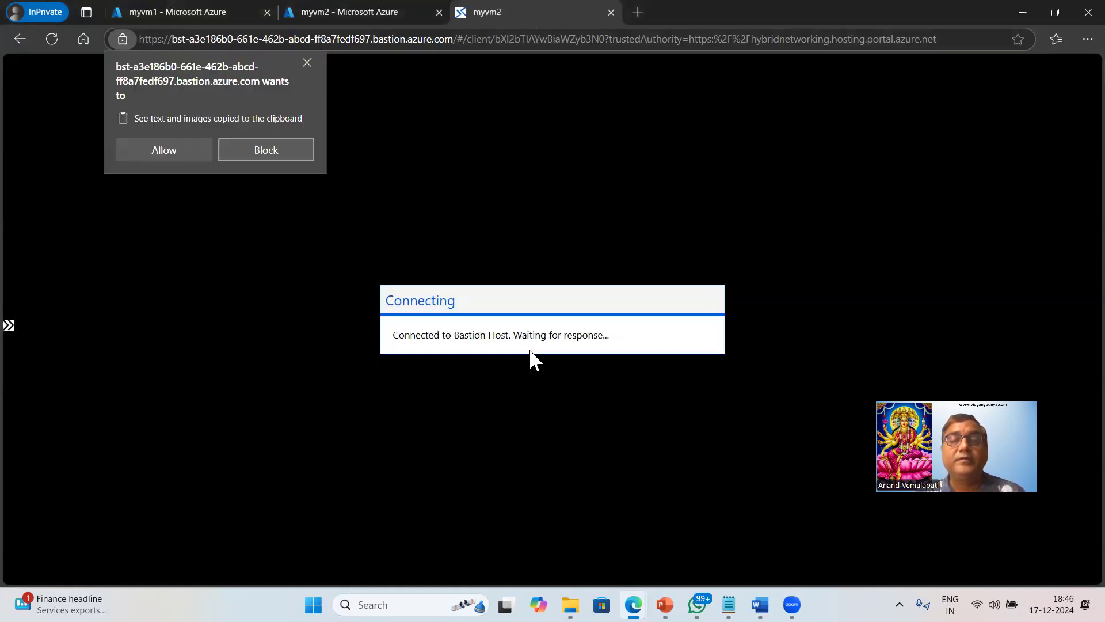
click(165, 150)
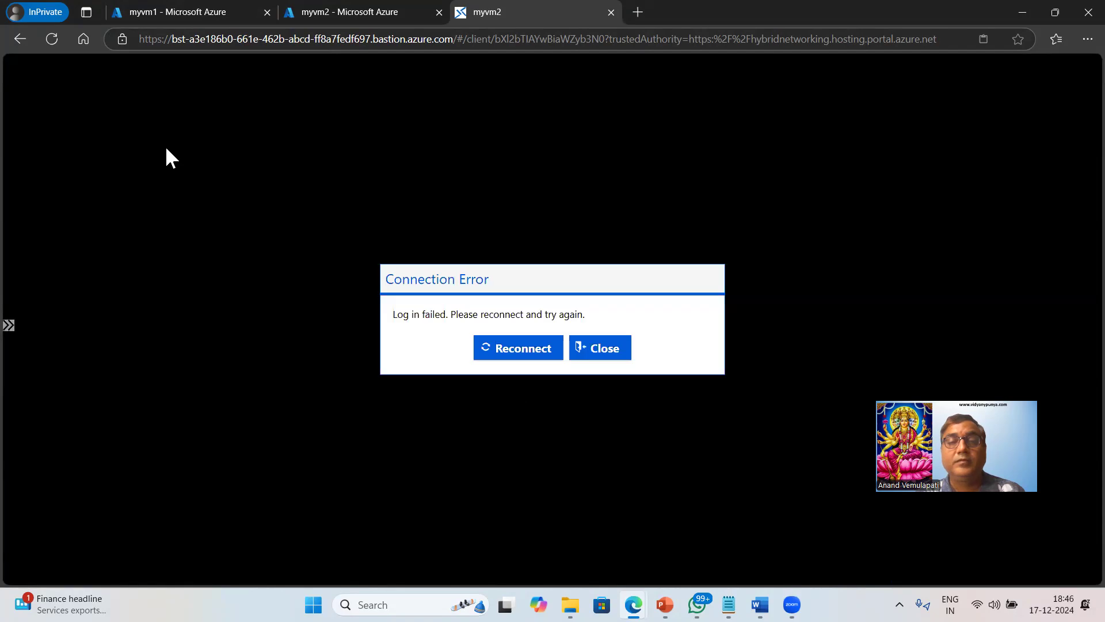
click(519, 349)
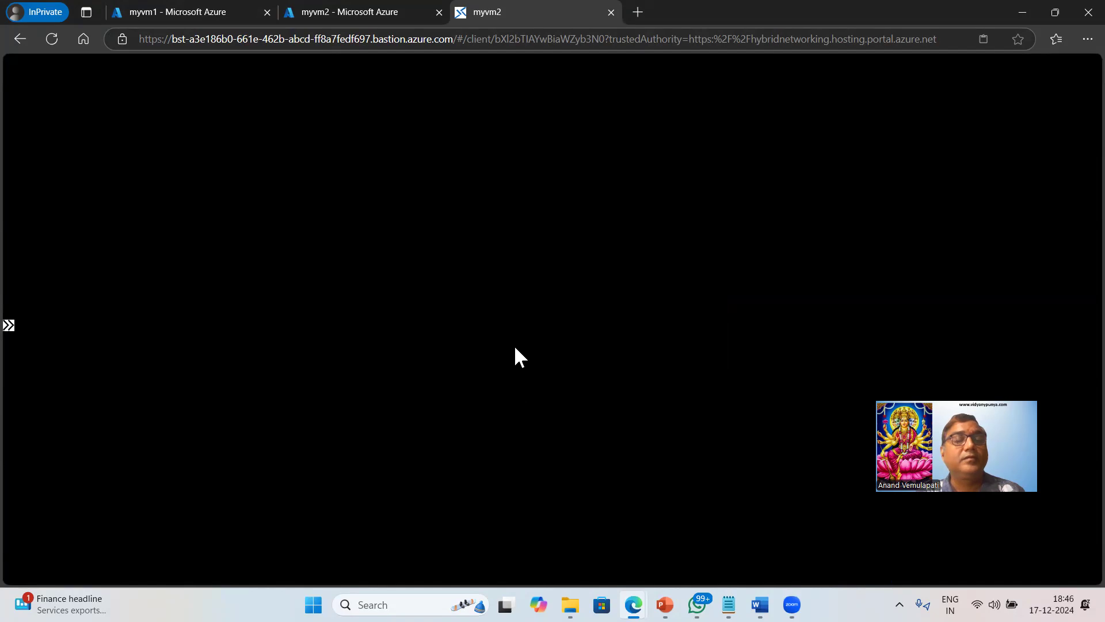
Reopen myvm2's Bastion page, re-enter the VM password and connect, closing the failed session.
click(604, 348)
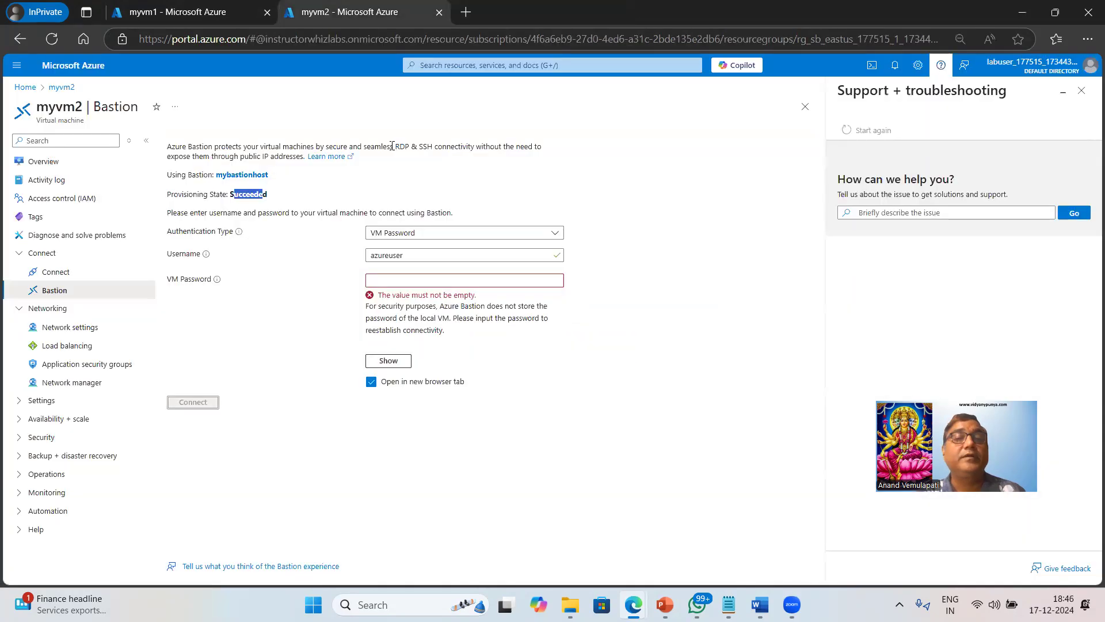
click(39, 163)
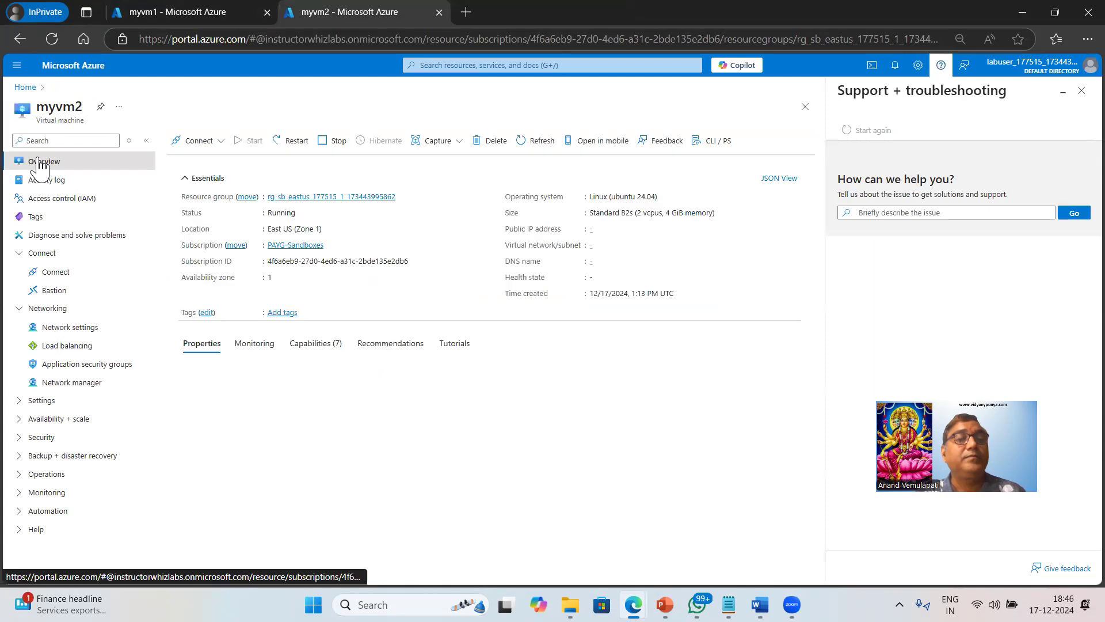
click(218, 157)
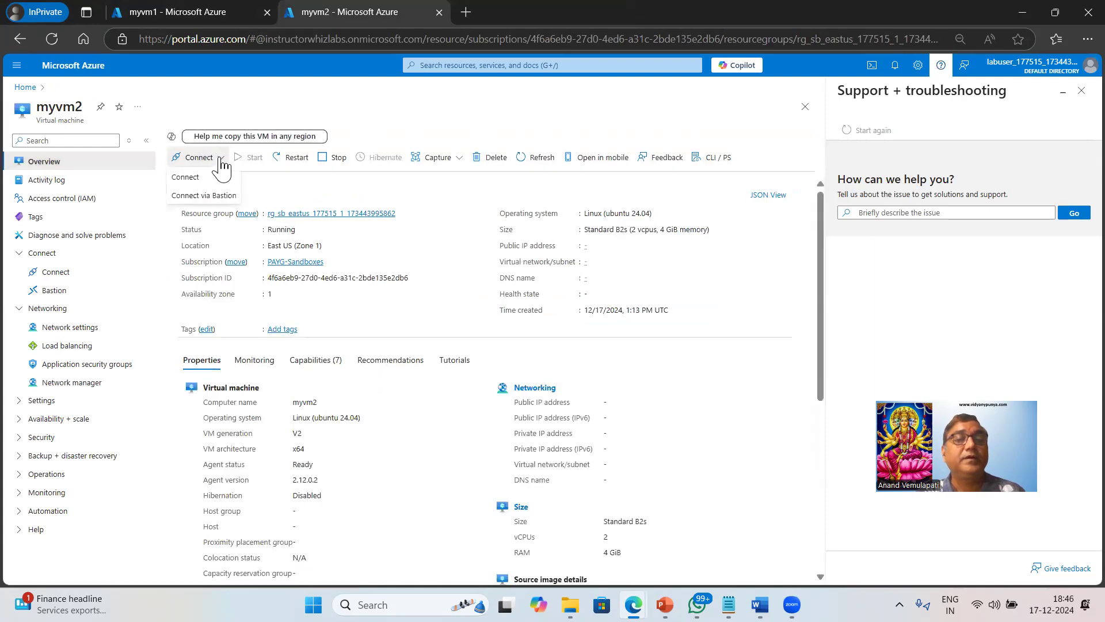
click(208, 197)
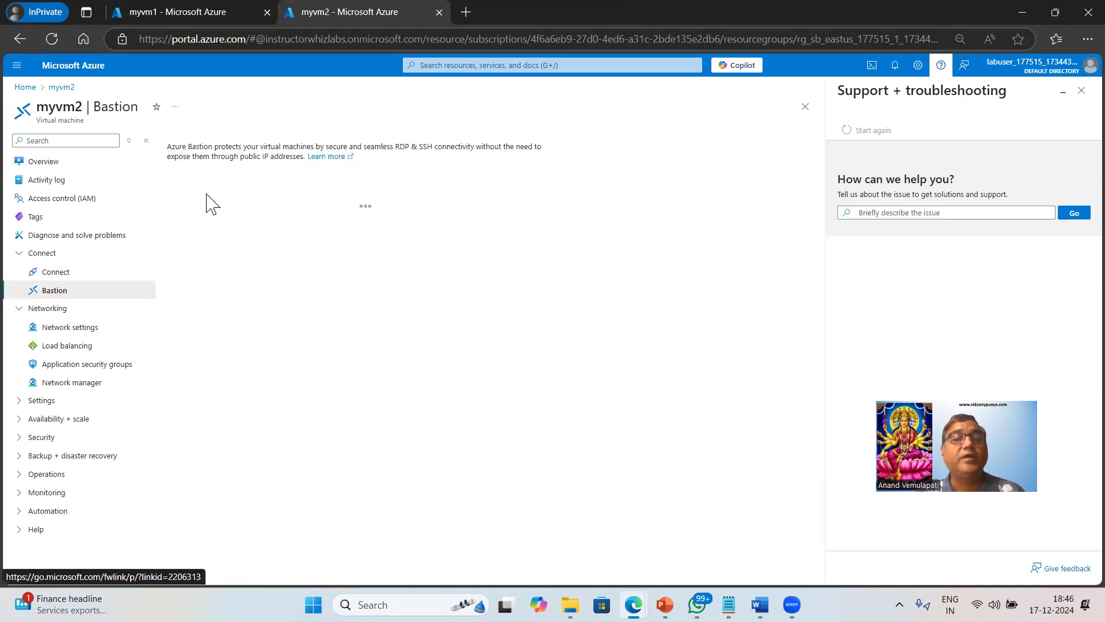
click(423, 274)
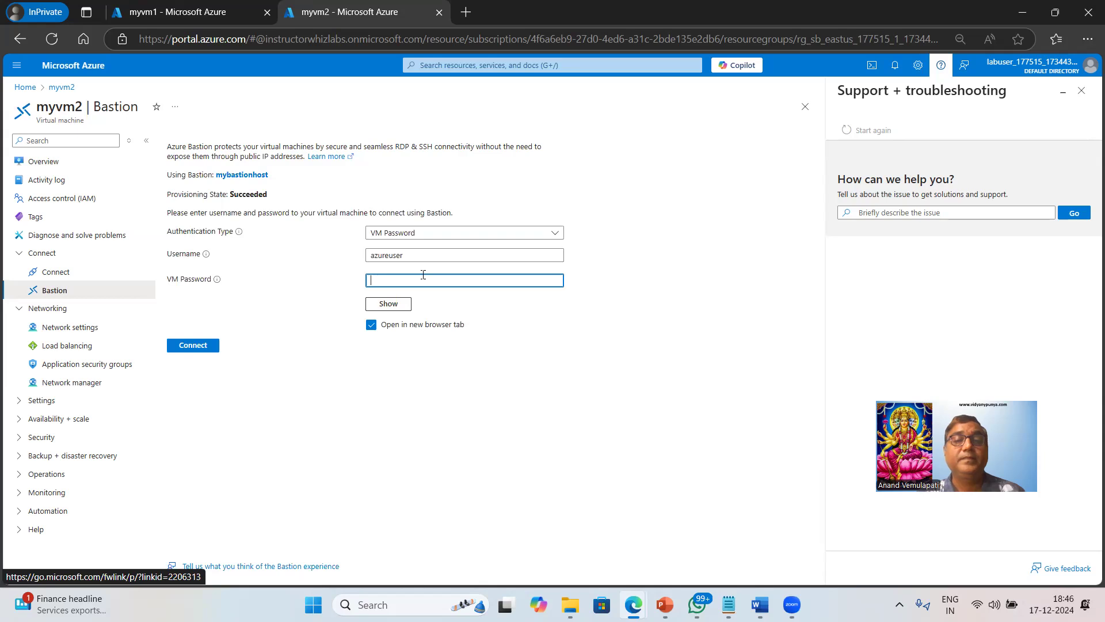
text(•••••••••••••)
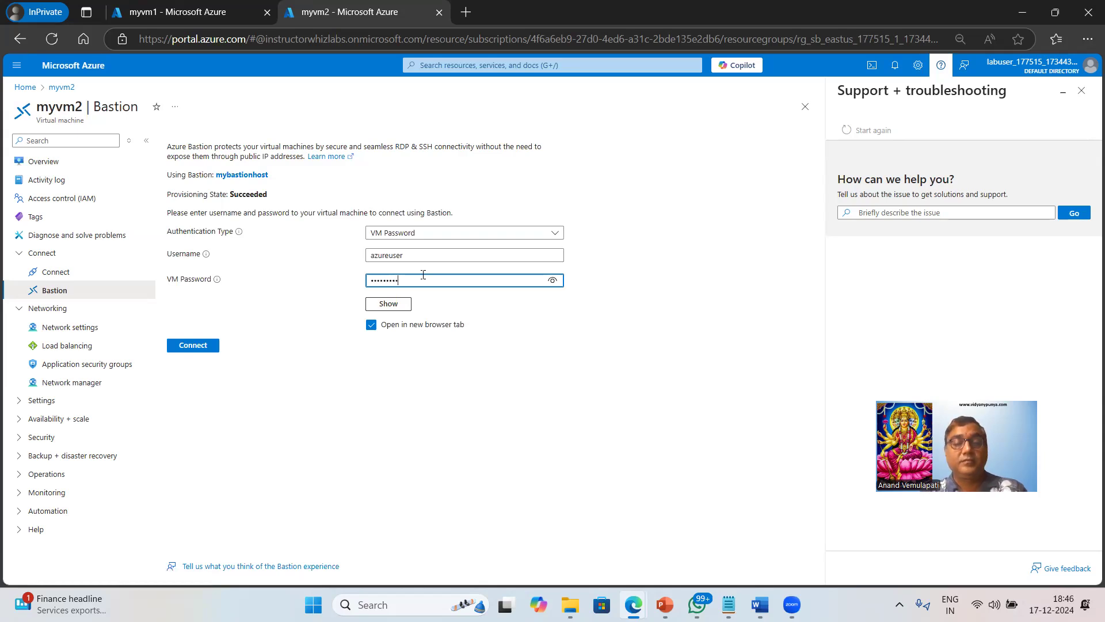
click(182, 345)
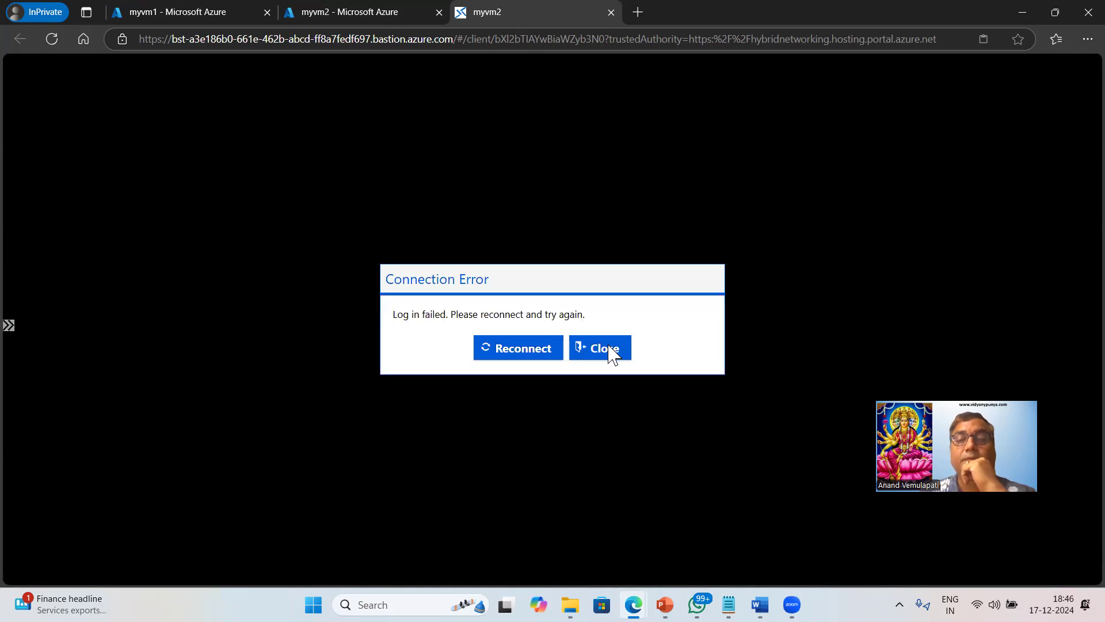
click(609, 348)
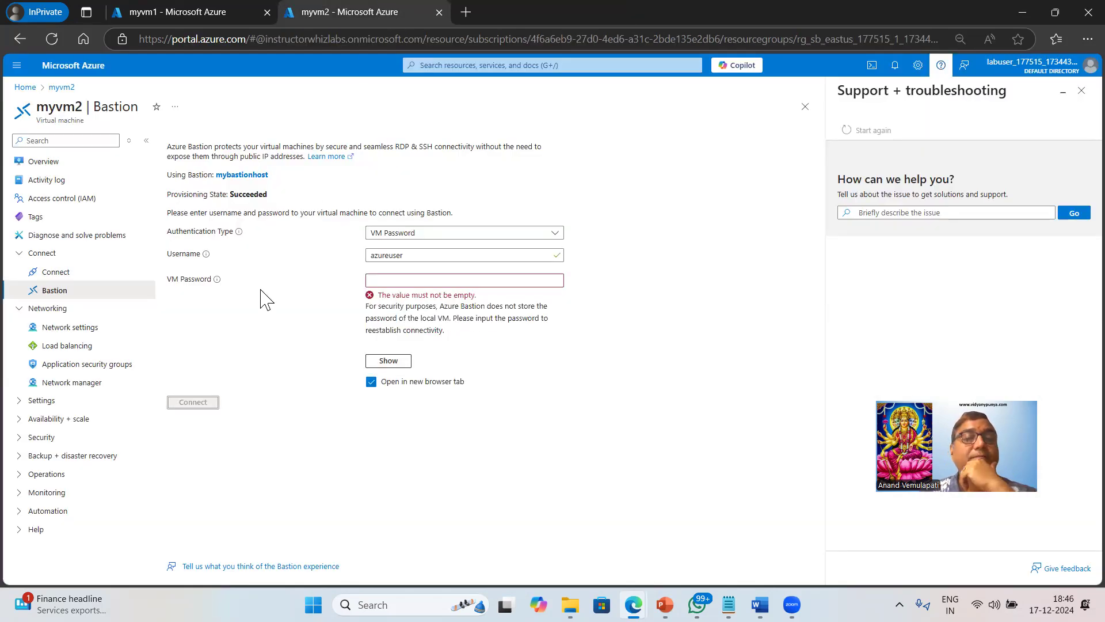
Return to myvm2's Bastion page, retype the VM password correctly, and connect.
click(44, 163)
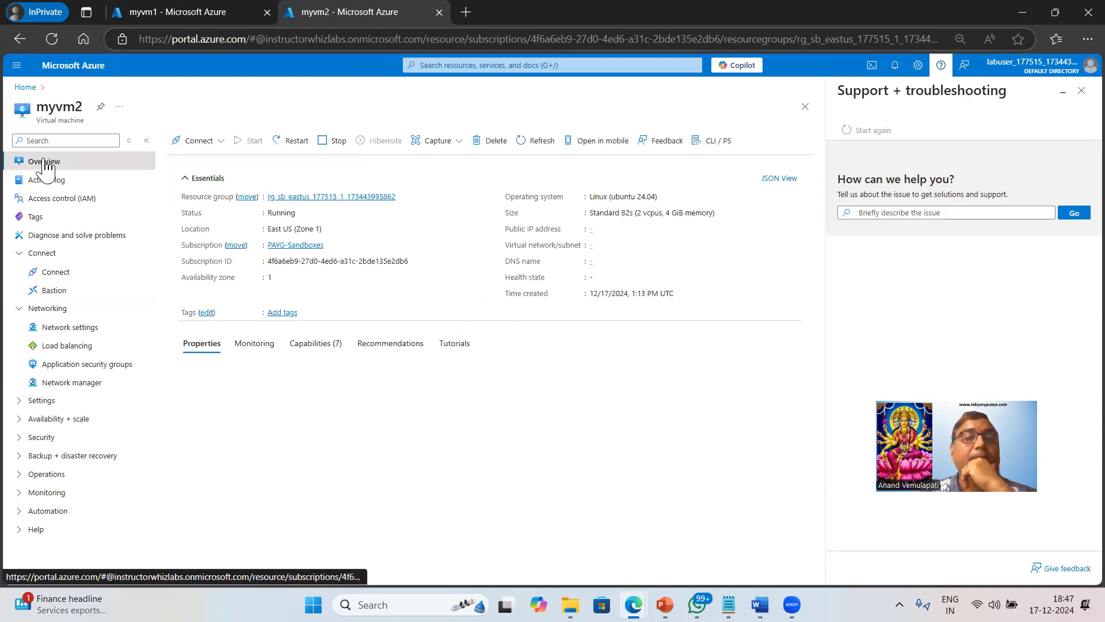
double_click(280, 229)
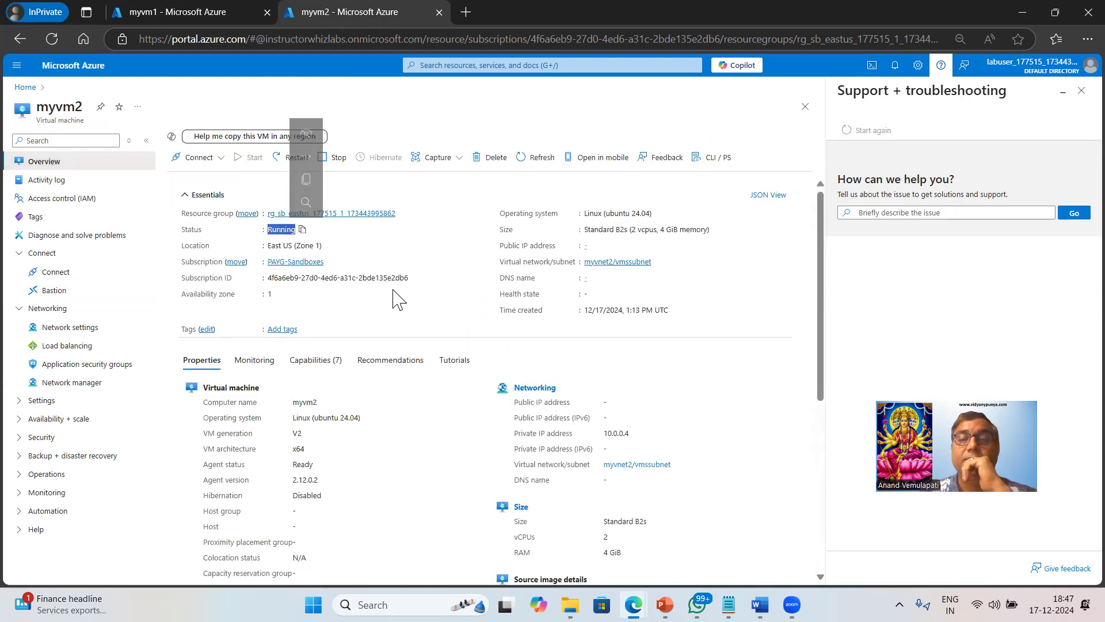
click(49, 296)
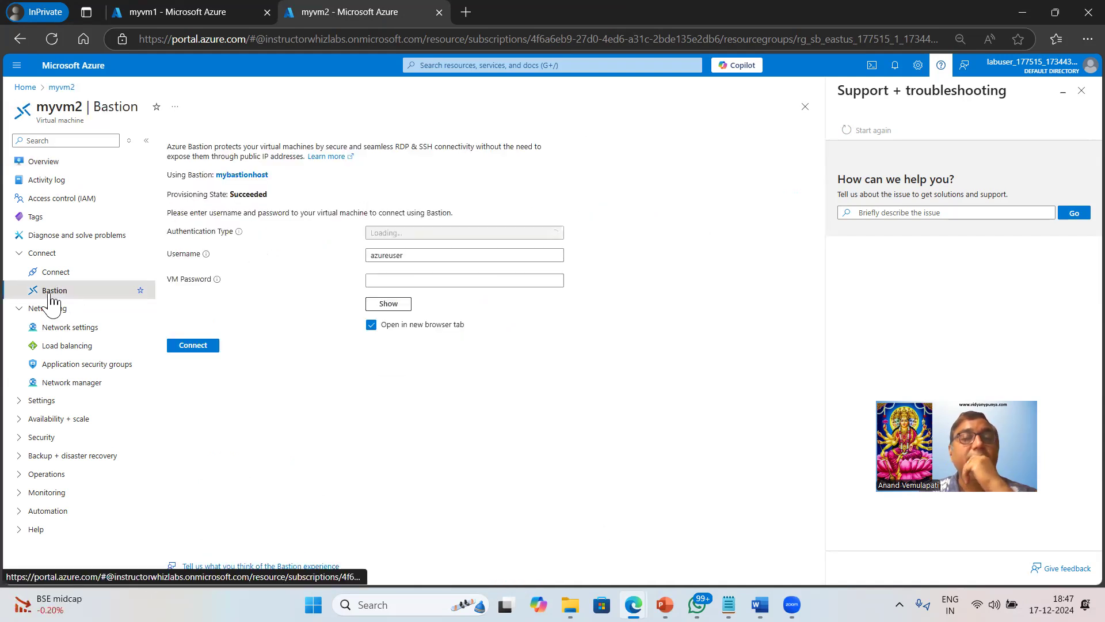
click(392, 278)
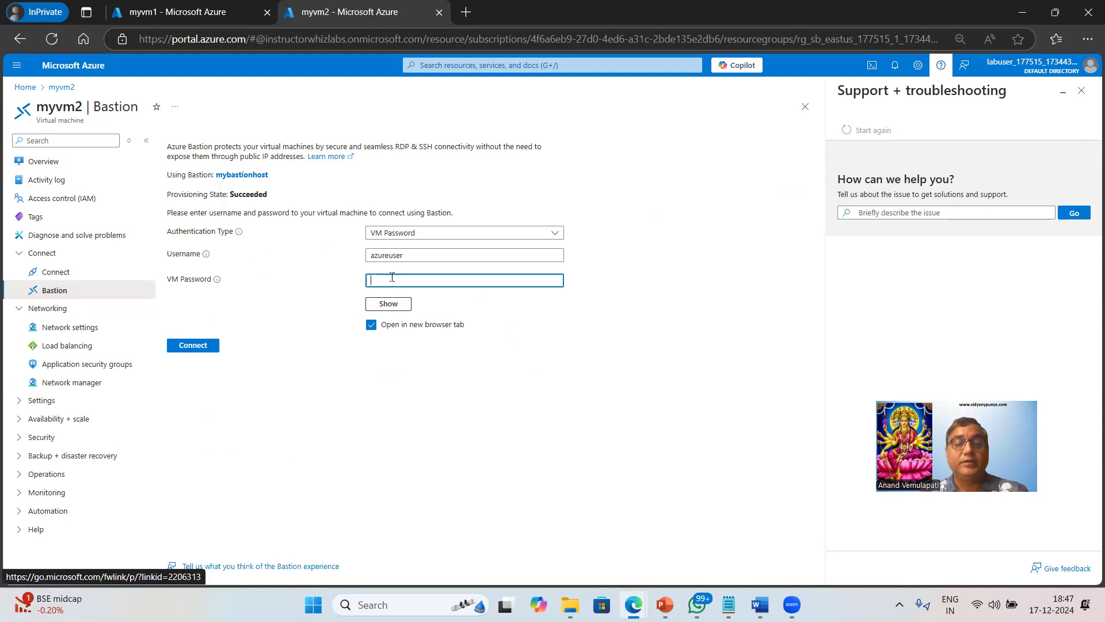
text(••)
key(BackSpace)
key(BackSpace)
text(•••)
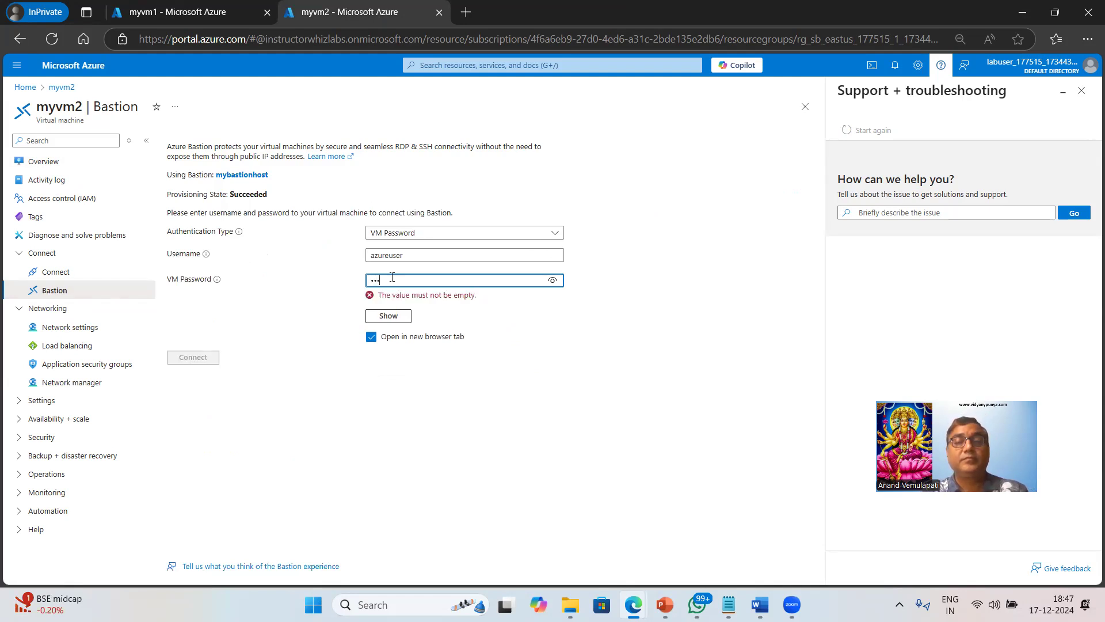
text(••••••••••)
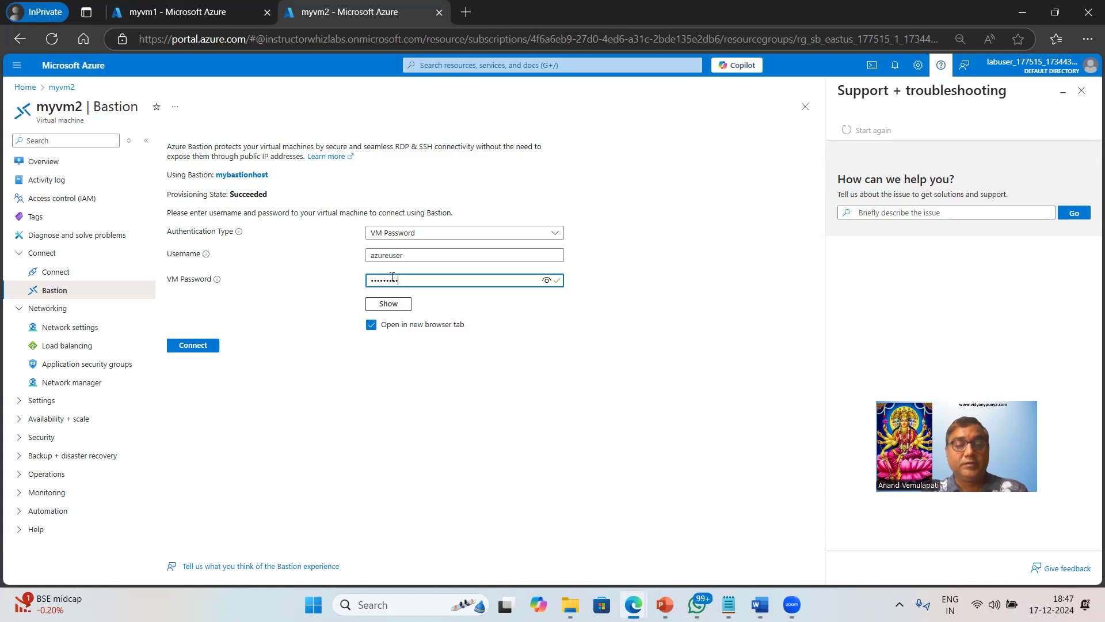
click(204, 346)
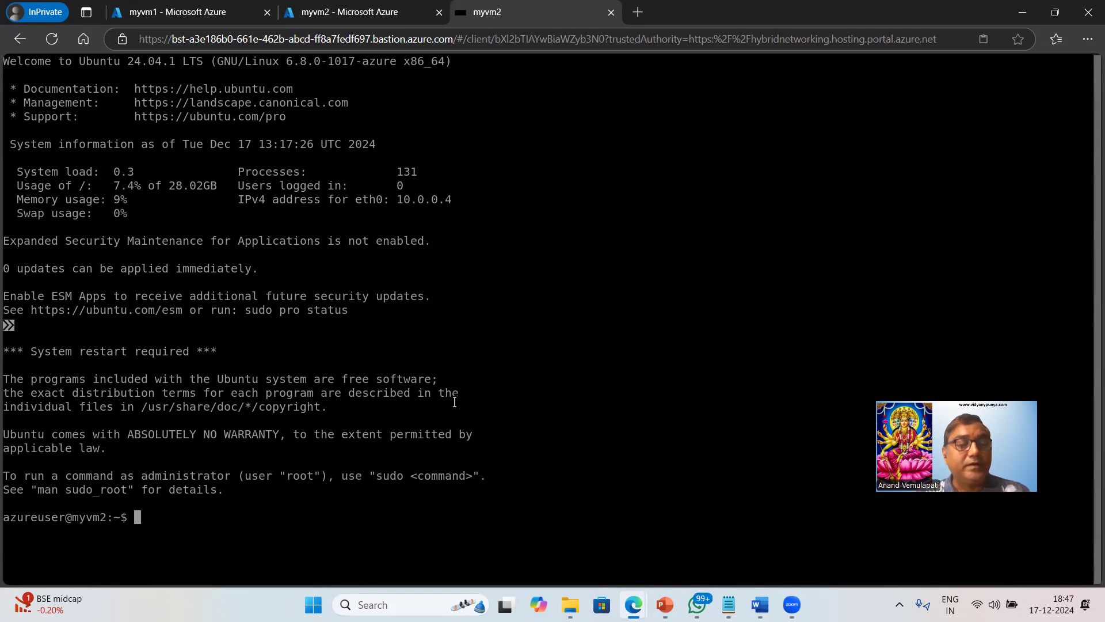
text(hostname)
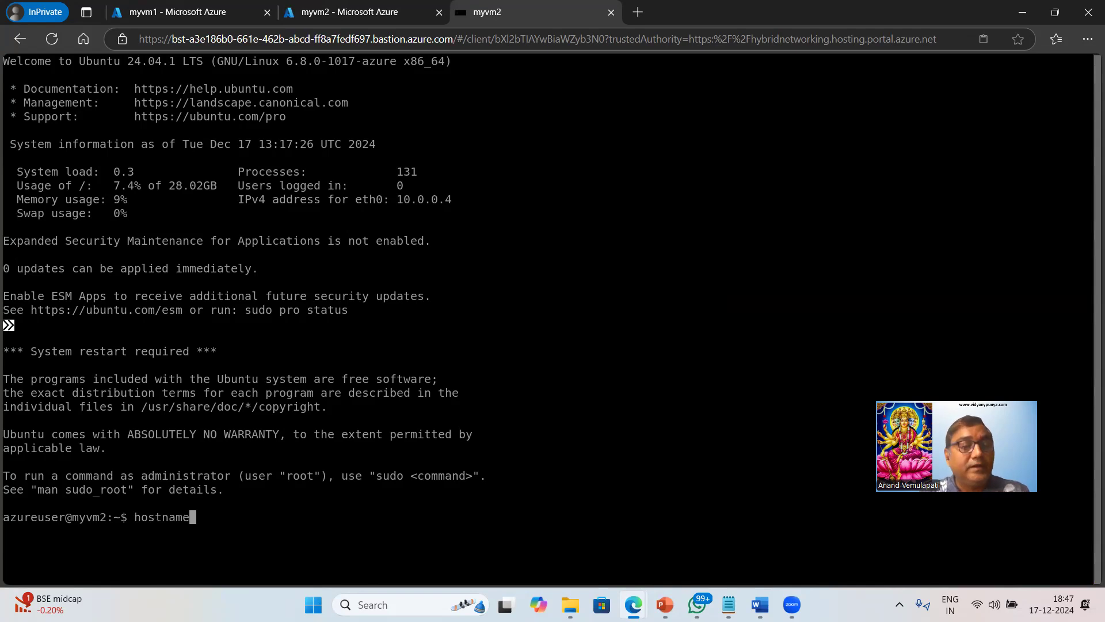
key(Return)
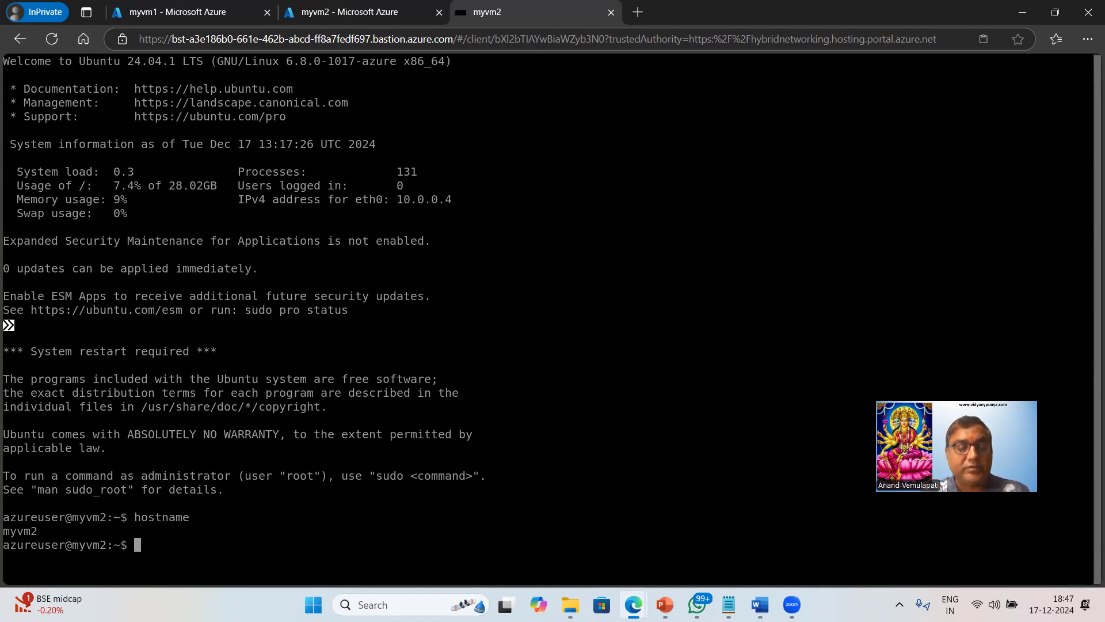
text(curl)
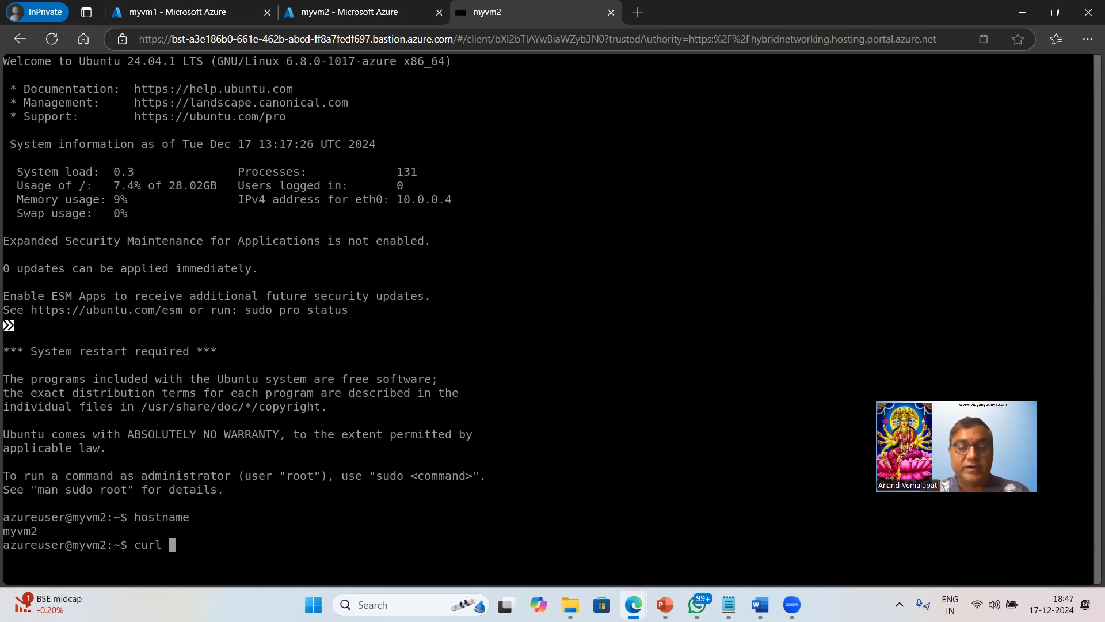
text( http)
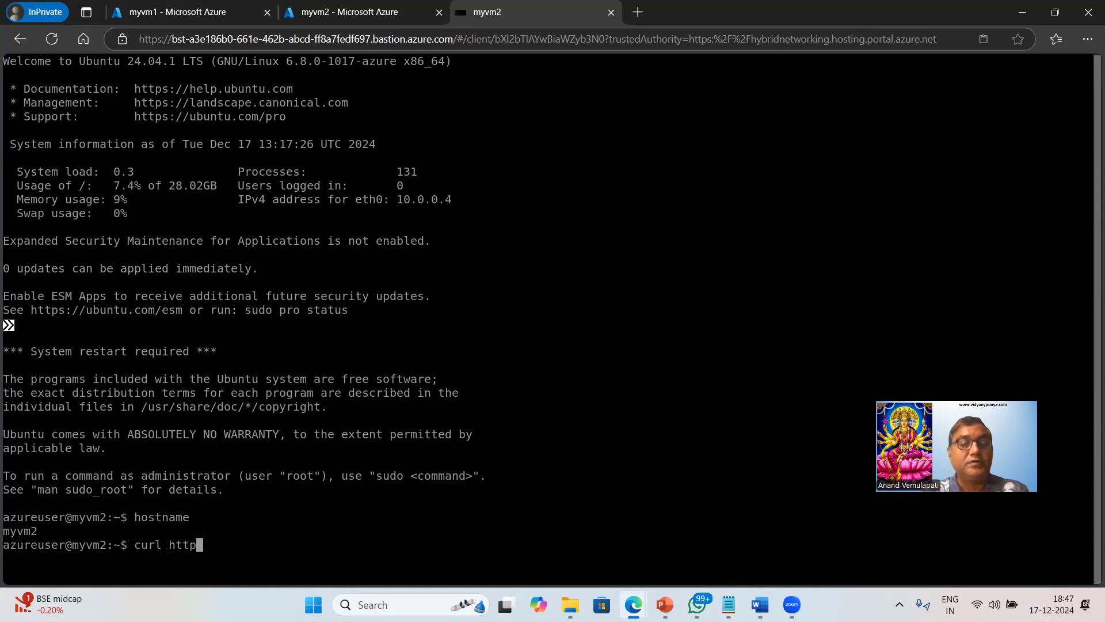
text(://locl)
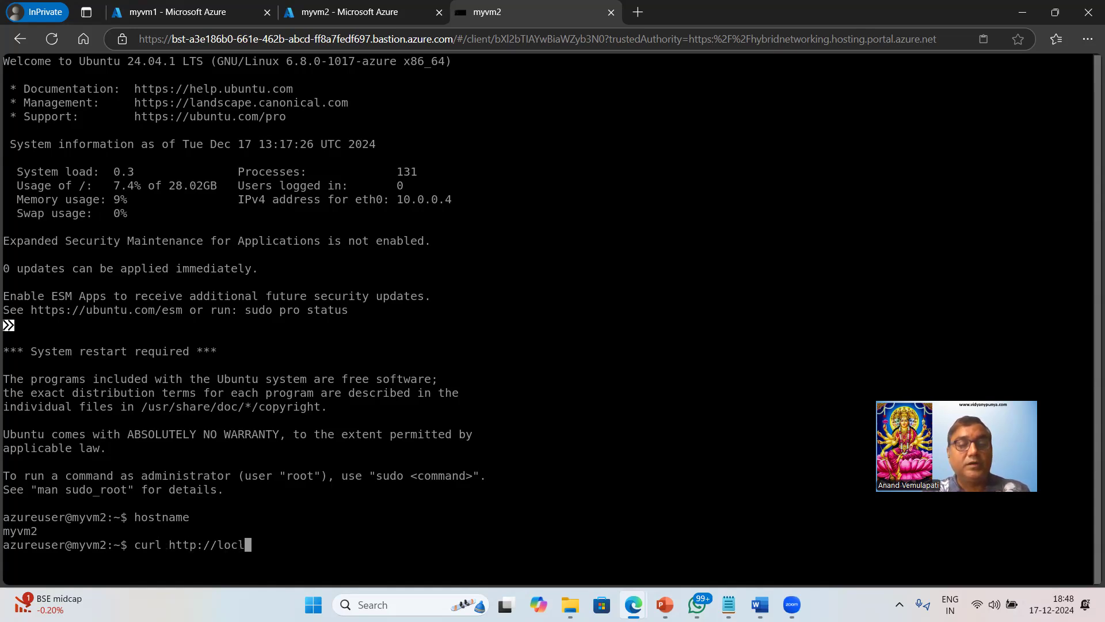
key(BackSpace)
text(alhost)
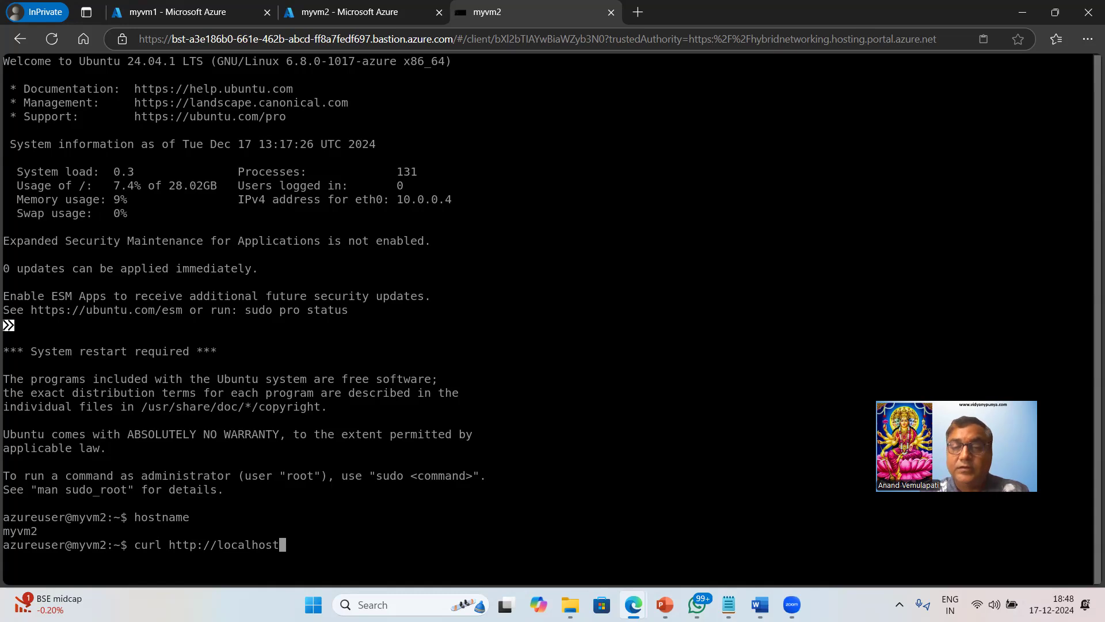
mouse_move(729, 605)
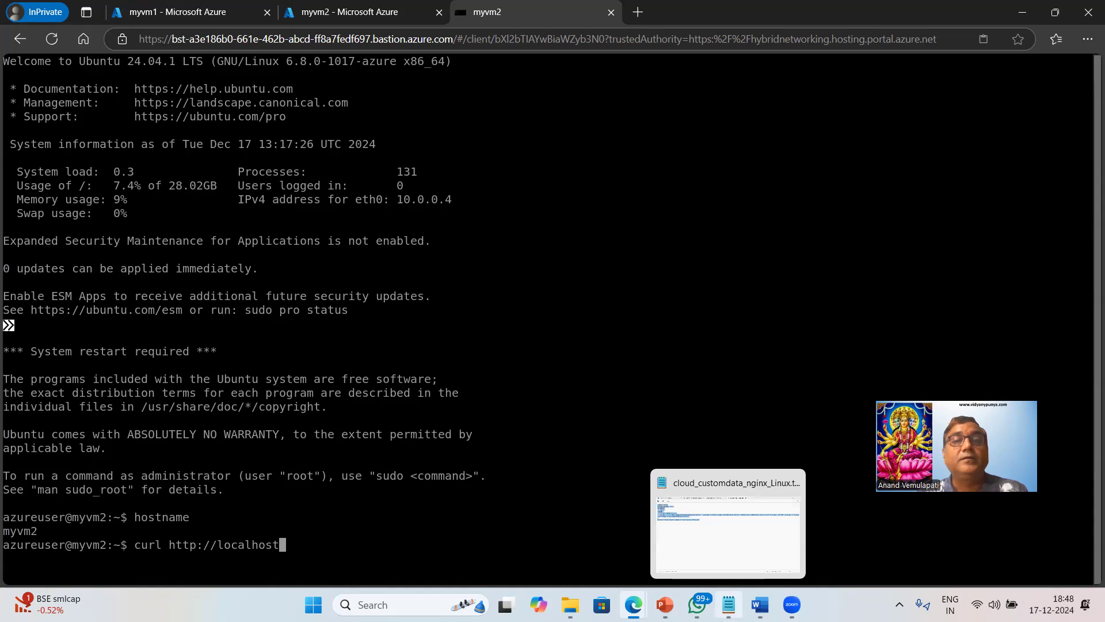
Review the 'VidyaNypunya Portal' echo line in the Notepad cloud-config notes, then return to the terminal.
click(729, 604)
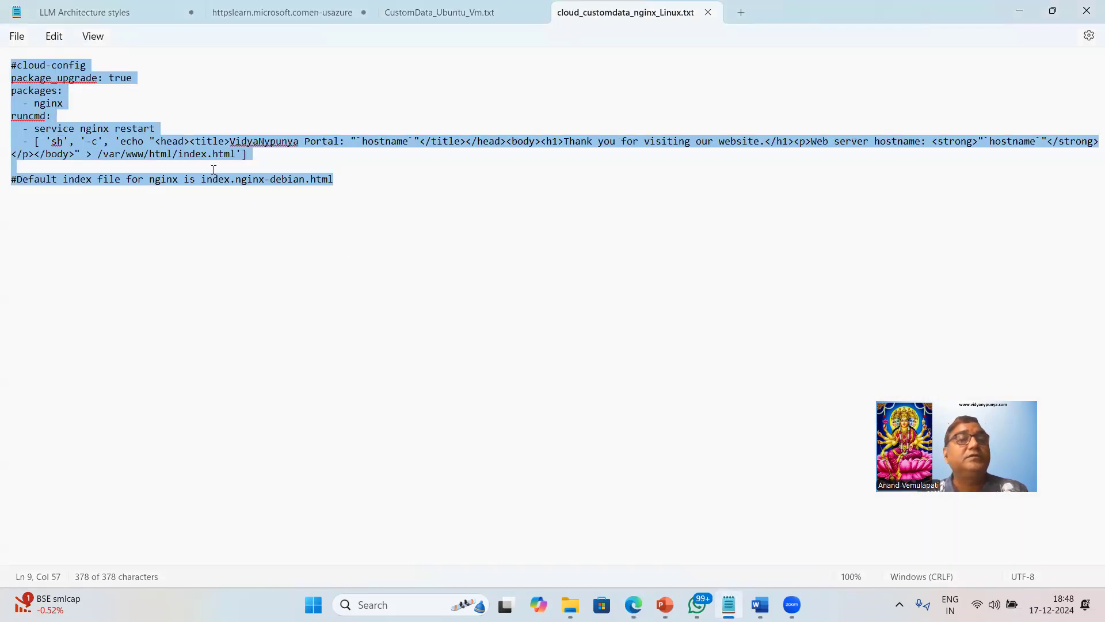
click(42, 82)
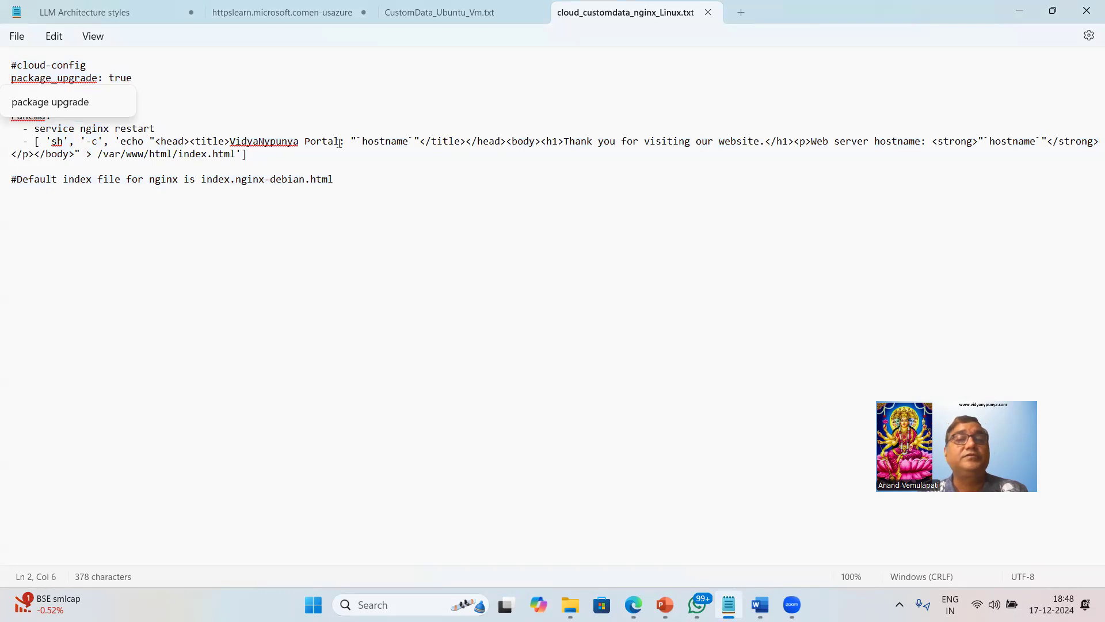
drag(236, 141, 339, 144)
drag(595, 145, 735, 156)
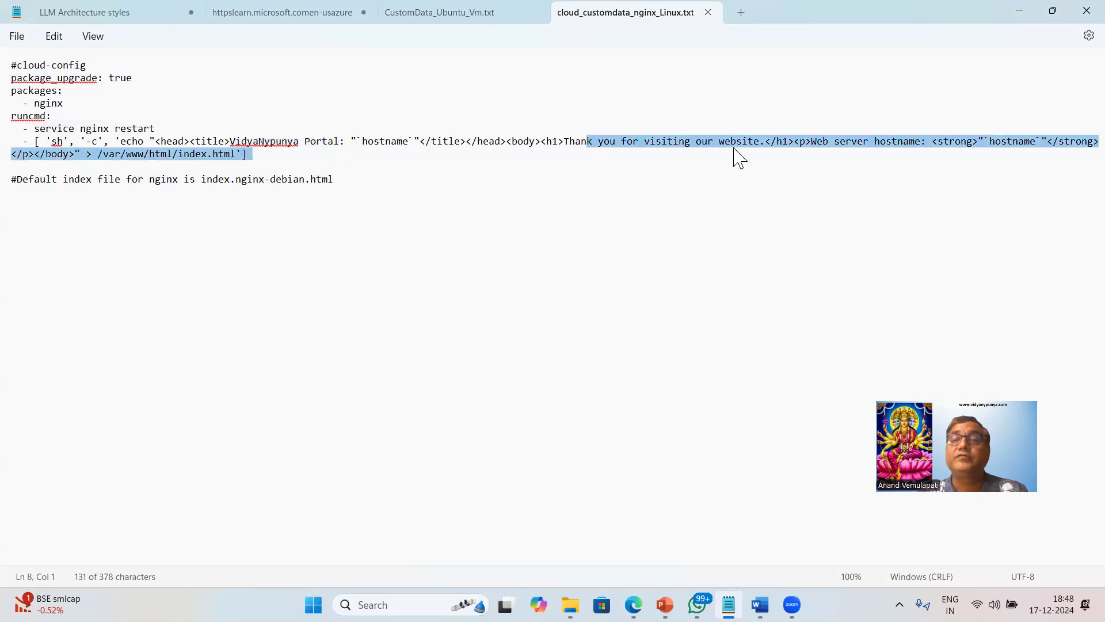
key(alt+Tab)
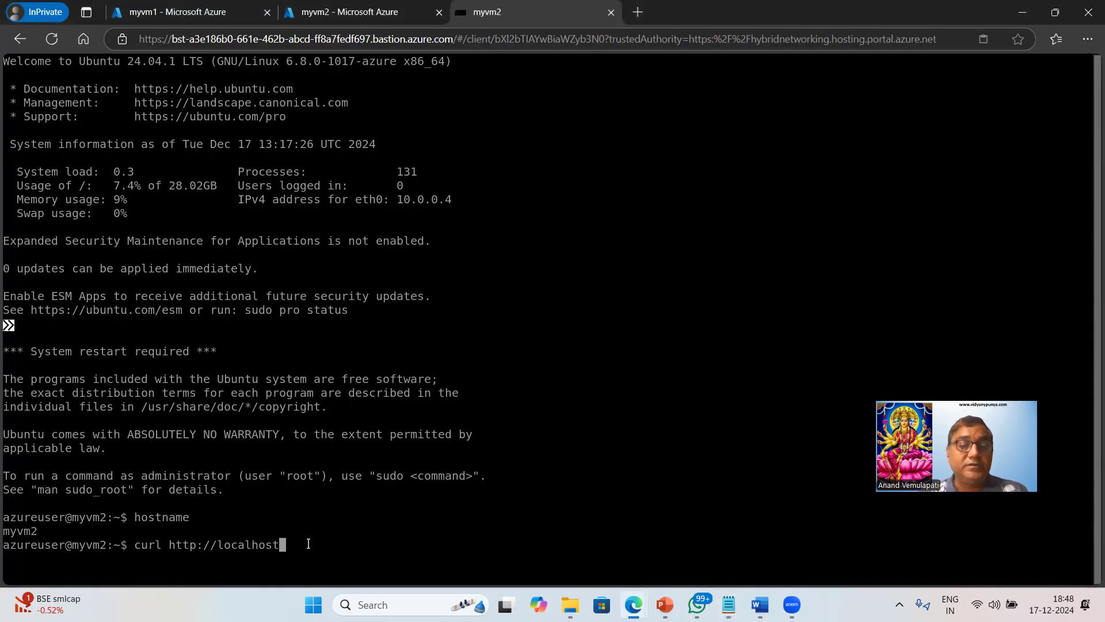
key(Return)
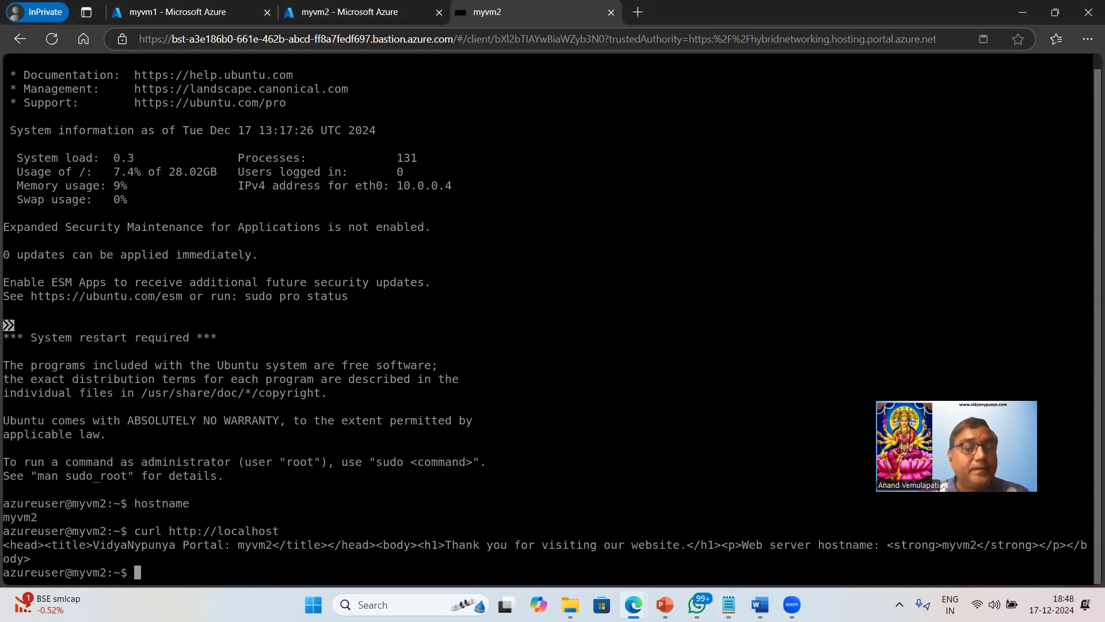
drag(92, 545, 223, 545)
drag(452, 545, 658, 544)
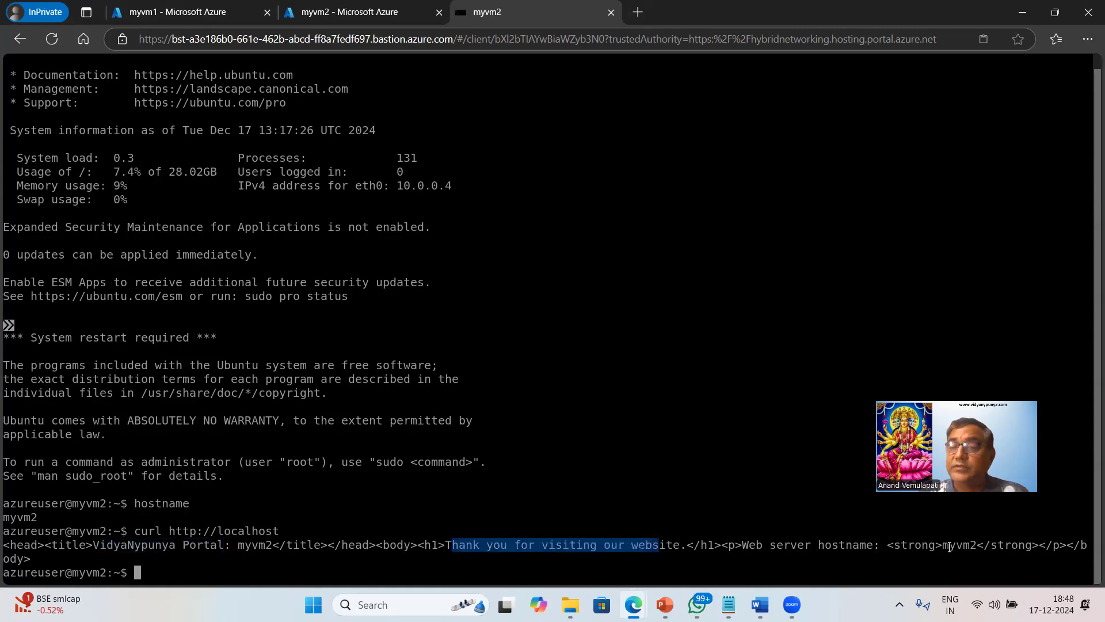
drag(950, 544, 936, 544)
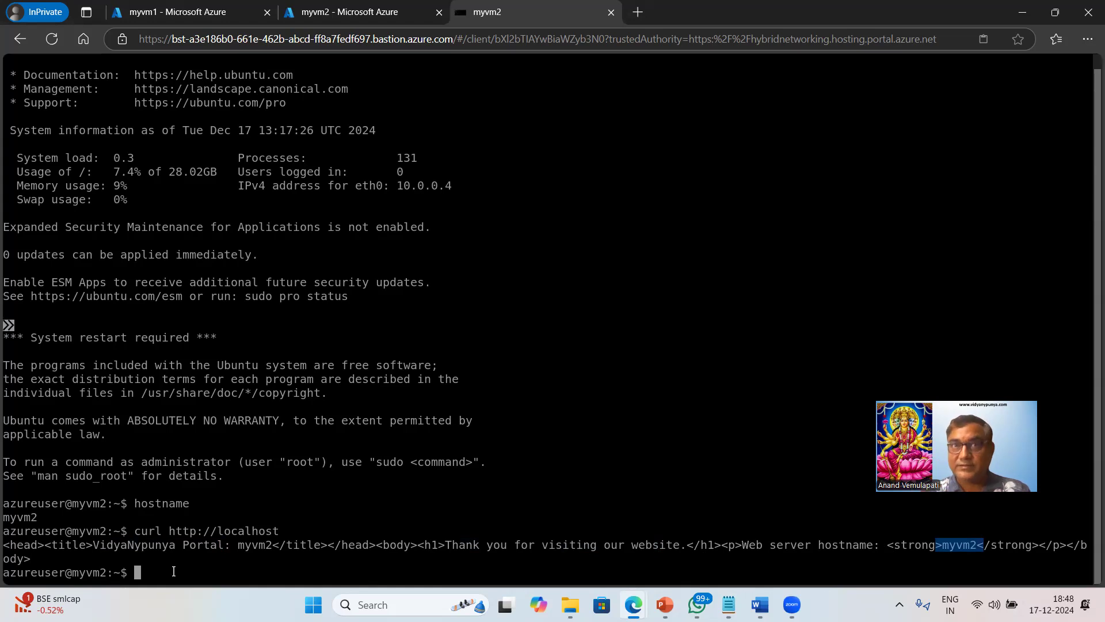
Exit the myvm2 SSH session and close the Disconnected dialog.
text(e)
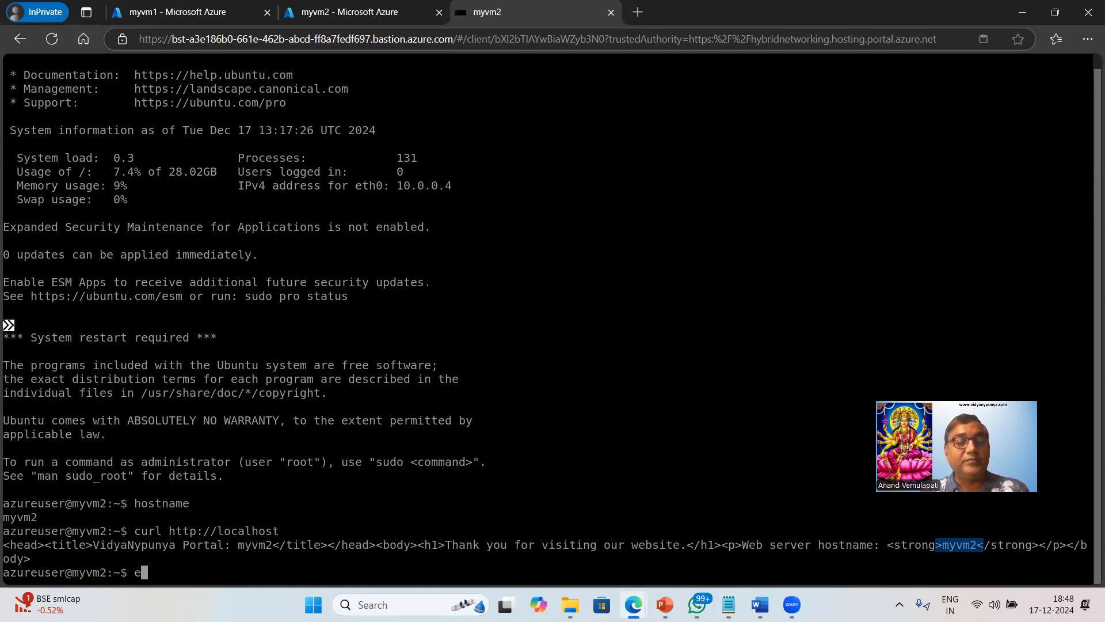
text(xit)
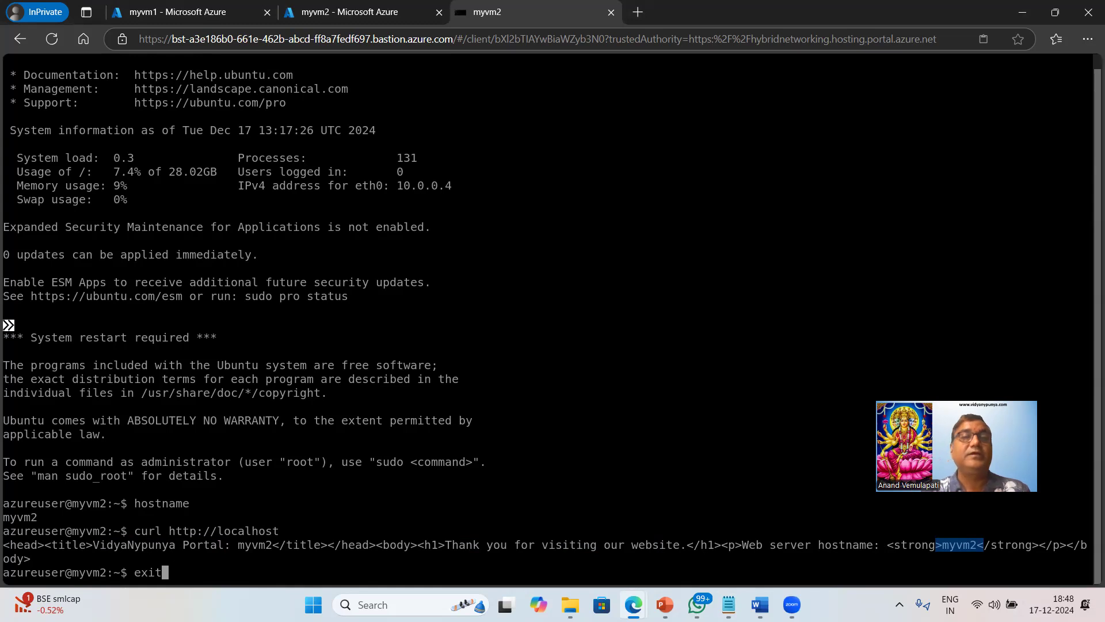
key(Return)
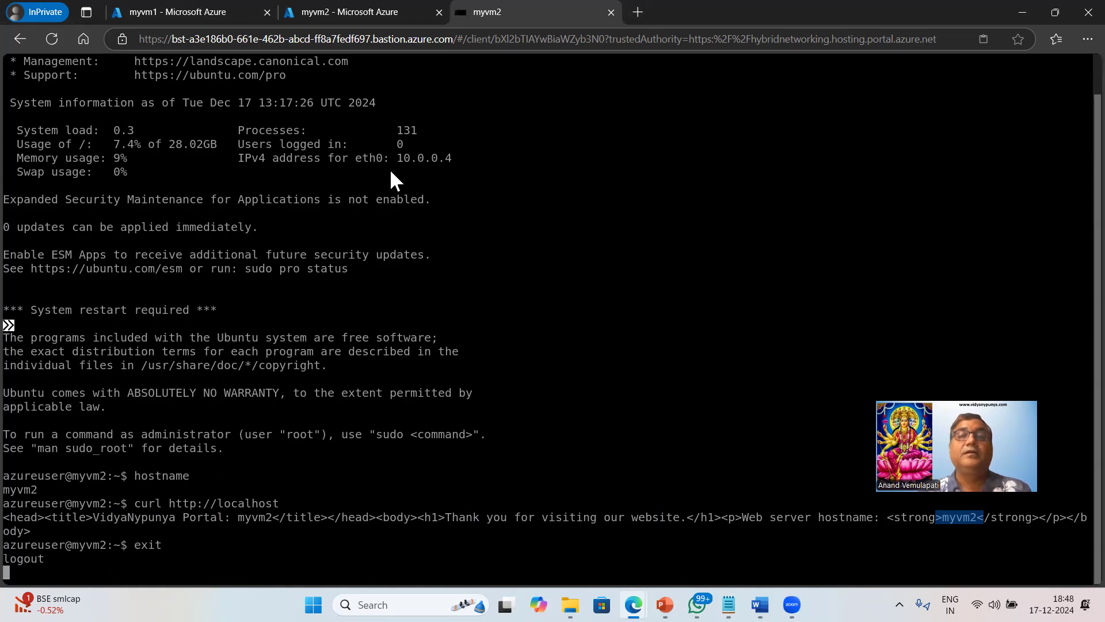
click(609, 346)
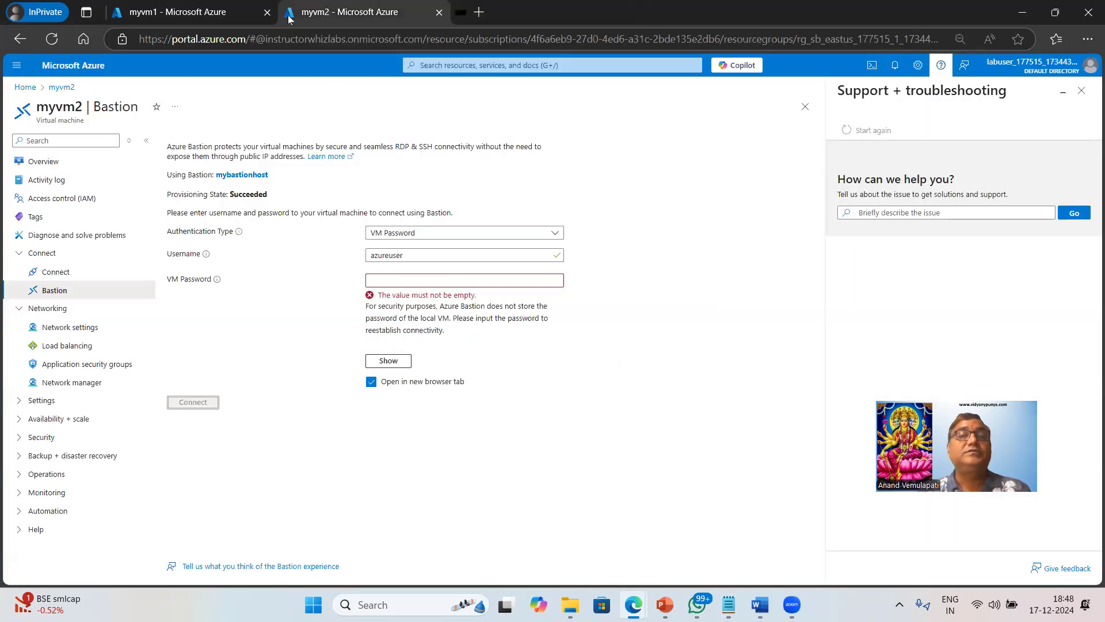
Connect to myvm1 via Bastion as azureuser with its VM password.
click(197, 17)
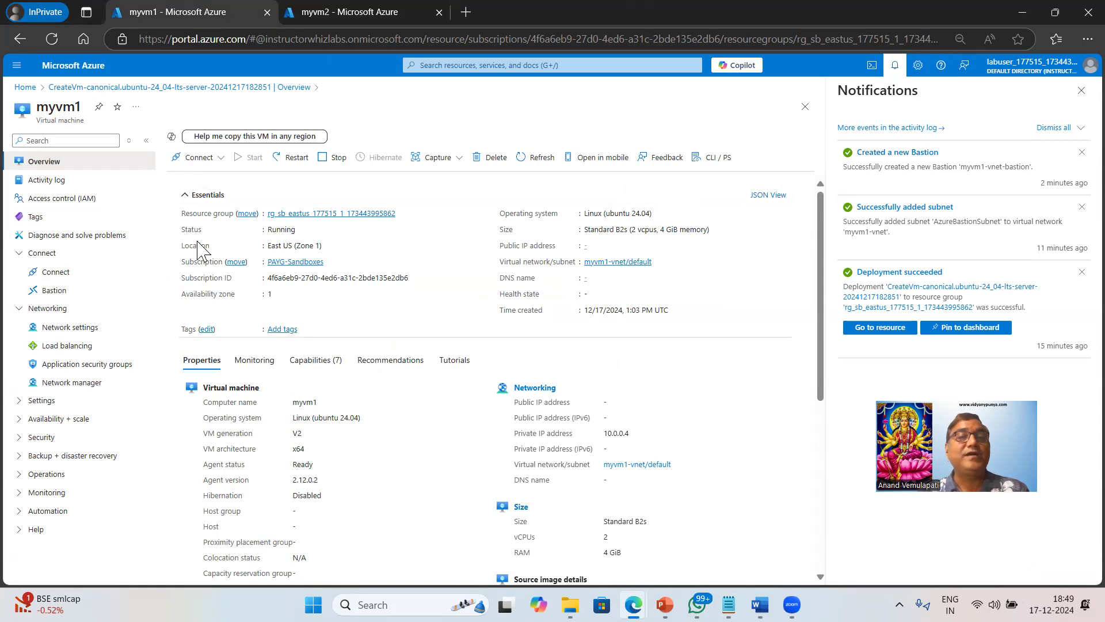
click(212, 159)
click(208, 195)
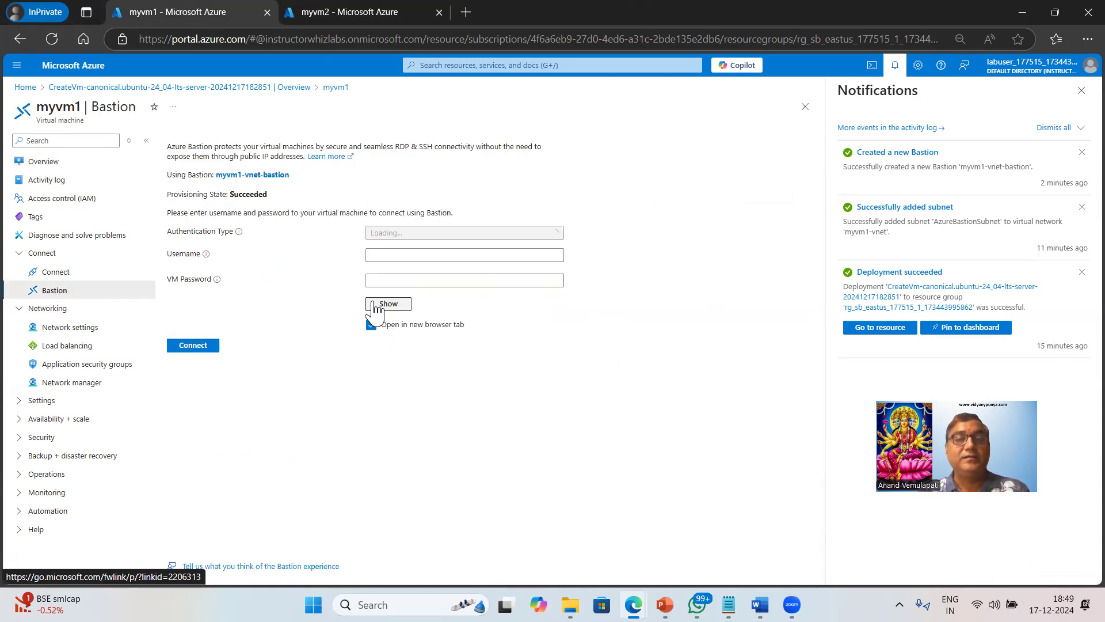
click(417, 255)
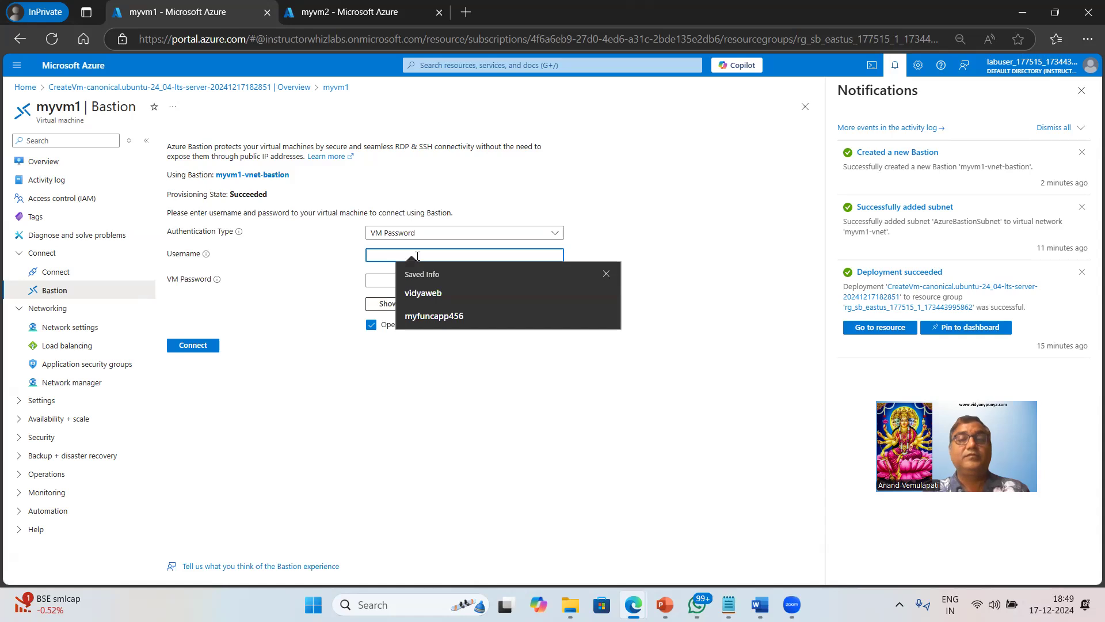
text(azureuser)
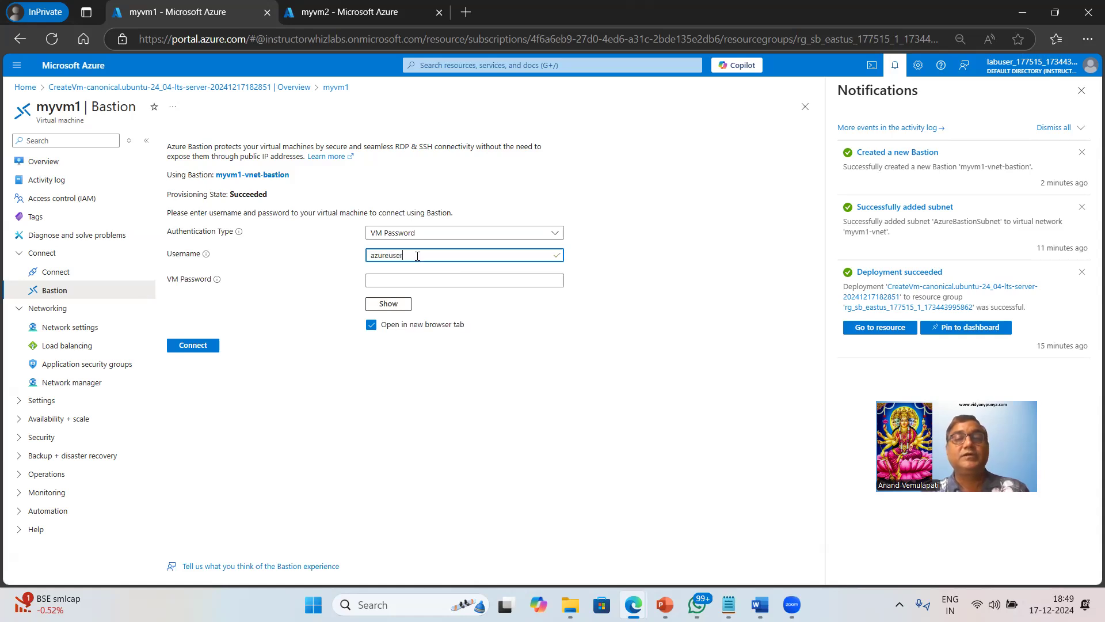
key(Tab)
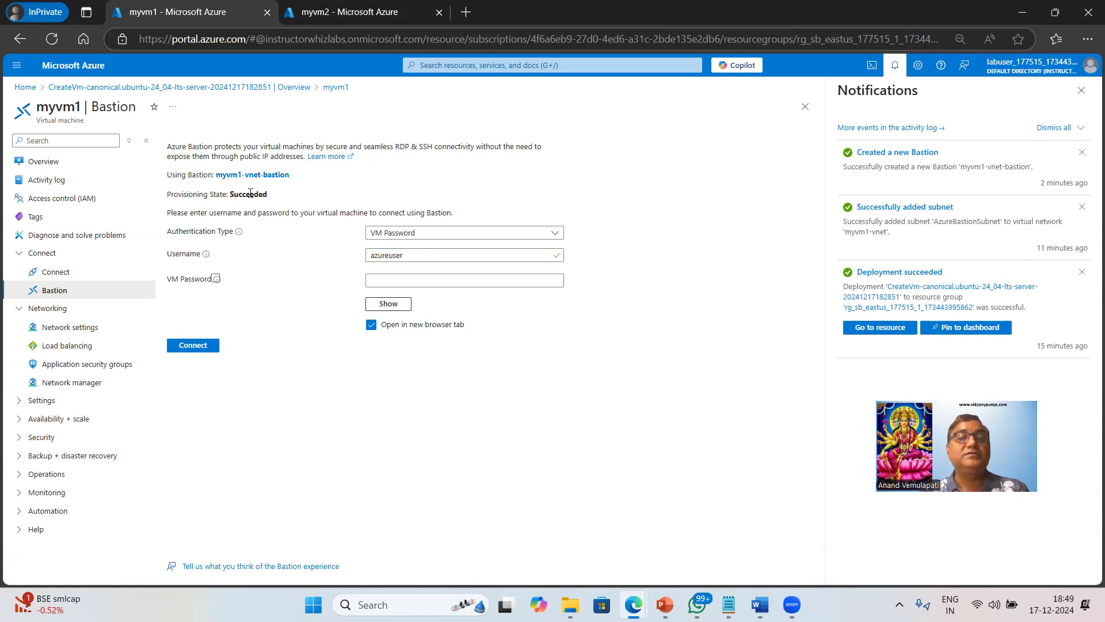
double_click(254, 194)
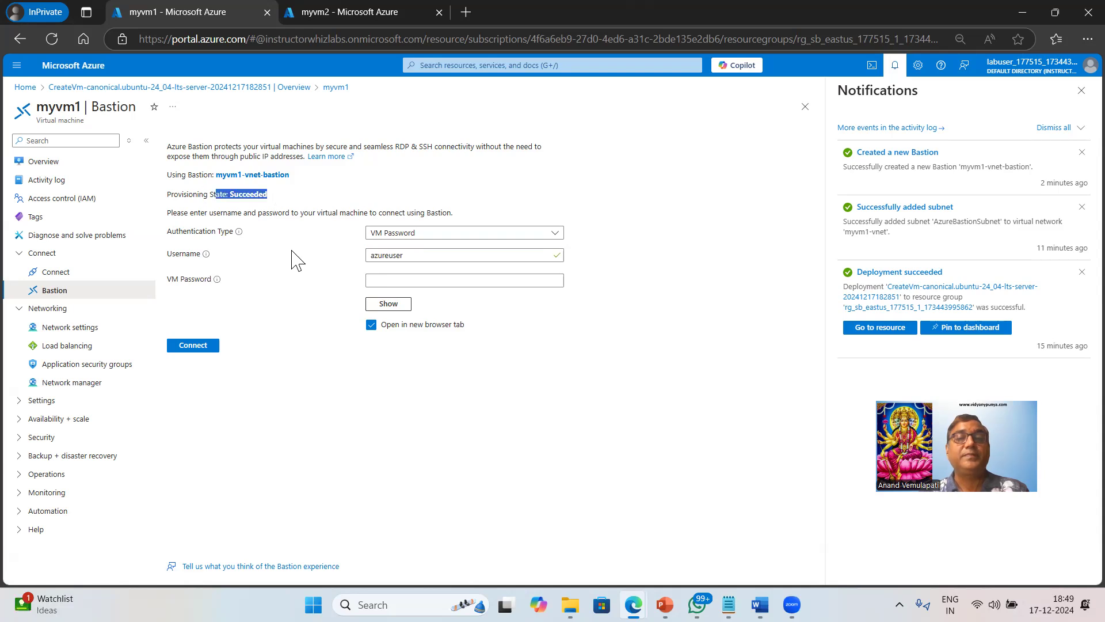
click(400, 280)
text(•••••••••)
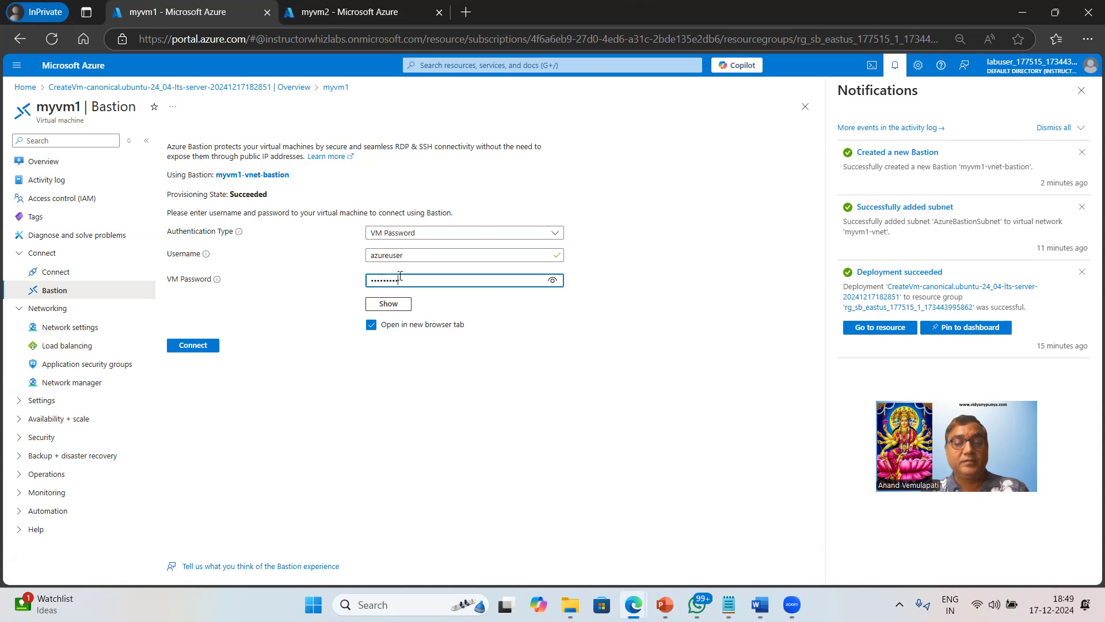
click(196, 347)
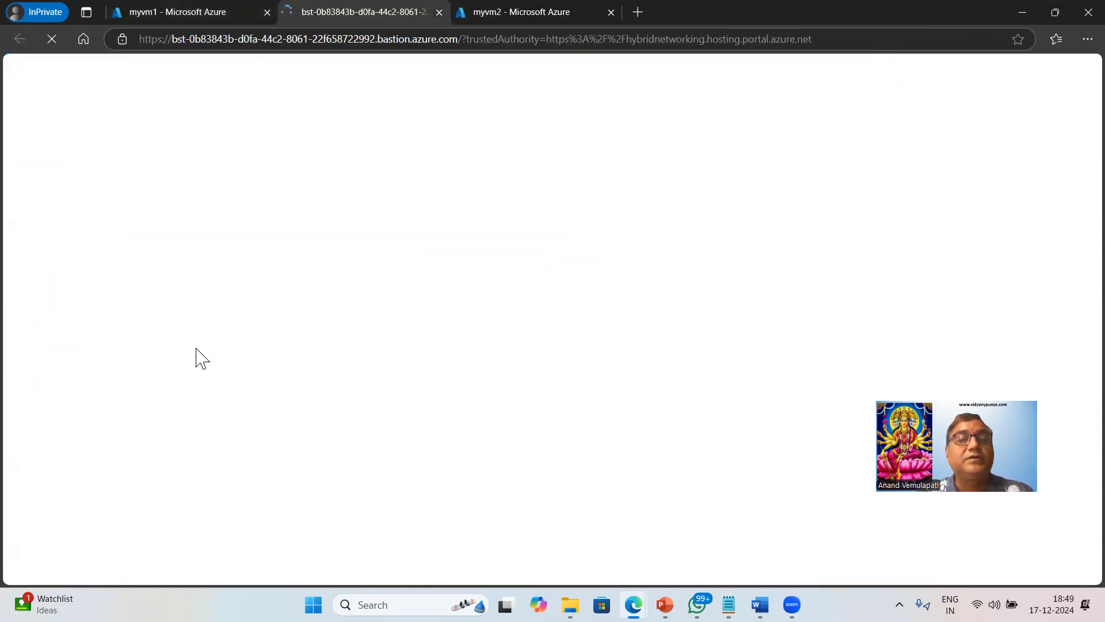
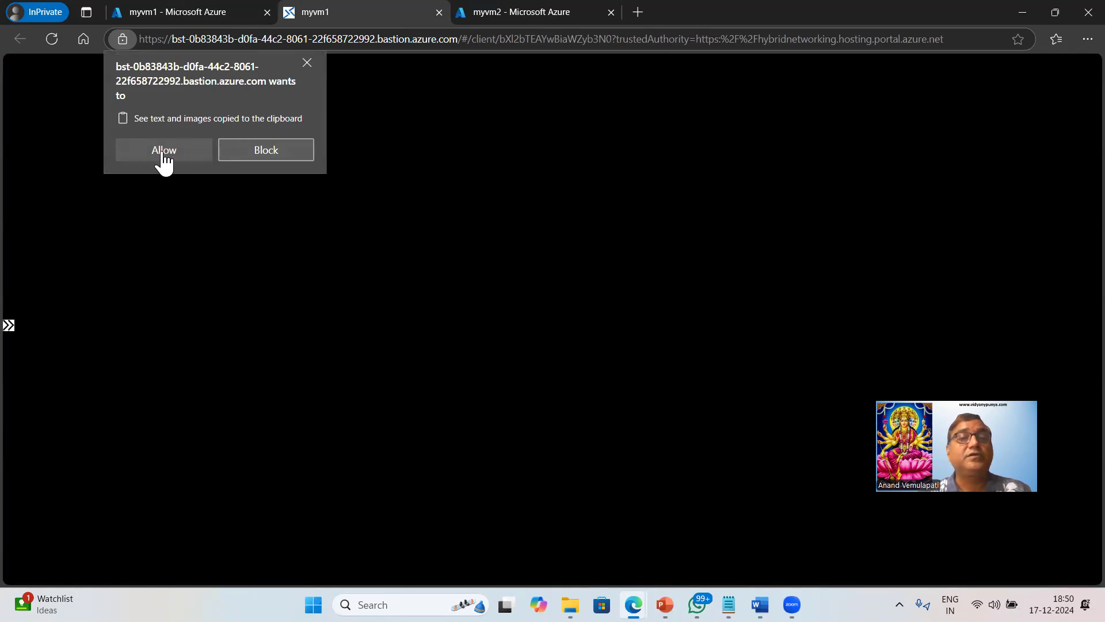
click(164, 152)
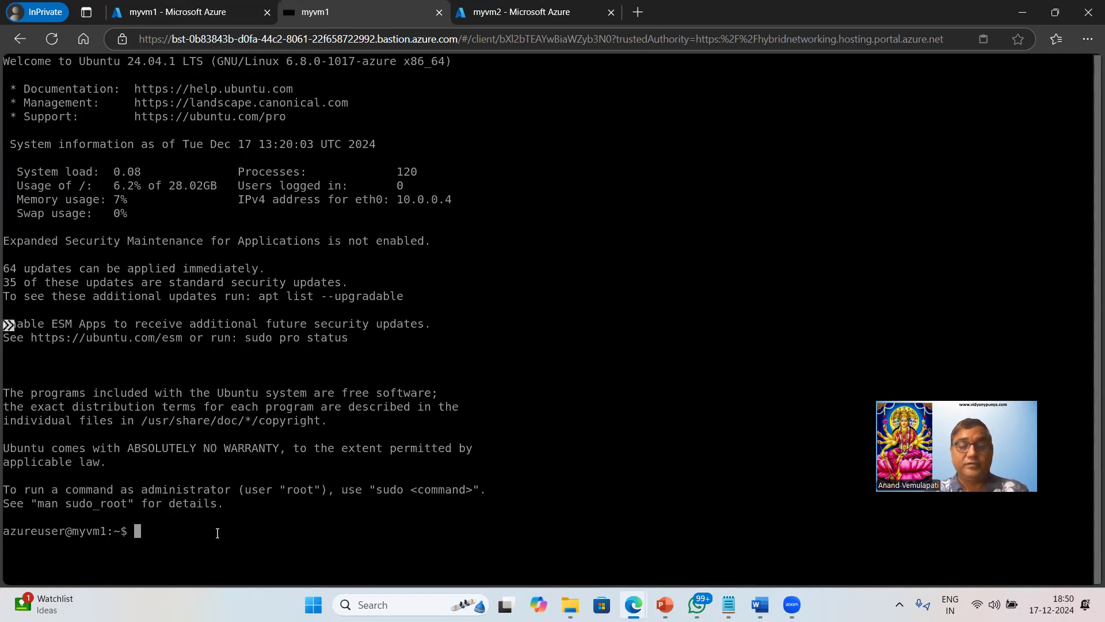
text(hostname)
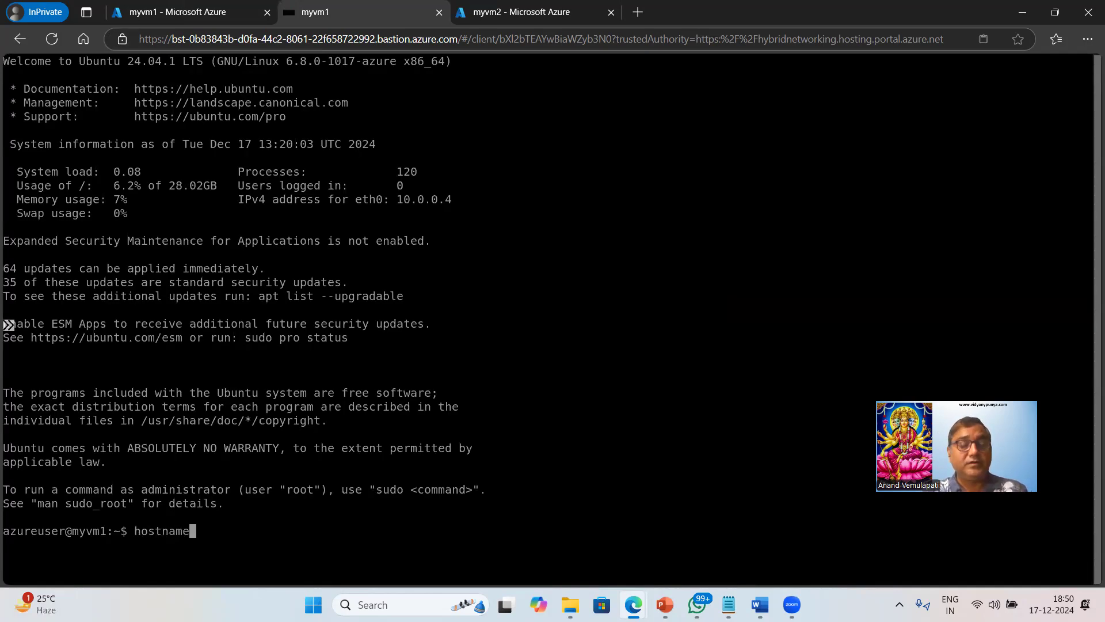
key(Return)
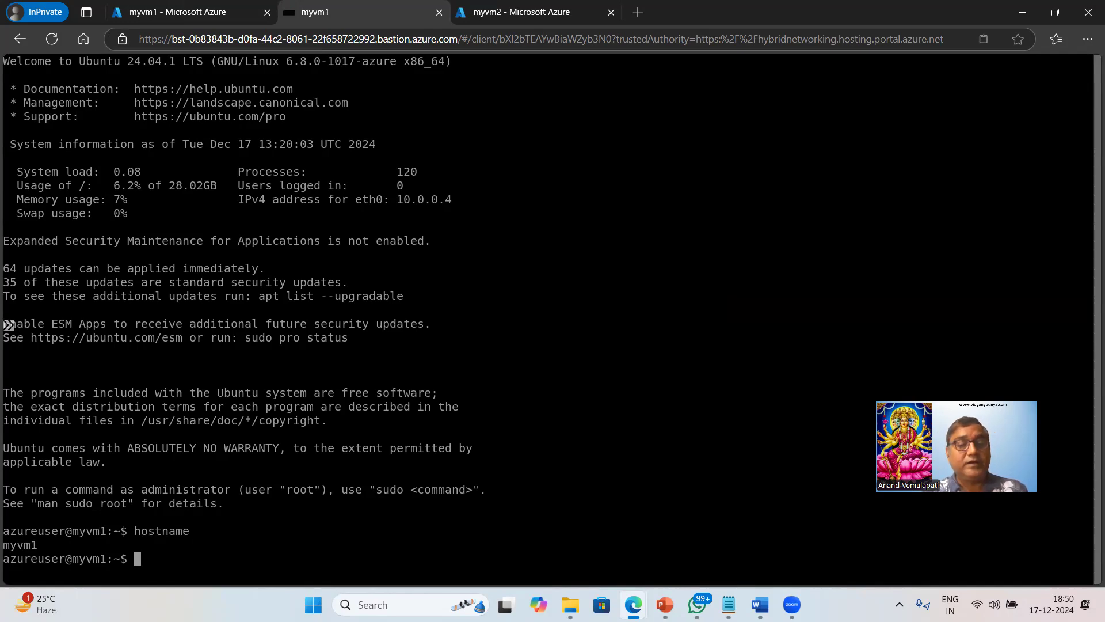
text(curl http://localhost)
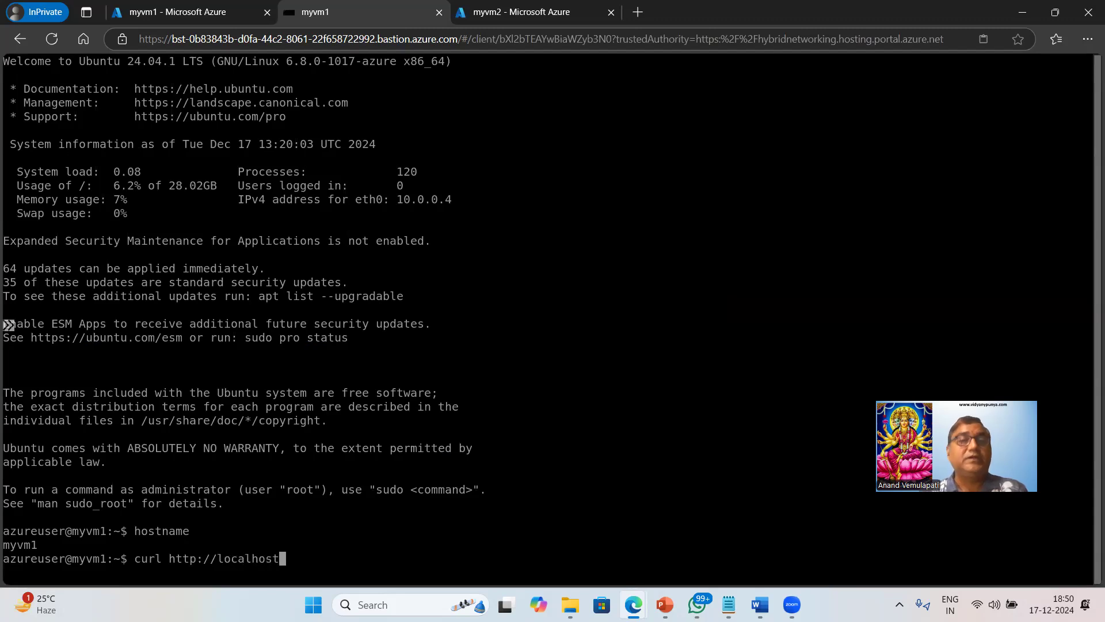
Show CustomData_Ubuntu_Vm.txt in Notepad and select the heading text its echo line writes.
click(729, 605)
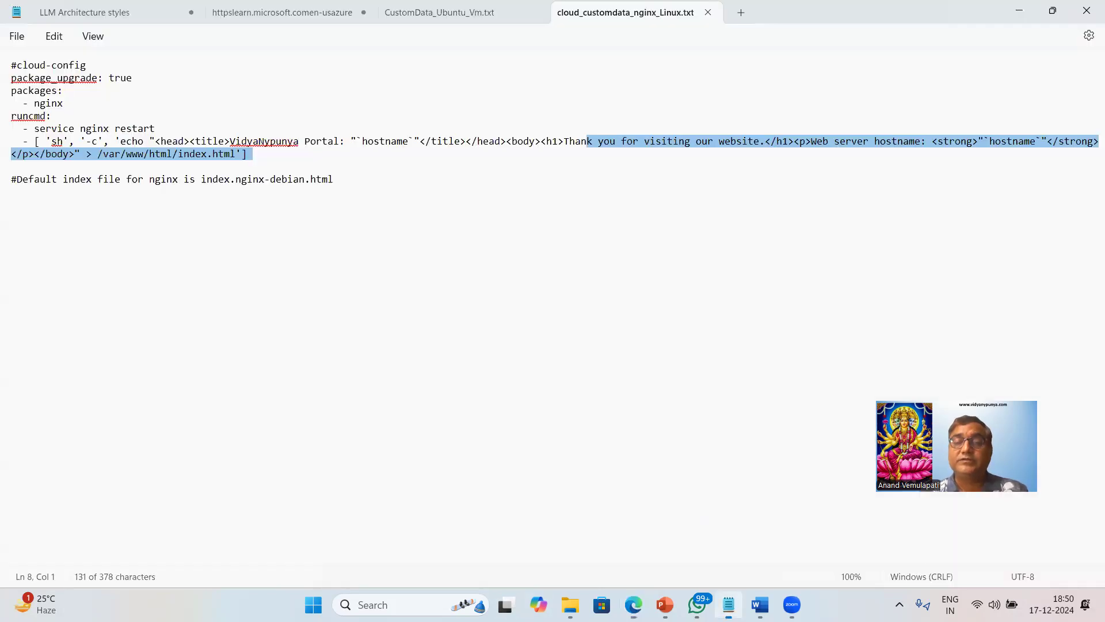
click(450, 17)
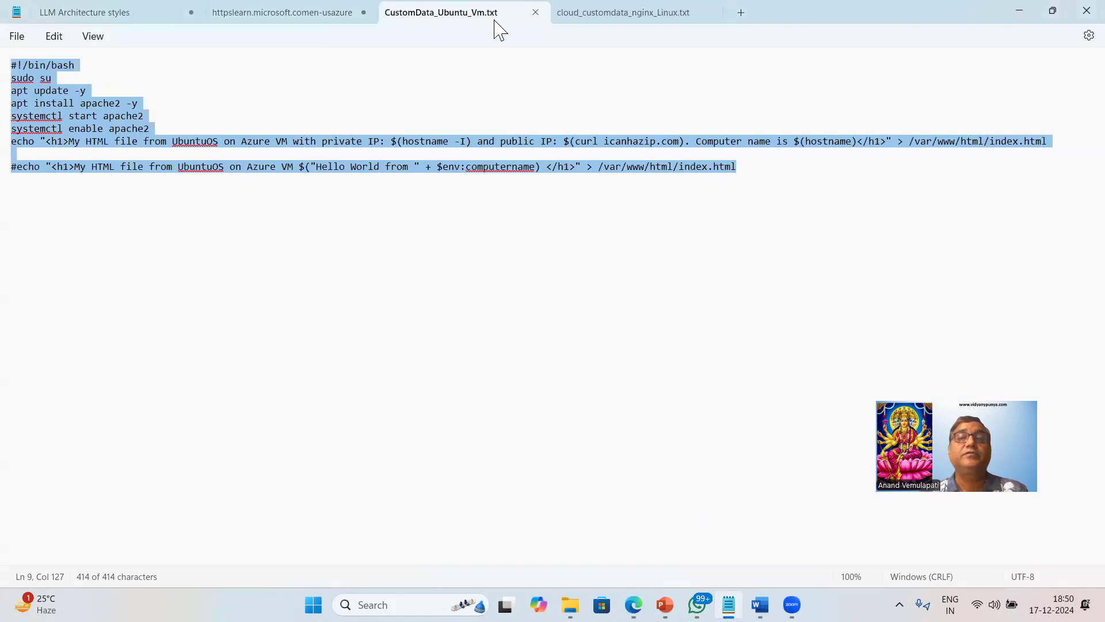
click(582, 148)
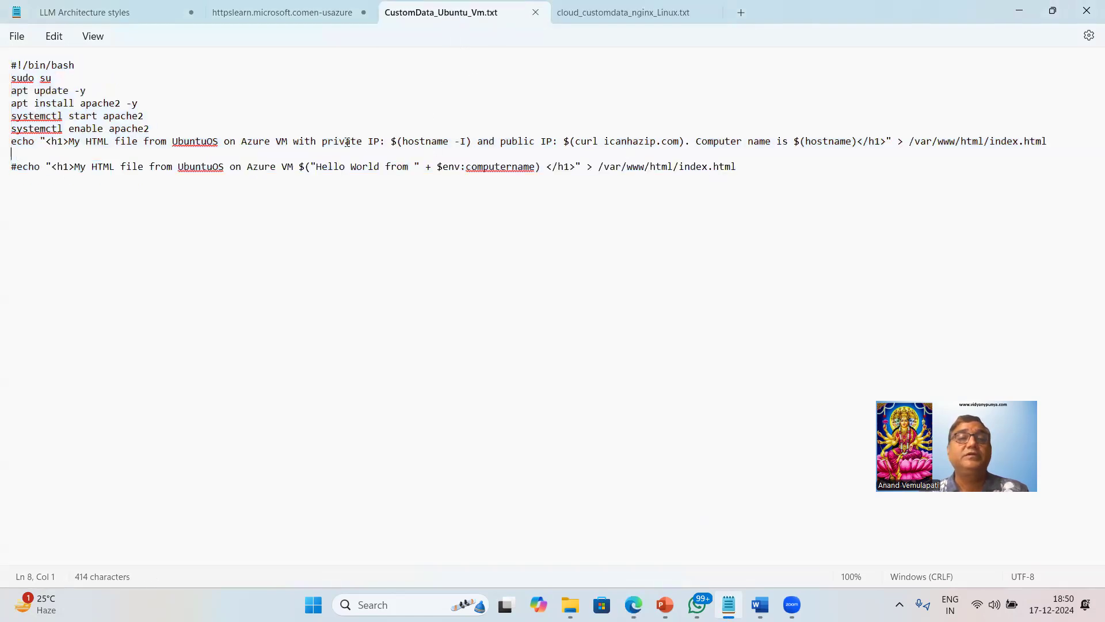
drag(70, 141, 364, 153)
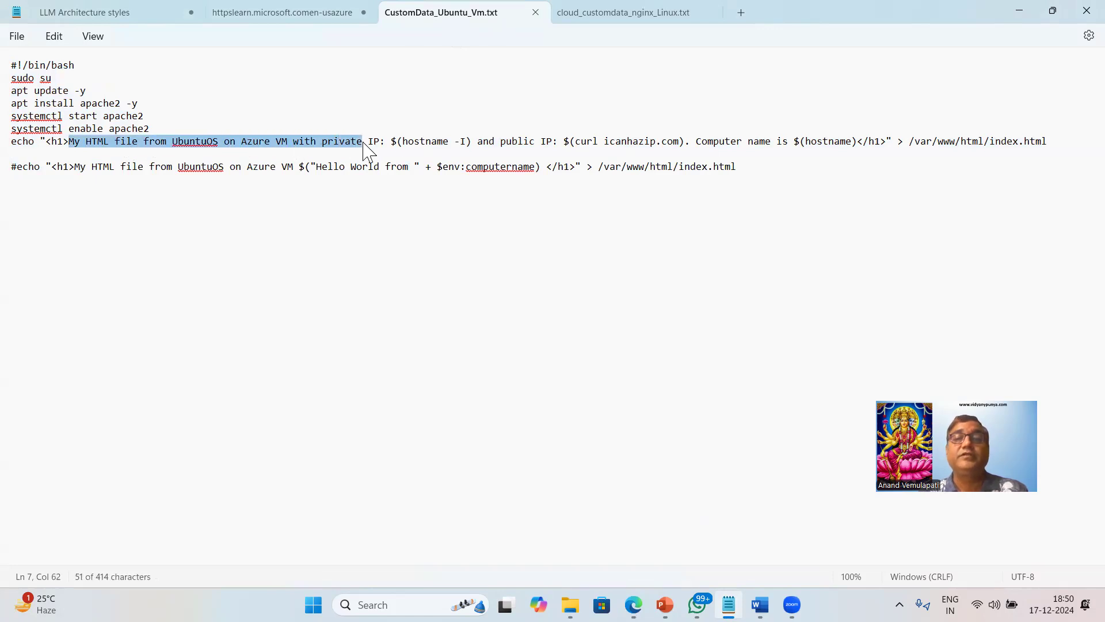
key(alt+Tab)
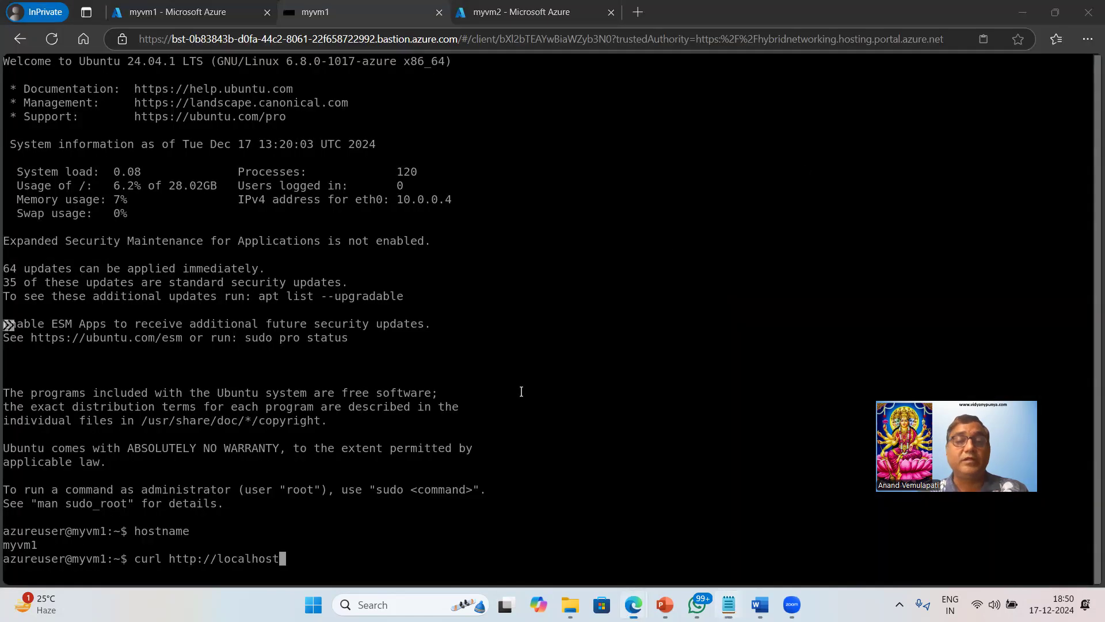
key(Return)
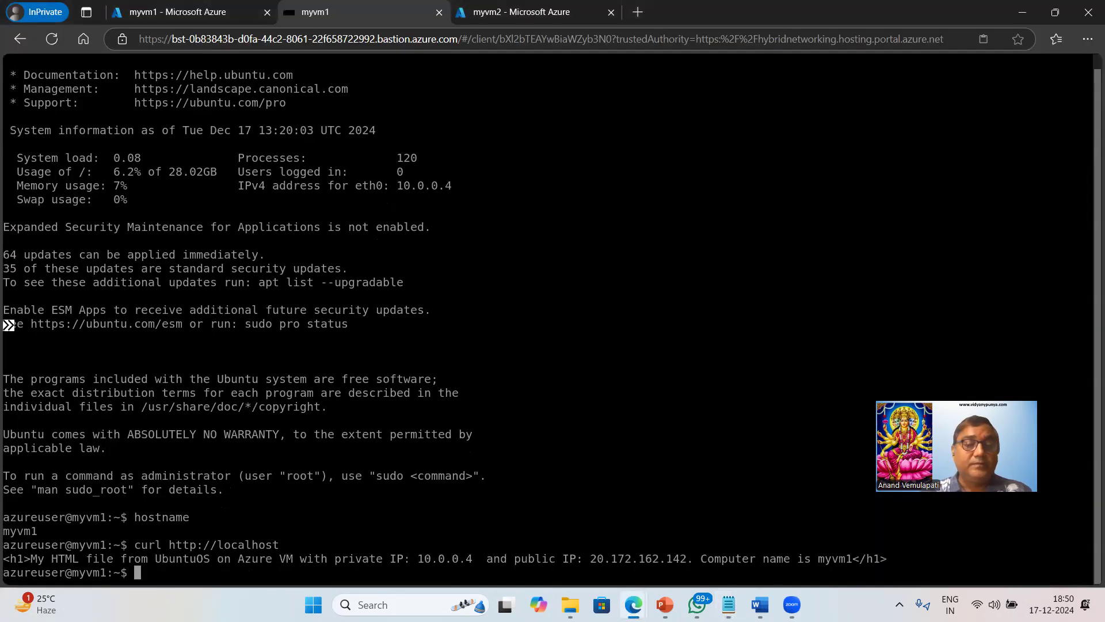
drag(28, 558, 858, 558)
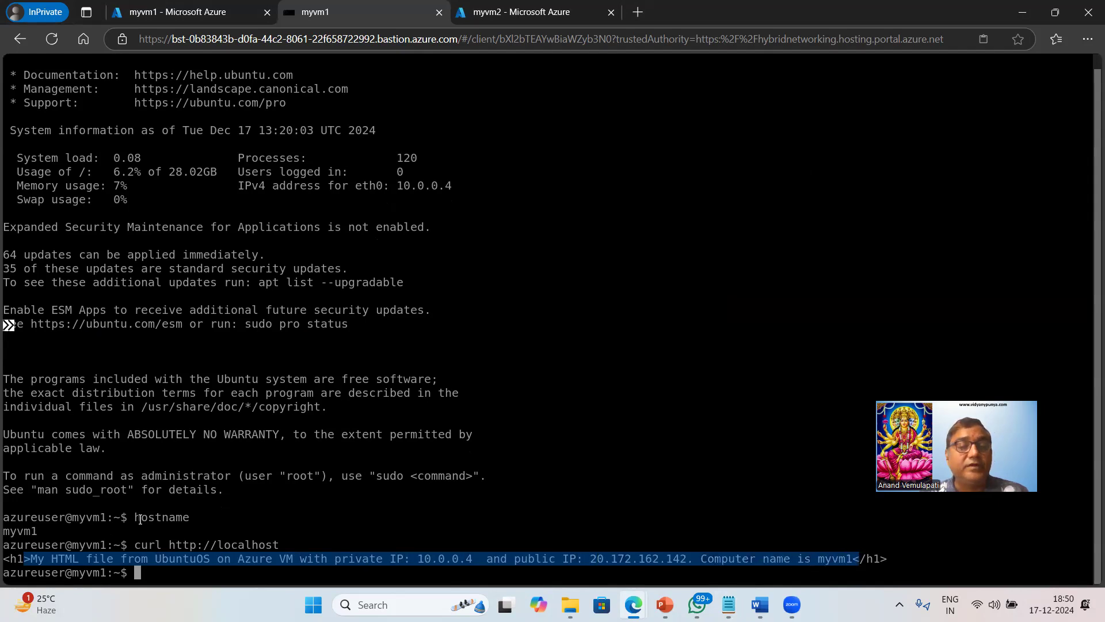
Compare myvm1's portal Overview with the terminal's private IP 10.0.0.4.
click(151, 14)
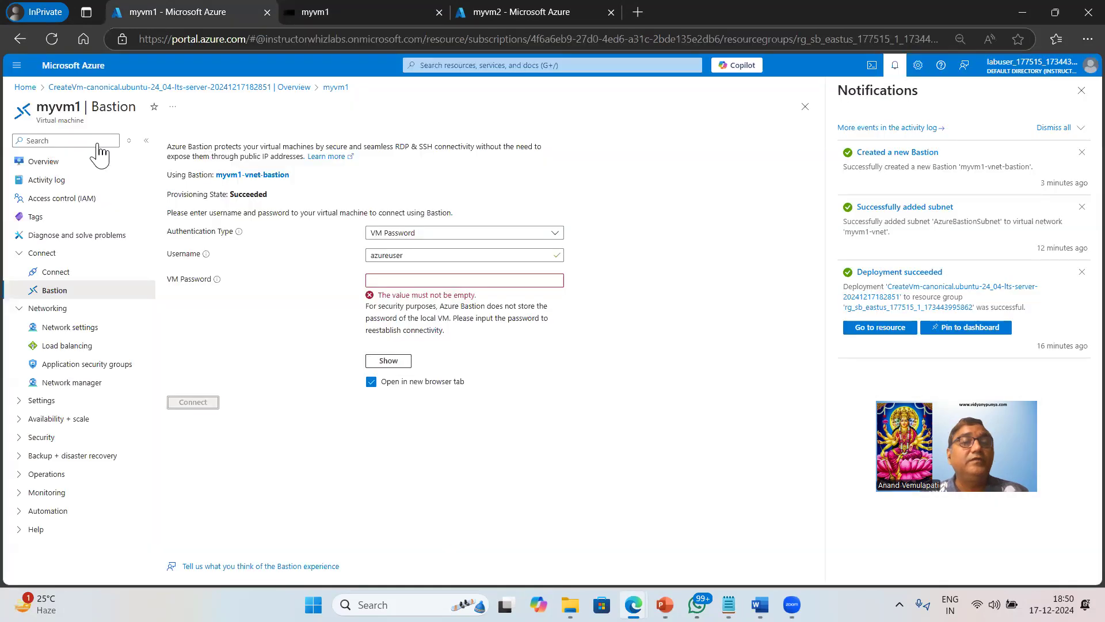
click(46, 165)
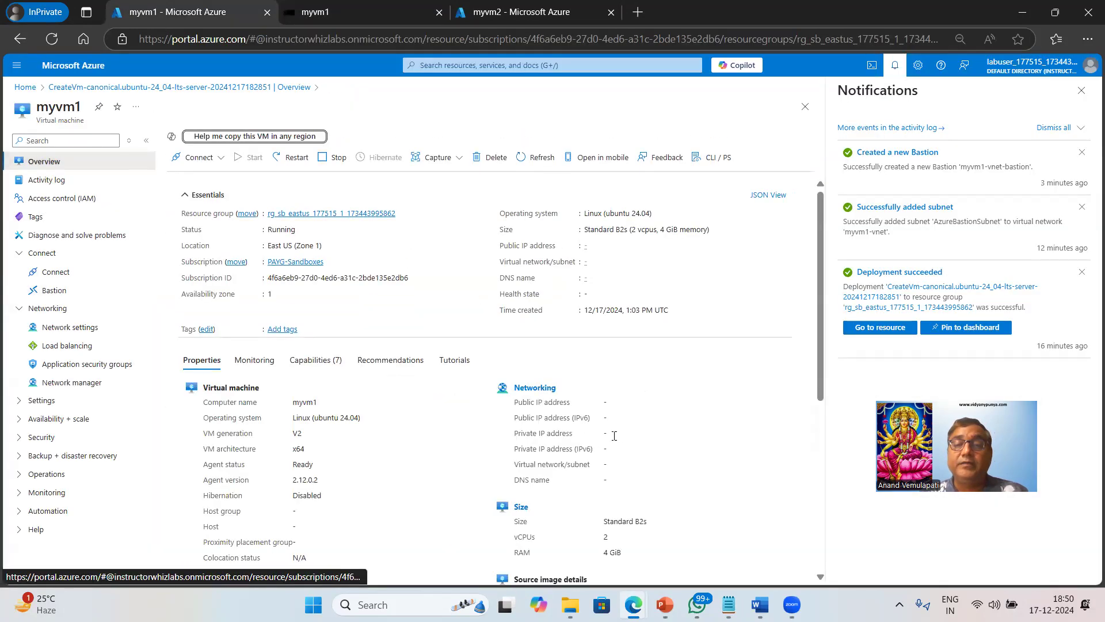
click(362, 11)
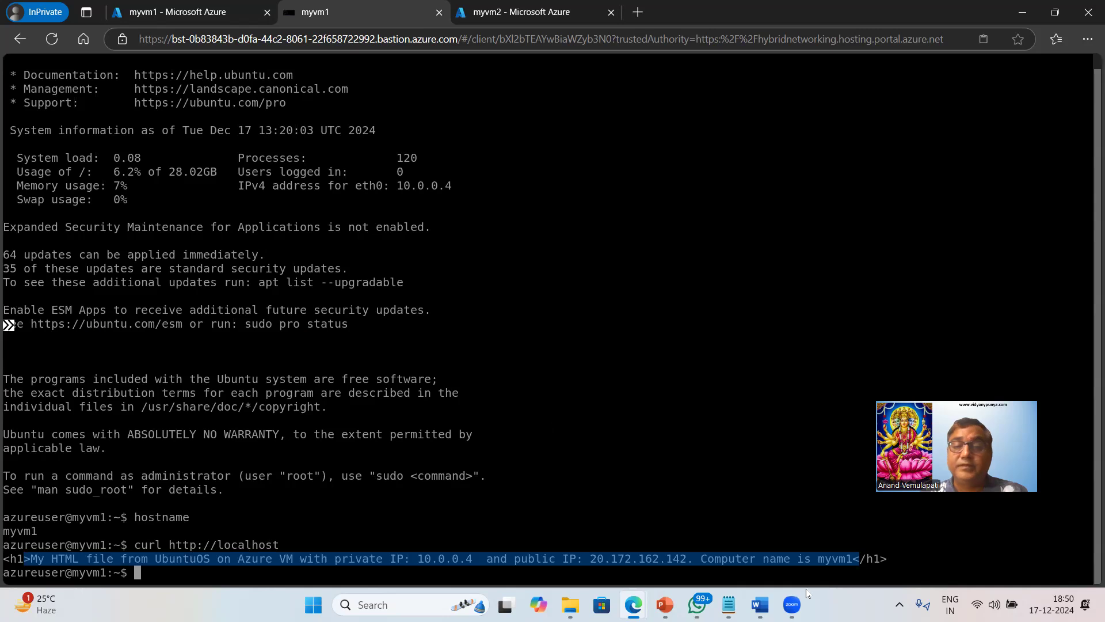
drag(417, 559, 500, 560)
key(alt+Tab)
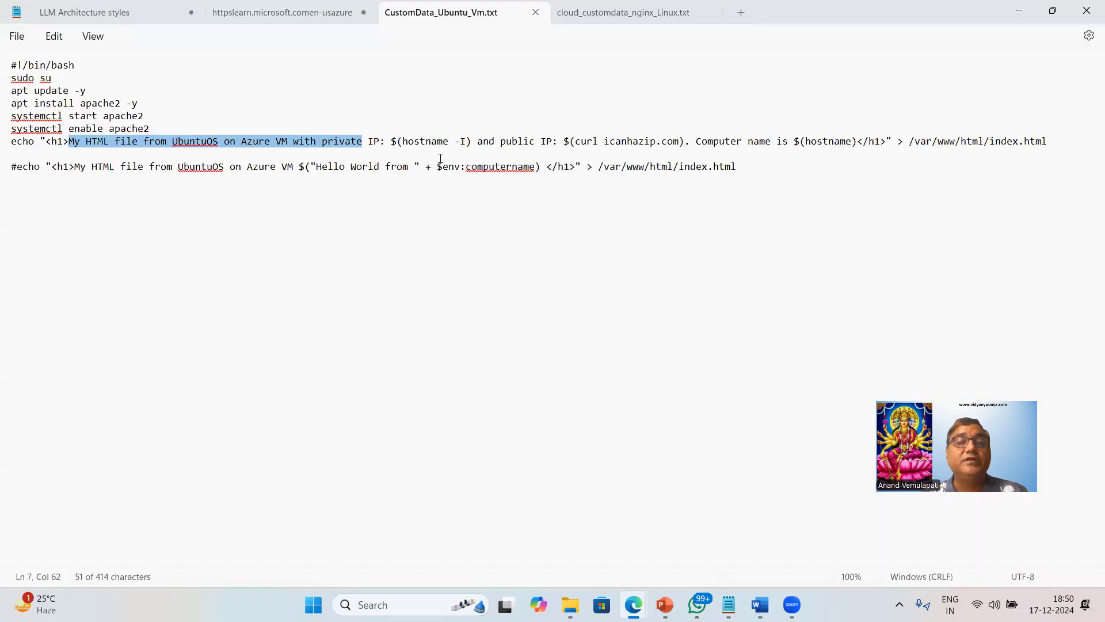
key(alt+Tab)
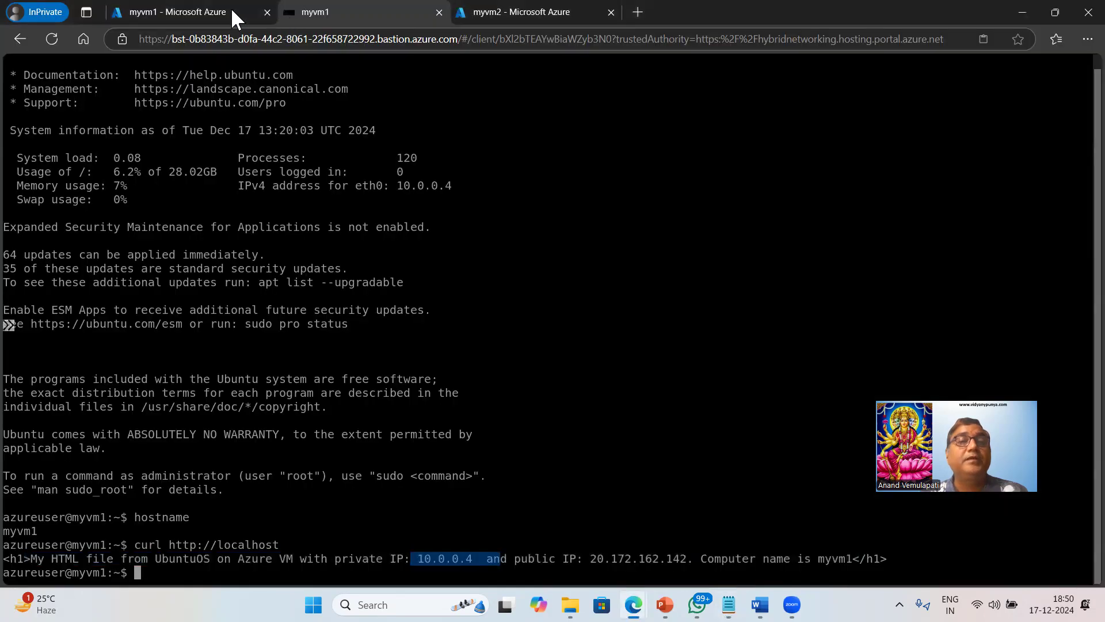
Copy the computer name myvm1 from the portal Overview.
click(197, 15)
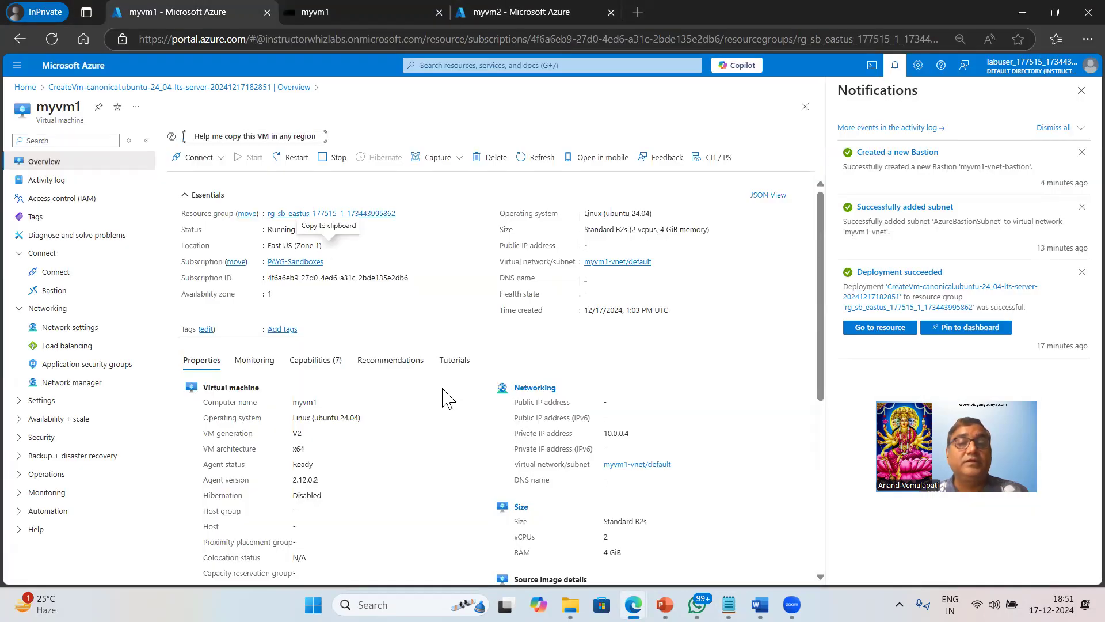
double_click(296, 401)
right_click(300, 403)
click(370, 332)
Log out of the myvm1 SSH session with exit.
key(ctrl+Tab)
text(exit)
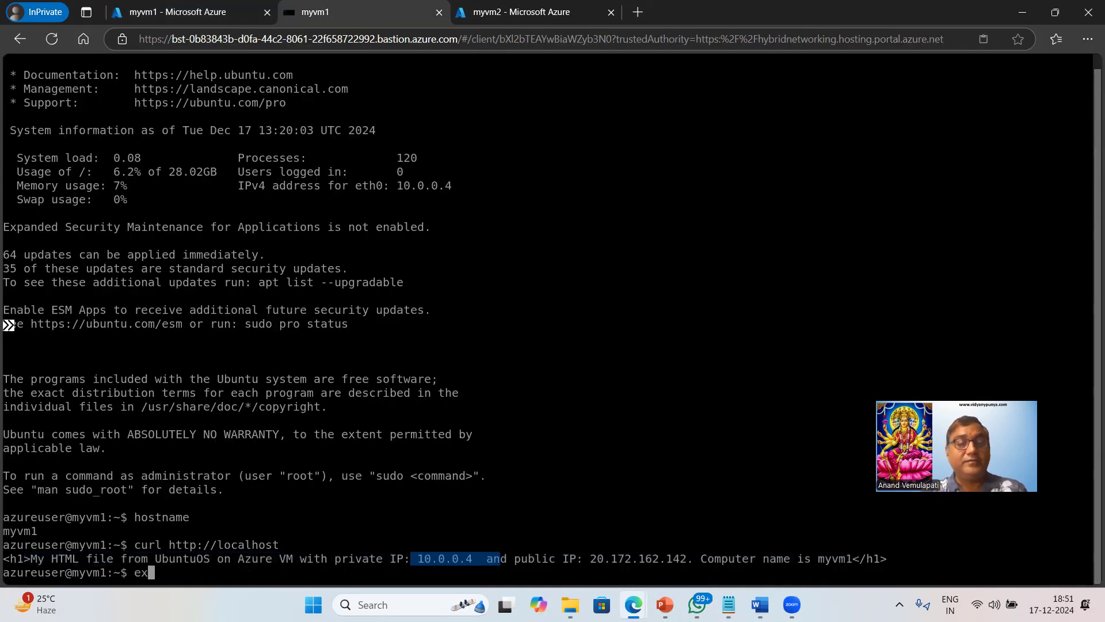
key(Return)
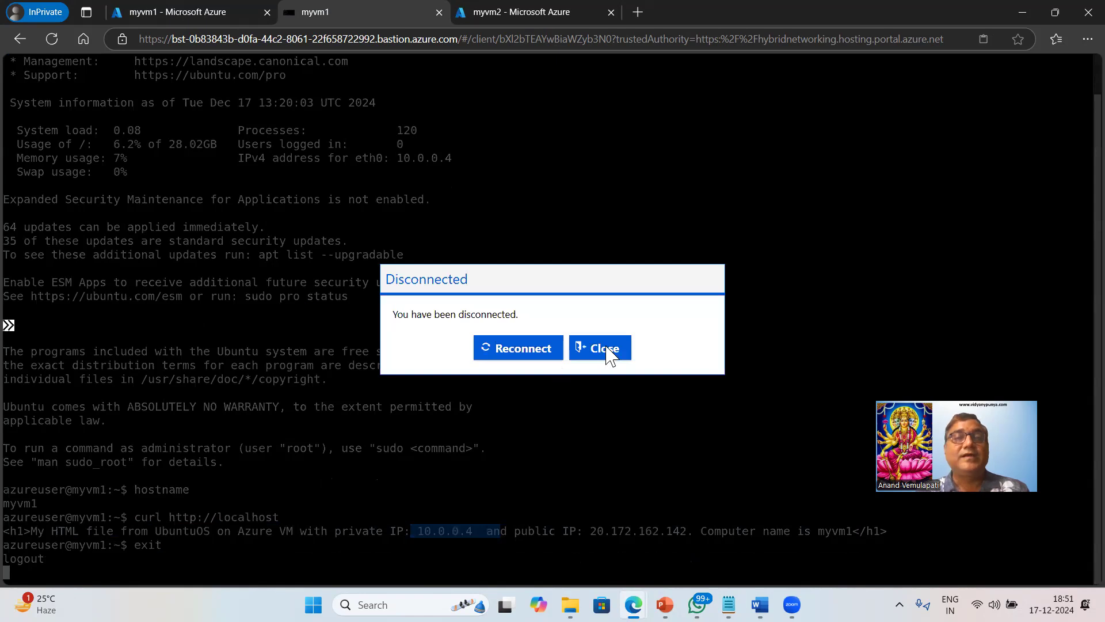
Close the Disconnected dialog to dismiss the Bastion tab and return to myvm1's overview.
click(610, 354)
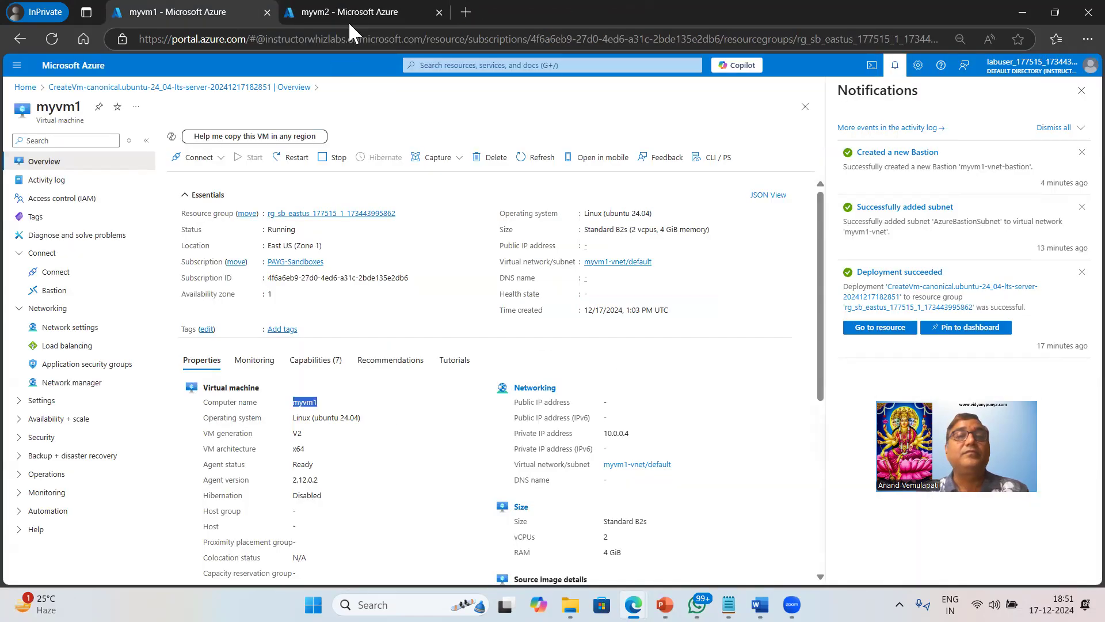